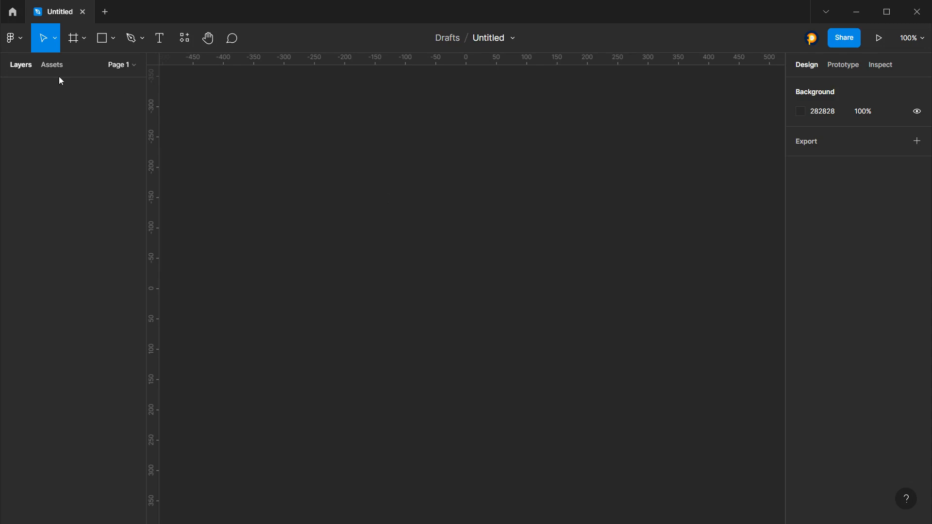
Create a frame on the canvas and set its size to 1920 × 1080
click(73, 39)
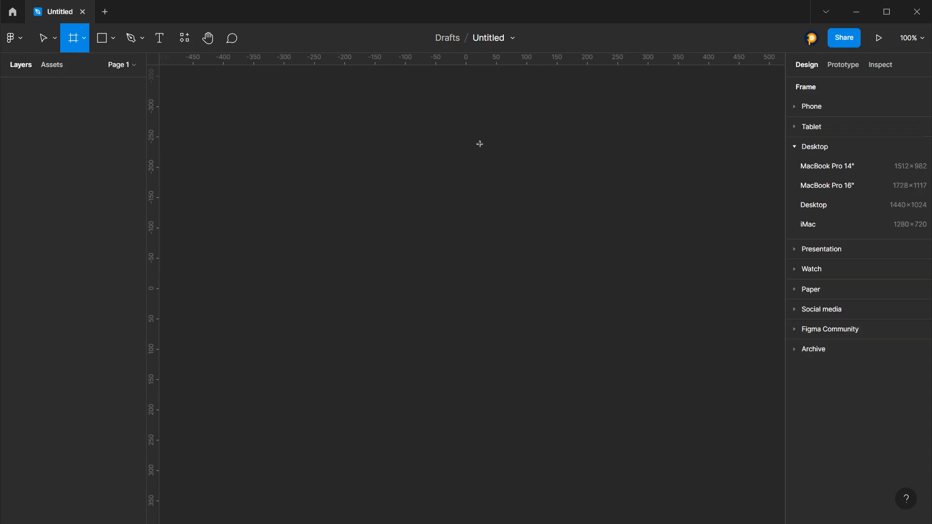
click(360, 146)
click(831, 158)
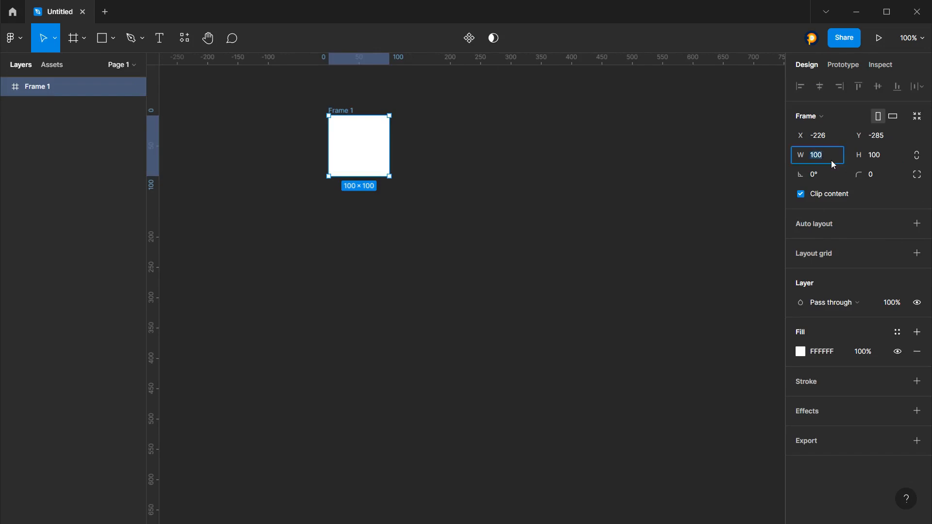
text(19)
key(Tab)
text(1080)
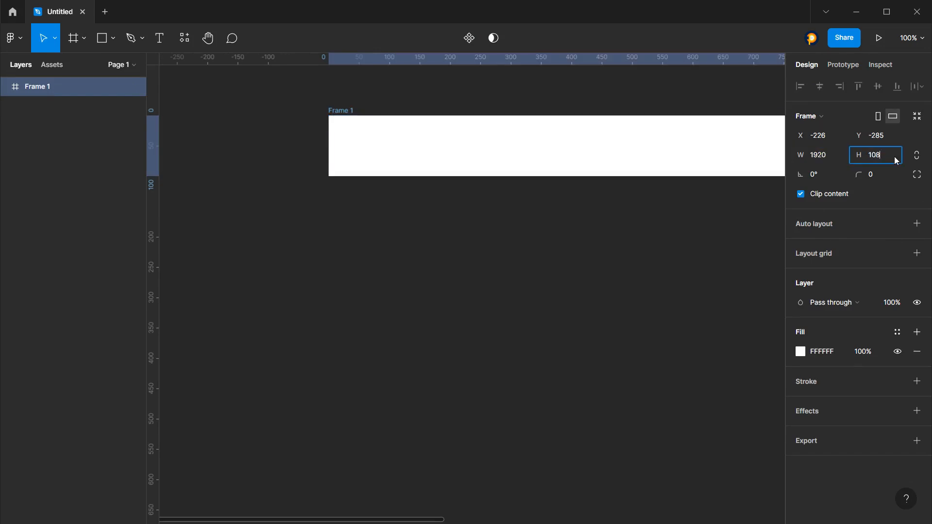
key(Return)
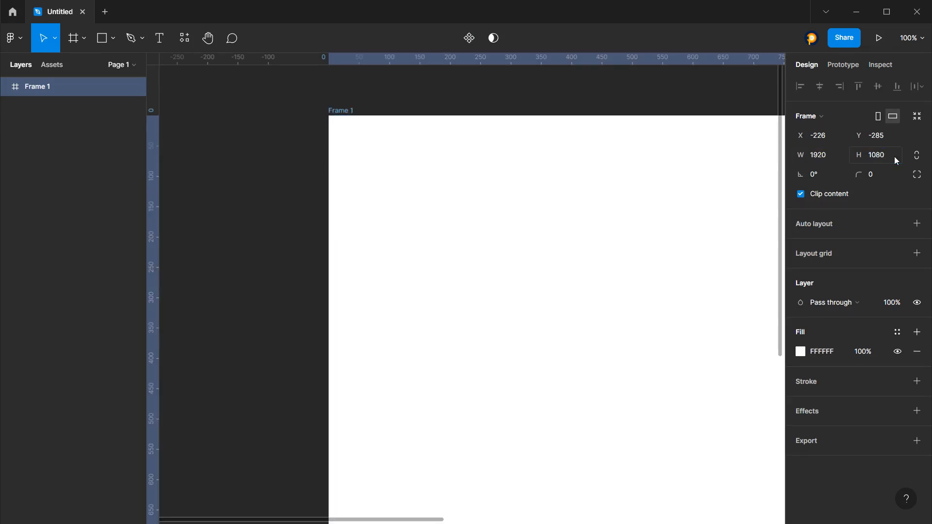
Rename the new frame as UI
double_click(346, 110)
right_click(349, 110)
click(359, 113)
click(352, 111)
key(ctrl+a)
text(UI)
click(353, 112)
scroll(291, 164, down, 5)
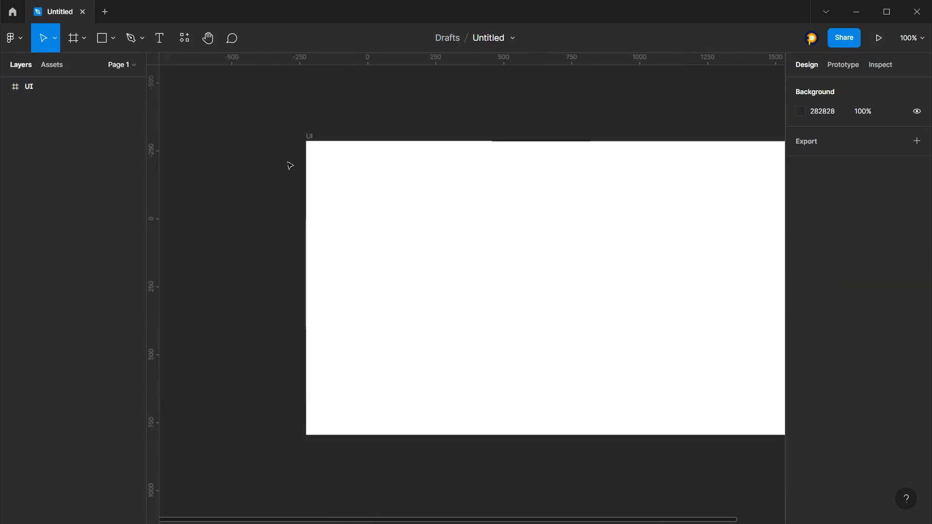
scroll(456, 157, up, 2)
scroll(457, 156, up, 1)
scroll(316, 179, down, 2)
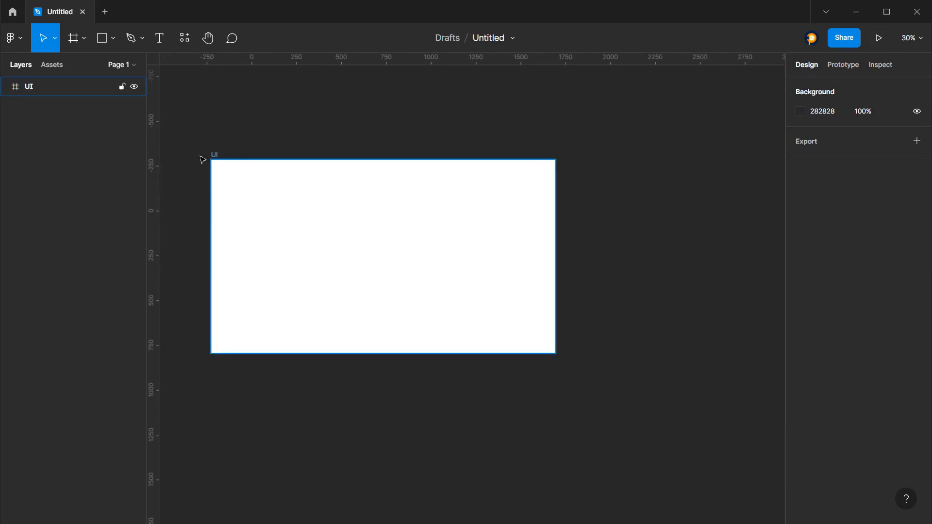
click(216, 154)
scroll(250, 234, up, 3)
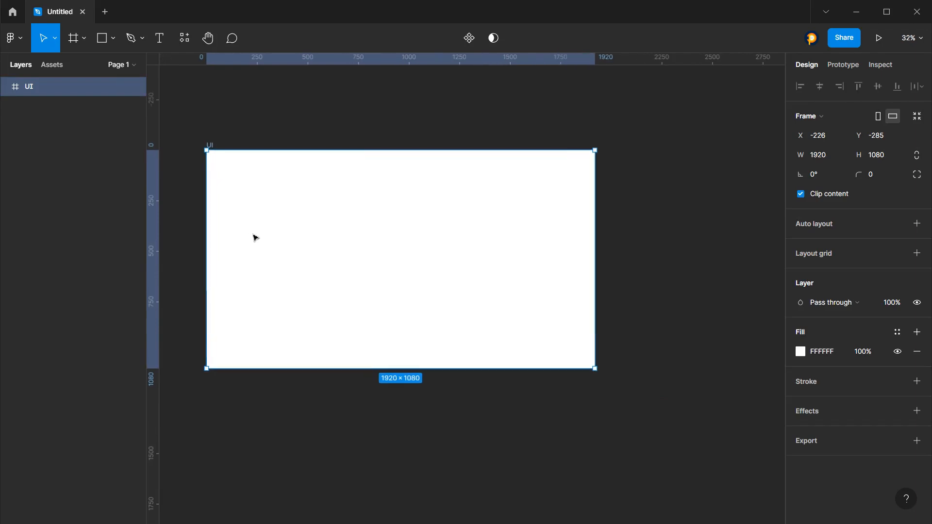
scroll(243, 199, up, 2)
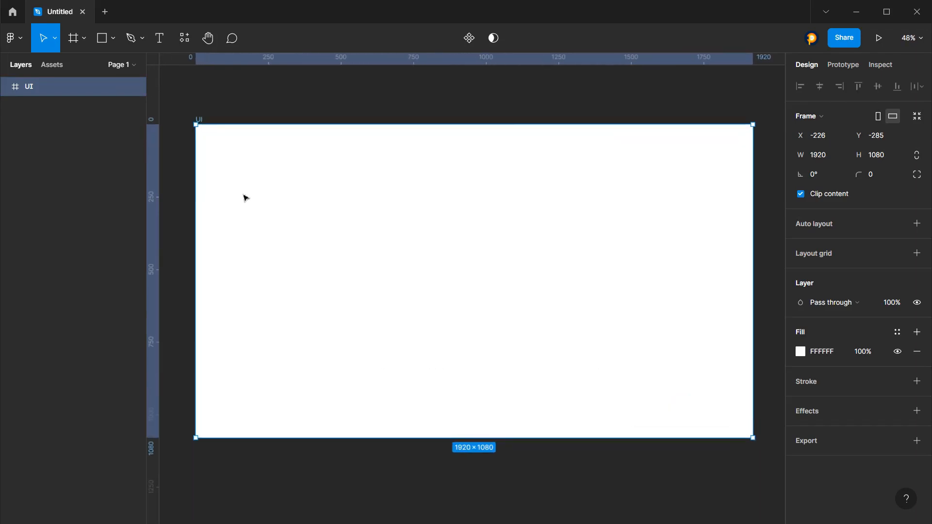
click(313, 99)
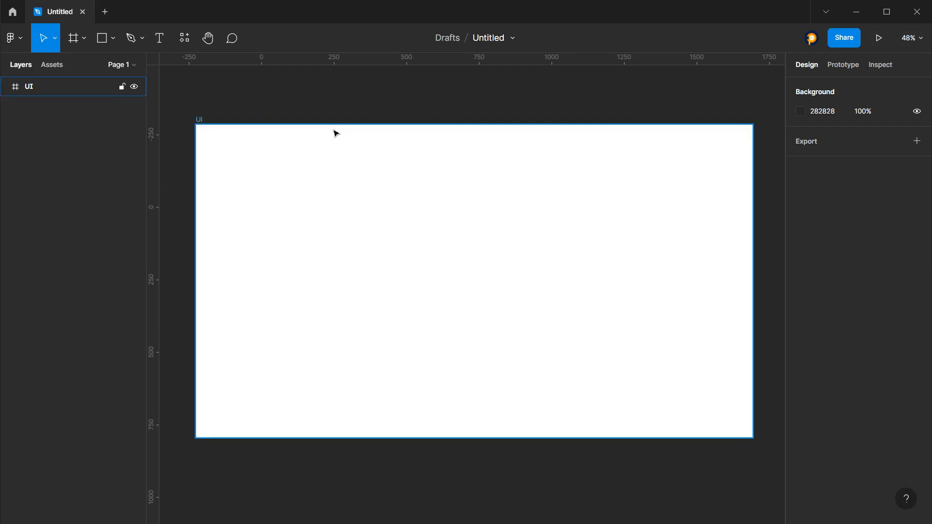
Rename Page 1 as UI and add a second page named Components
click(117, 64)
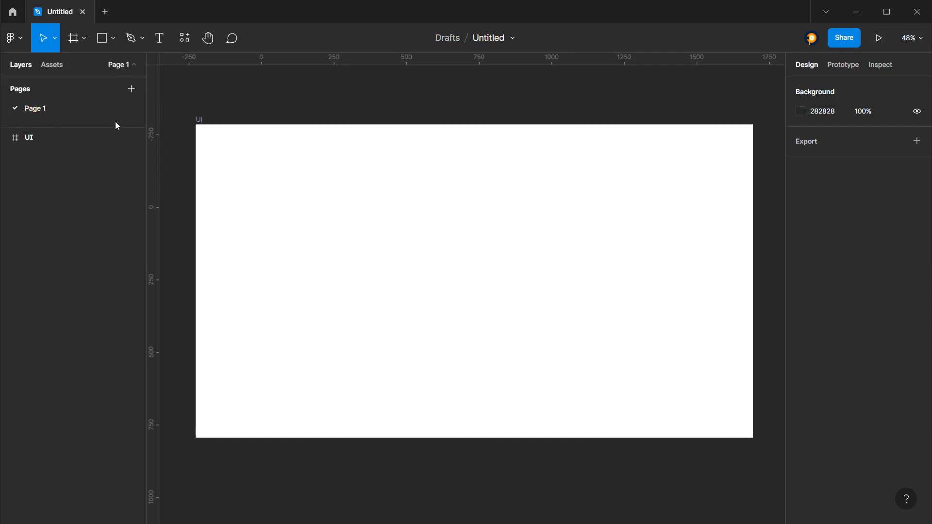
double_click(39, 108)
text(UI)
key(Return)
click(130, 88)
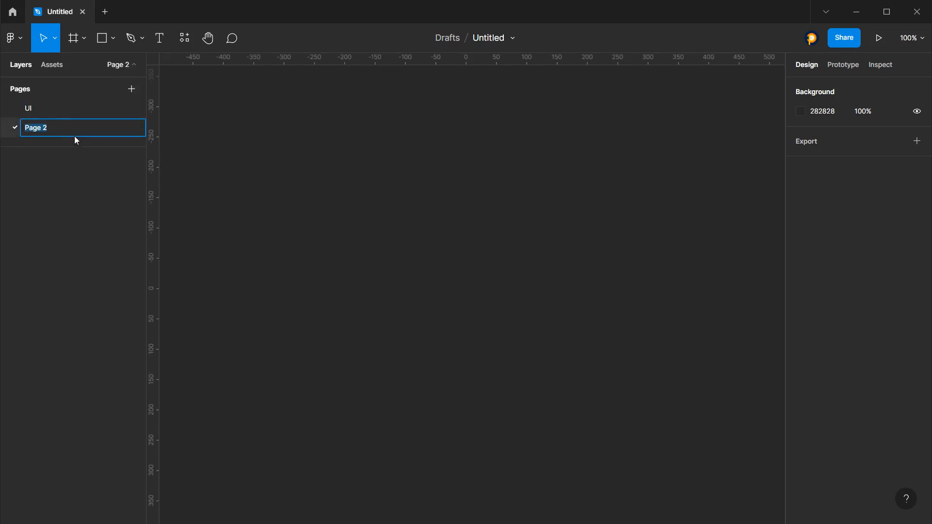
text(Components)
key(Return)
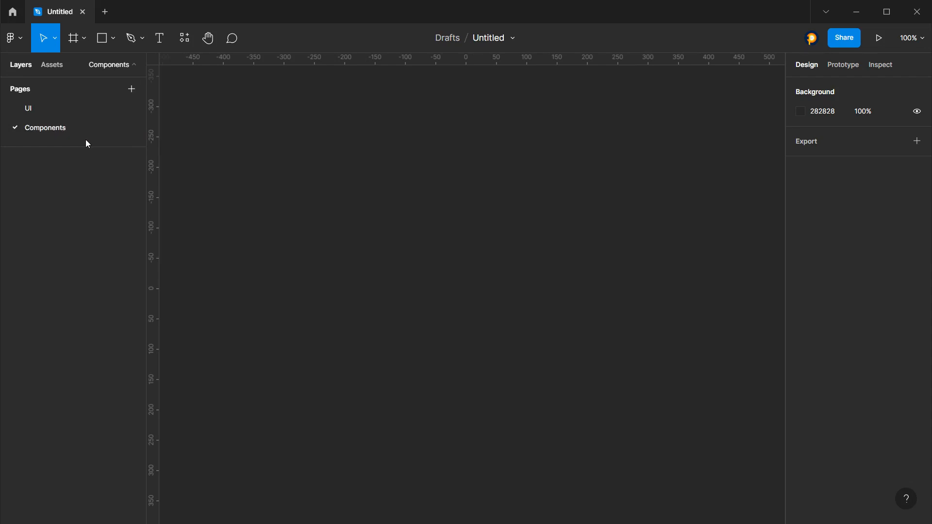
Draw a frame about 560 by 600 px in the middle of the Components page
click(67, 42)
drag(327, 107, 665, 470)
click(739, 260)
click(350, 103)
click(312, 181)
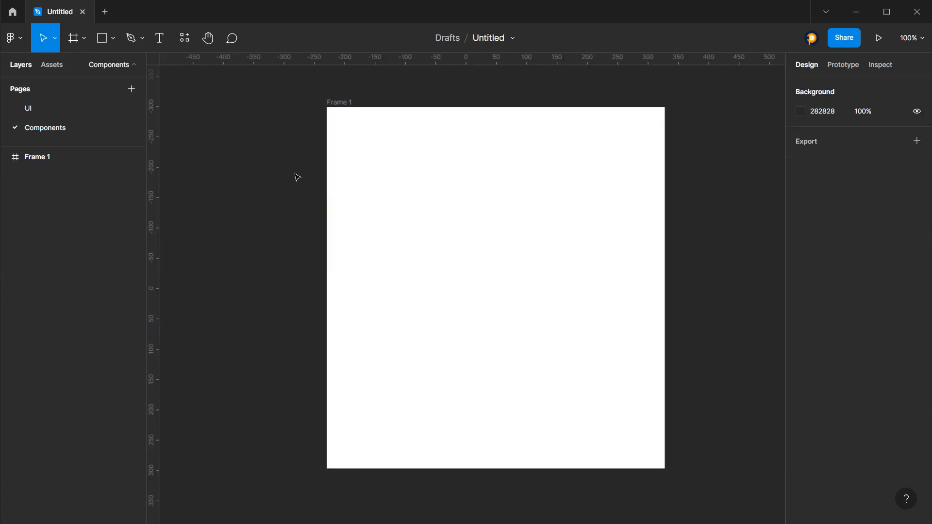
Return to the UI page that holds the 1920 × 1080 frame
click(58, 109)
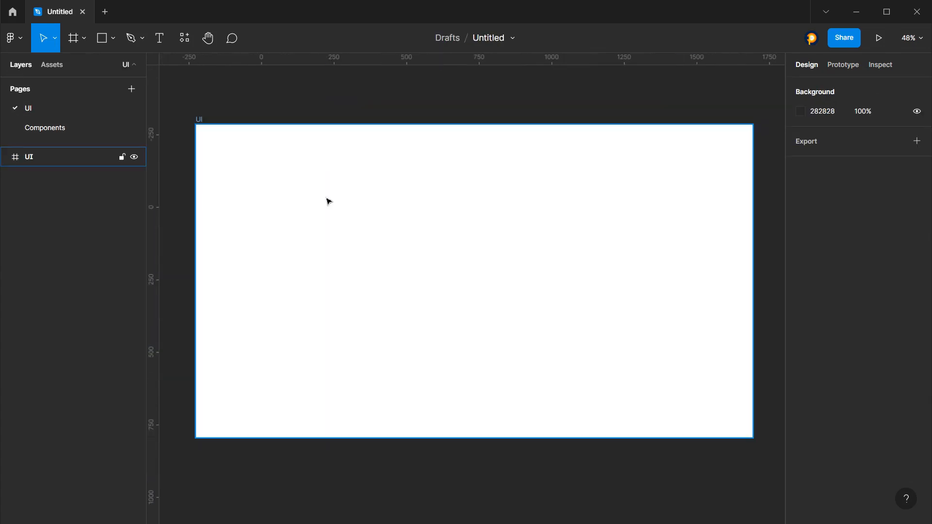
scroll(474, 160, down, 2)
scroll(287, 98, up, 2)
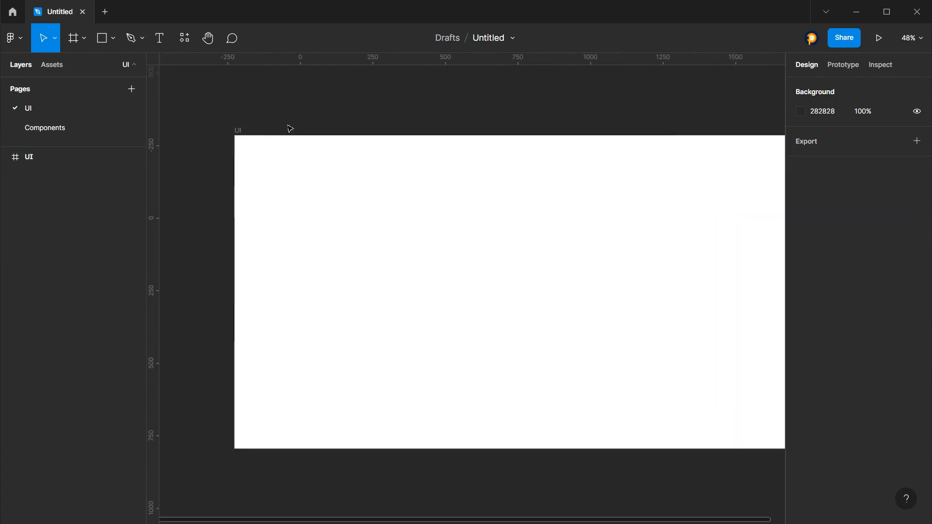
click(161, 39)
click(257, 152)
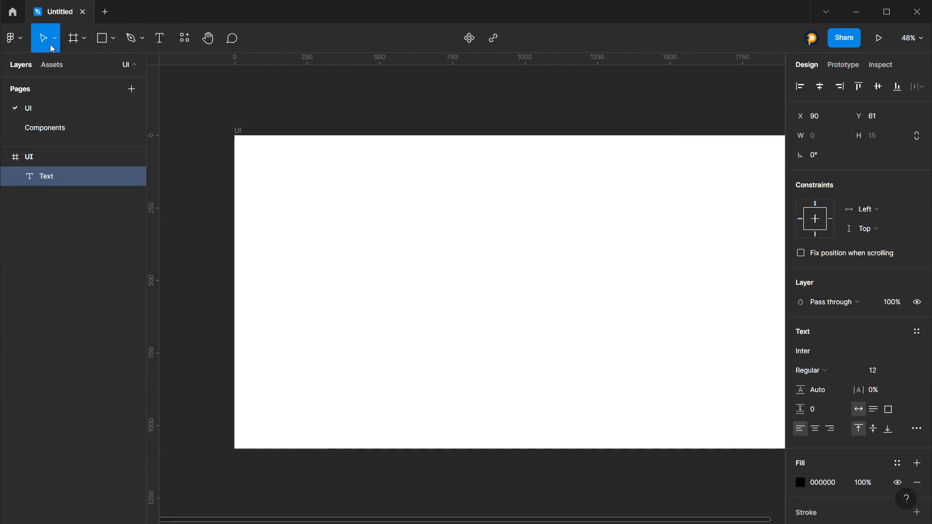
click(468, 293)
Run the Logo Creator plugin on the UI frame
right_click(468, 293)
mouse_move(510, 414)
mouse_move(645, 386)
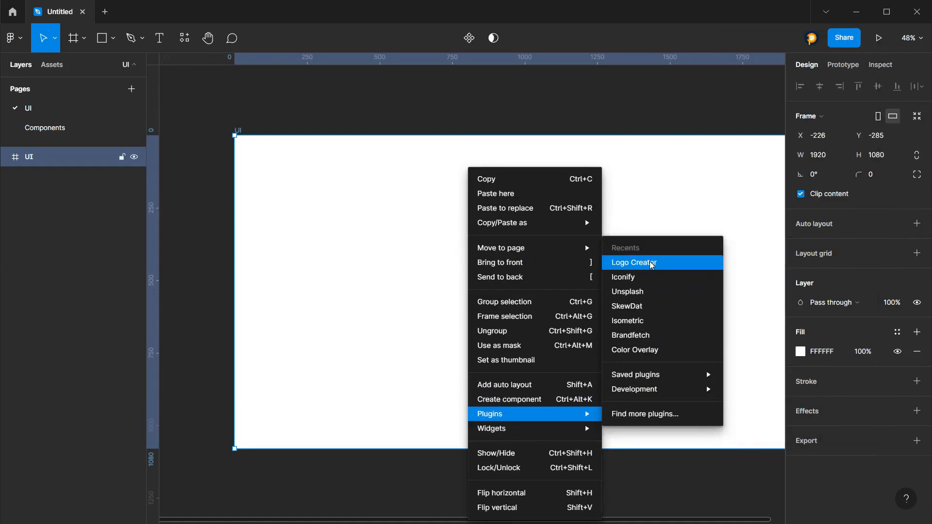
click(632, 417)
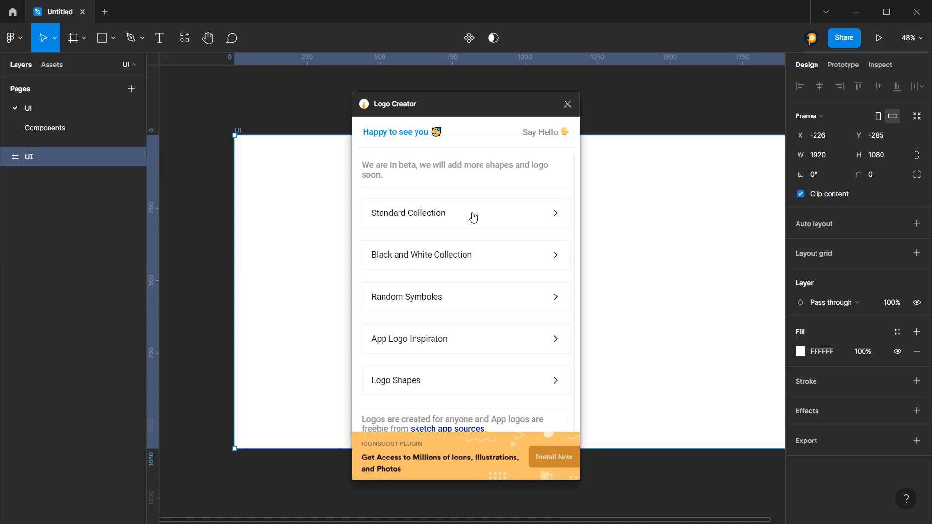
Insert the teal and dark blue D logo from the Random Symboles collection and close the plugin
click(458, 305)
scroll(476, 312, down, 2)
scroll(408, 250, down, 5)
scroll(410, 251, down, 2)
scroll(410, 249, up, 5)
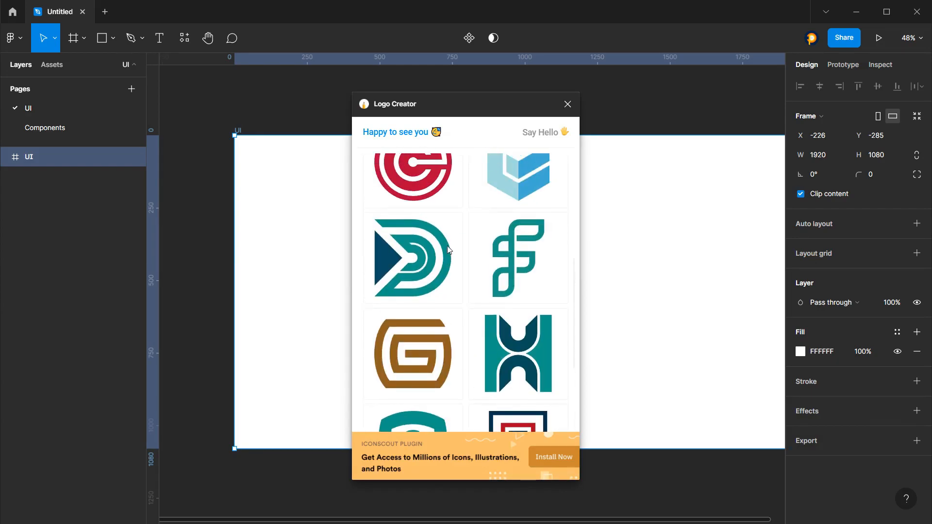
click(413, 258)
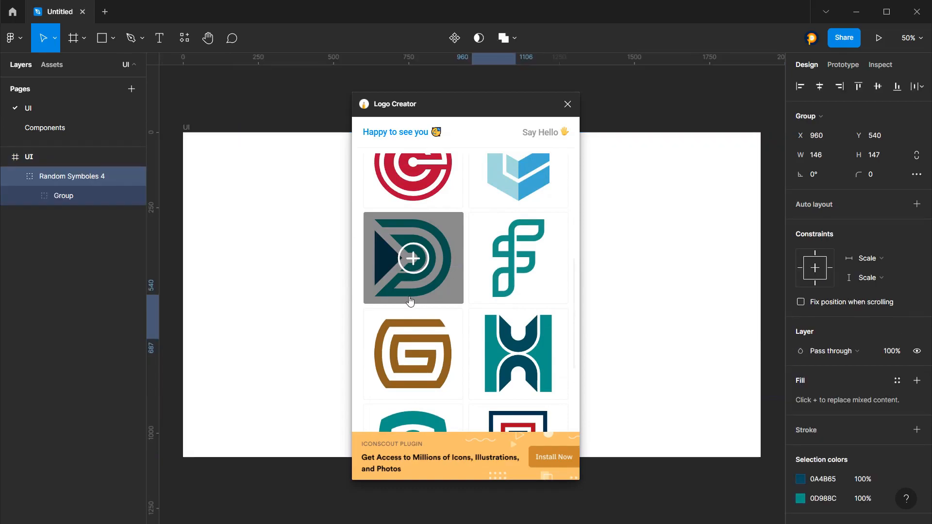
click(567, 104)
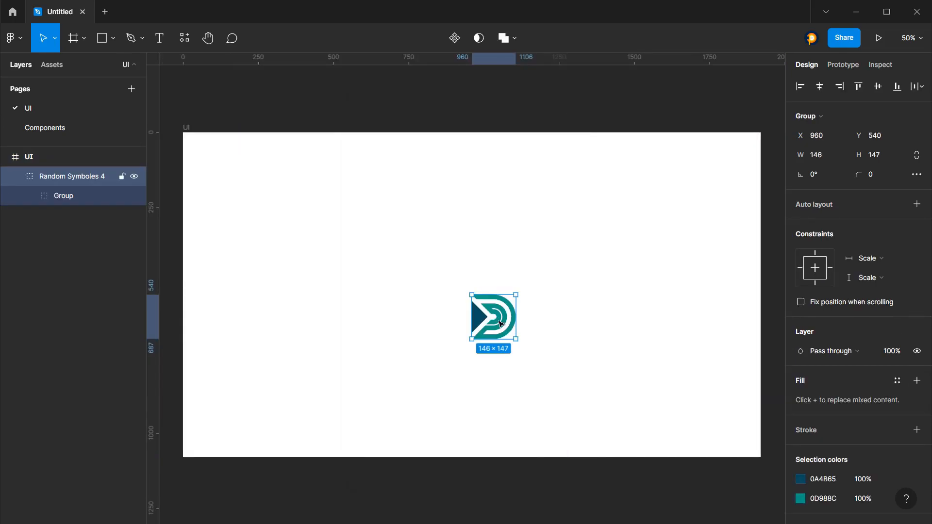
Scale the logo down to about 77 × 78 and place it near the frame's upper-left corner, at about X 93, Y 59
key(k)
drag(516, 295, 223, 168)
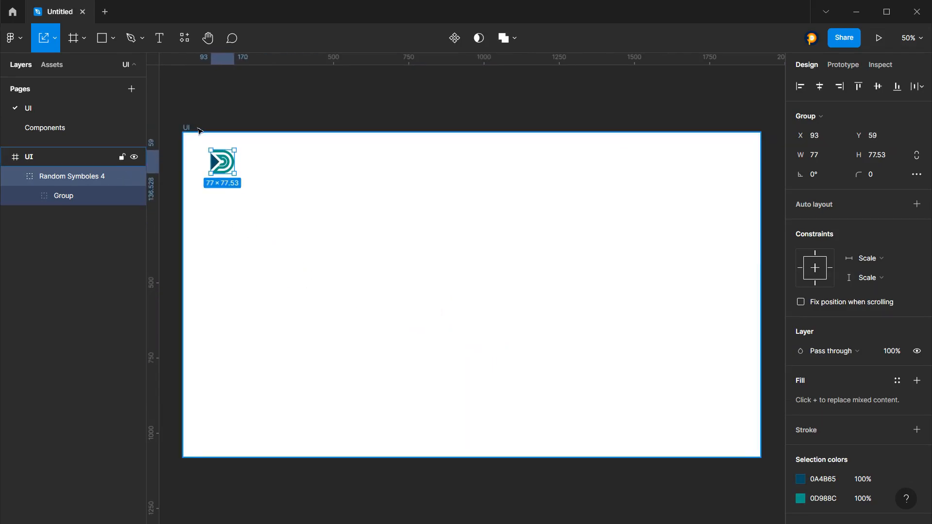
click(289, 123)
scroll(465, 136, down, 3)
scroll(465, 137, down, 1)
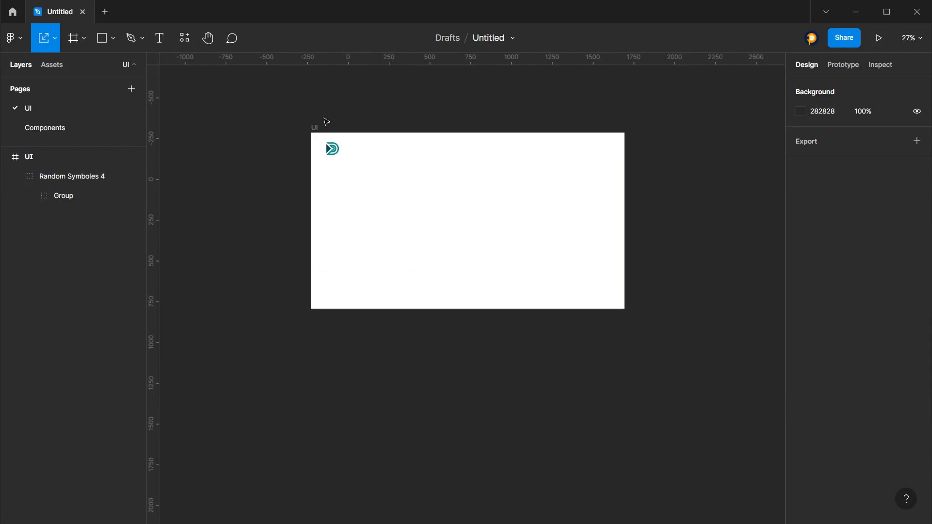
scroll(327, 123, up, 4)
click(343, 178)
scroll(343, 179, up, 4)
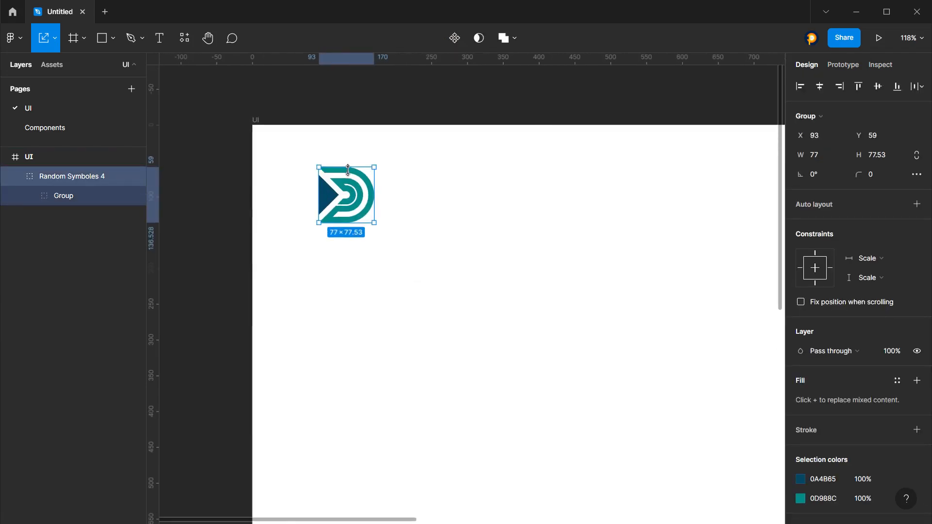
scroll(849, 358, down, 2)
mouse_move(834, 389)
click(899, 401)
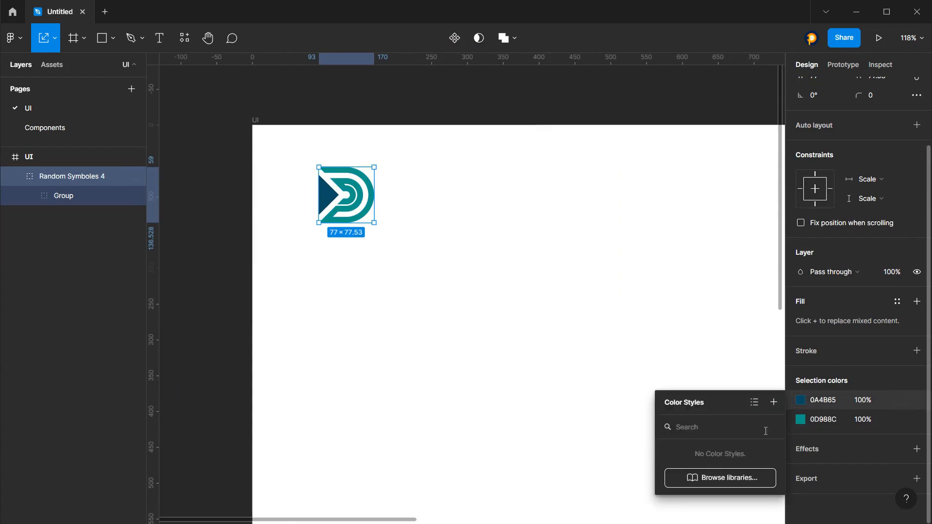
click(774, 403)
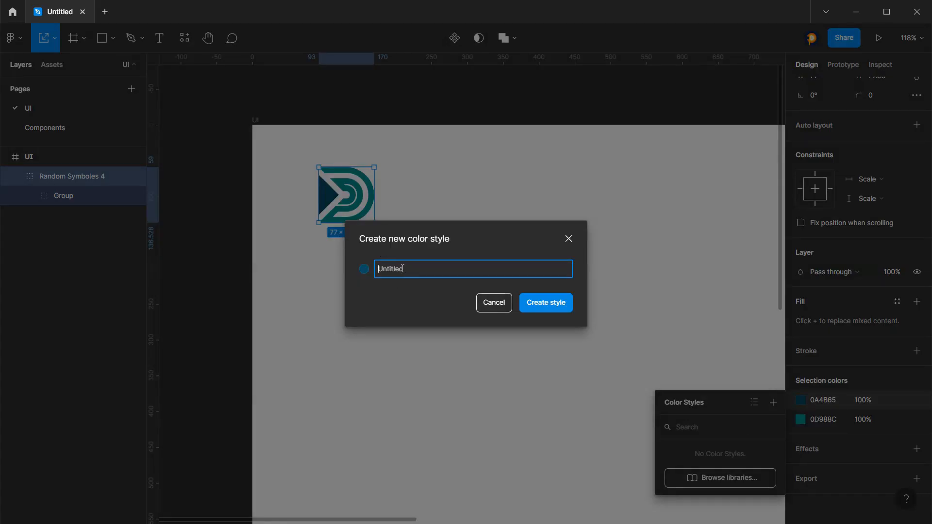
click(568, 238)
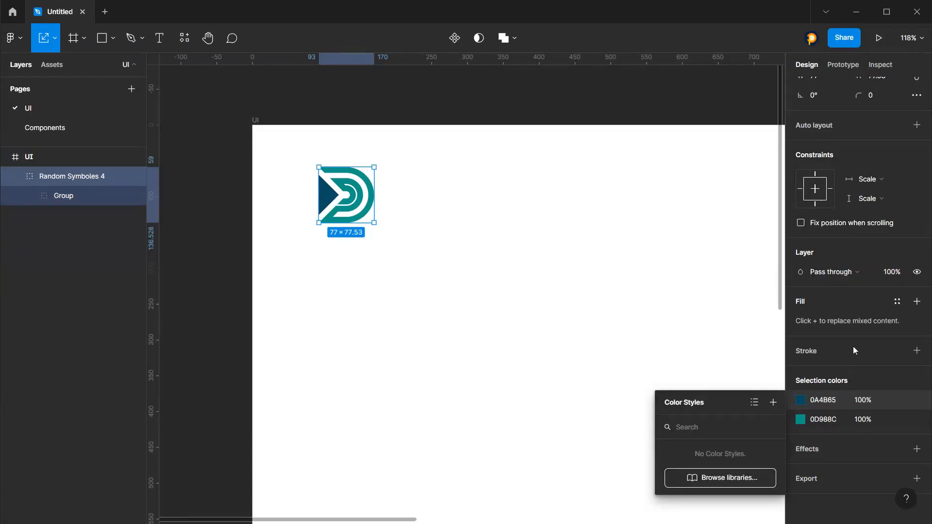
Create a color style named primary from the logo's teal color 0D988C
click(900, 419)
click(773, 423)
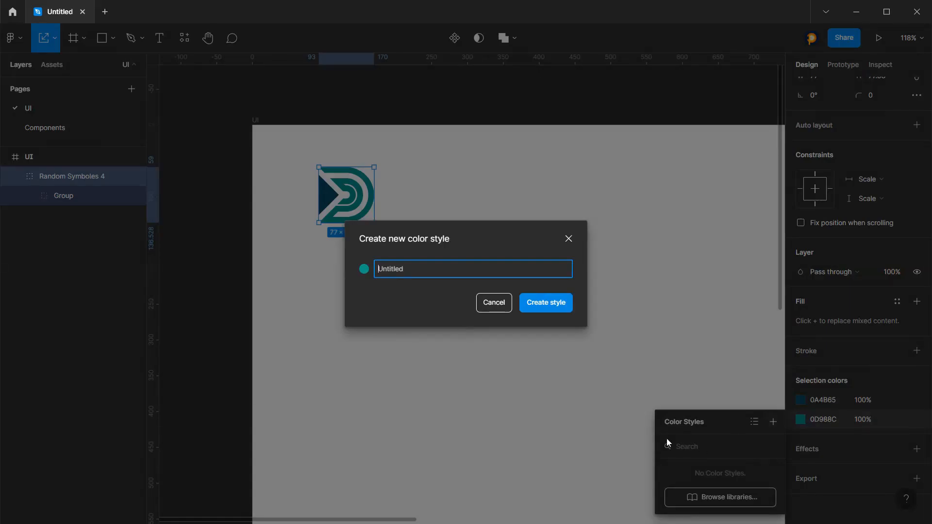
text(prim,a)
key(Return)
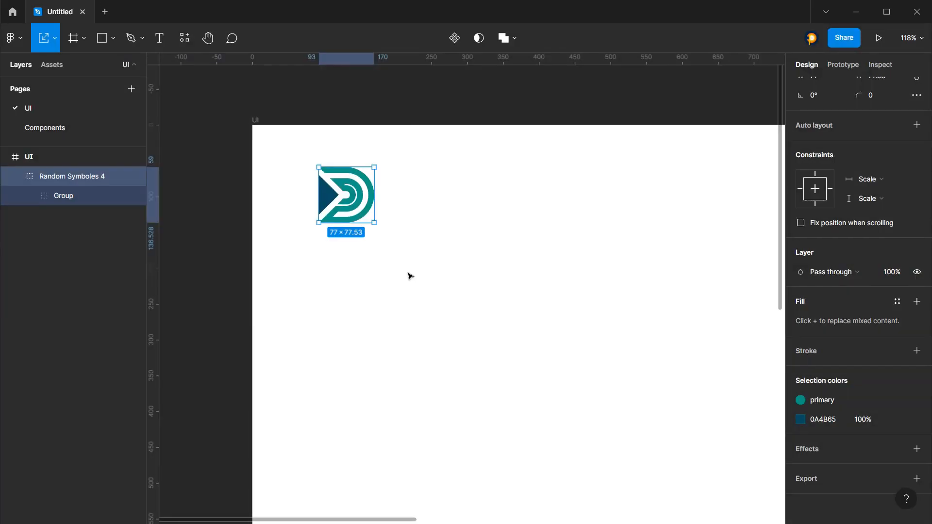
Create a color style named secondary from the logo's dark blue color 0A4B65 and deselect the logo
click(897, 419)
text(secondary)
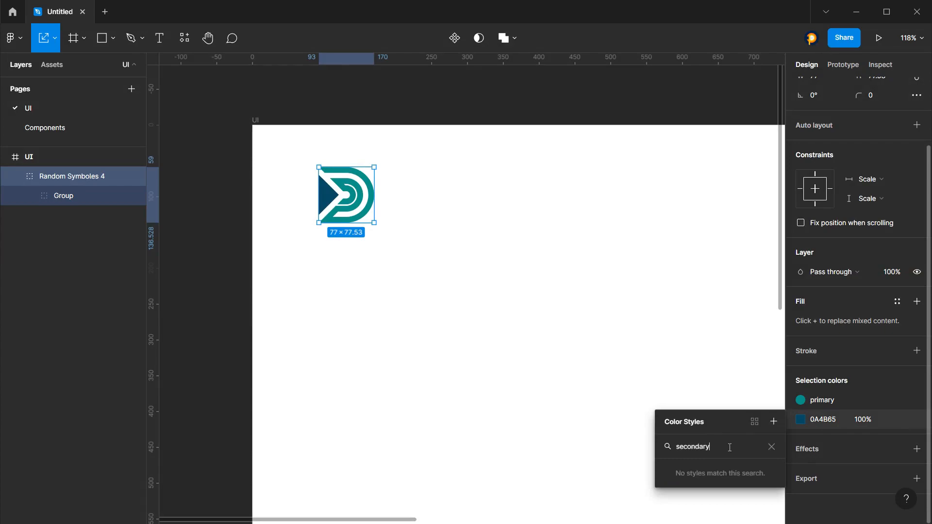
double_click(700, 447)
key(ctrl+c)
click(774, 421)
key(ctrl+v)
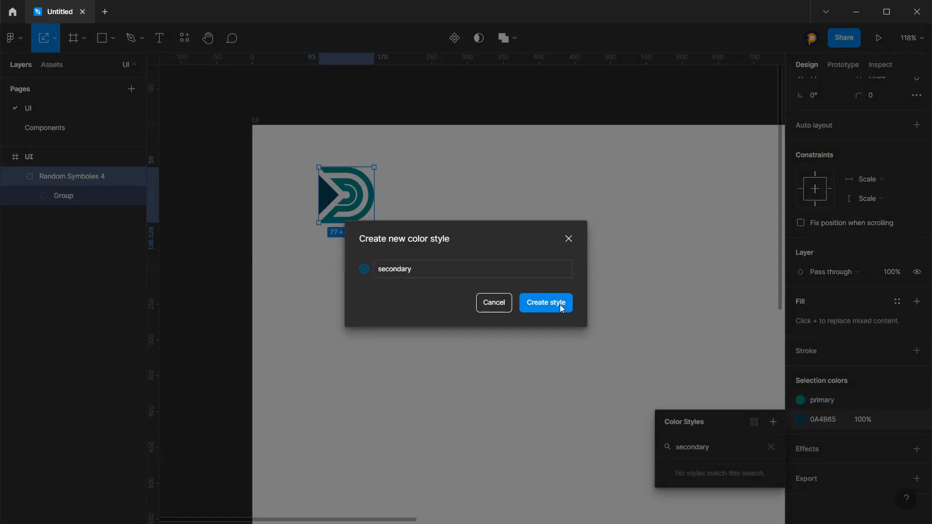
click(555, 304)
click(232, 242)
scroll(245, 244, down, 5)
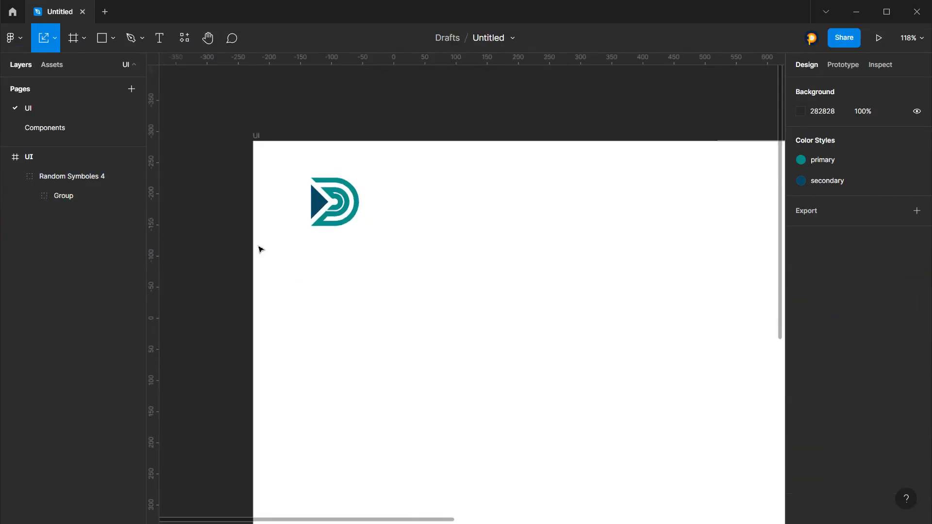
scroll(311, 130, down, 2)
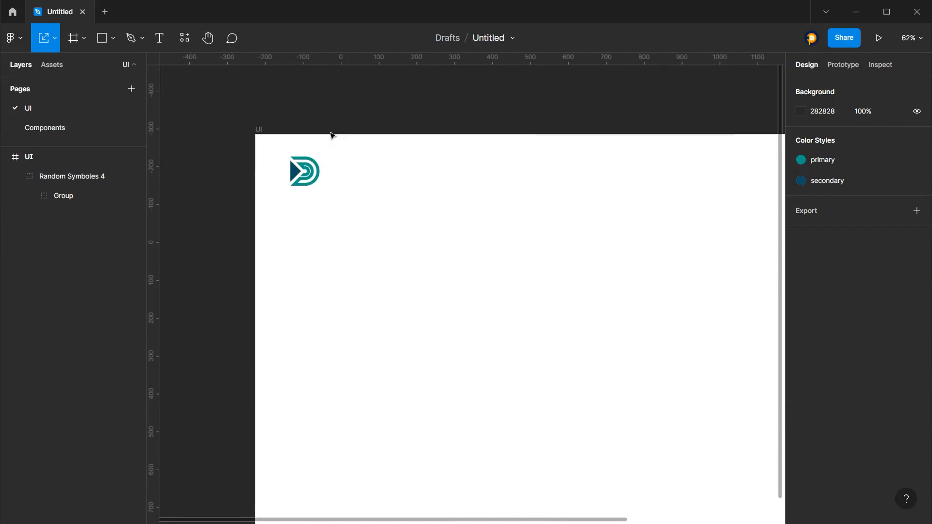
Deselect the logo and collapse the UI frame's nested layers
click(309, 175)
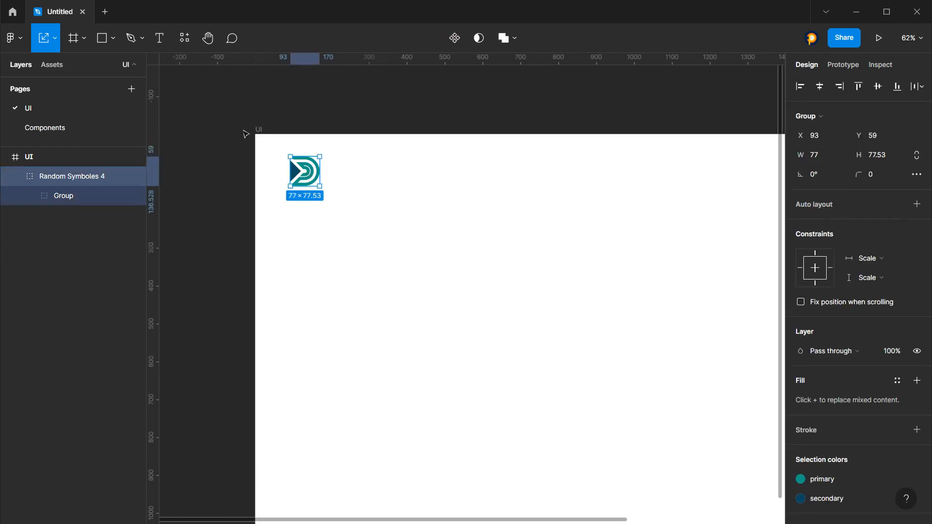
click(256, 138)
click(5, 157)
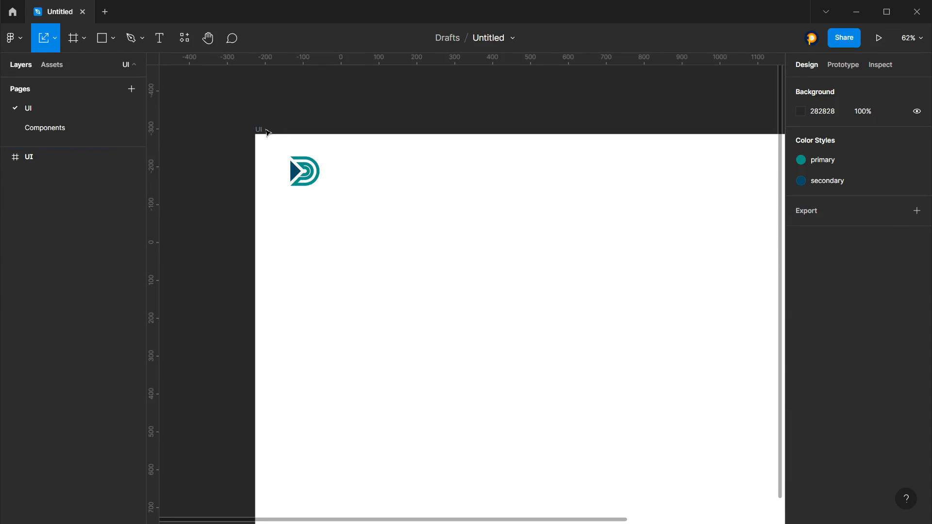
Add a text layer reading Home to the right of the logo, at about X 585, Y 75
scroll(316, 151, down, 3)
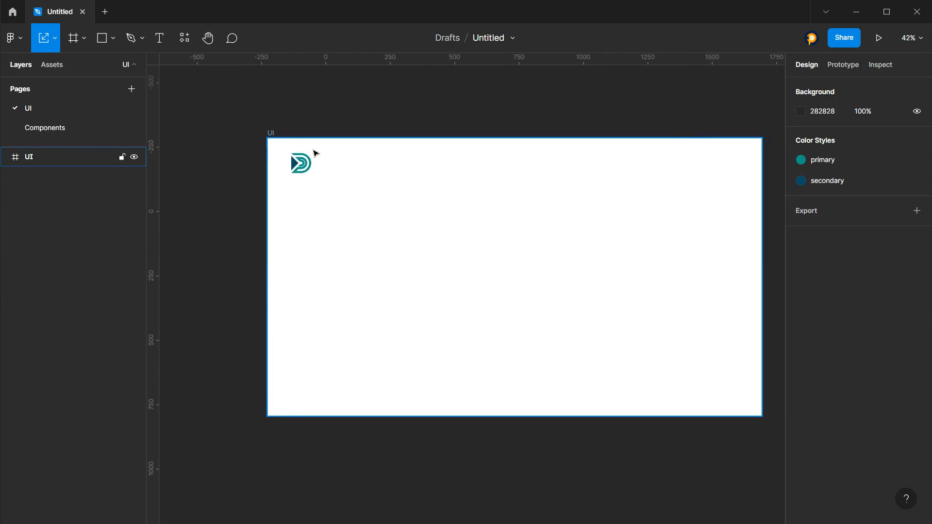
click(234, 137)
click(204, 158)
click(281, 180)
click(452, 194)
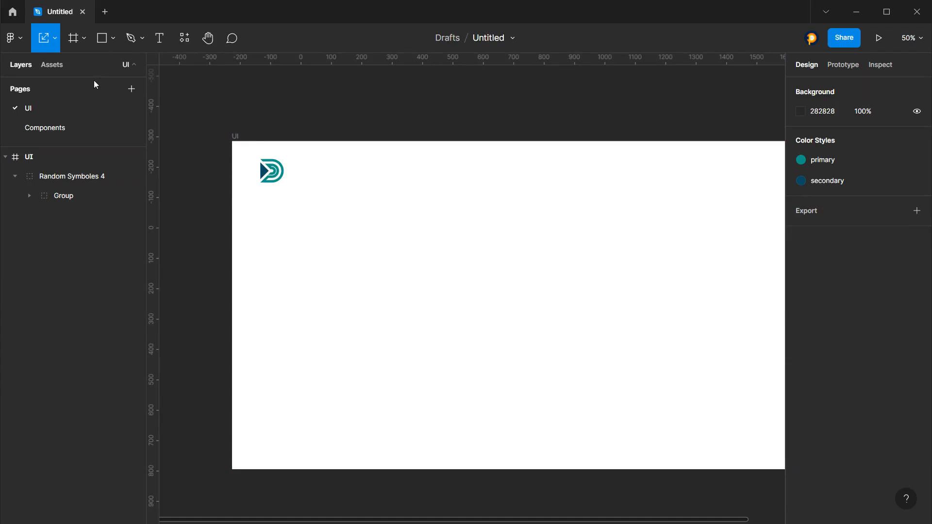
click(157, 36)
click(409, 163)
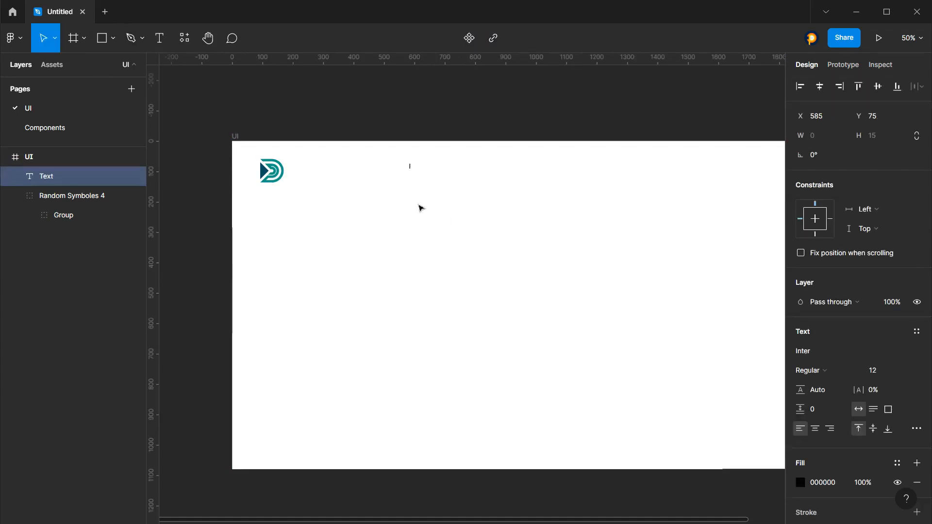
text(Home)
click(443, 214)
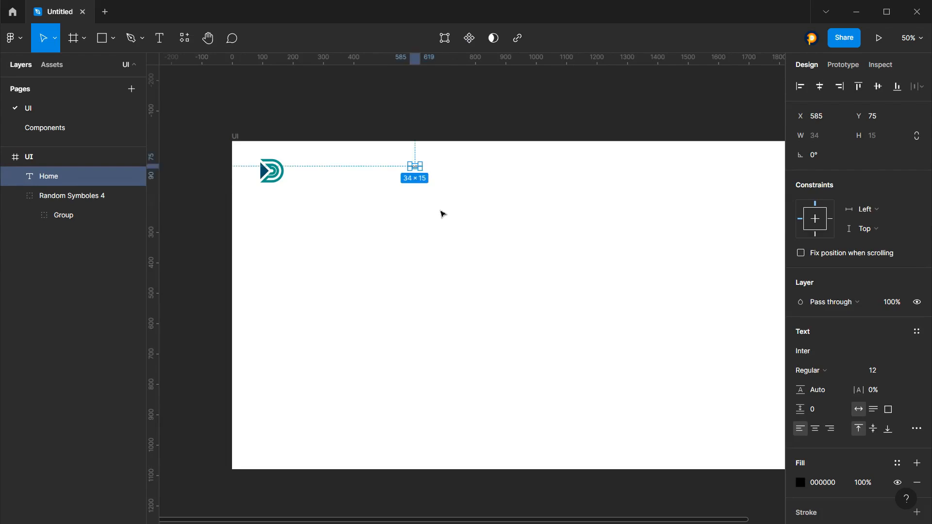
Open a prototype preview of the UI frame and return to the design file
click(235, 137)
key(Escape)
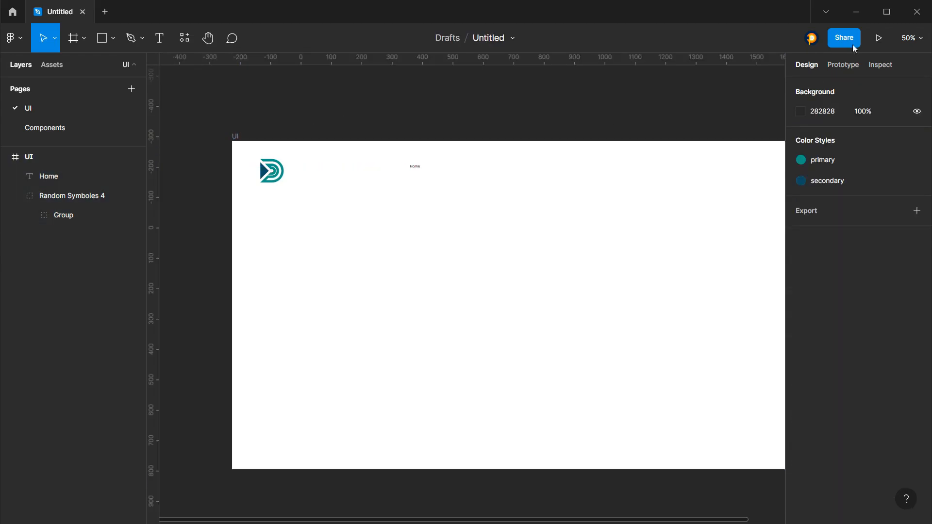
click(235, 138)
click(879, 38)
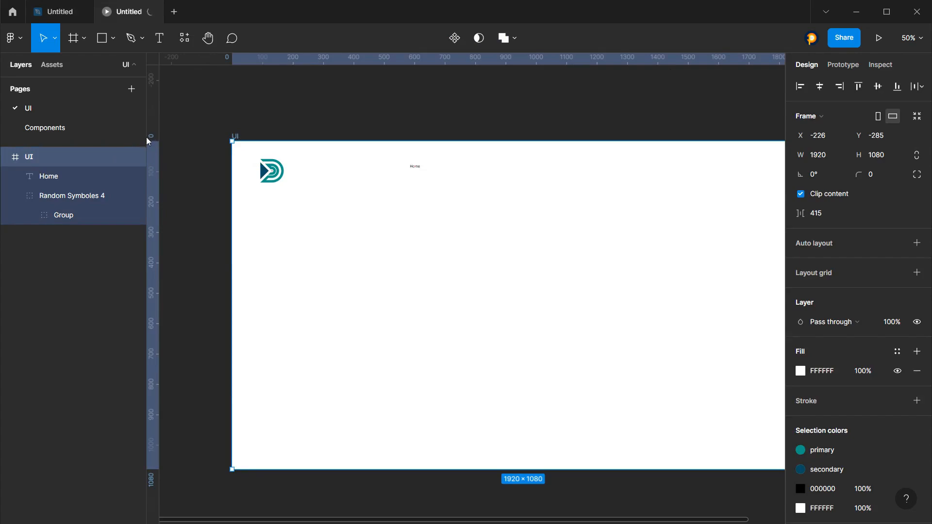
click(40, 14)
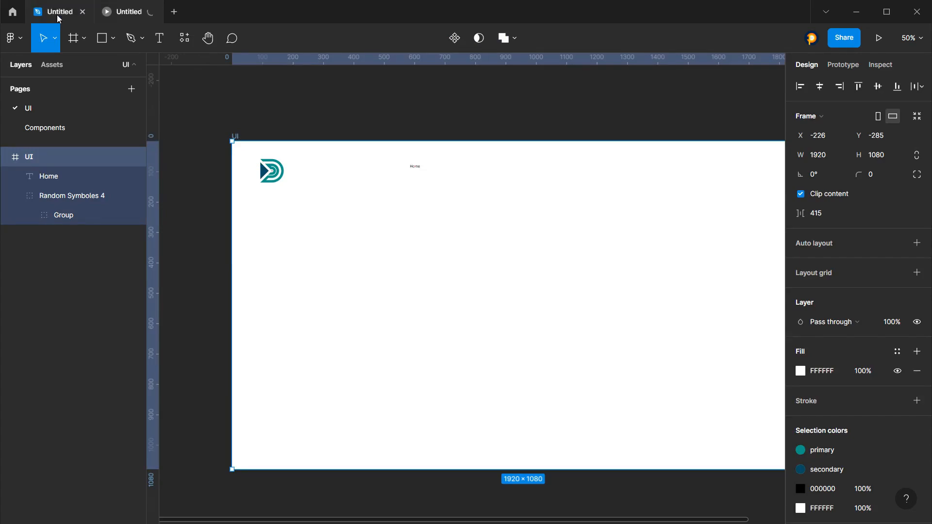
Set the Home text to size 26 in the Poppins font
click(416, 167)
double_click(416, 167)
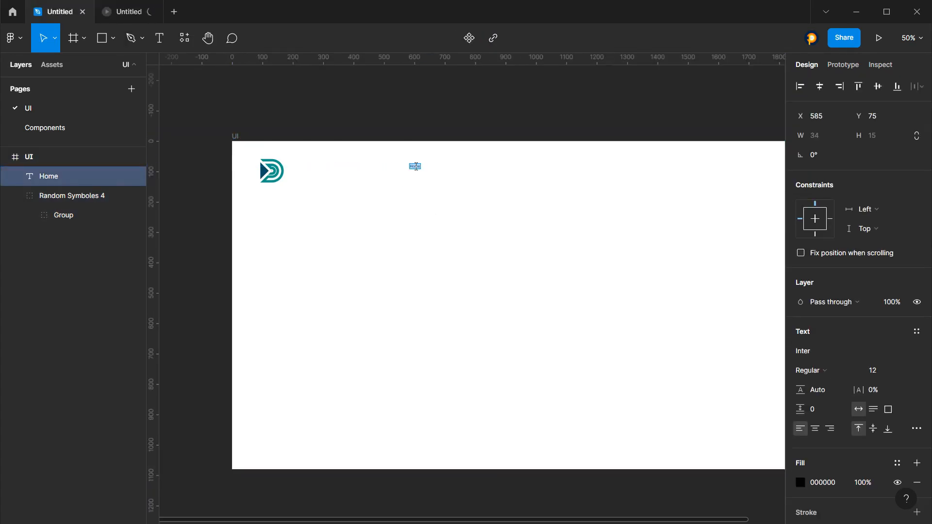
click(879, 376)
text(26)
key(Return)
click(825, 352)
text(Poppins)
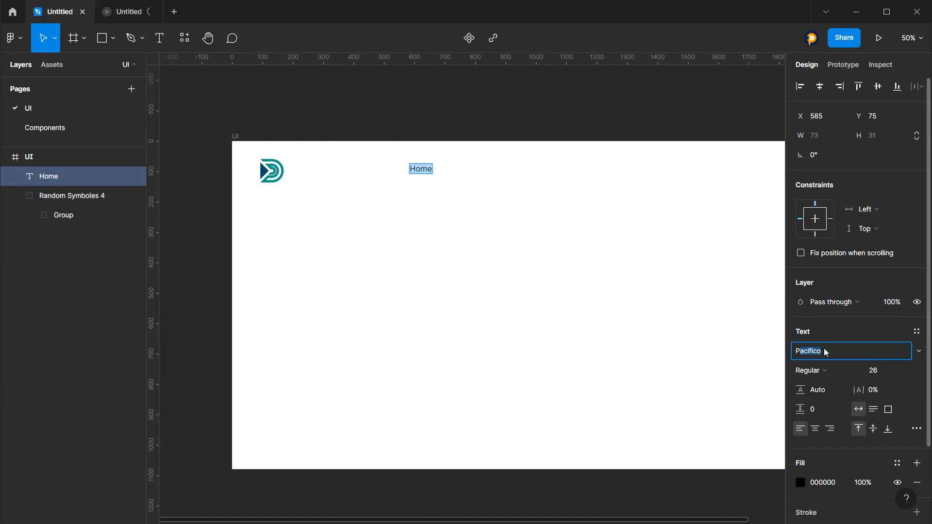
key(Return)
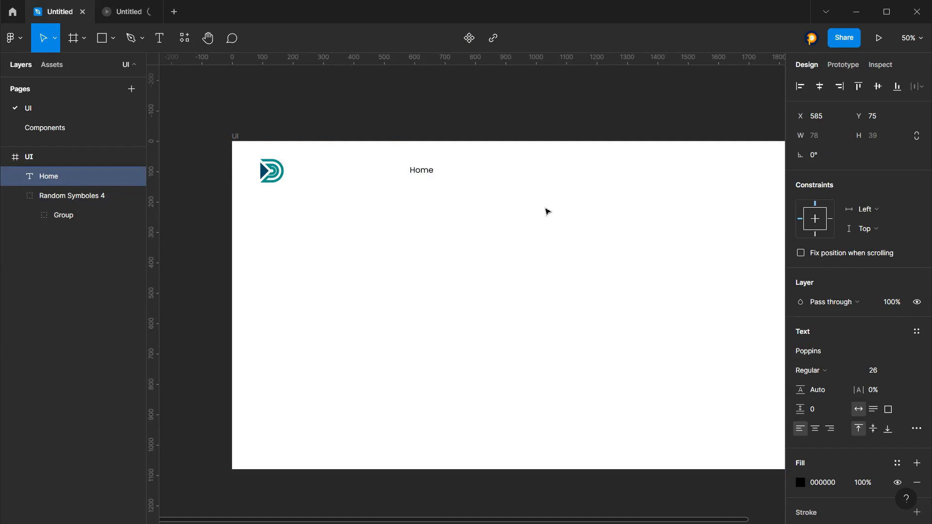
Compare heavier Poppins weights on the Home text and settle on Medium
click(809, 372)
click(833, 315)
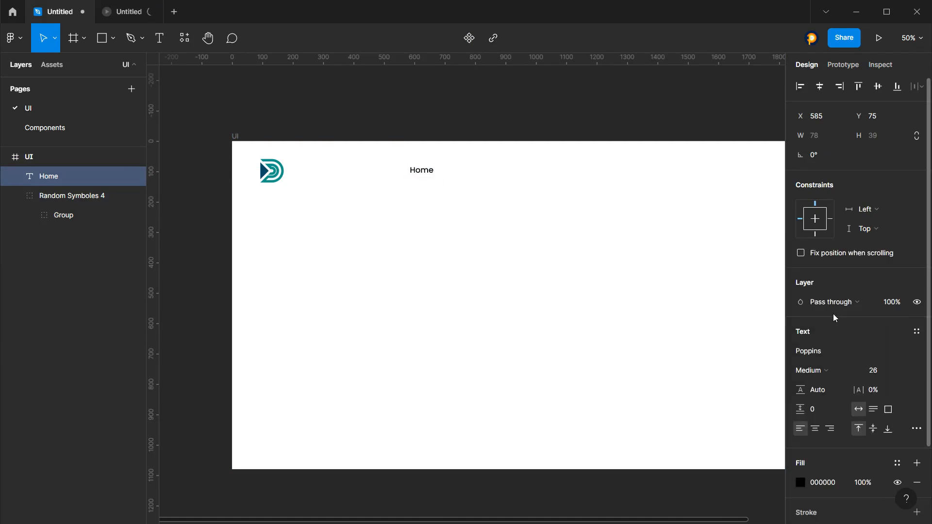
click(814, 372)
click(828, 321)
click(822, 370)
click(833, 307)
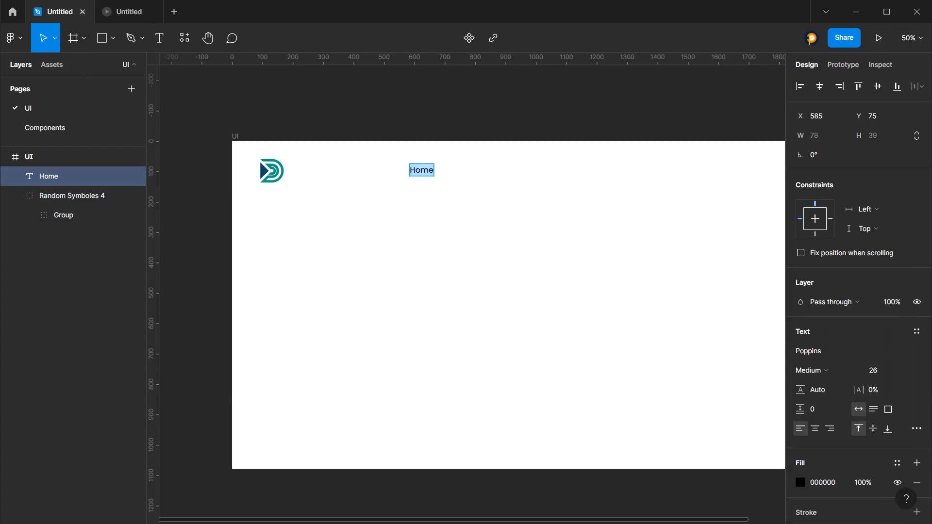
Check the look of the Home text in the prototype preview and return to the design file
click(124, 19)
click(63, 12)
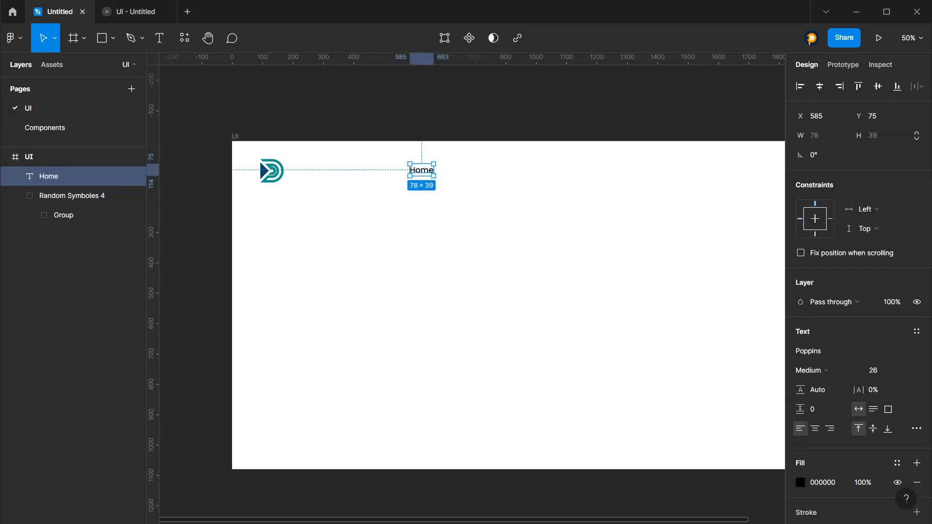
click(132, 13)
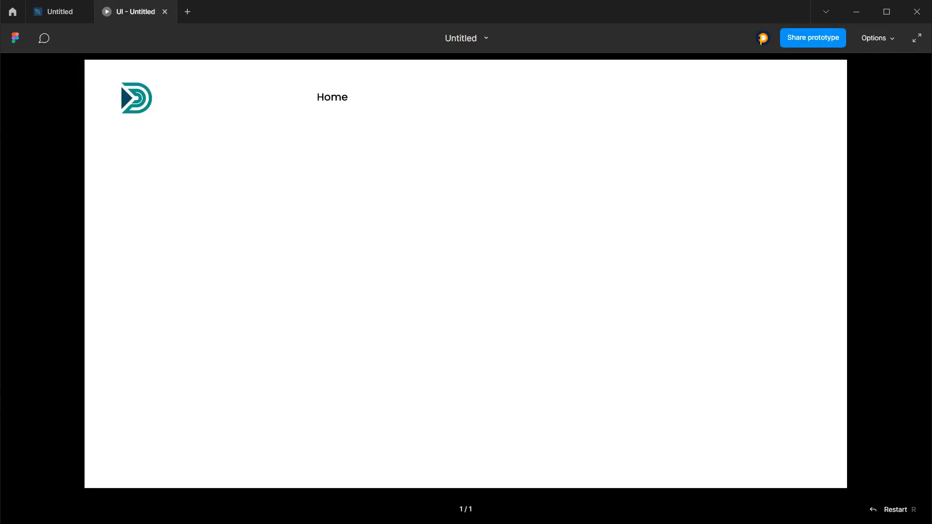
click(59, 12)
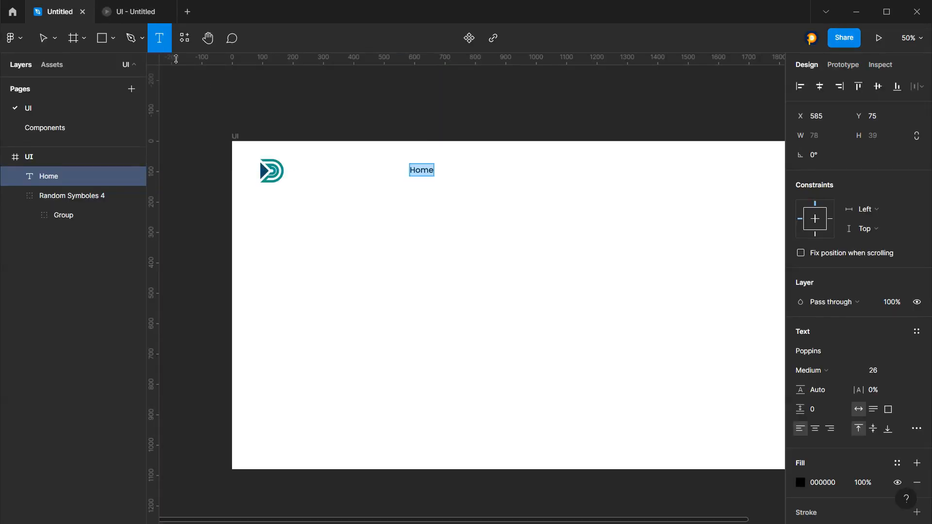
click(54, 38)
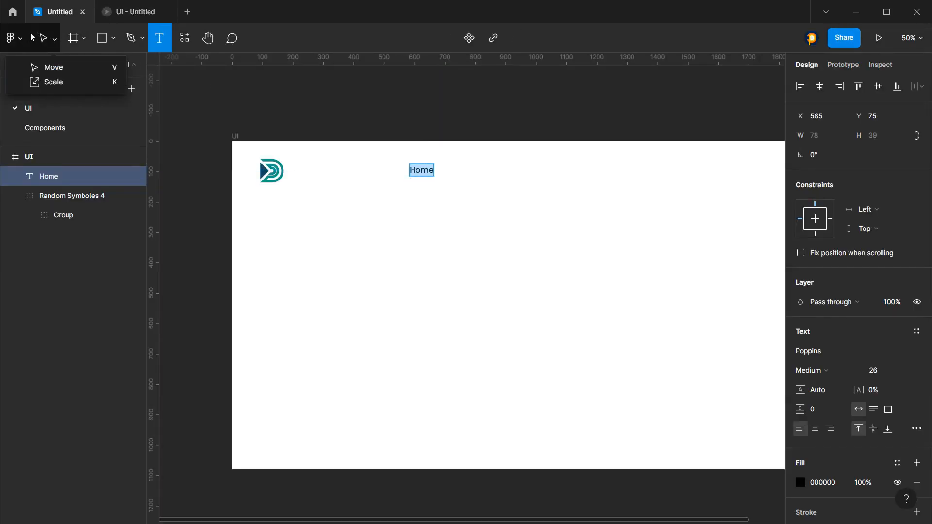
click(53, 67)
click(128, 13)
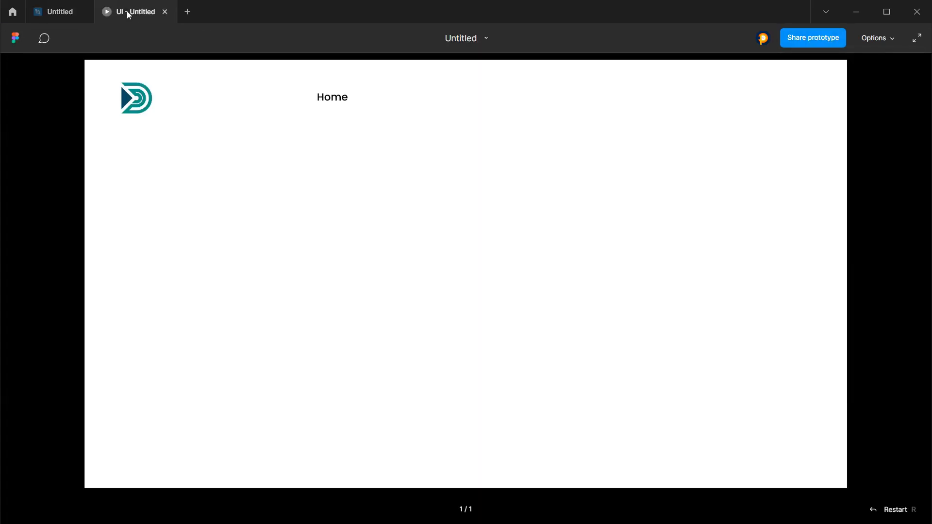
click(51, 14)
Move the Home text from the UI page to Frame 1 on the Components page, at about X 47, Y 39
drag(420, 167, 441, 175)
key(ctrl+x)
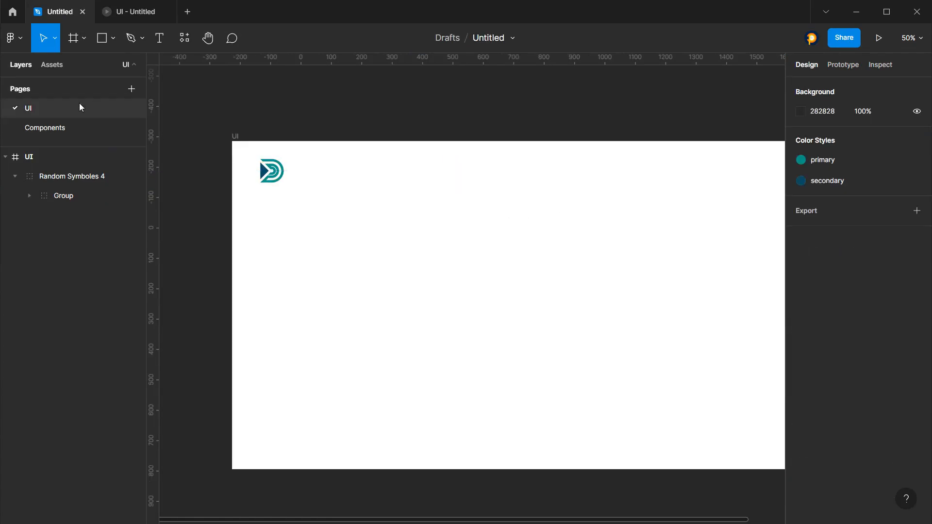
click(69, 125)
click(391, 160)
key(ctrl+v)
drag(466, 287, 379, 140)
Change the Home text's weight to SemiBold
click(825, 372)
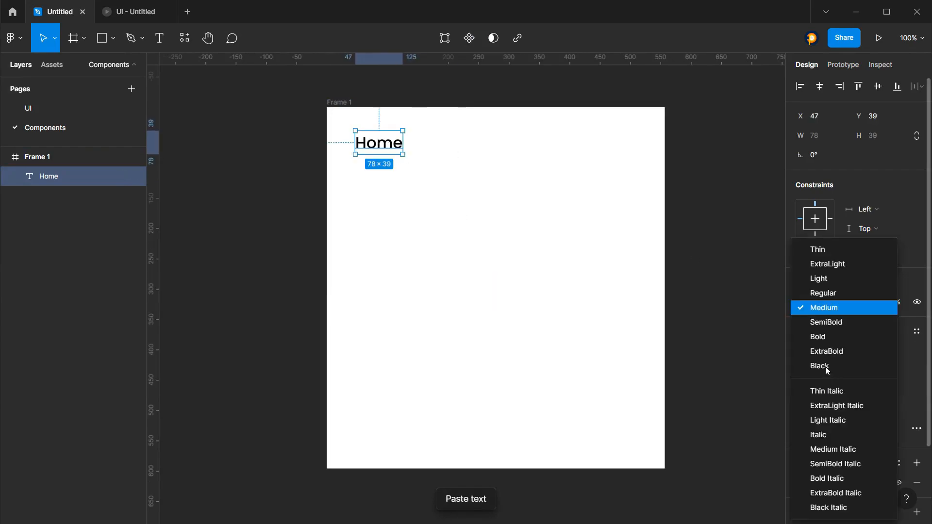
click(825, 320)
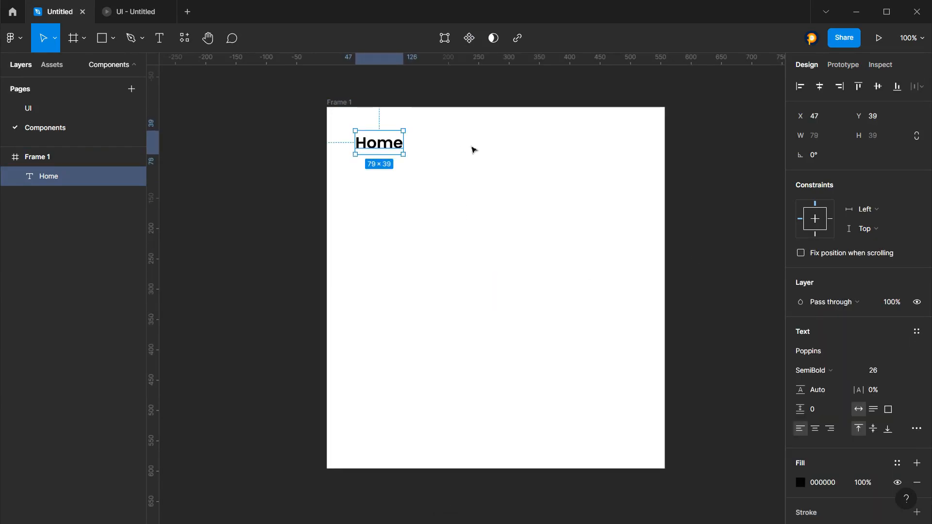
click(456, 151)
right_click(465, 167)
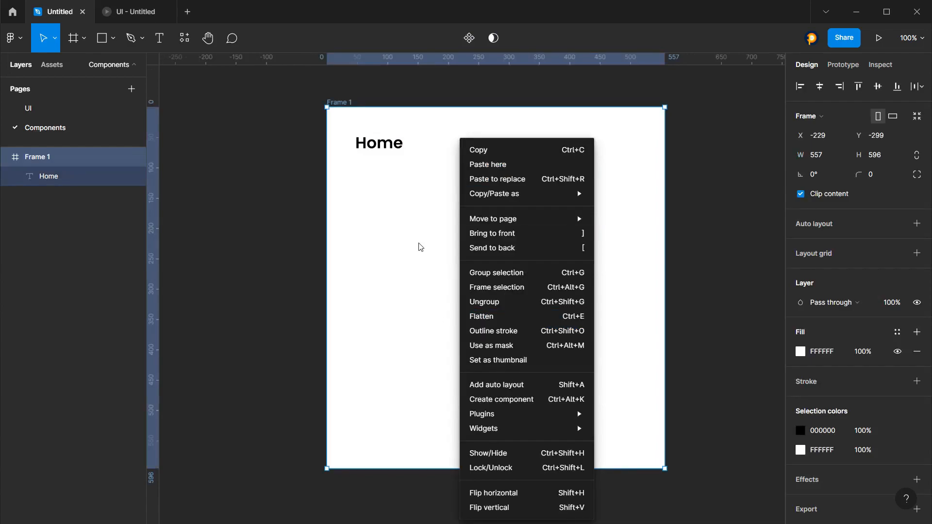
Draw a bar about 60 × 6 beneath the Home text, with a primary color style fill and a corner radius of 68
click(102, 39)
drag(360, 158, 398, 161)
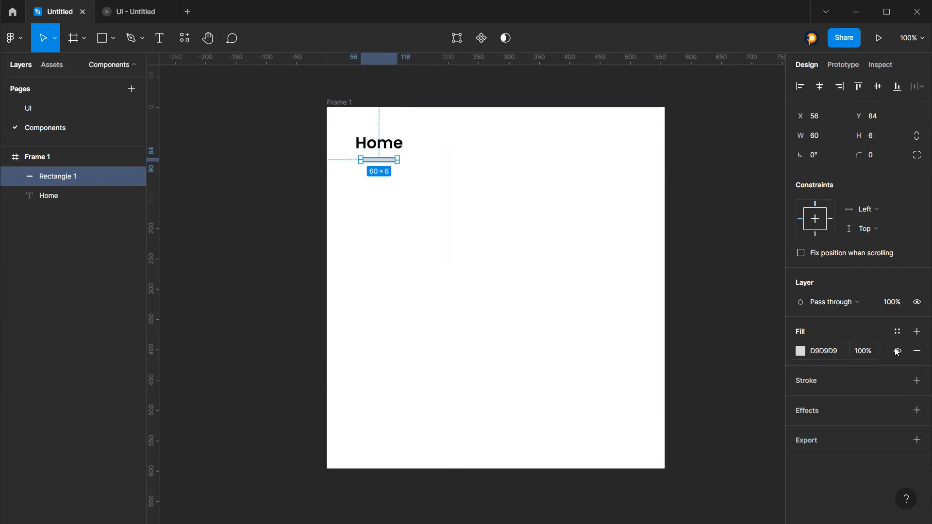
click(897, 332)
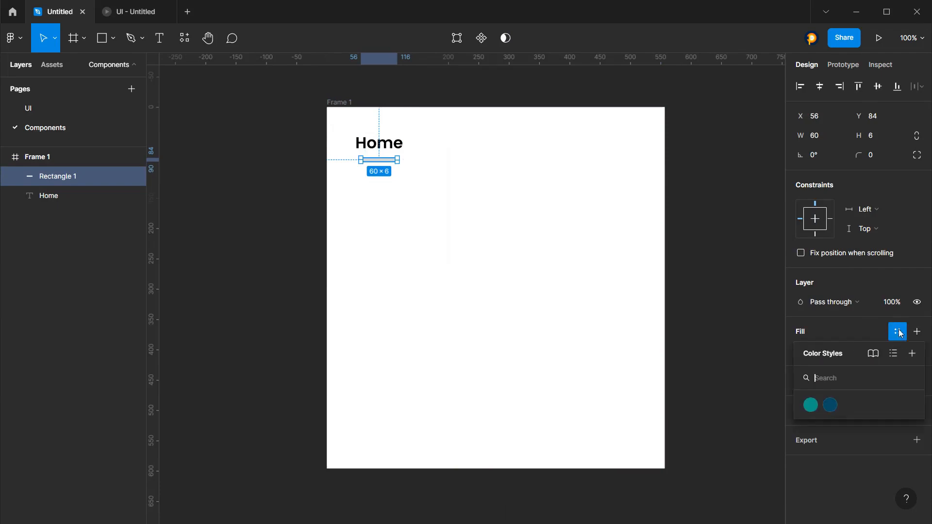
click(810, 405)
drag(862, 156, 649, 168)
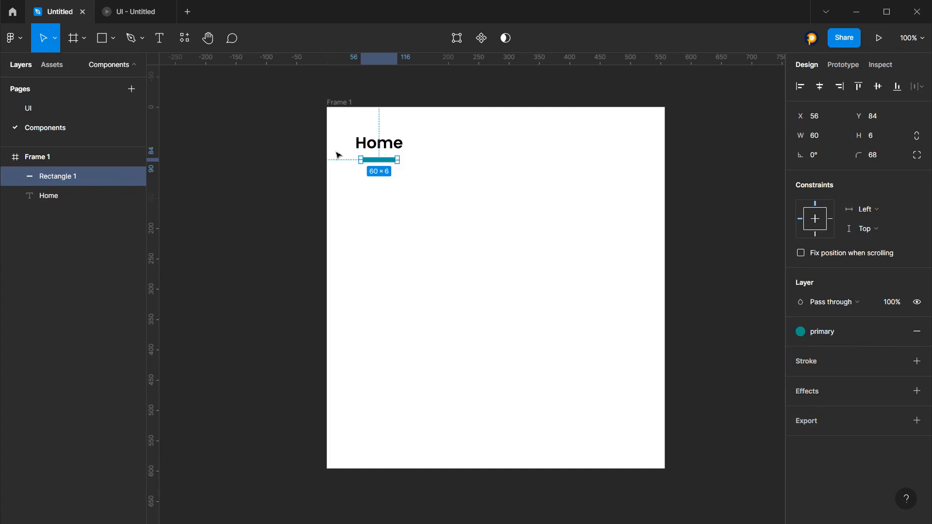
Shrink the teal bar to a dot 6 wide and center it just under the Home text, at about X 80, Y 78
drag(432, 137, 338, 174)
click(386, 157)
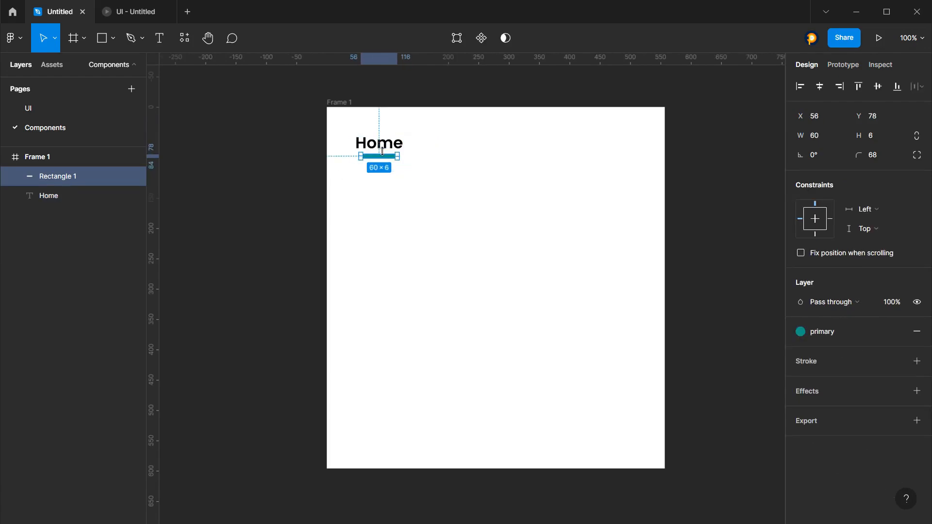
click(873, 137)
click(830, 132)
text(6)
key(Return)
click(426, 181)
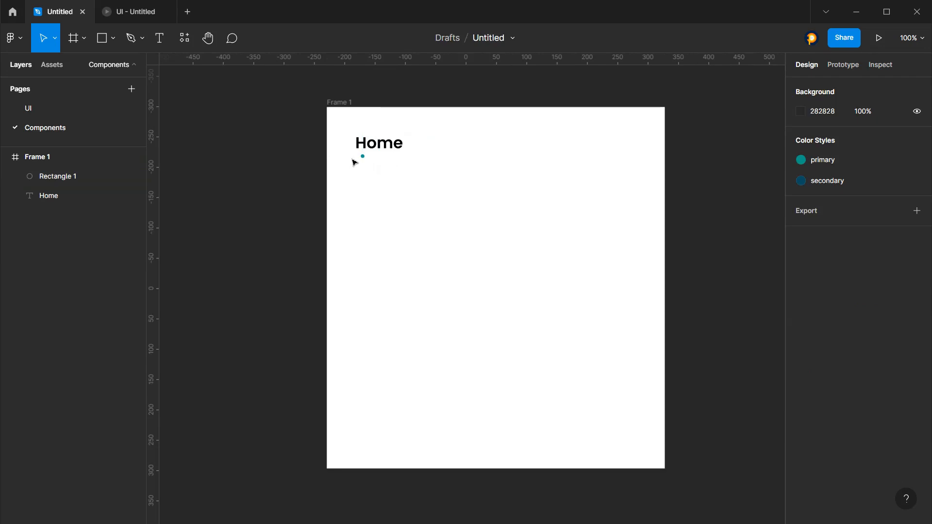
drag(364, 159, 379, 159)
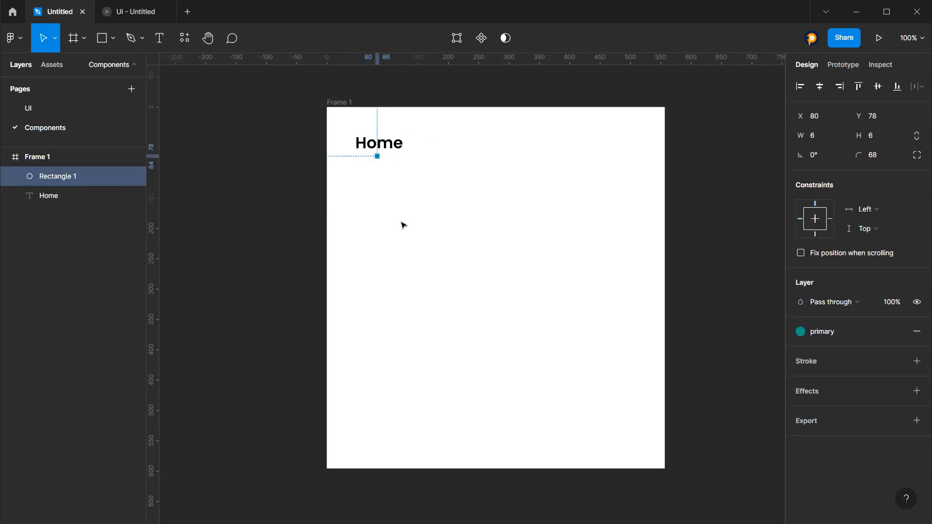
click(434, 206)
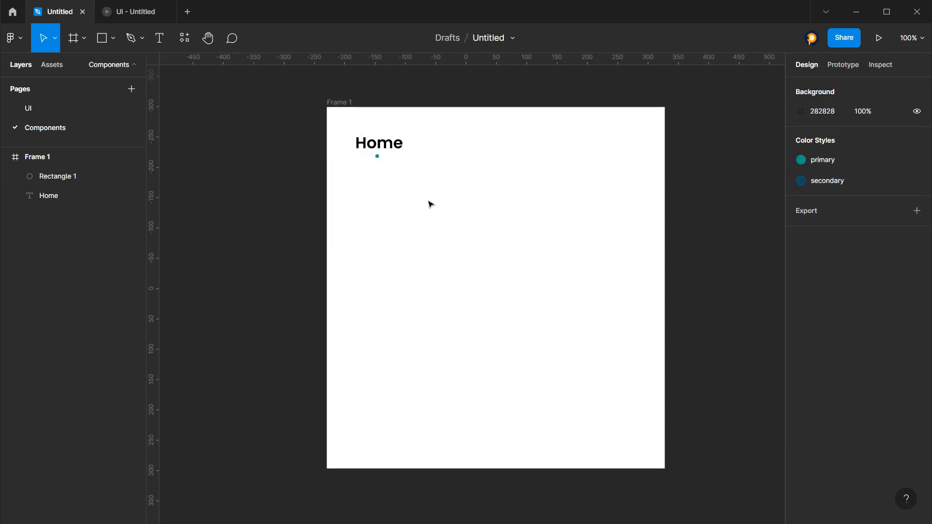
Combine the Home text and the teal dot into a vertical auto layout frame
drag(417, 130, 353, 178)
click(429, 136)
drag(427, 124, 340, 177)
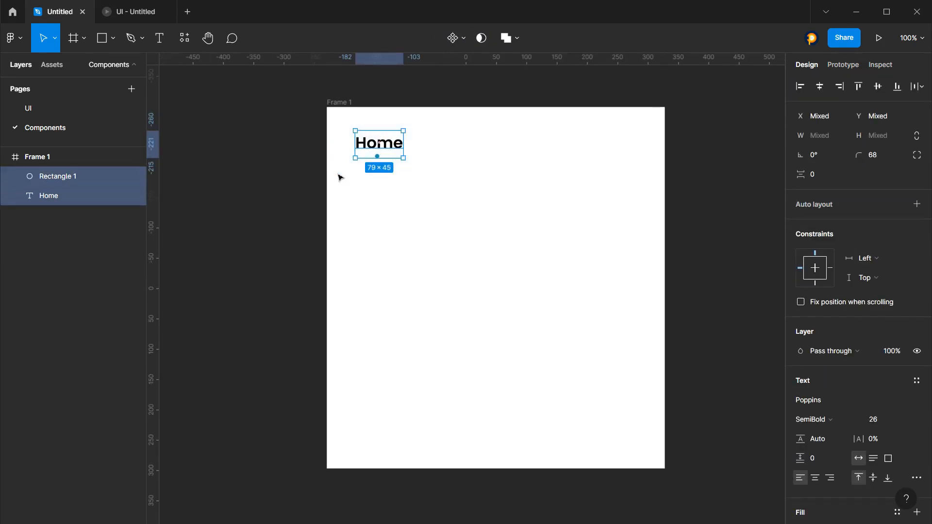
key(shift+a)
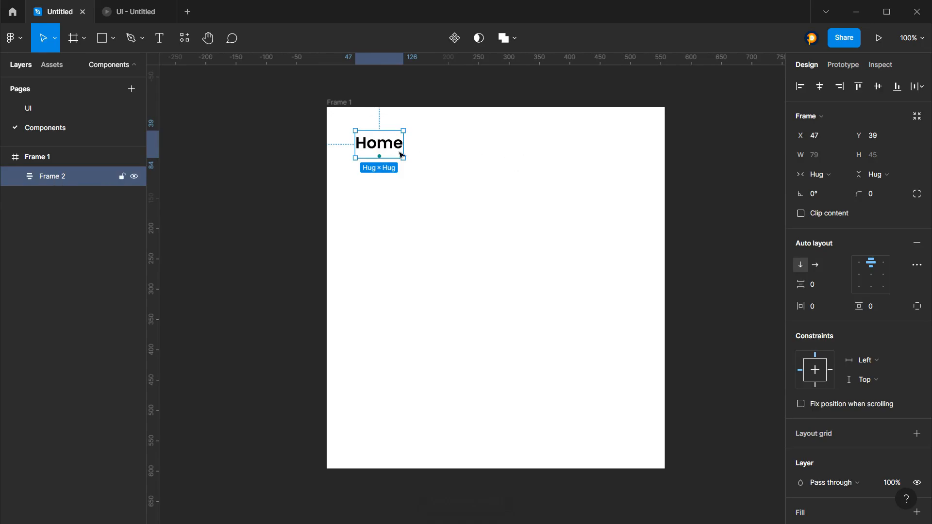
Duplicate the Home auto layout frame twice, stacking the copies below it at about Y 97 and Y 155
key(ctrl+d)
key(ctrl+d)
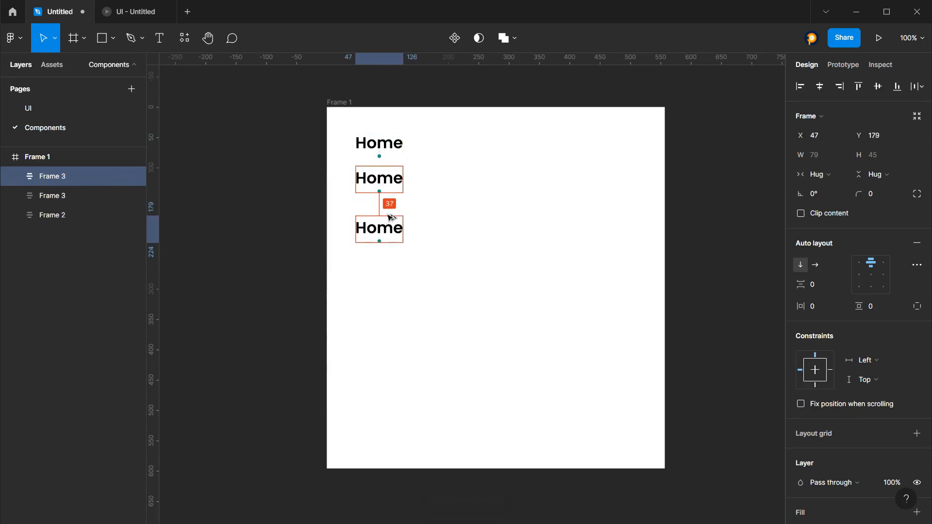
click(387, 154)
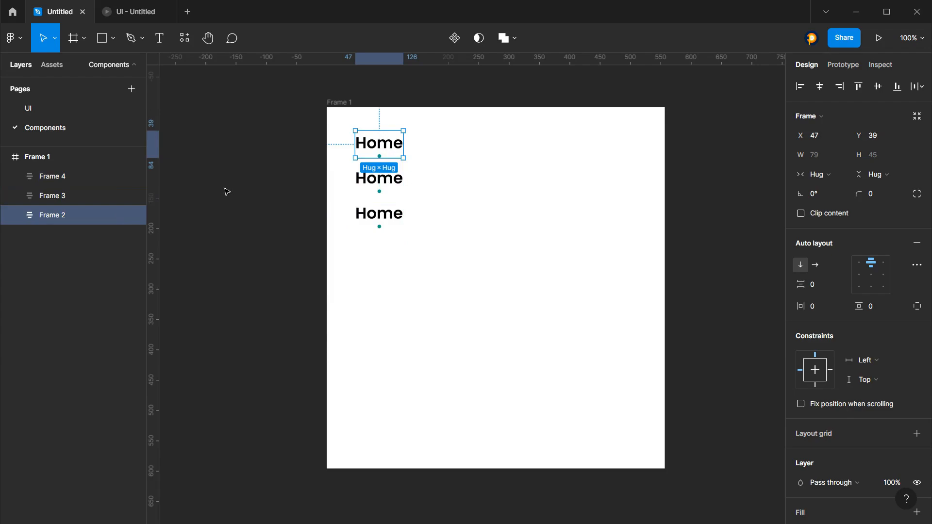
Rename the topmost Home menu item's auto layout frame as menu-link/default
double_click(66, 177)
click(58, 214)
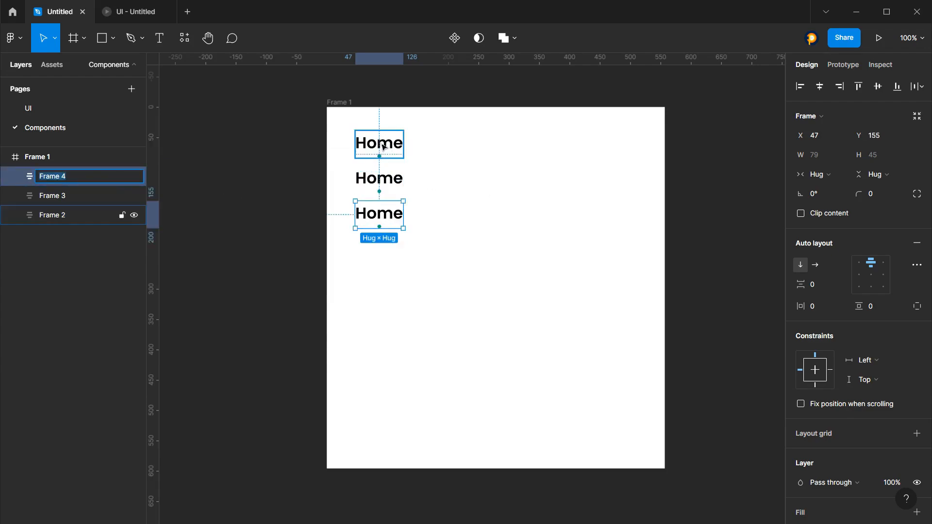
double_click(61, 217)
text(men)
key(BackSpace)
text(nu-link/)
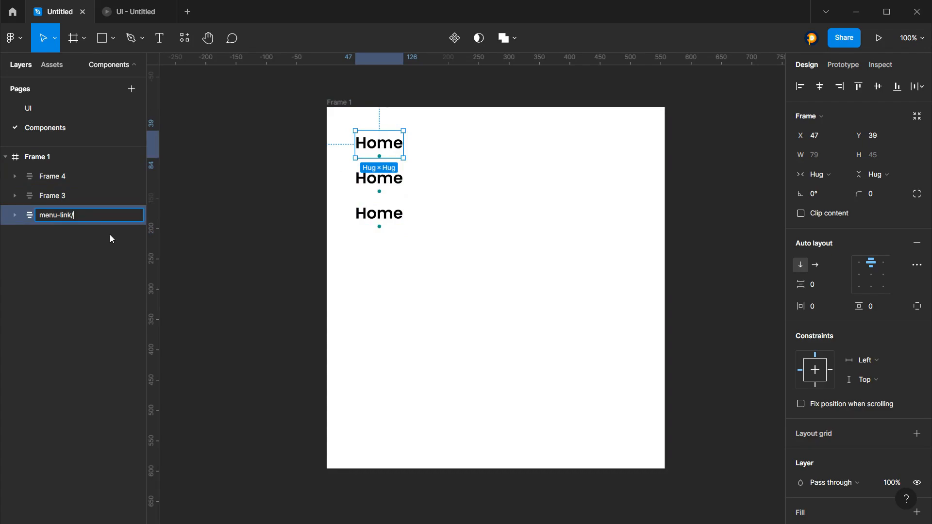
text(default)
Rename the middle Home menu item's frame as menu-link/hover, reusing the menu-link prefix from the default item's name
key(ctrl+a)
click(98, 212)
key(ctrl+a)
key(ctrl+c)
click(68, 196)
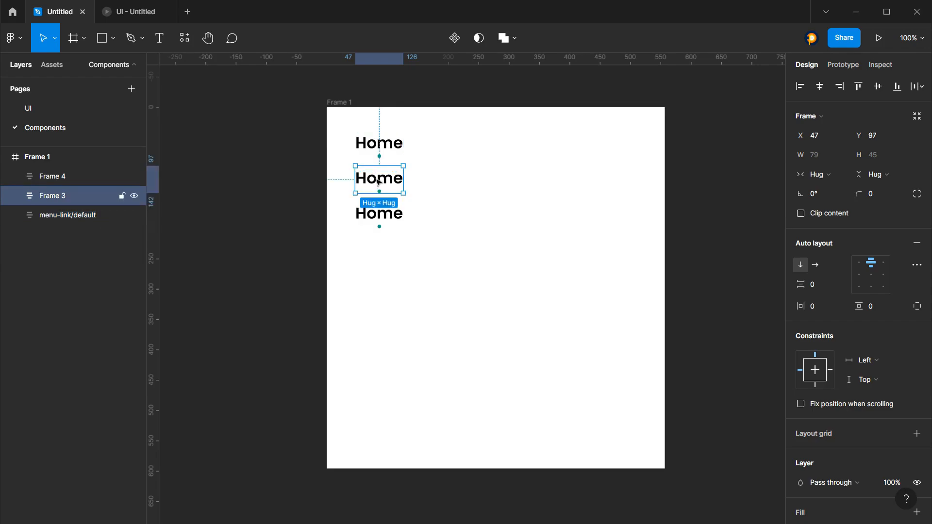
double_click(51, 195)
key(ctrl+v)
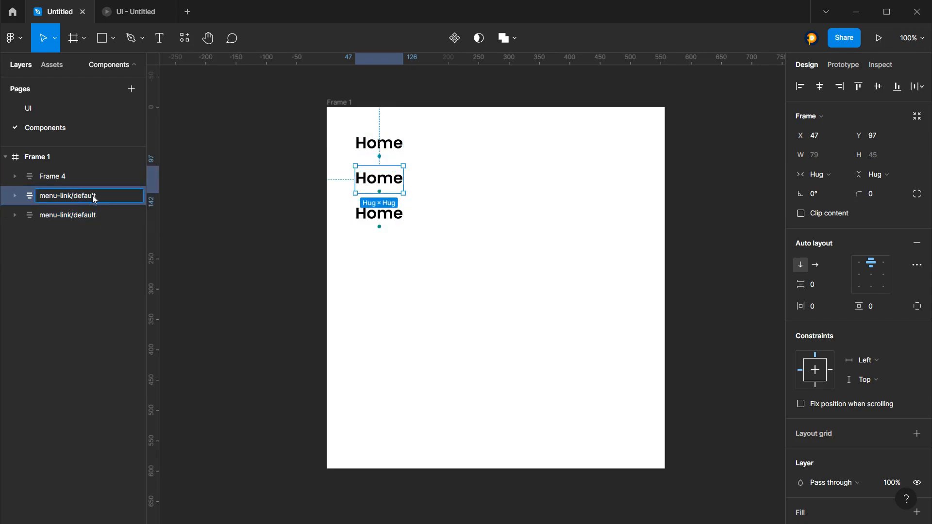
double_click(88, 196)
text(a)
text(hover)
key(Return)
Rename the lowest Home menu item's frame as menu-link/active
click(82, 170)
double_click(82, 175)
key(ctrl+v)
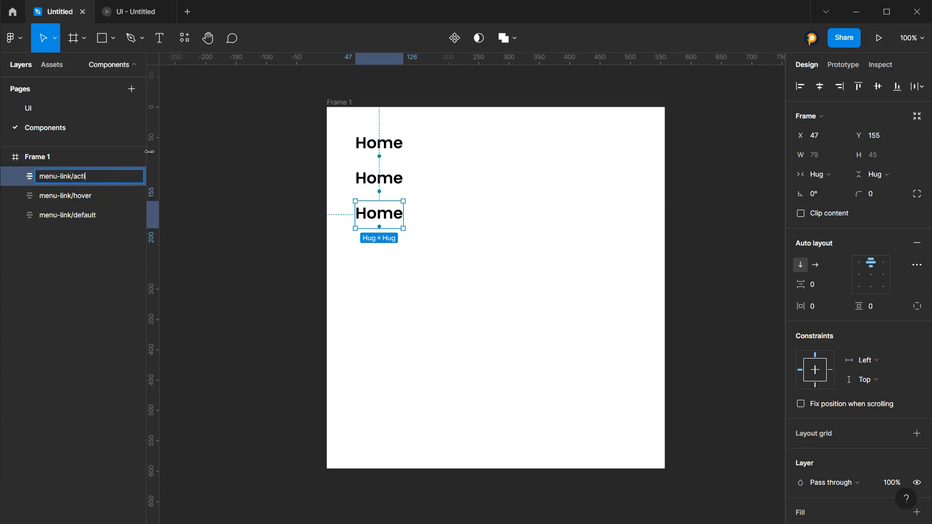
text(ive)
key(Return)
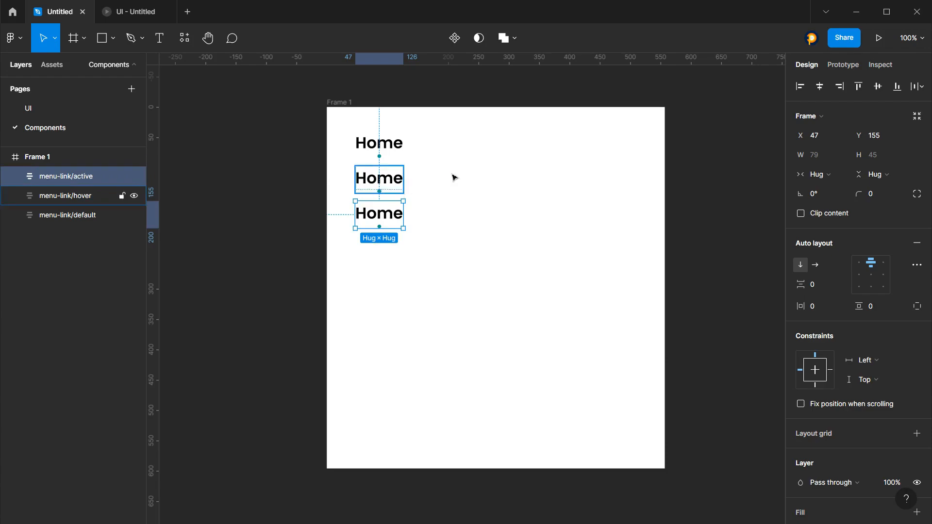
click(447, 201)
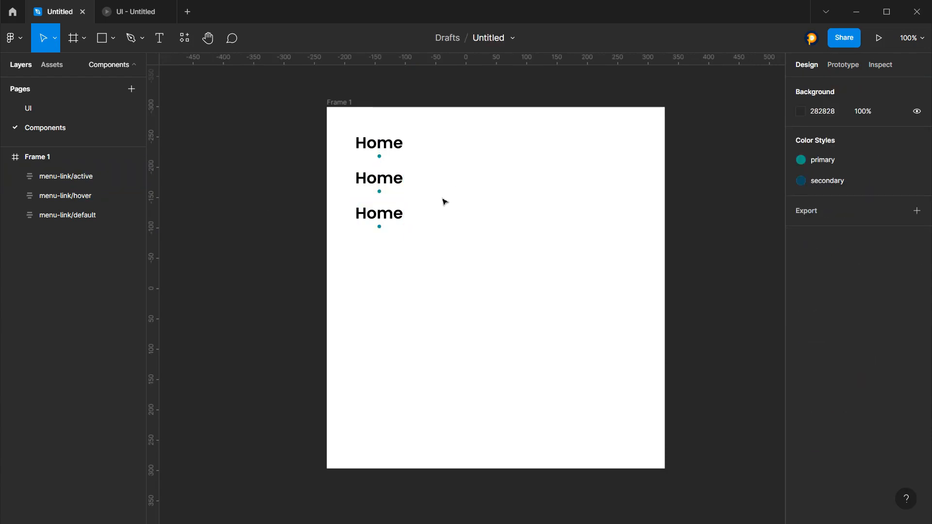
Change the black Home text color in menu-link/default to the grey 9C9C9C
click(387, 144)
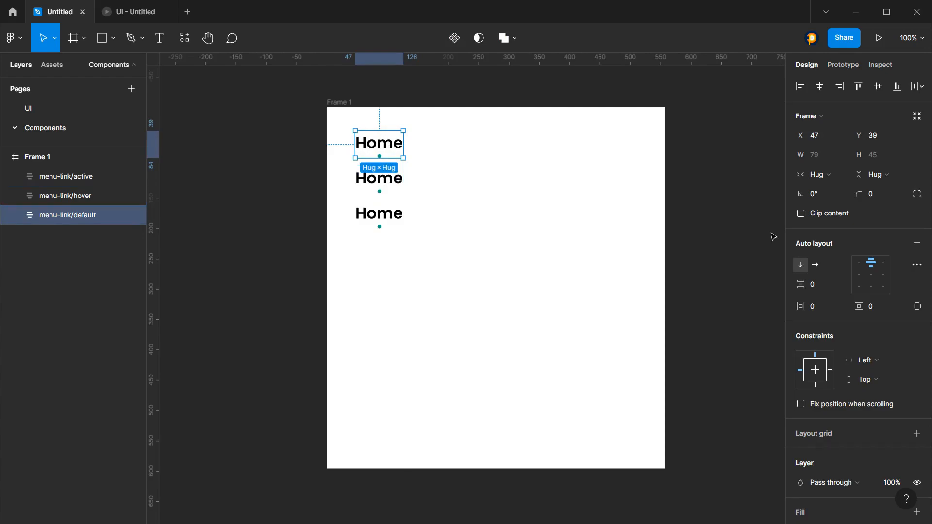
scroll(829, 368, down, 4)
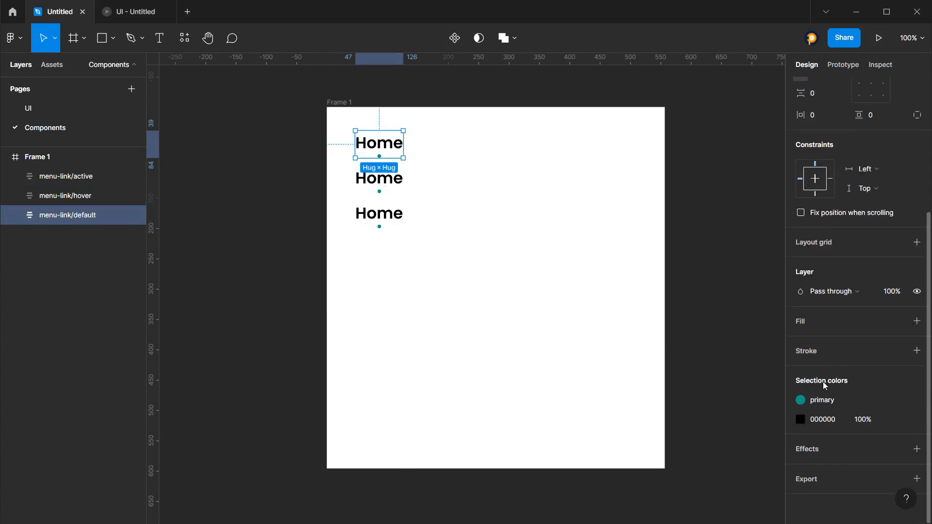
click(800, 420)
drag(666, 256, 619, 277)
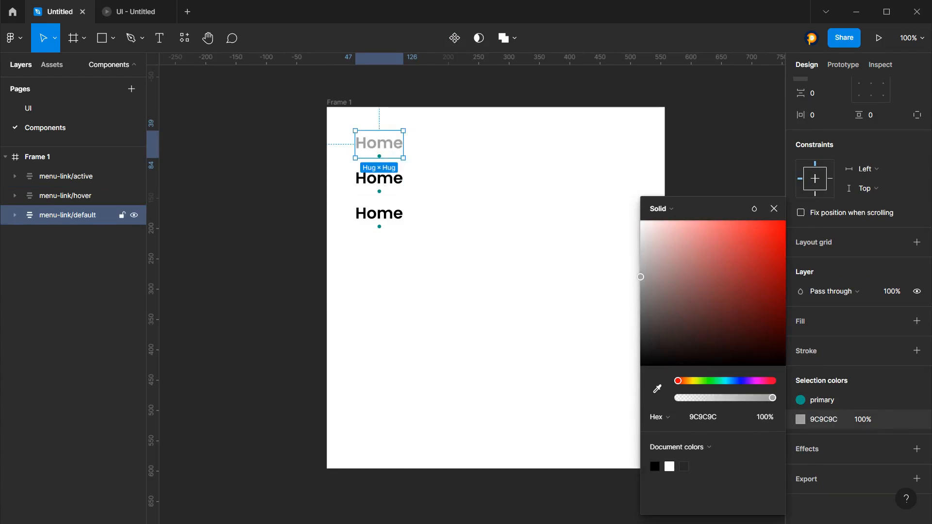
Hide the teal dot, Rectangle 1, inside menu-link/default
click(15, 215)
click(123, 259)
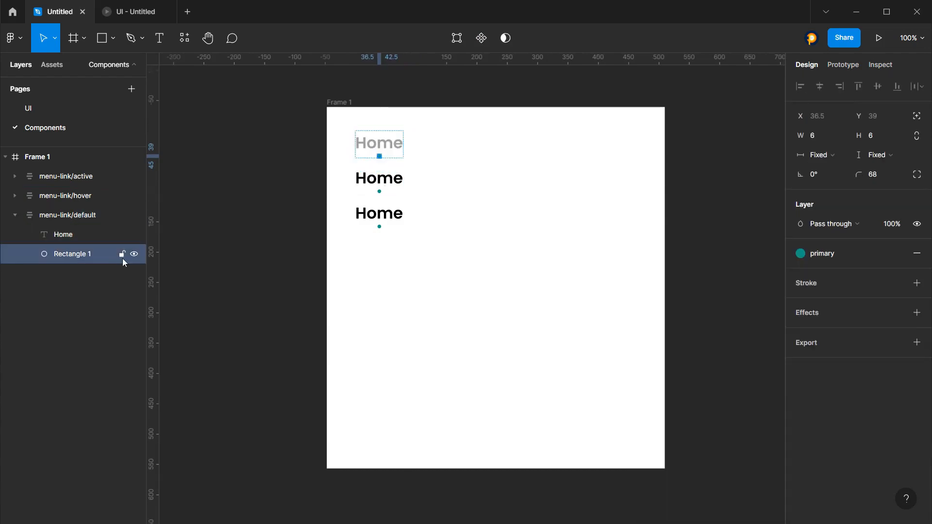
click(135, 256)
click(423, 153)
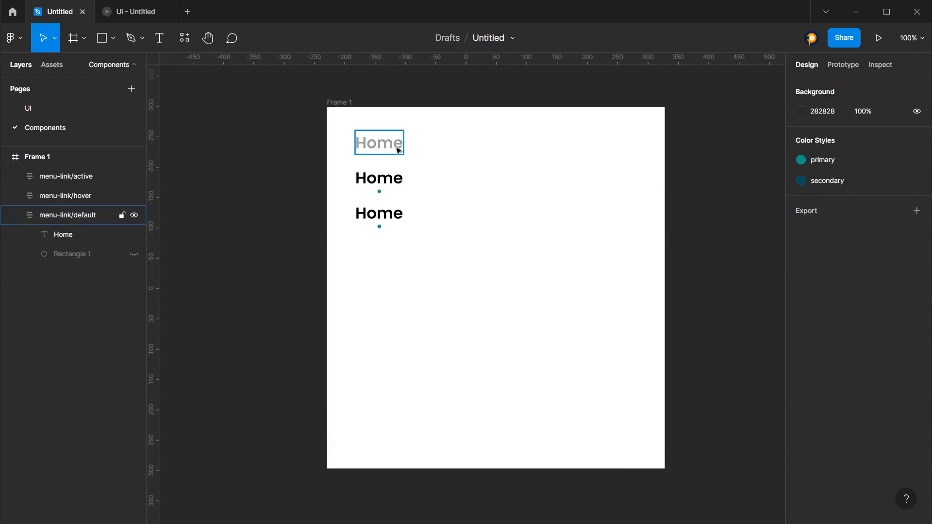
Stretch the teal dot in menu-link/hover into an underline by setting its width to Fill container
click(387, 176)
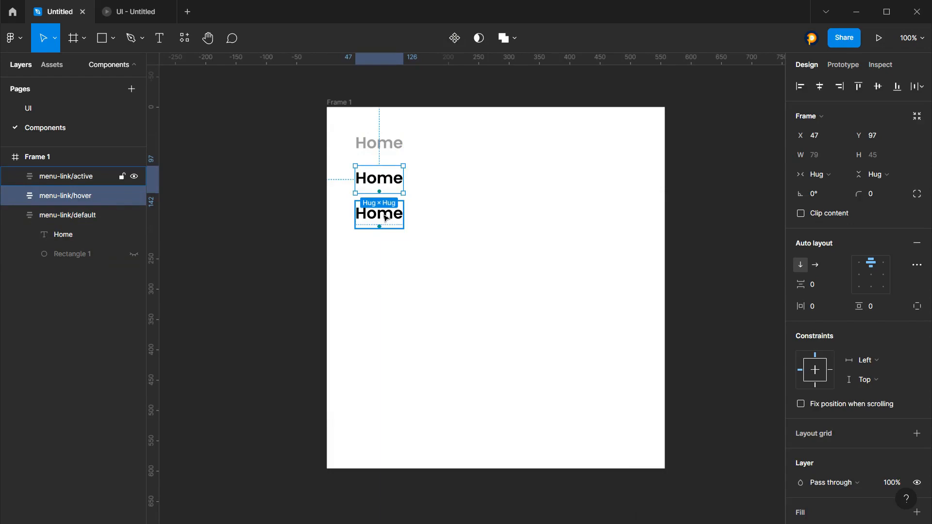
click(13, 196)
click(71, 235)
click(830, 156)
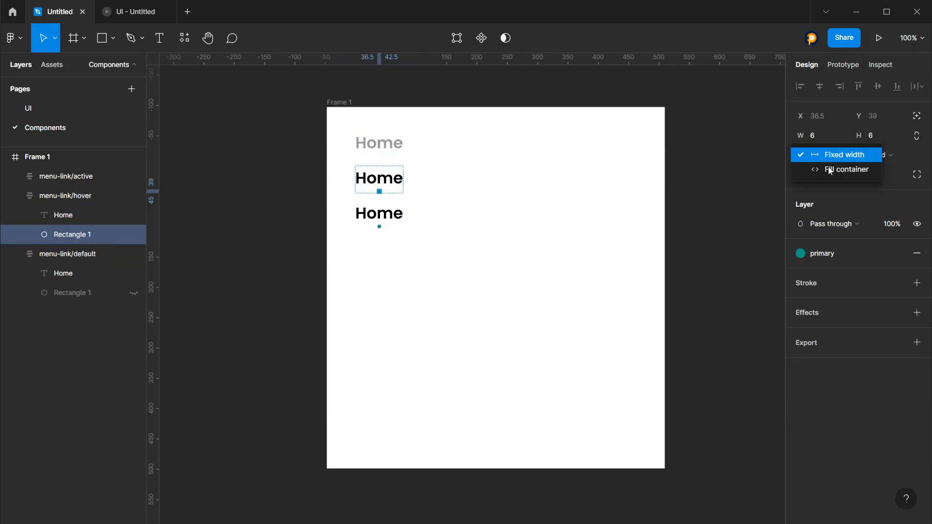
click(831, 169)
click(554, 176)
Turn the three menu-link frames into individual components and combine them as variants of one component set
click(381, 179)
click(390, 214)
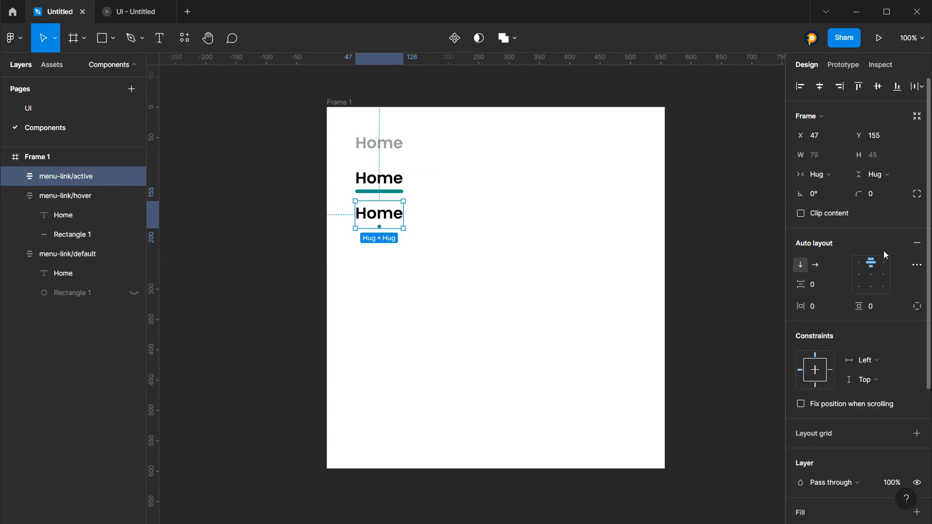
click(430, 170)
click(398, 144)
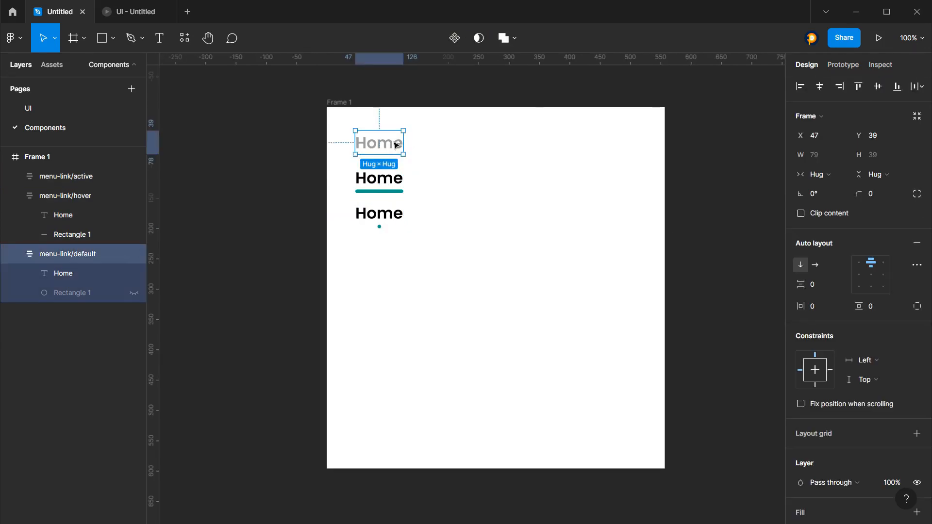
click(427, 128)
drag(420, 124, 337, 241)
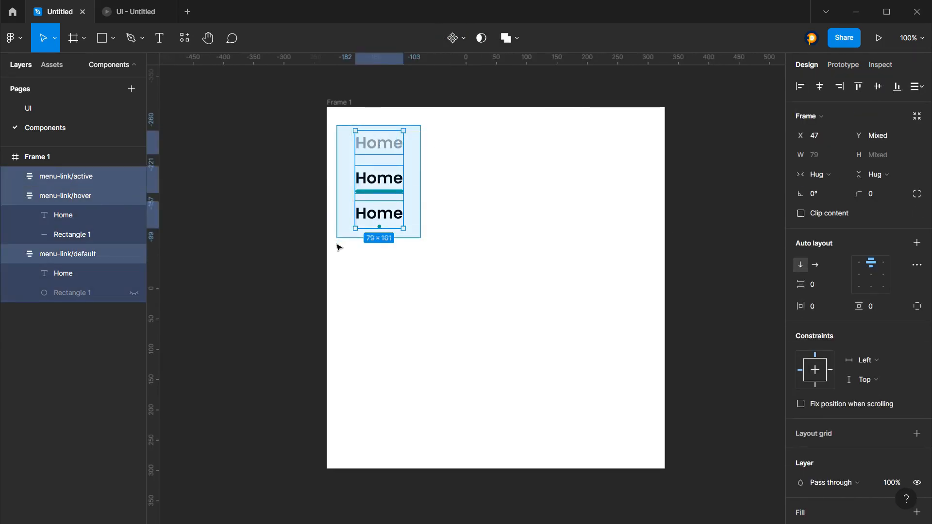
click(455, 38)
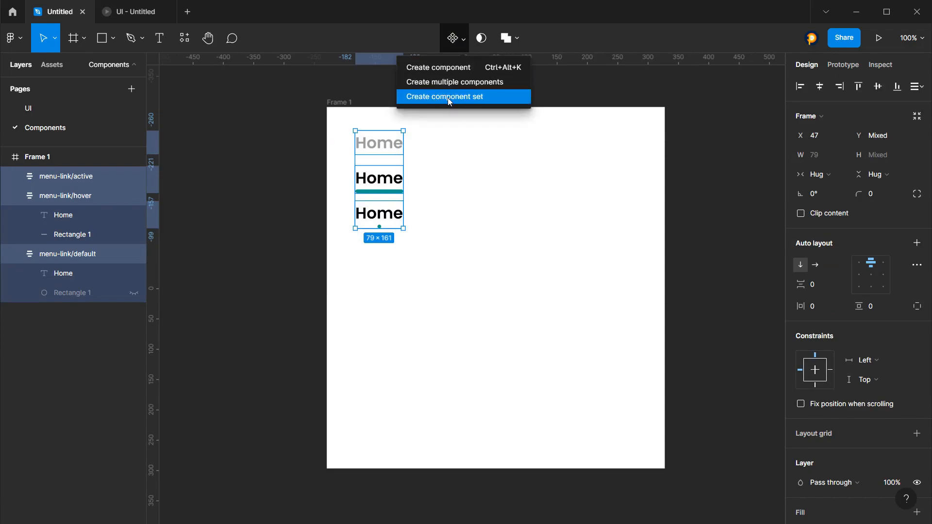
click(423, 82)
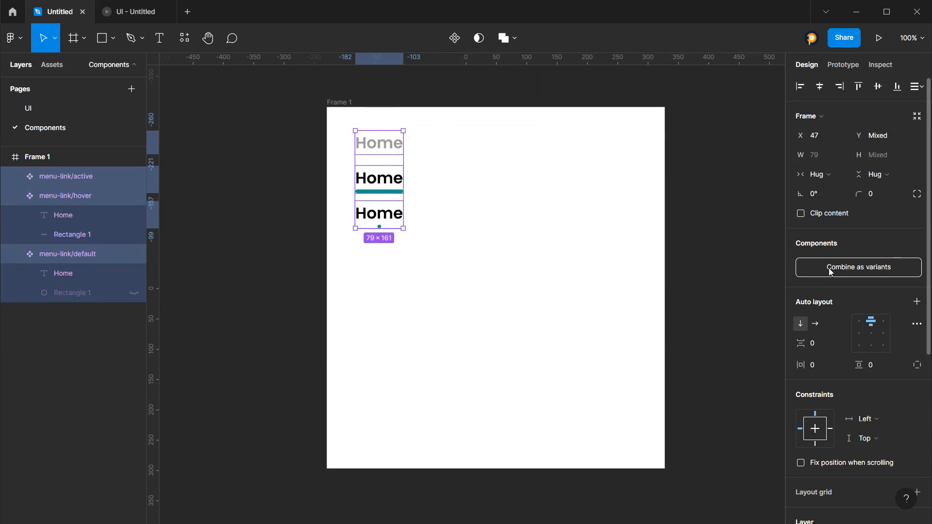
click(867, 269)
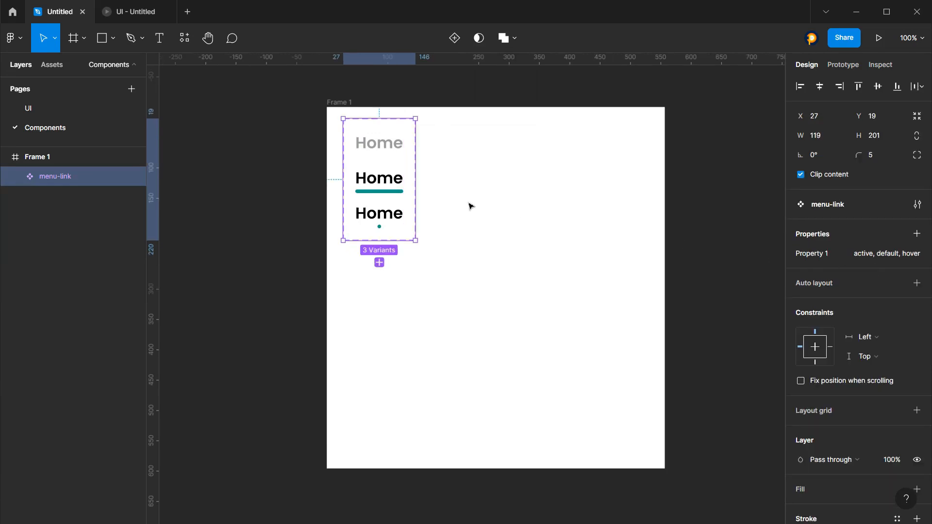
Examine the active, hover and default variants inside the menu-link component set
click(16, 176)
click(59, 196)
click(29, 215)
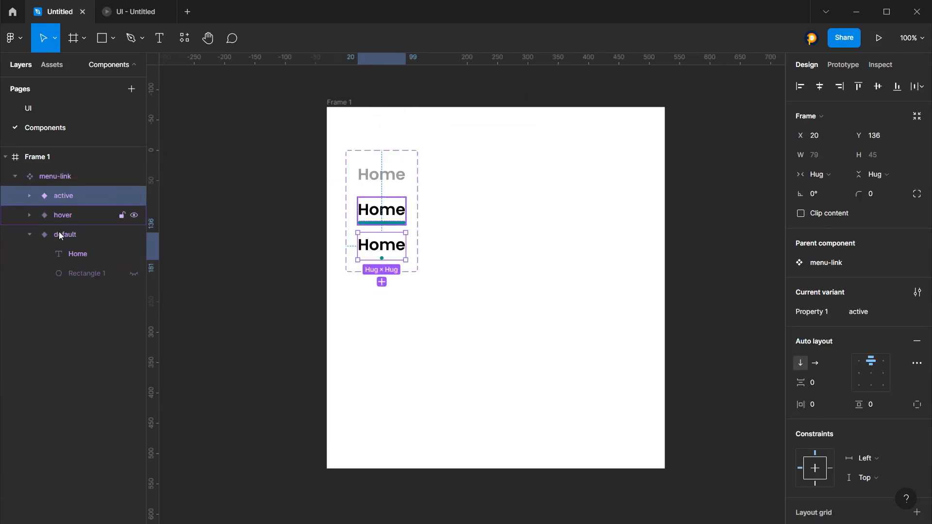
click(29, 235)
click(74, 234)
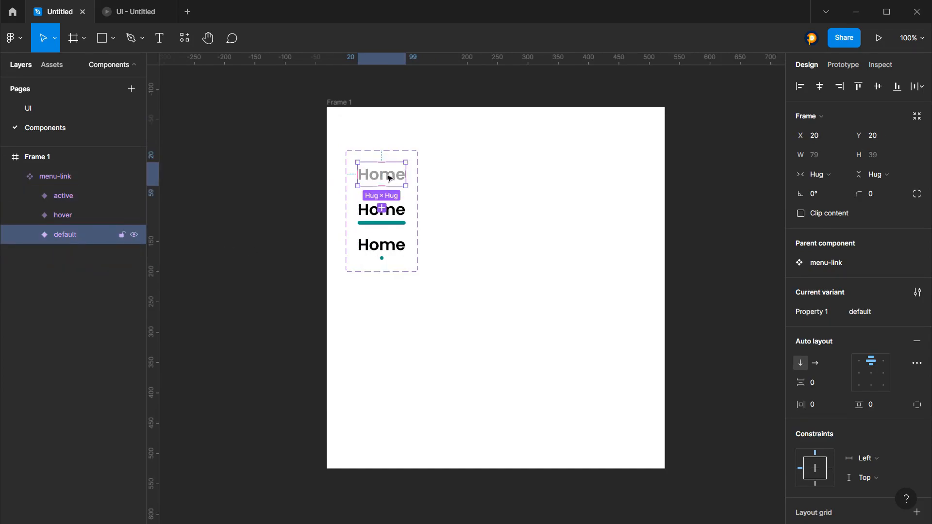
click(391, 210)
click(389, 252)
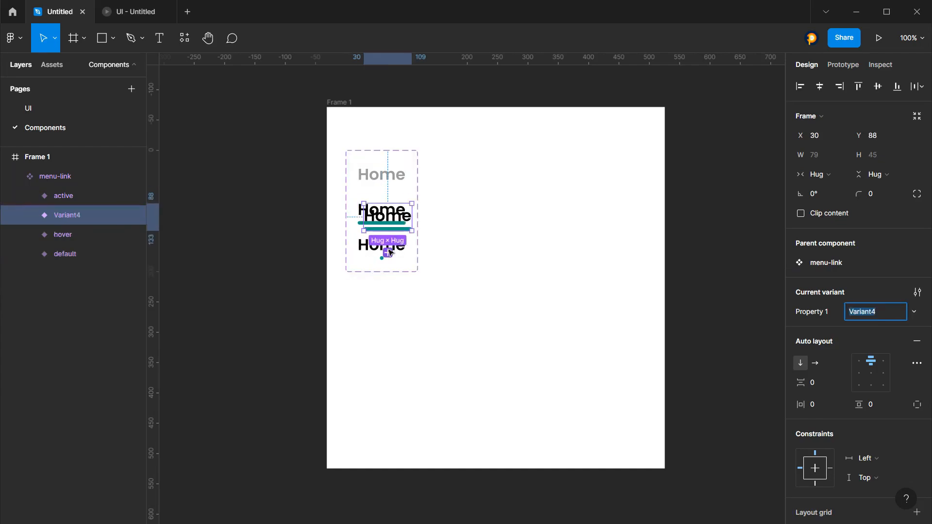
click(468, 242)
key(ctrl+z)
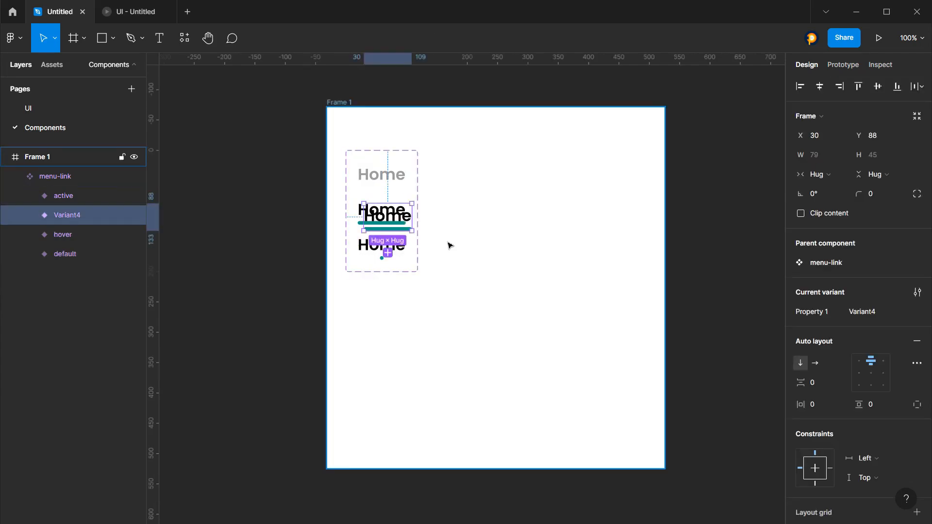
key(ctrl+z)
click(397, 247)
click(499, 206)
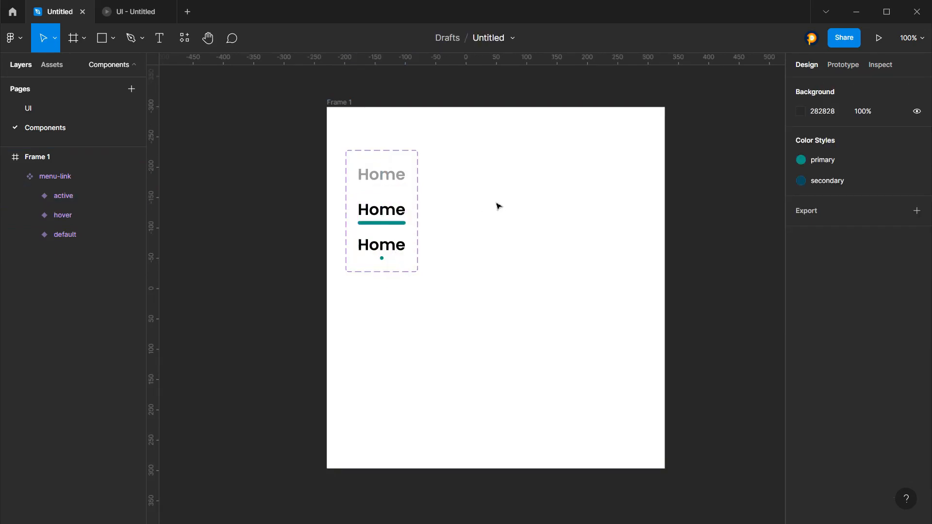
Go to the UI page and view the local components grouped under Frame 1
click(43, 109)
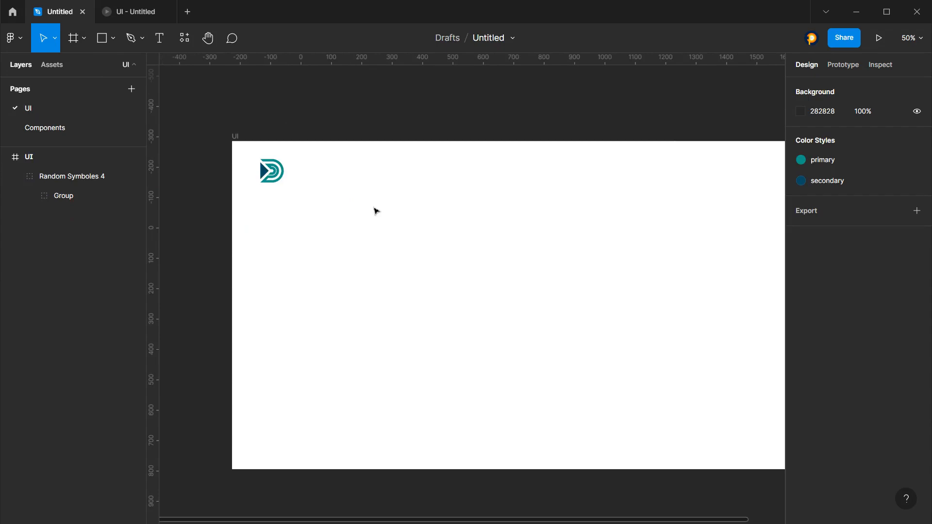
click(48, 64)
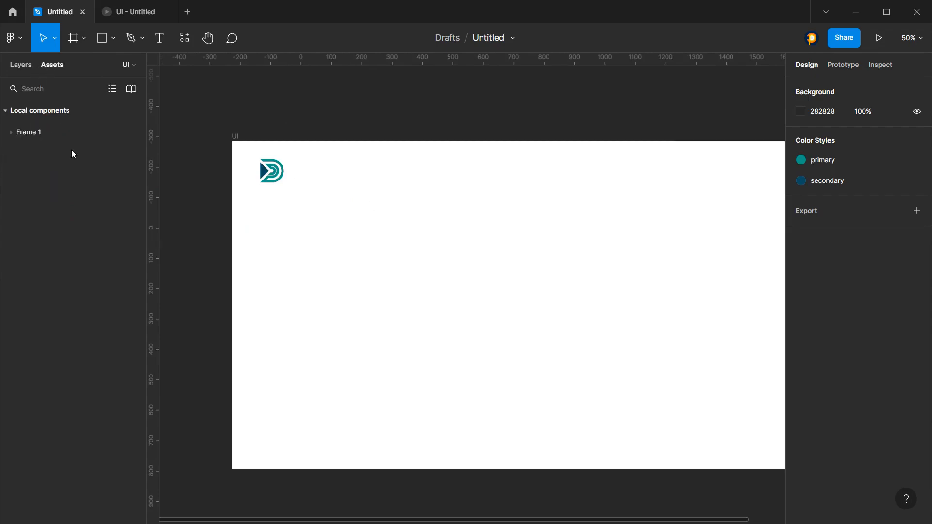
click(11, 133)
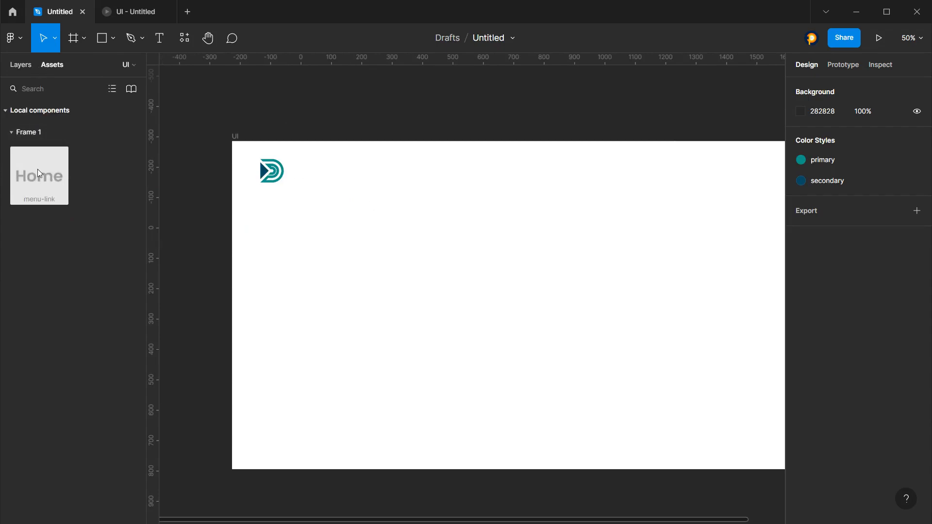
Rename Frame 1 on the Components page as Components
click(20, 67)
click(47, 129)
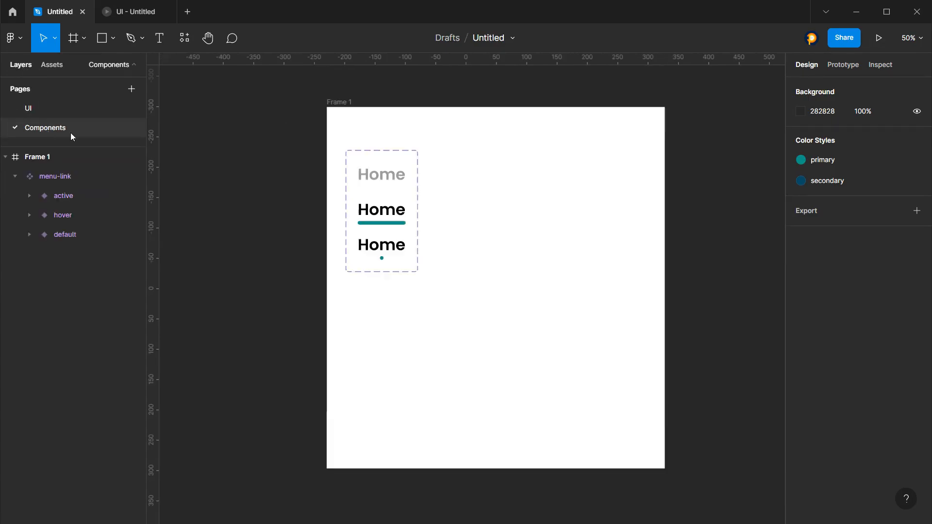
double_click(62, 129)
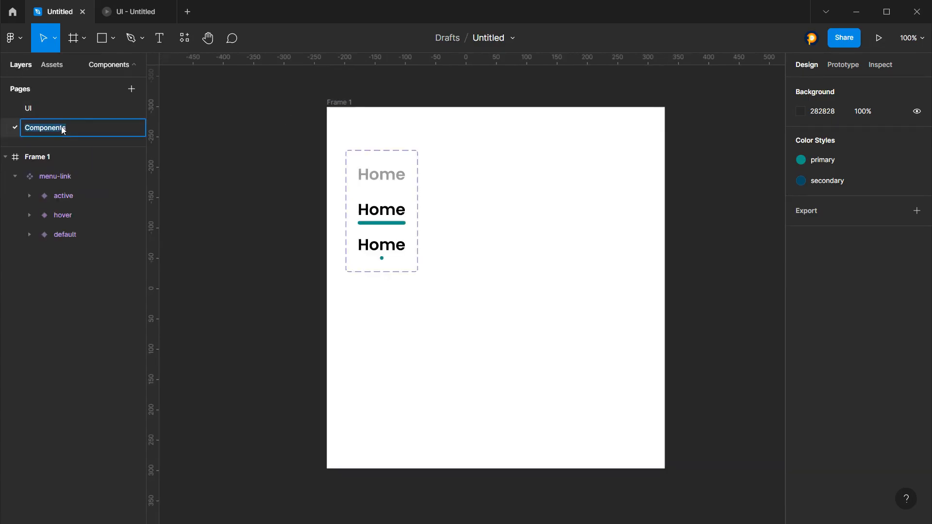
click(340, 100)
click(271, 127)
Place a default menu-link instance on the UI page's frame, level with the logo at about X 642, Y 75
click(28, 108)
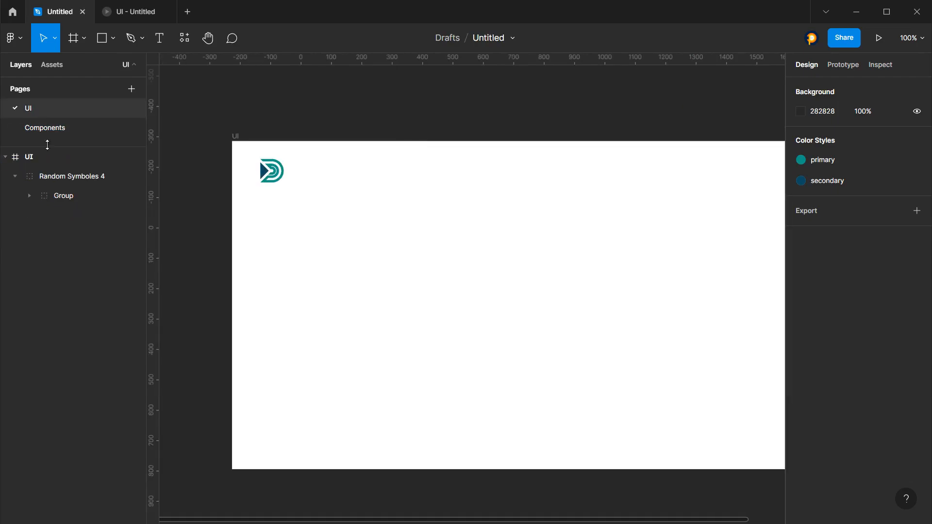
click(59, 62)
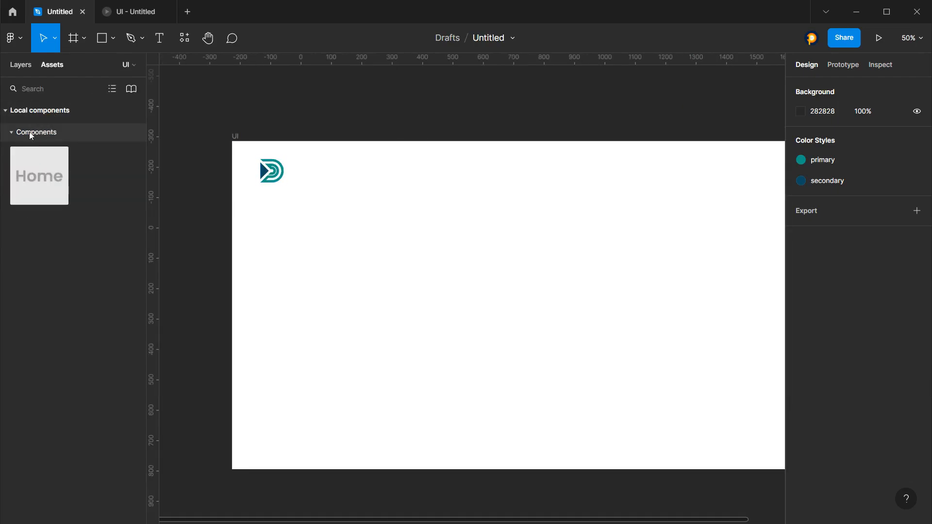
drag(24, 183, 439, 170)
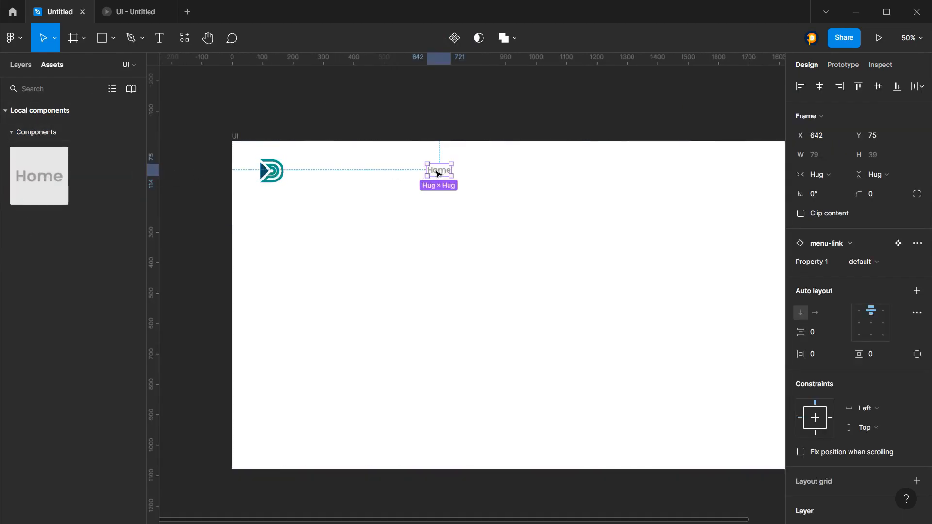
key(alt+1)
click(500, 113)
click(446, 171)
click(512, 118)
click(446, 171)
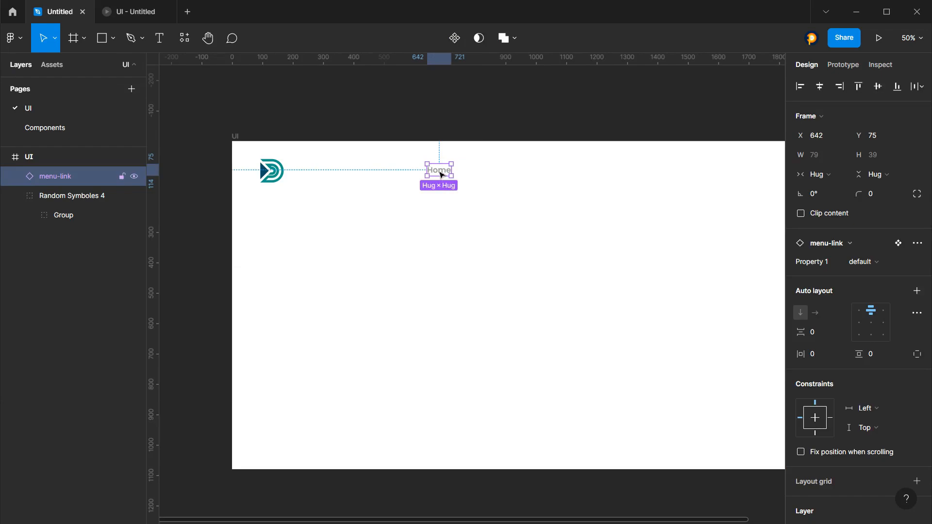
Duplicate the menu-link instance to its right to form an evenly spaced row of five at Y 75
drag(441, 174, 425, 190)
key(ctrl+d)
key(ctrl+d)
Distribute the five menu-link instances horizontally and set the spacing between them to 30
click(601, 200)
click(918, 86)
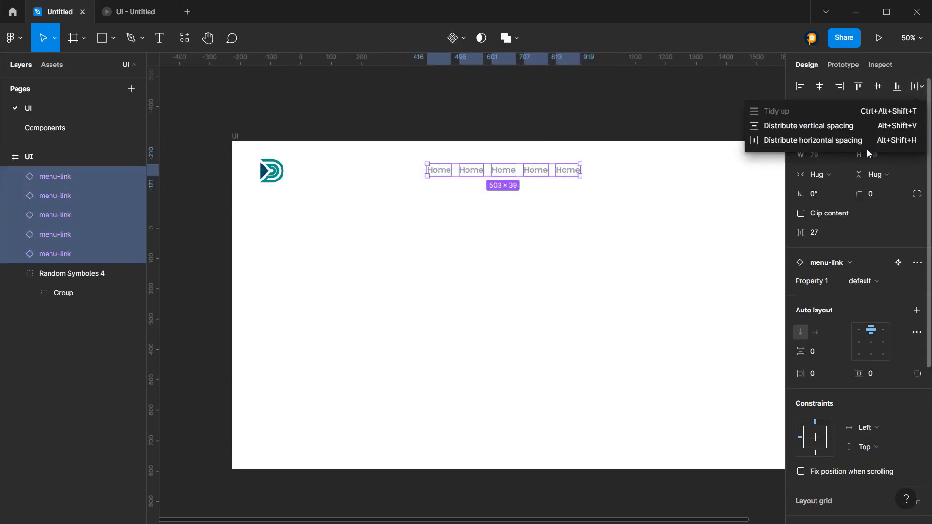
click(841, 140)
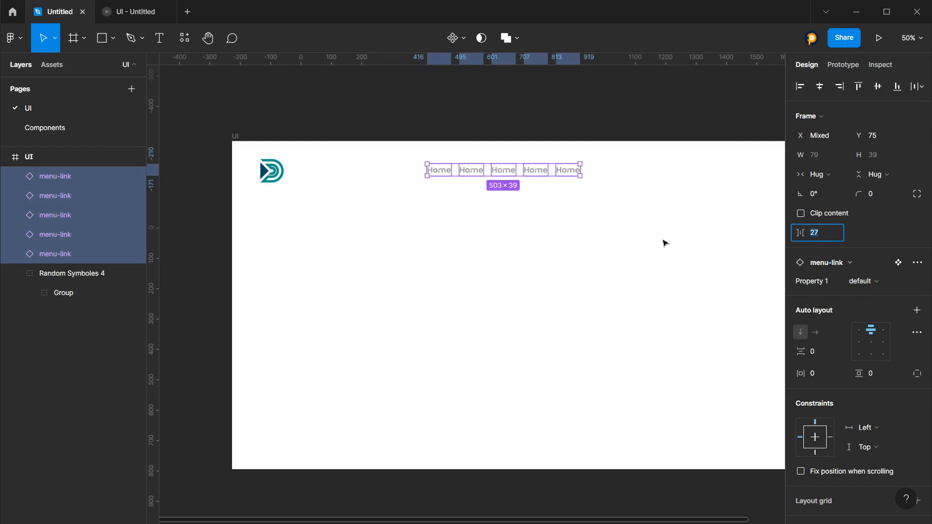
text(30)
key(Return)
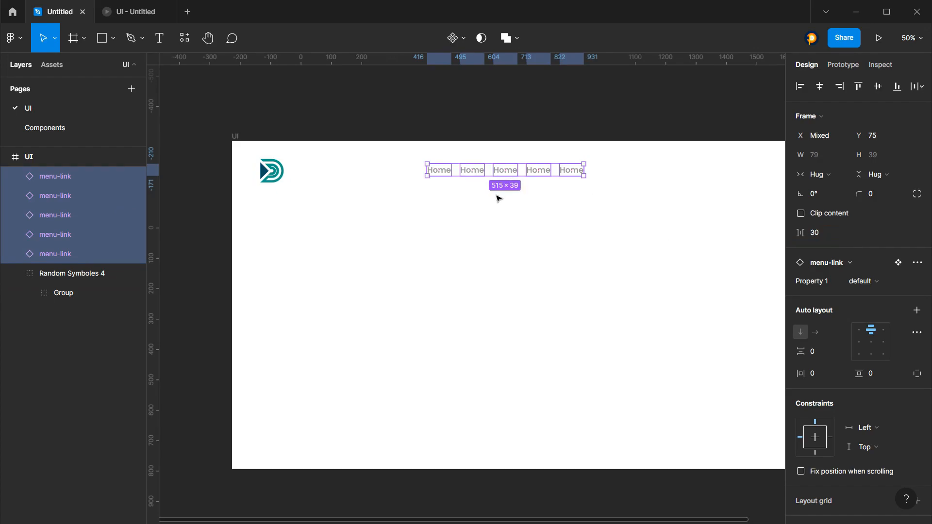
Wrap the five menu-link instances in a horizontal auto layout frame and check the row in the prototype preview
key(shift)
key(shift+a)
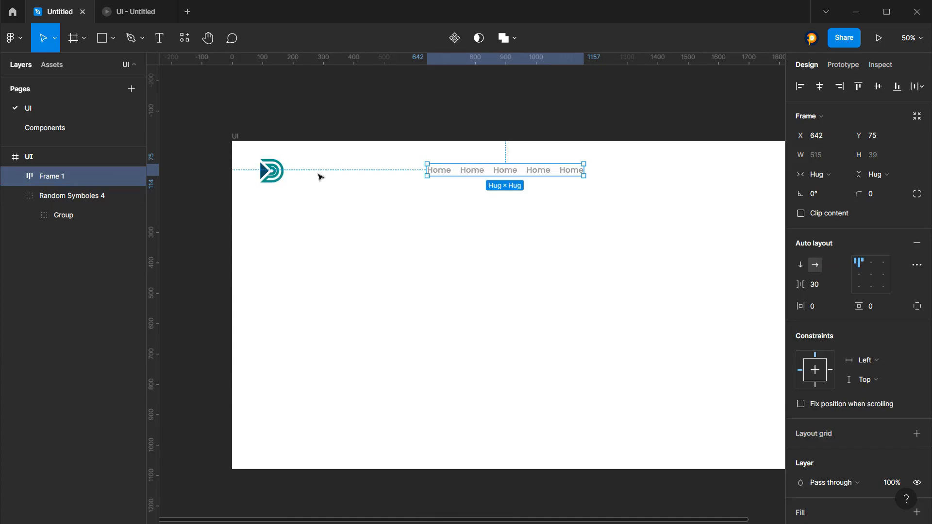
click(120, 12)
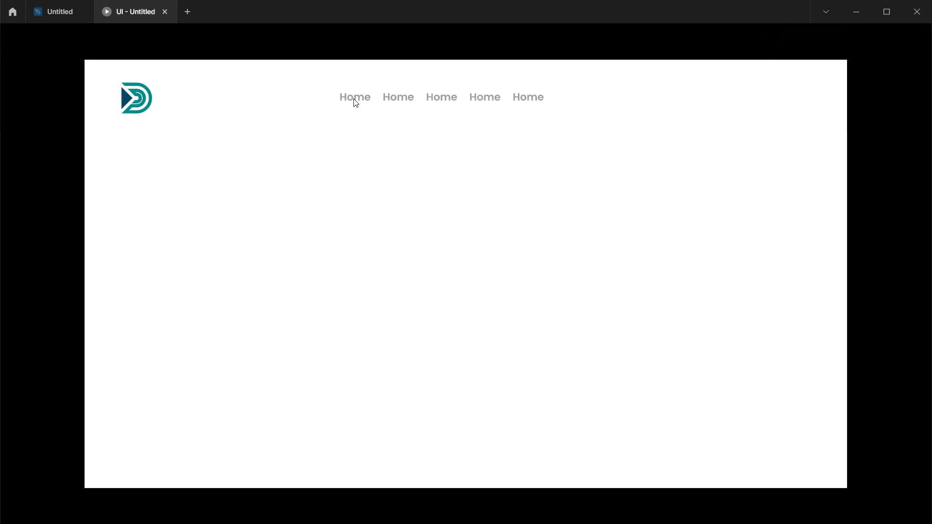
click(59, 12)
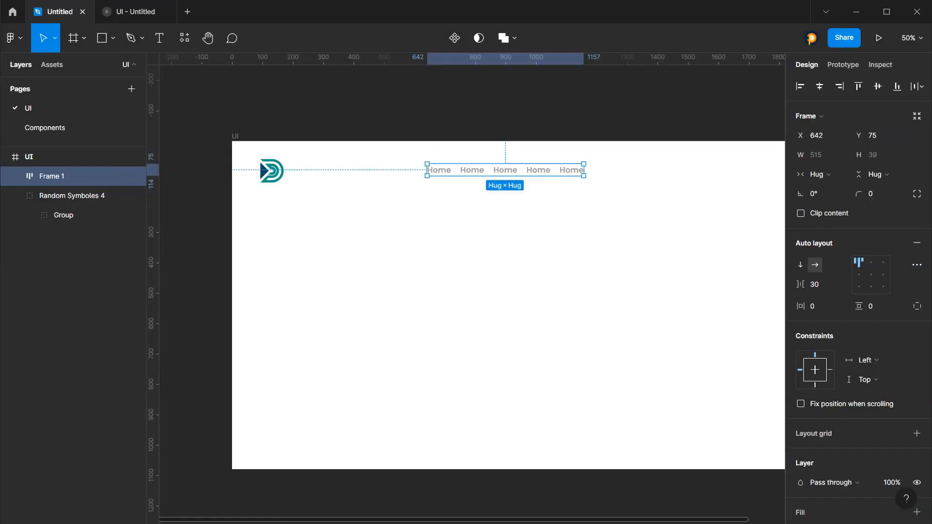
On the Components page, add a prototype connection from the default menu-link variant to the hover variant
click(32, 127)
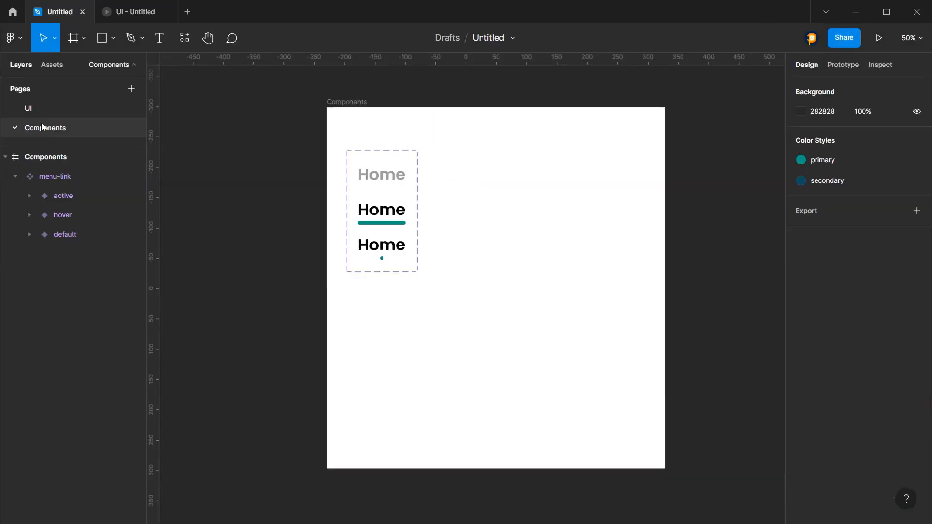
click(380, 164)
click(843, 64)
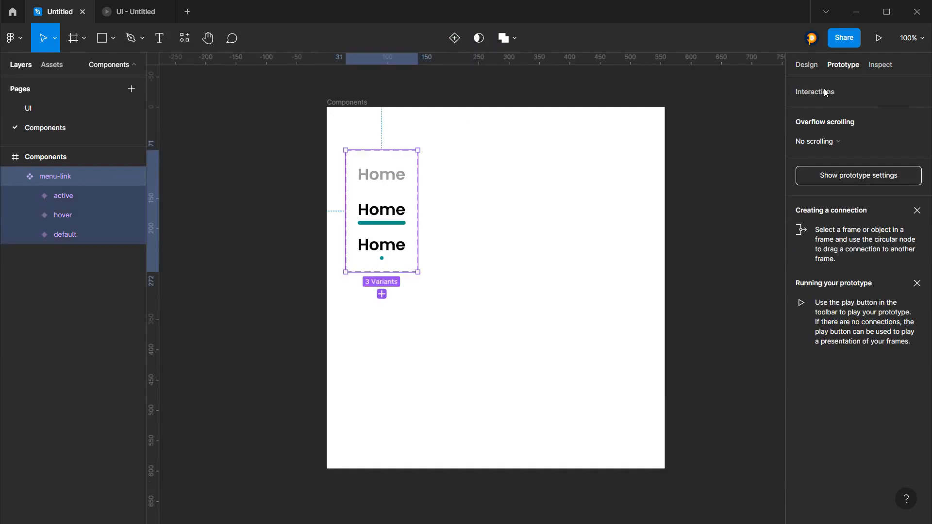
click(408, 182)
drag(406, 174, 382, 209)
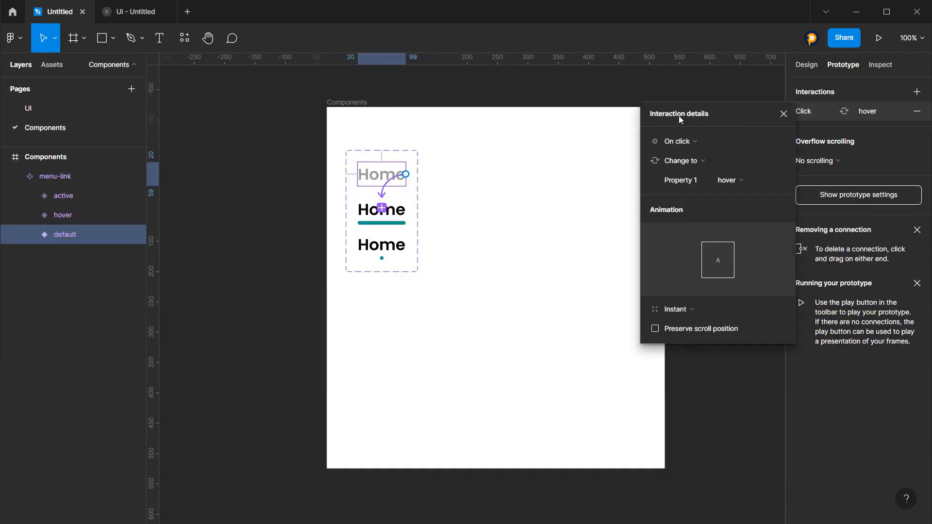
Set the default variant's interaction to trigger While hovering, using Smart animate with Ease in and out easing
click(689, 141)
click(688, 170)
click(679, 310)
click(693, 335)
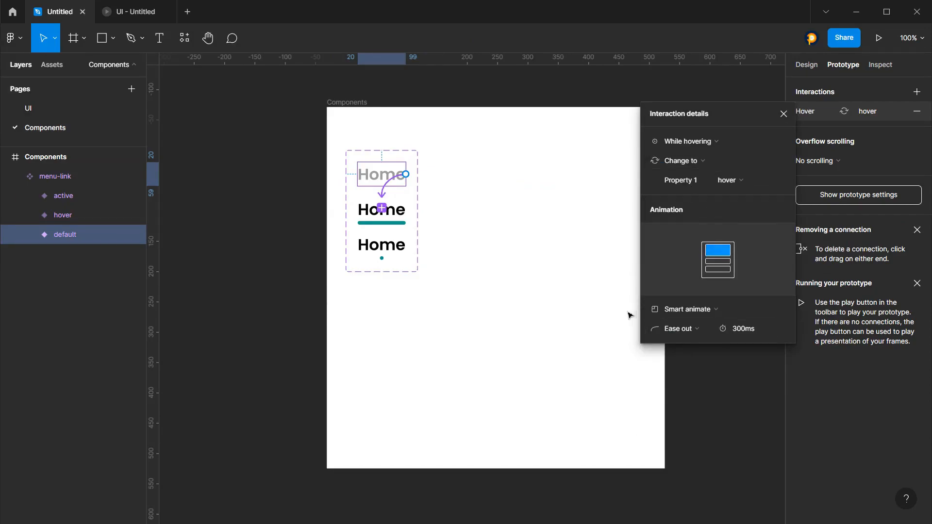
click(680, 329)
click(683, 343)
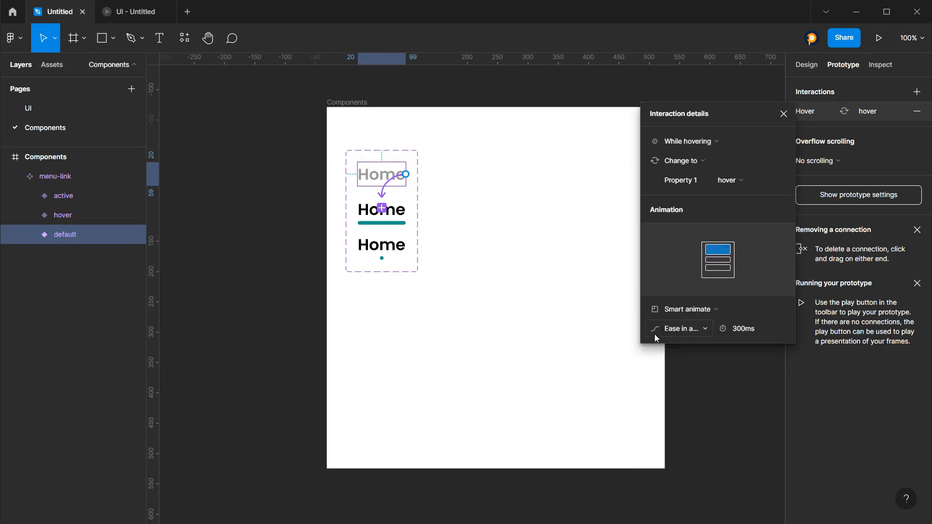
Connect the hover variant to the active variant with an On click, Smart animate interaction
click(393, 211)
drag(405, 211, 381, 245)
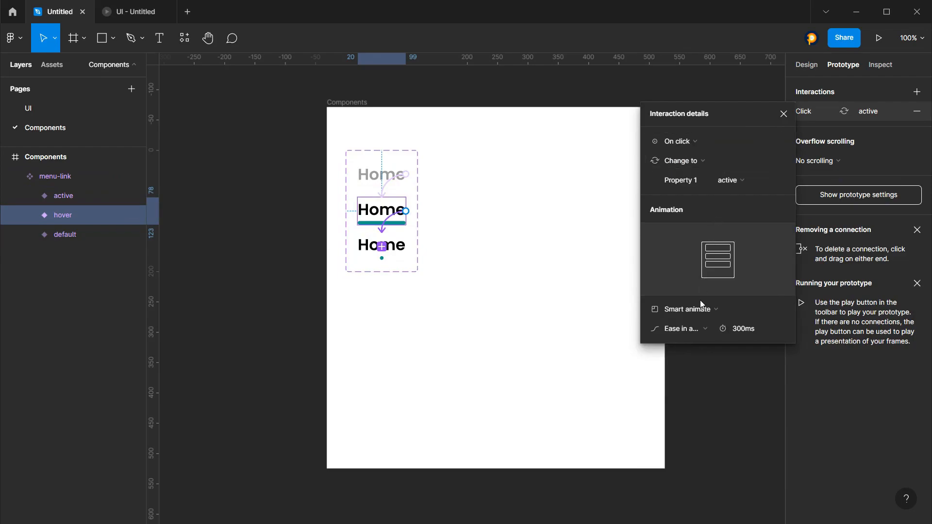
click(784, 114)
click(437, 123)
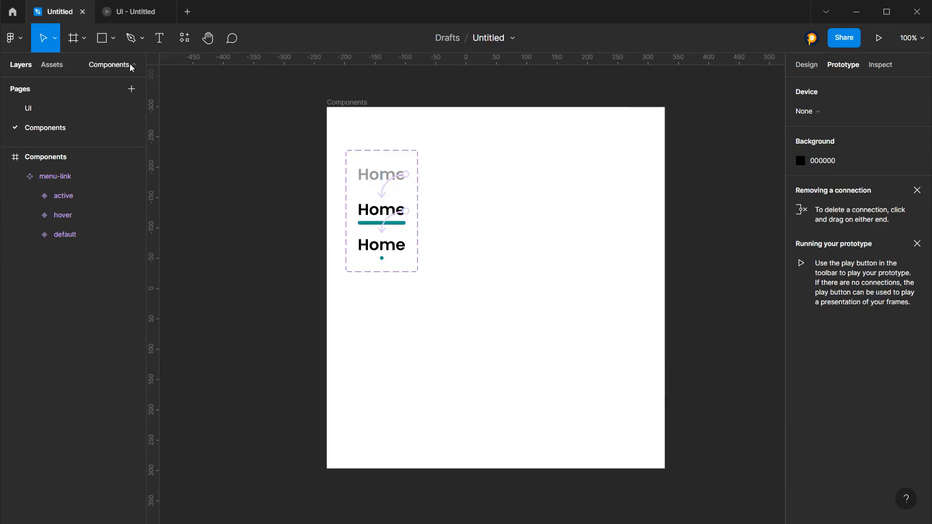
Check the navigation menu in the prototype preview and inspect its menu-link instances on the UI page
click(129, 11)
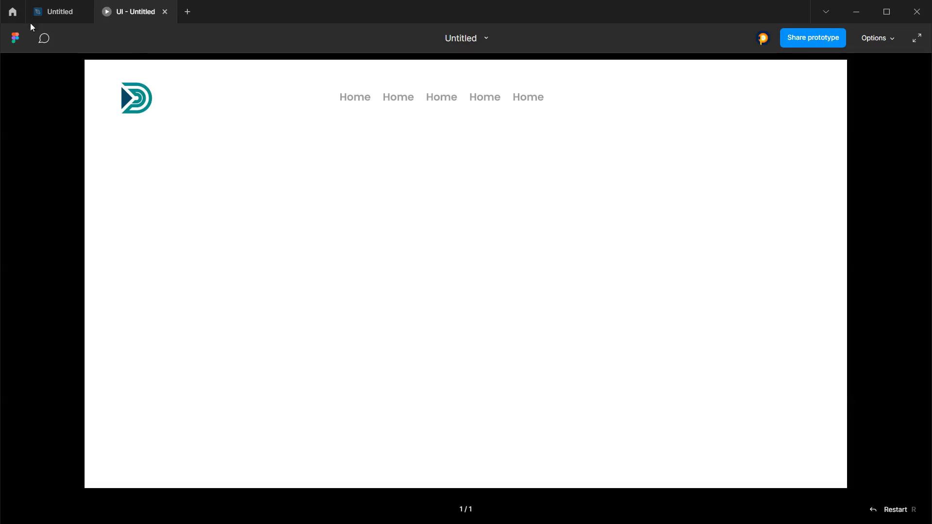
click(53, 11)
click(31, 109)
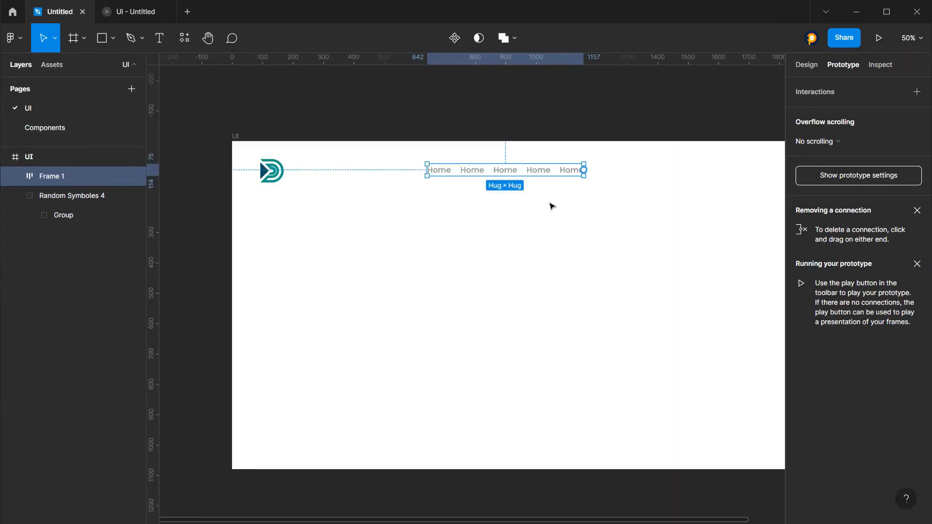
click(475, 174)
click(557, 209)
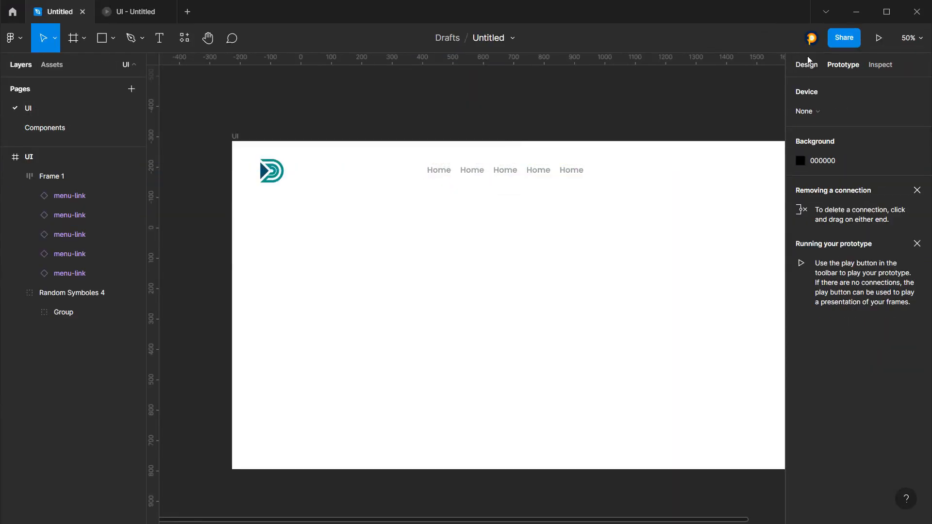
click(439, 171)
click(439, 171)
click(200, 124)
click(119, 12)
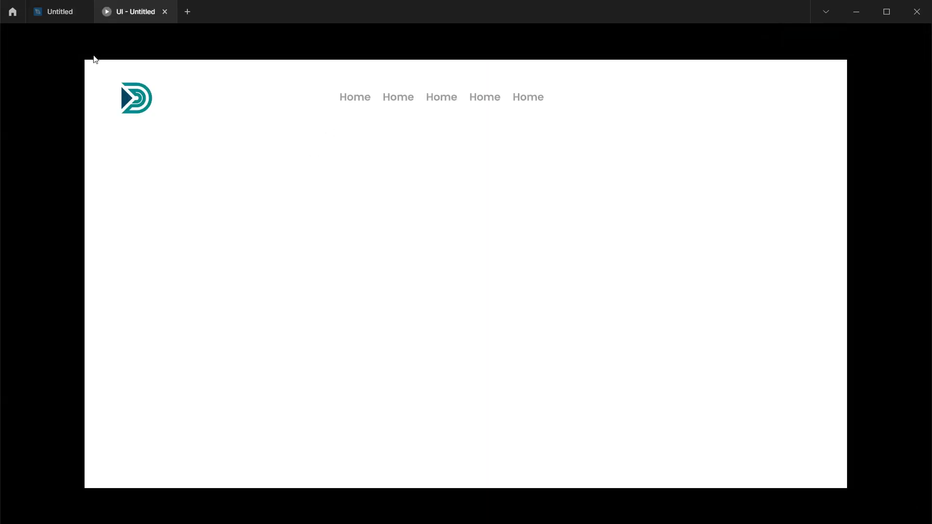
click(61, 22)
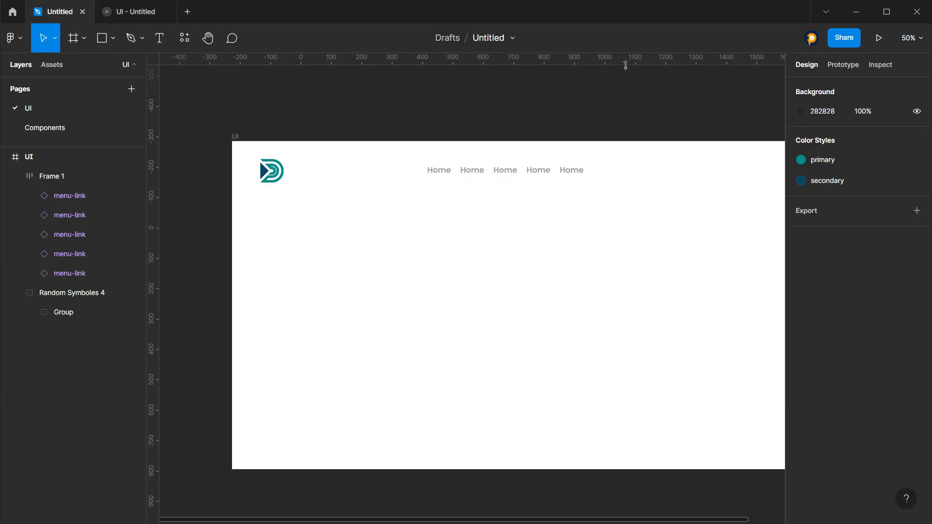
Copy the share link of the UI prototype for opening it in a browser
click(108, 20)
click(814, 43)
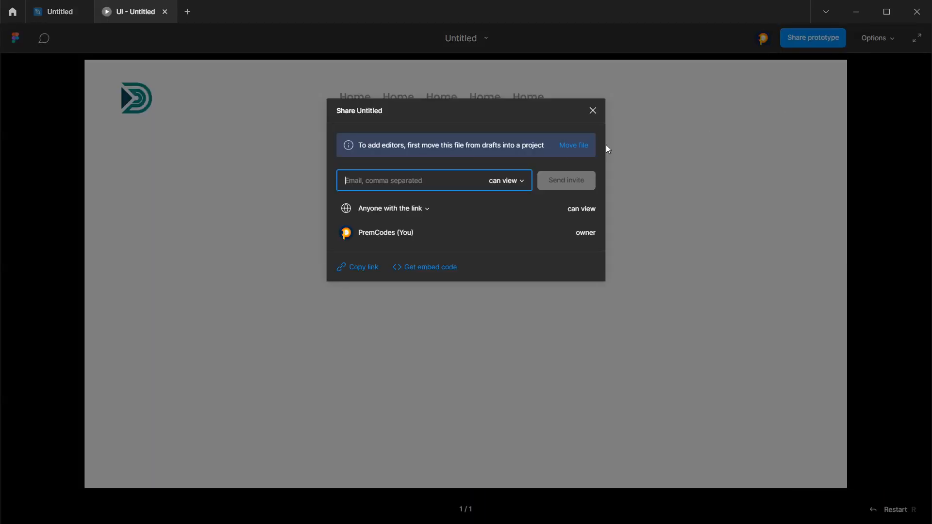
click(414, 266)
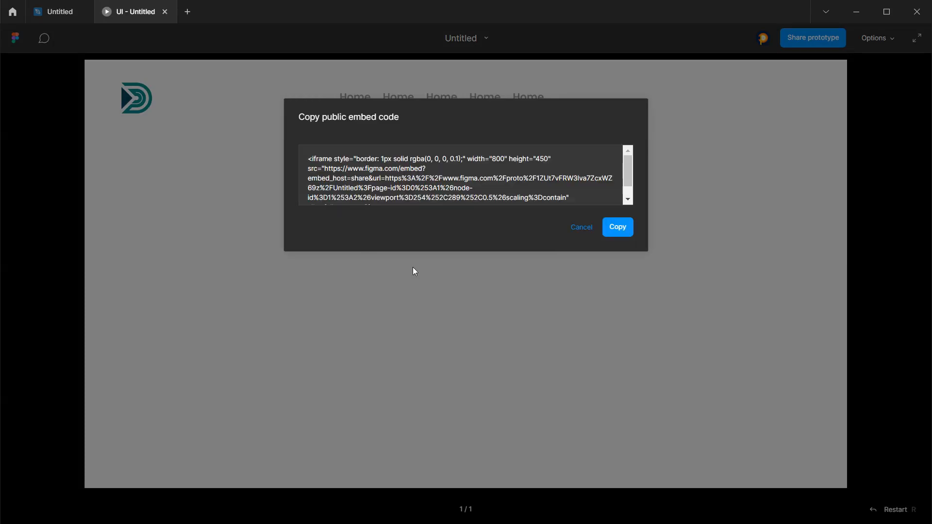
click(574, 230)
click(363, 268)
click(322, 338)
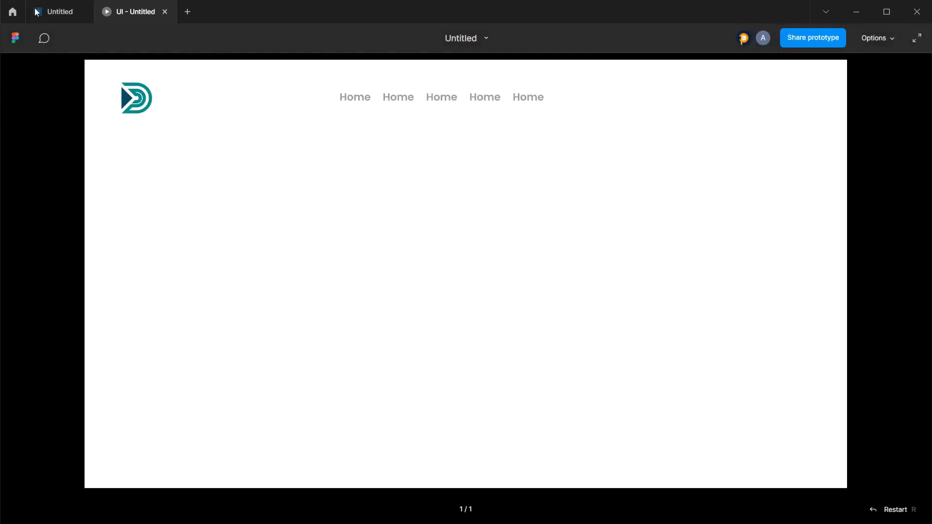
Examine the interaction details of the default menu-link variant on the Components page
click(37, 12)
click(45, 127)
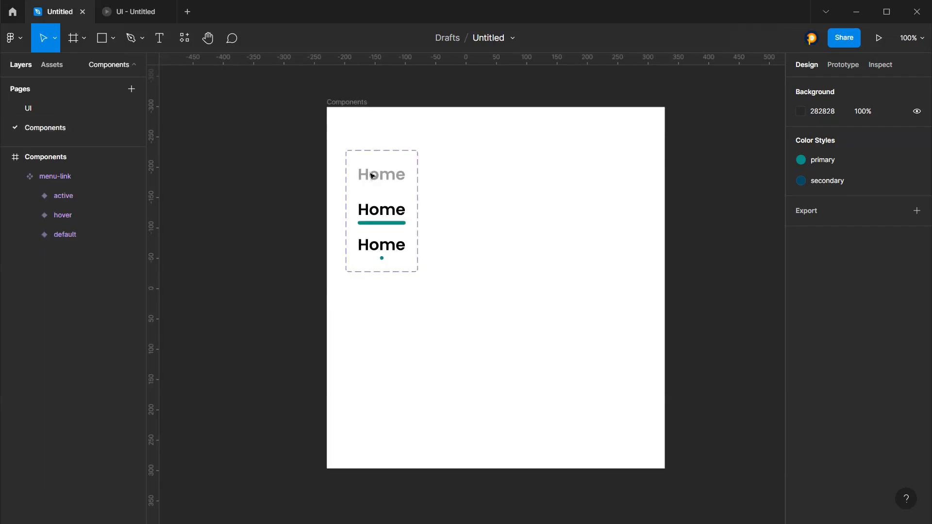
click(371, 175)
click(372, 176)
click(845, 66)
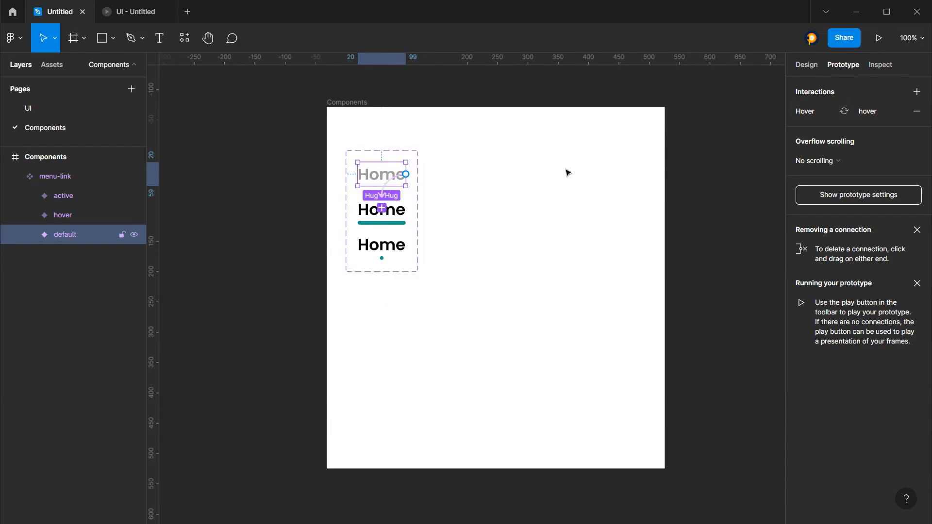
click(814, 114)
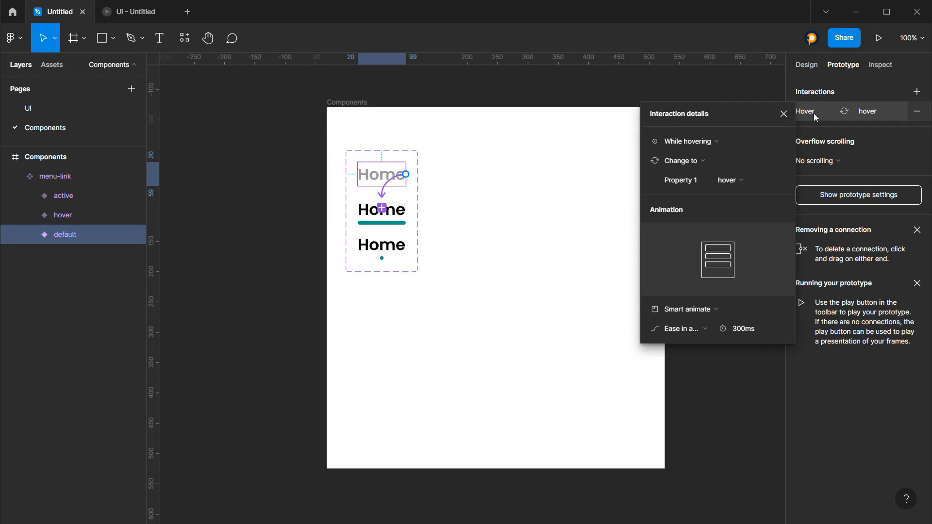
key(Escape)
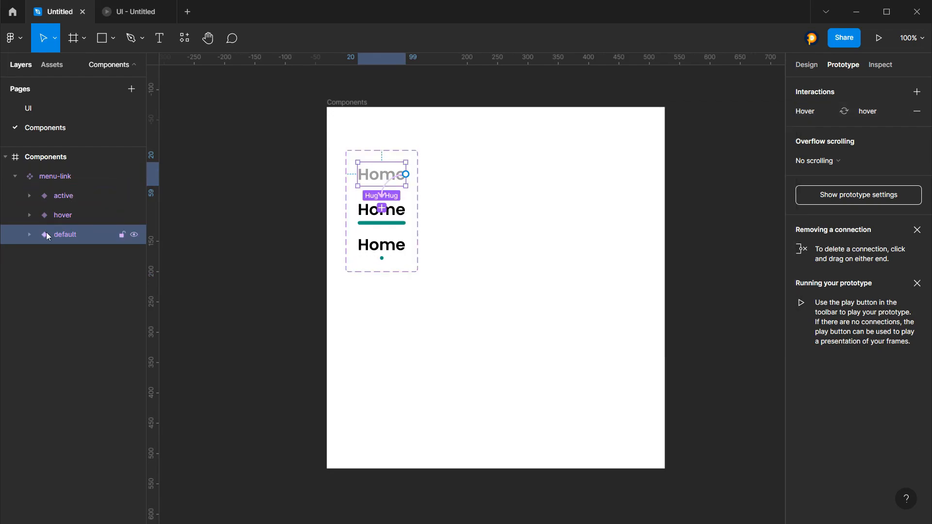
Reorder the menu-link variants in the layer list to default, hover, active
click(29, 235)
click(29, 234)
drag(69, 229, 66, 189)
click(66, 218)
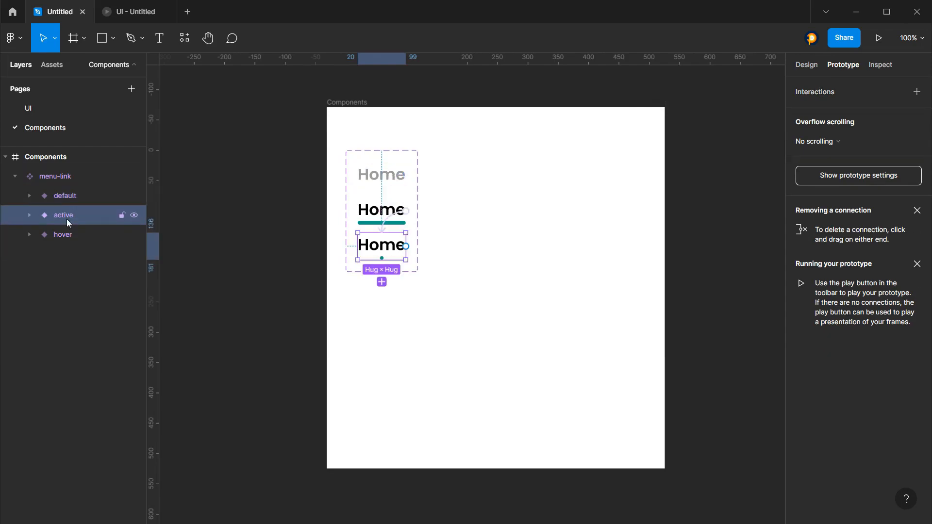
drag(67, 219, 69, 238)
click(69, 217)
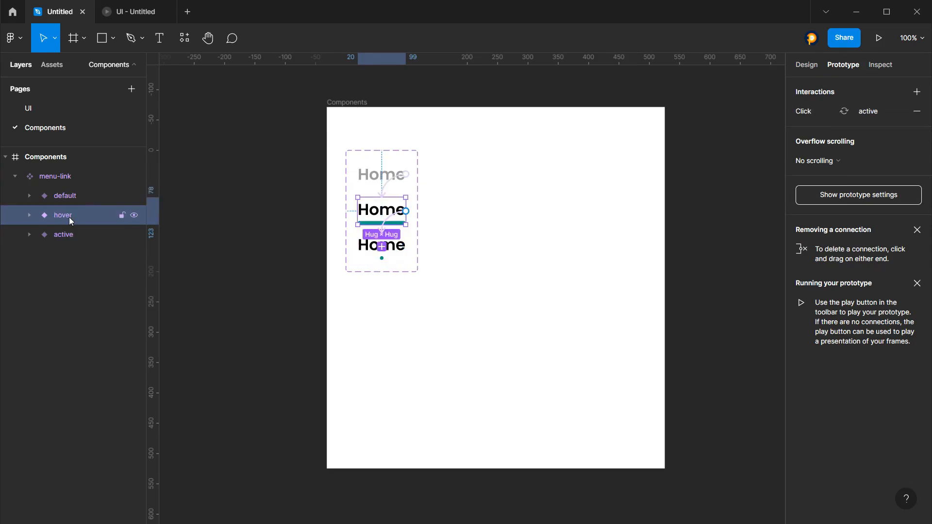
Review the interactions of the default, hover and active variants and test the menu links in the browser prototype
click(386, 174)
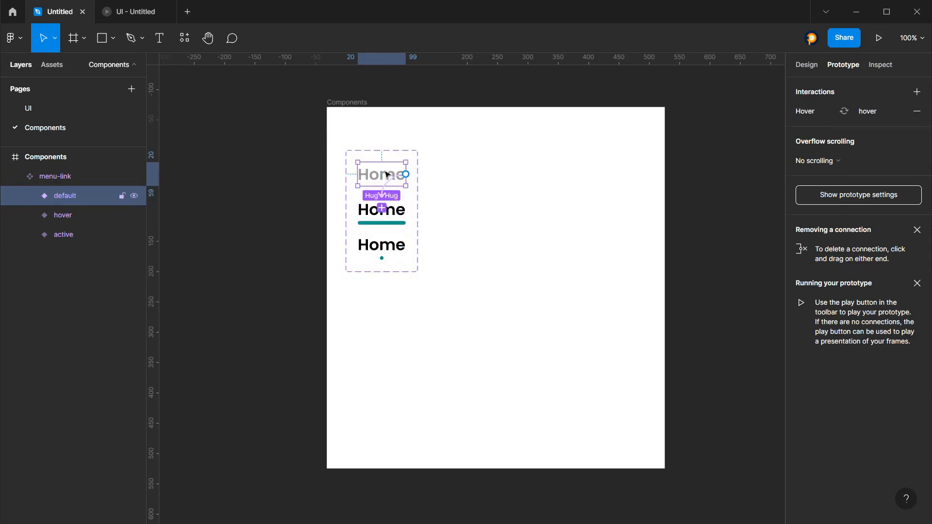
click(391, 180)
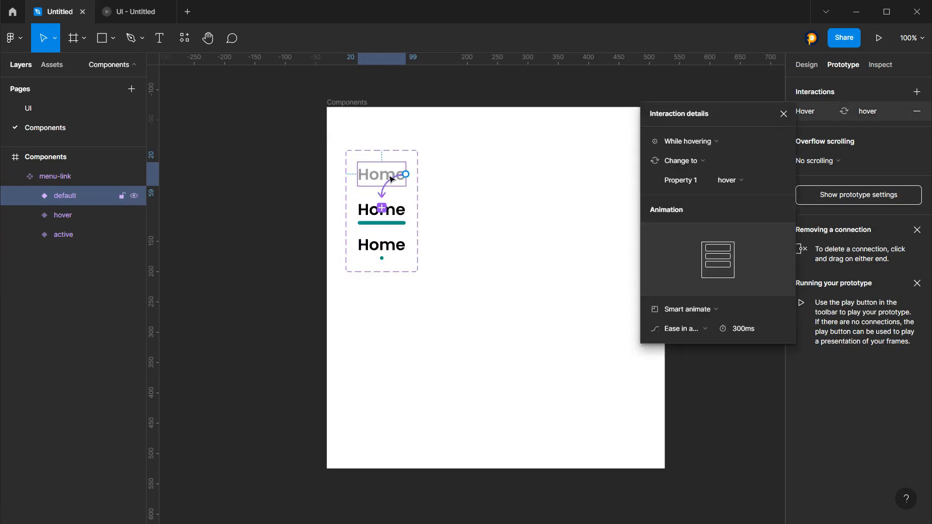
click(392, 212)
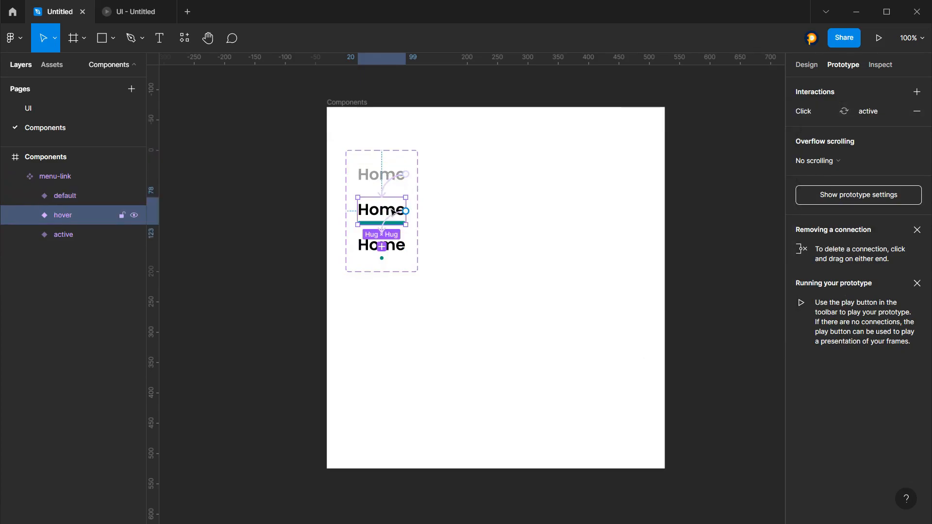
click(400, 249)
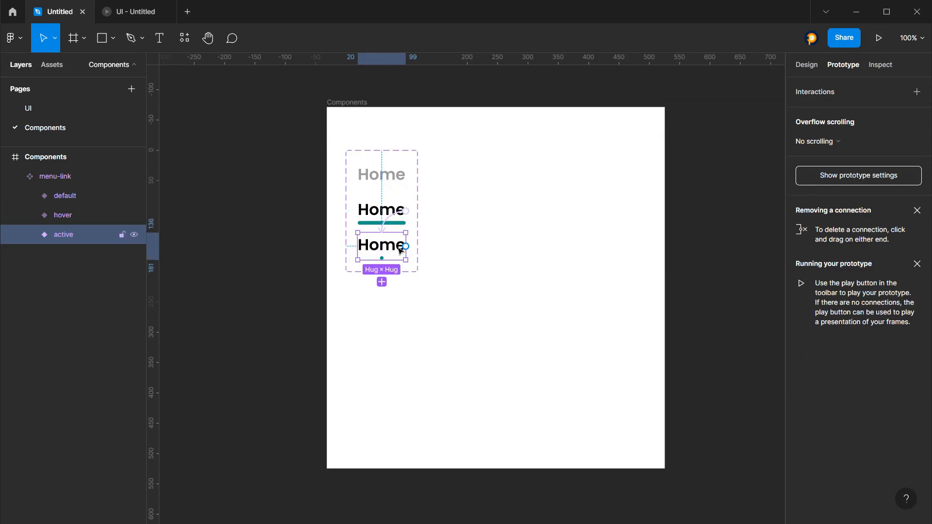
click(381, 181)
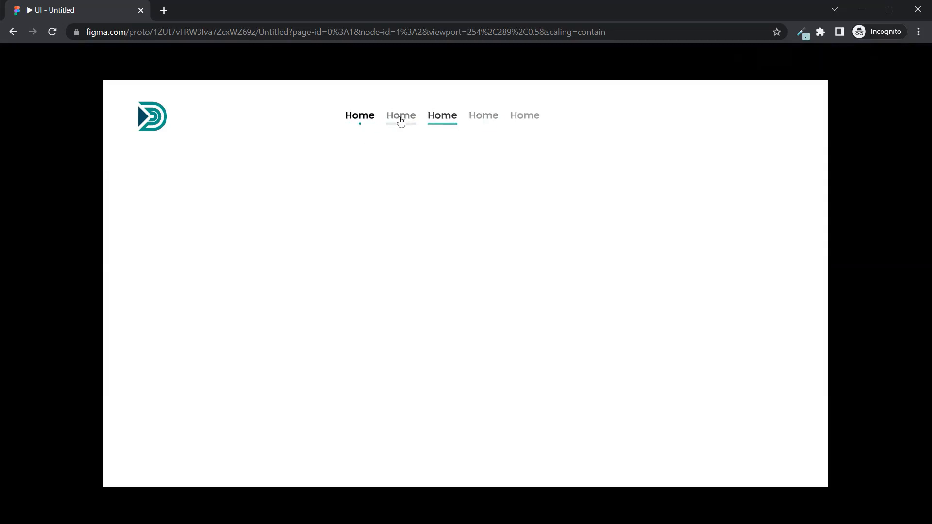
key(alt+Tab)
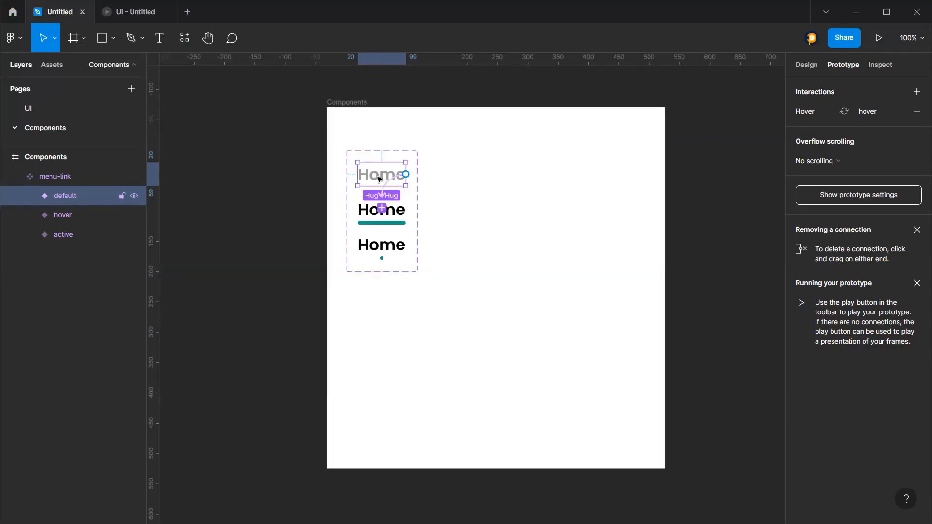
Make the hidden Rectangle 1 layer inside the default variant visible
click(28, 196)
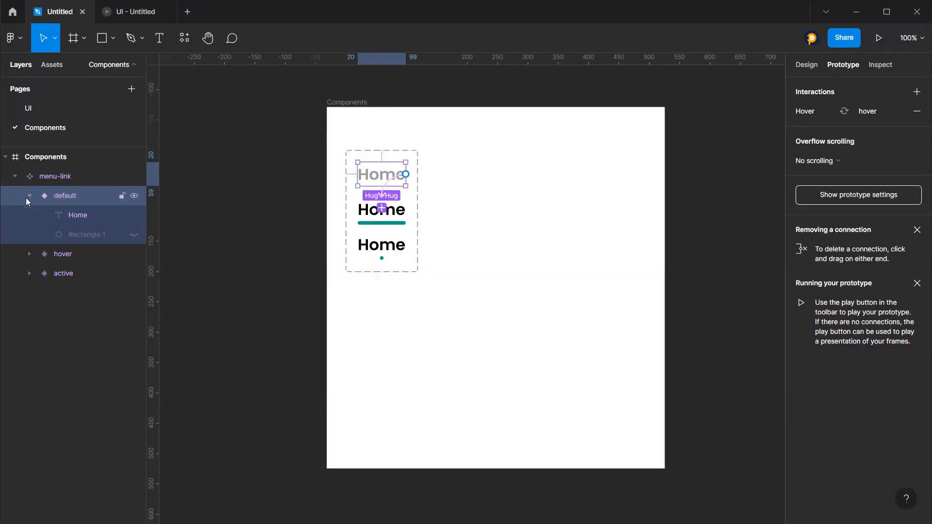
click(76, 232)
click(813, 68)
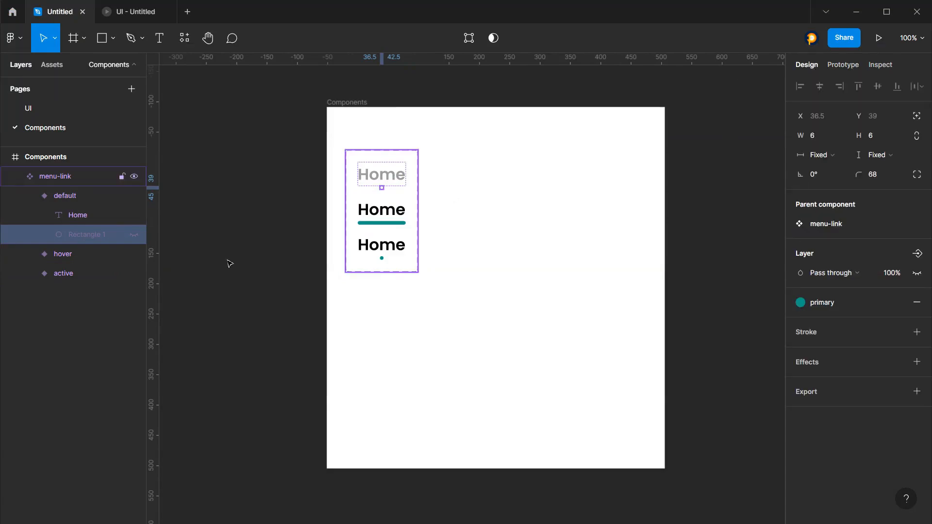
click(134, 235)
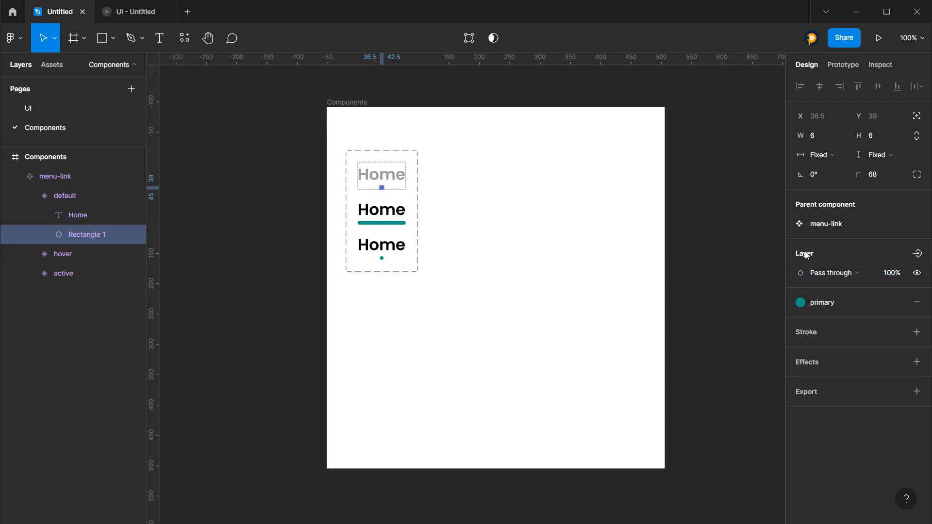
Set Rectangle 1's layer opacity to 0% in the default variant and check the menu in the browser prototype
click(889, 274)
text(0)
key(Return)
click(495, 232)
key(alt+Tab)
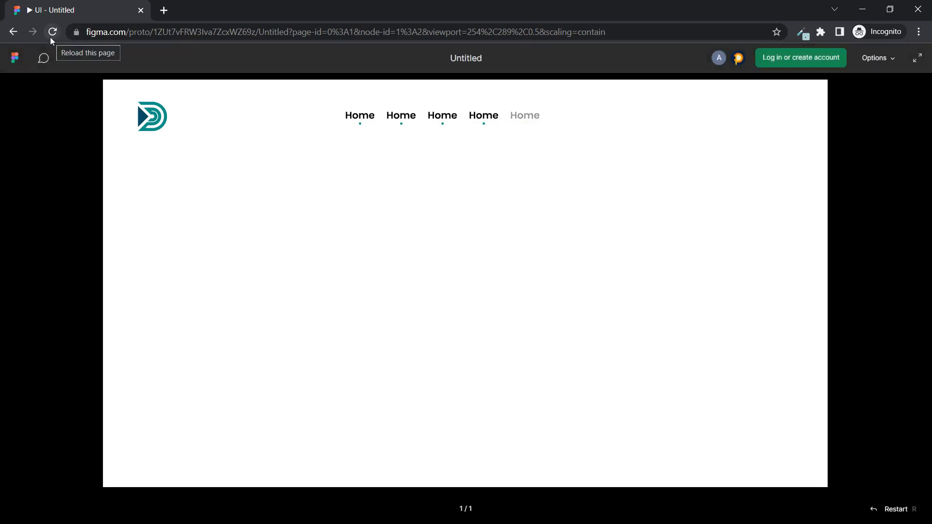
key(alt+Tab)
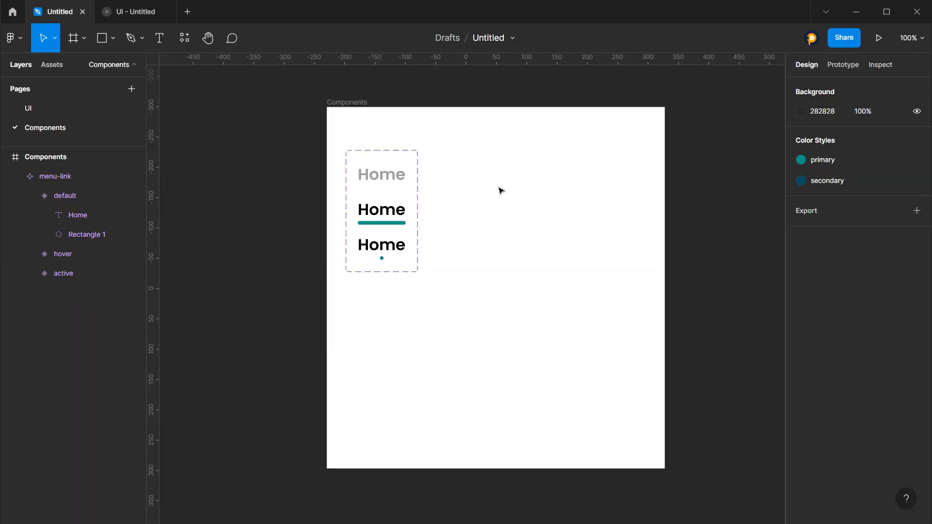
Change the text of the second menu link on the UI page to "Serives"
click(39, 104)
scroll(302, 242, down, 1)
scroll(523, 211, up, 1)
click(415, 173)
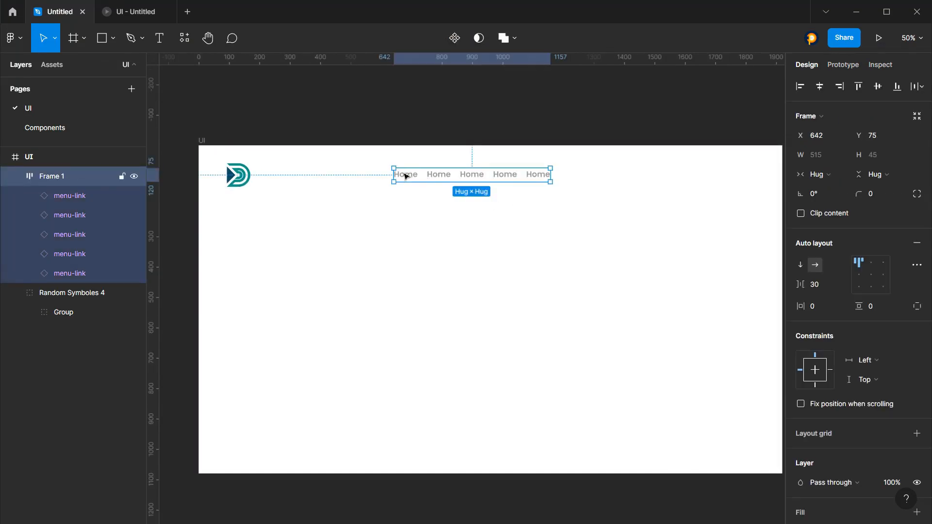
double_click(440, 176)
double_click(439, 176)
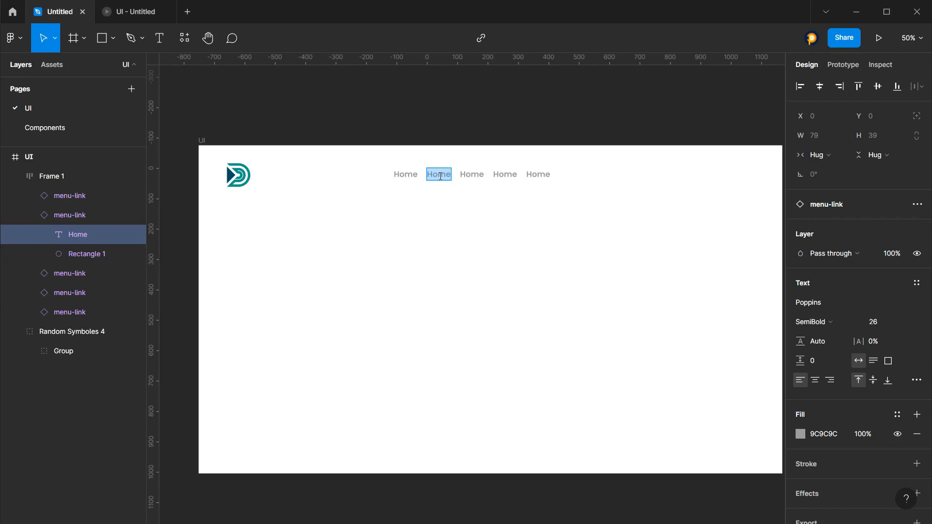
text(A)
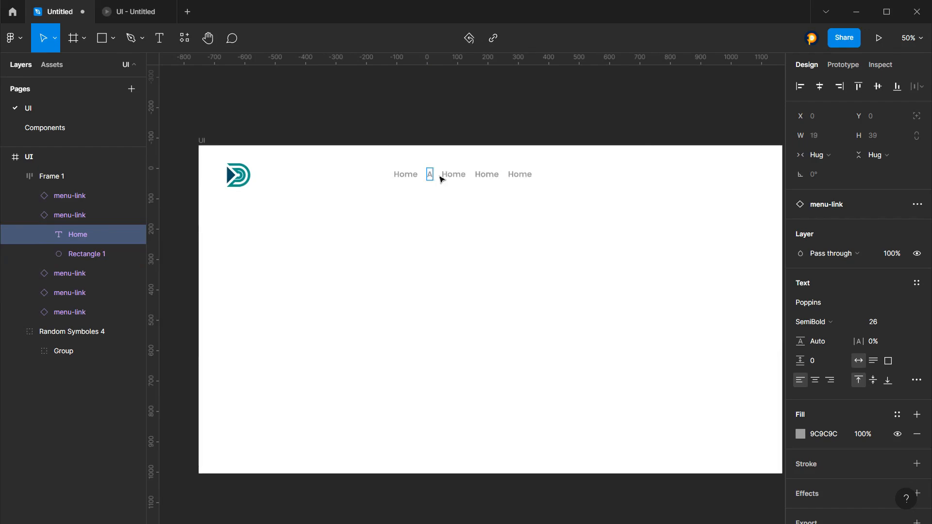
key(BackSpace)
text(S)
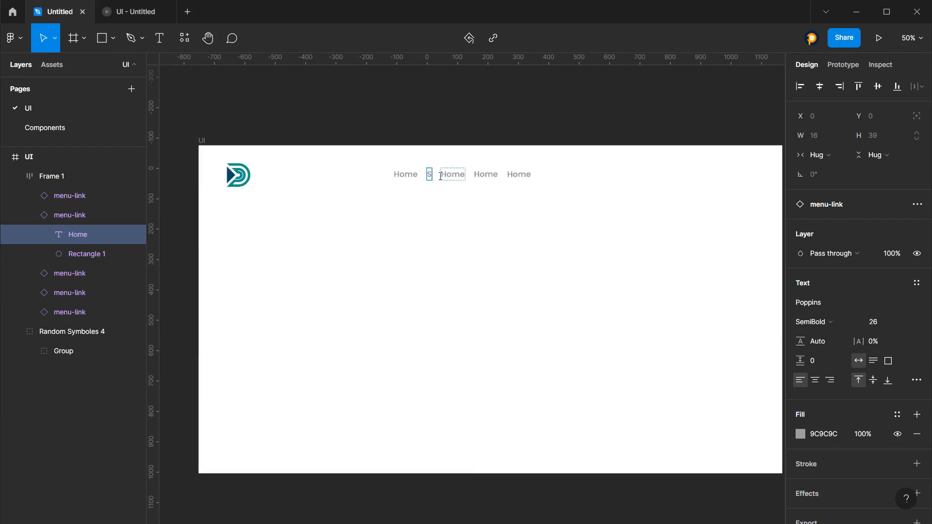
text(ervices)
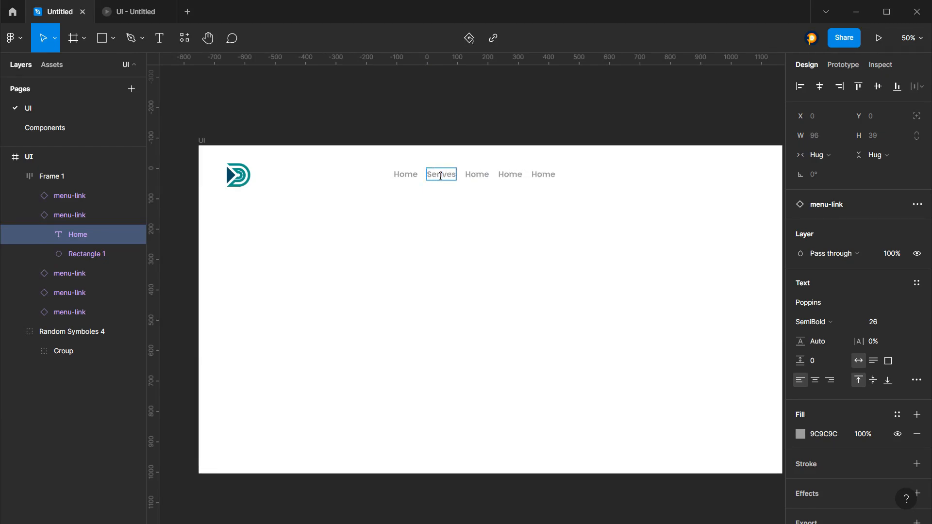
Change the third menu link's text to "Portfolio" and the fourth's to "About us"
double_click(477, 176)
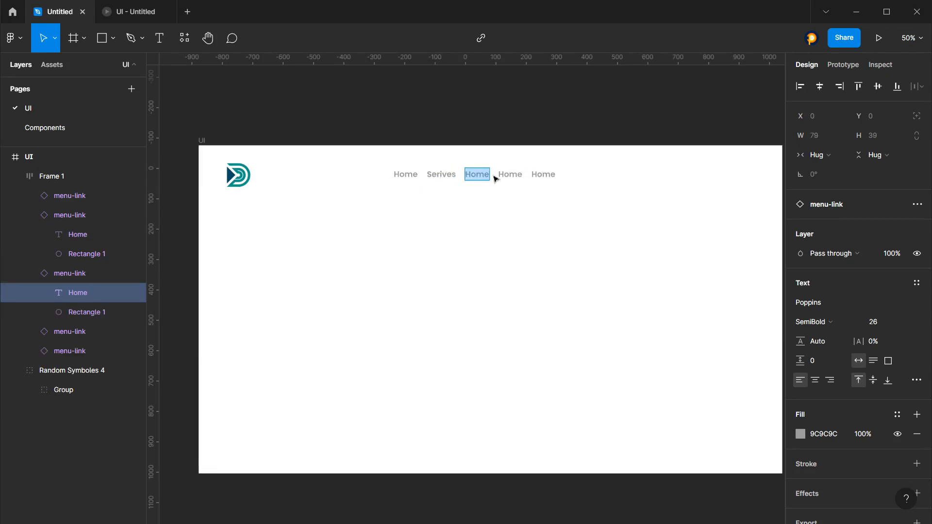
text(Portfolio)
double_click(518, 175)
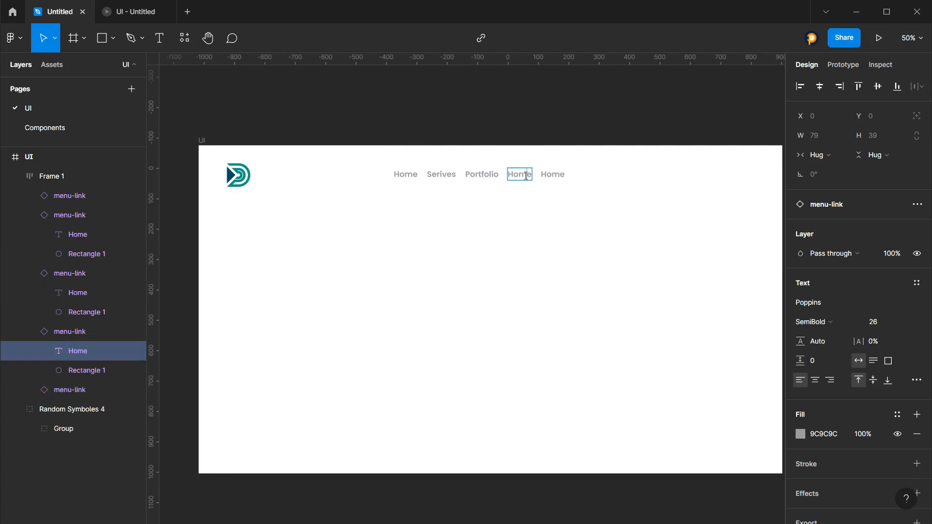
text(About us)
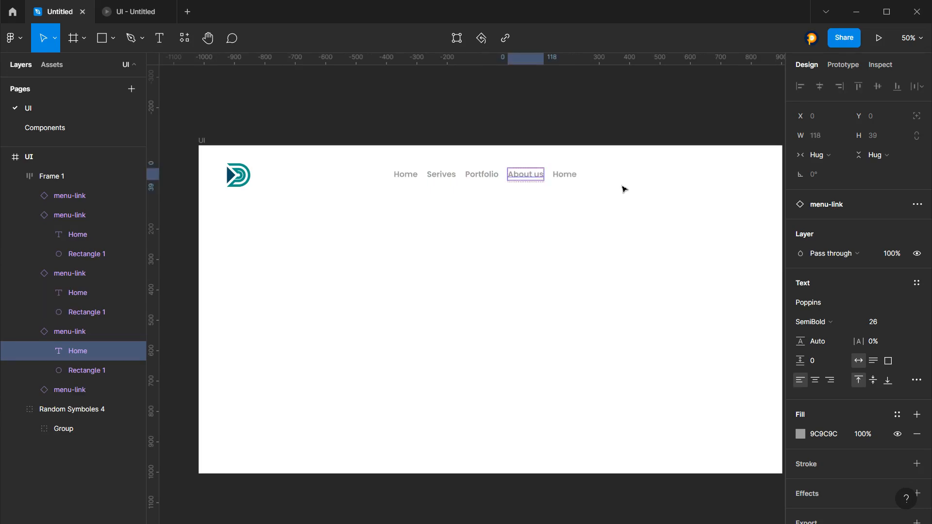
Change the last menu link's text to "Contacts us"
click(622, 187)
double_click(566, 178)
double_click(566, 176)
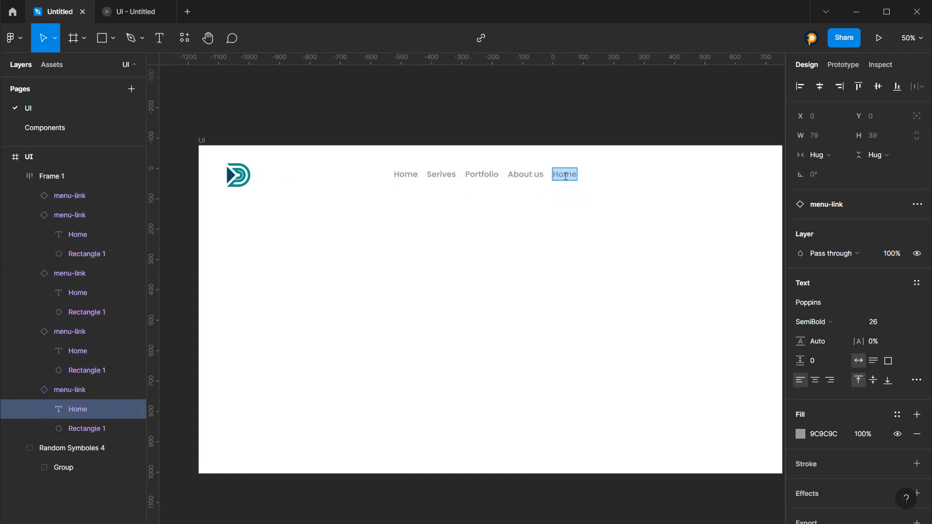
text(Contacts)
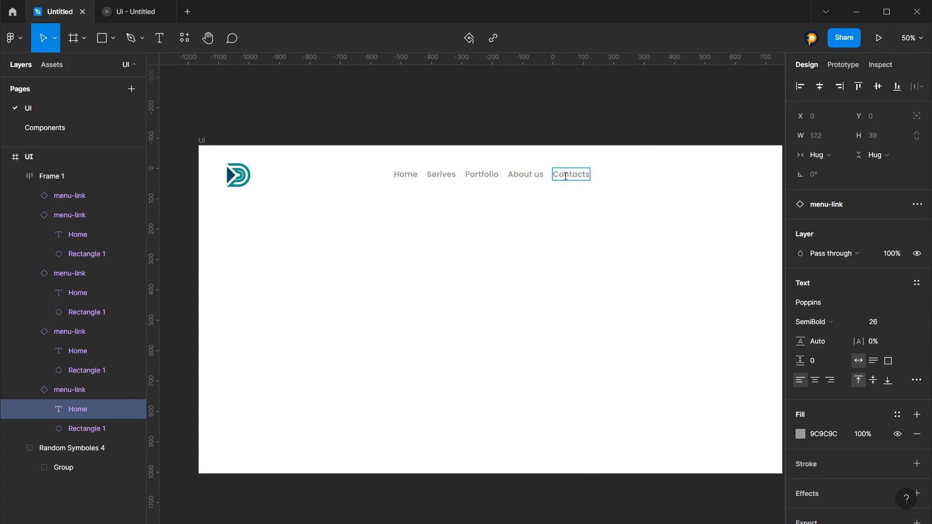
text(us)
click(573, 210)
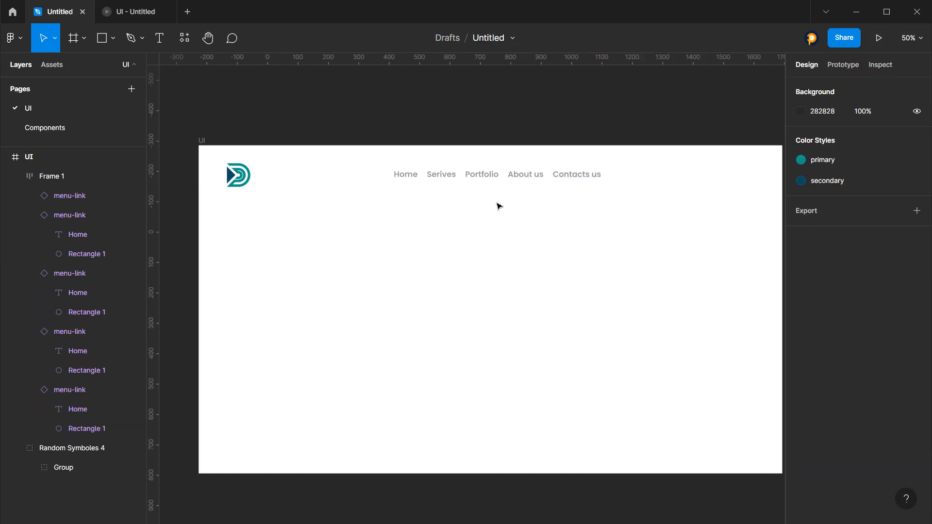
Test the renamed menu links and their hover effect in the browser prototype
key(alt+Tab)
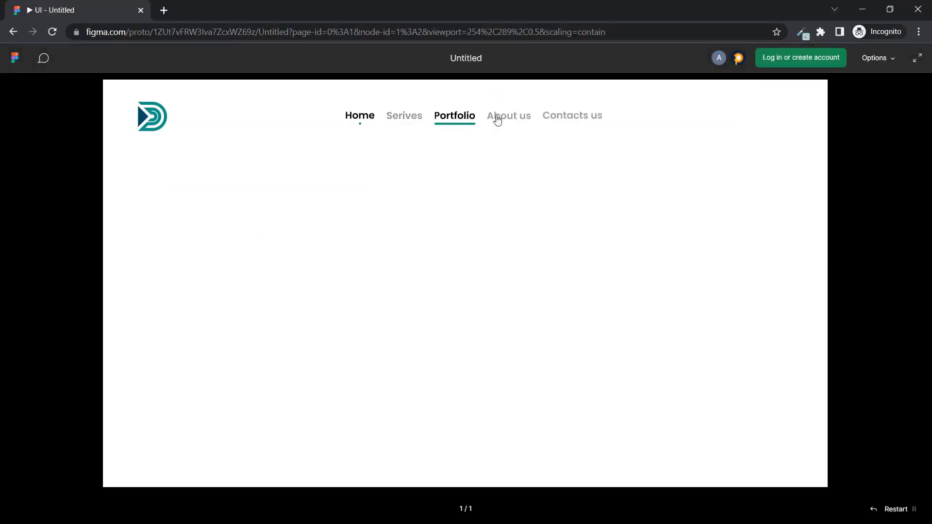
key(alt+Tab)
click(458, 174)
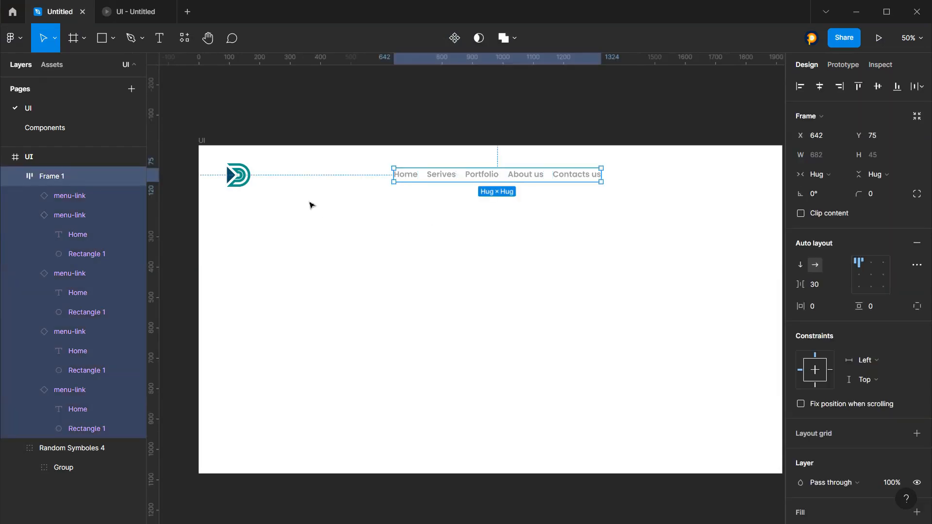
click(475, 248)
key(alt+Tab)
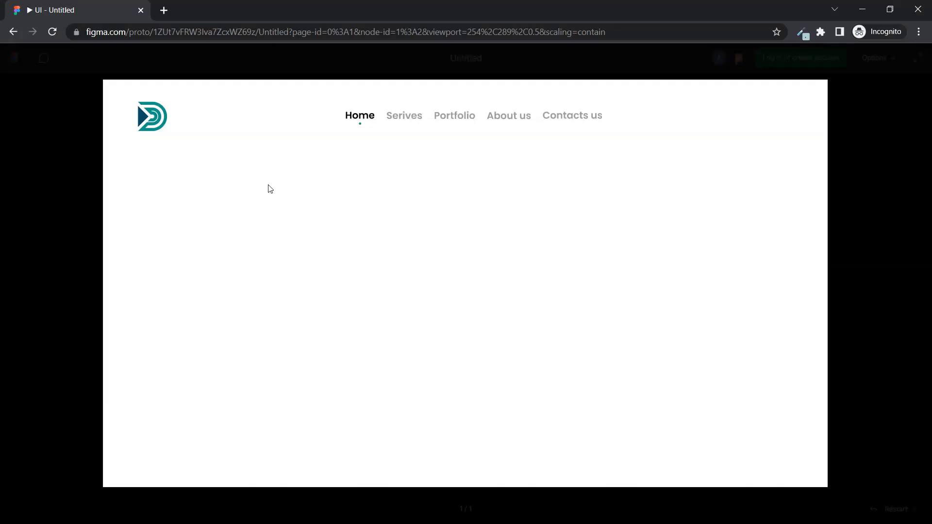
key(alt+Tab)
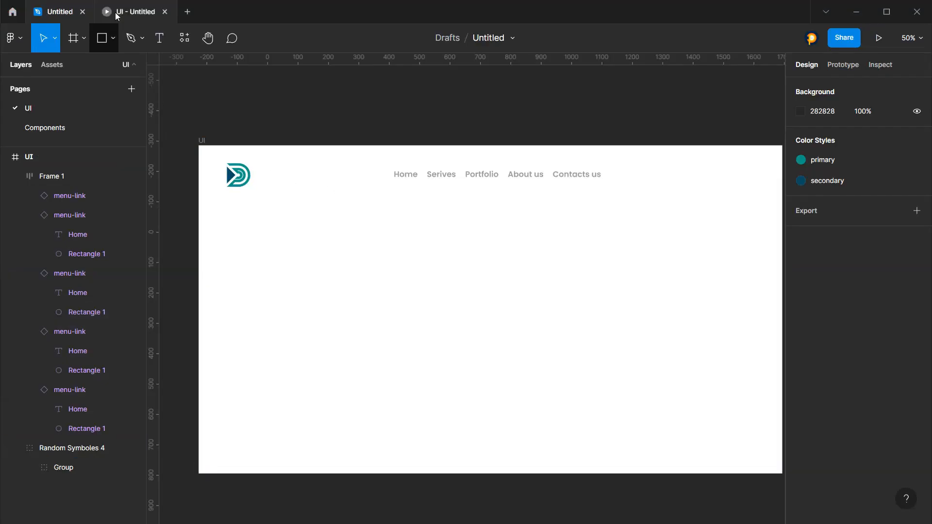
Add the text "DigiMate" beside the logo in the UI frame's header
click(165, 45)
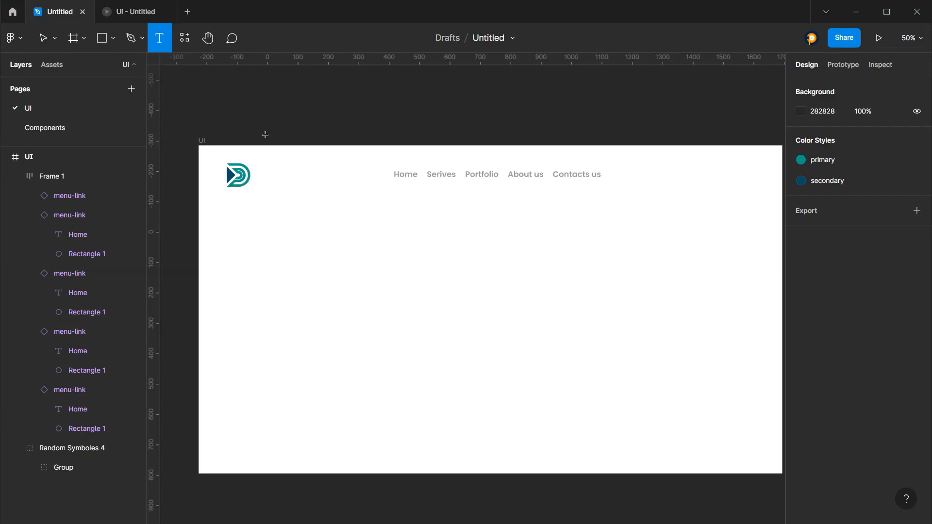
click(263, 171)
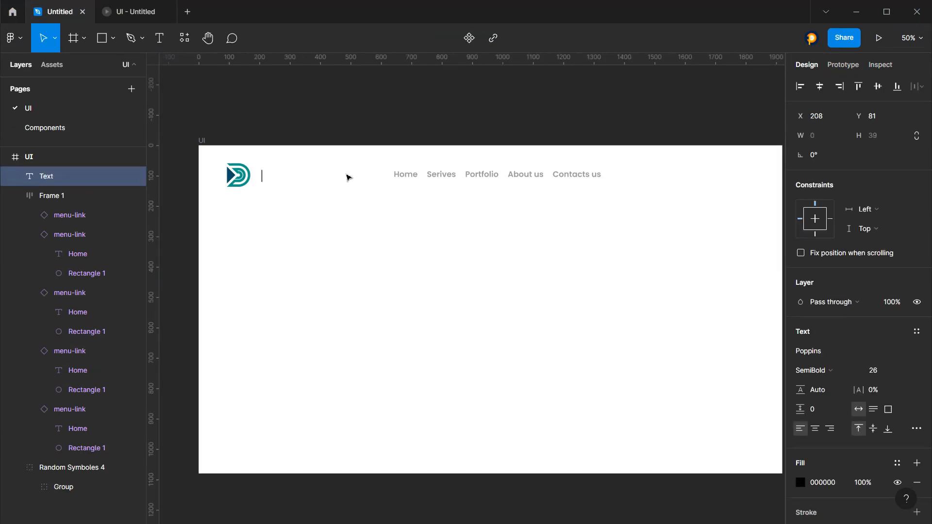
text(Digi)
text(tal)
key(BackSpace)
key(BackSpace)
text(Mate)
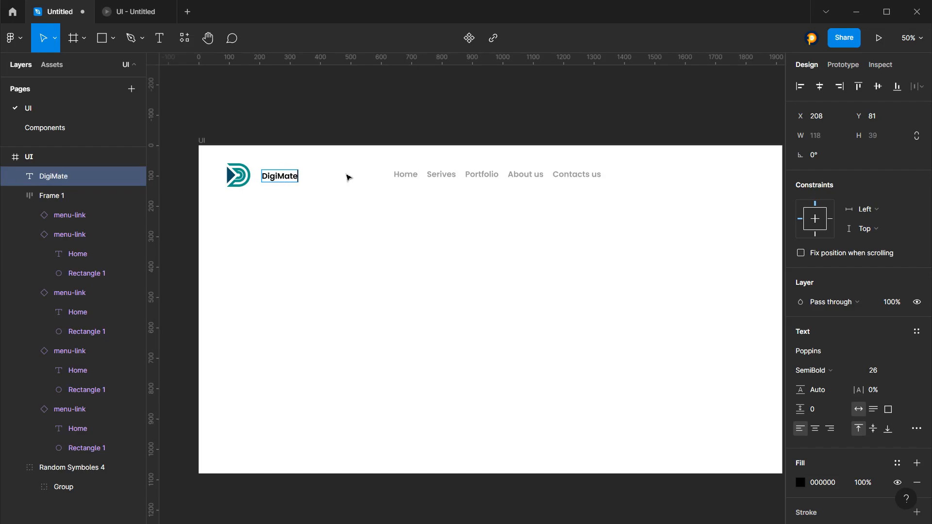
Give the "Digi" part of the DigiMate text a bold weight and set "Mate" to Regular
key(ctrl+a)
scroll(816, 389, down, 2)
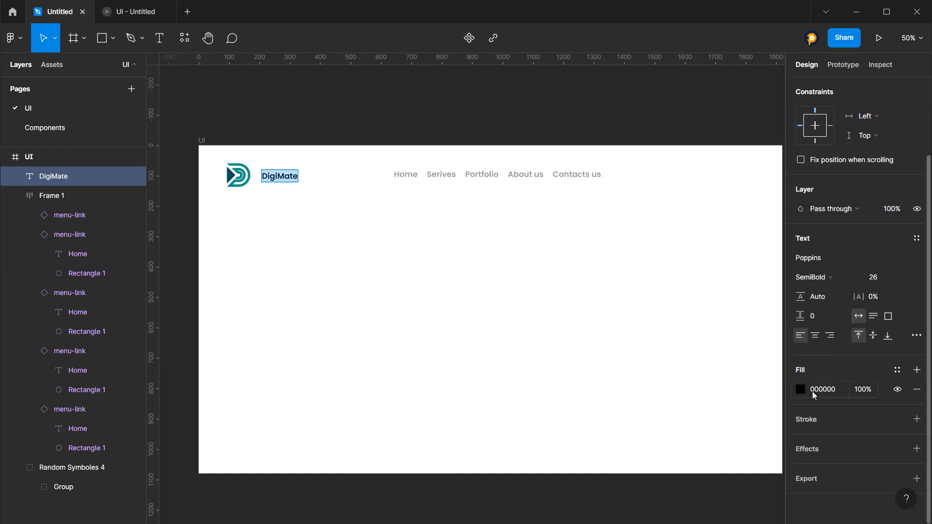
click(799, 389)
click(800, 390)
click(824, 277)
click(821, 294)
click(278, 174)
double_click(281, 176)
click(818, 280)
click(824, 258)
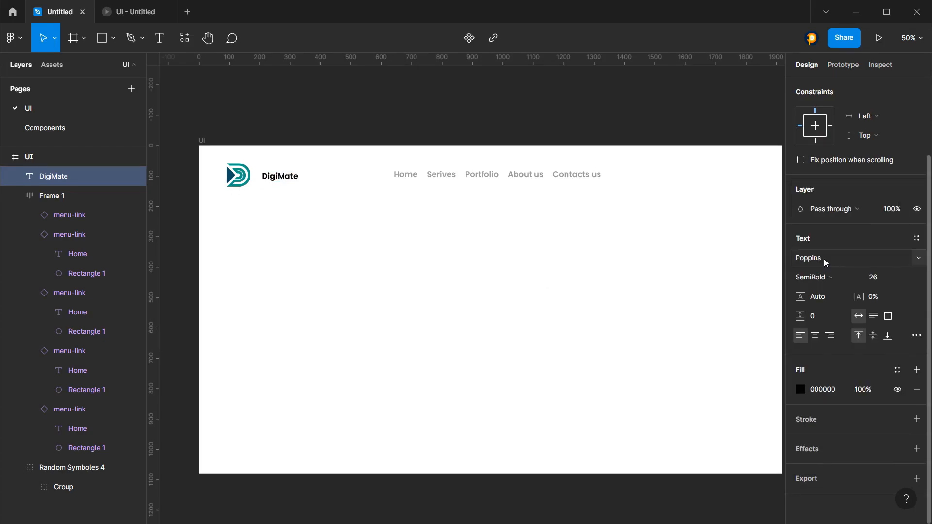
click(826, 278)
click(830, 248)
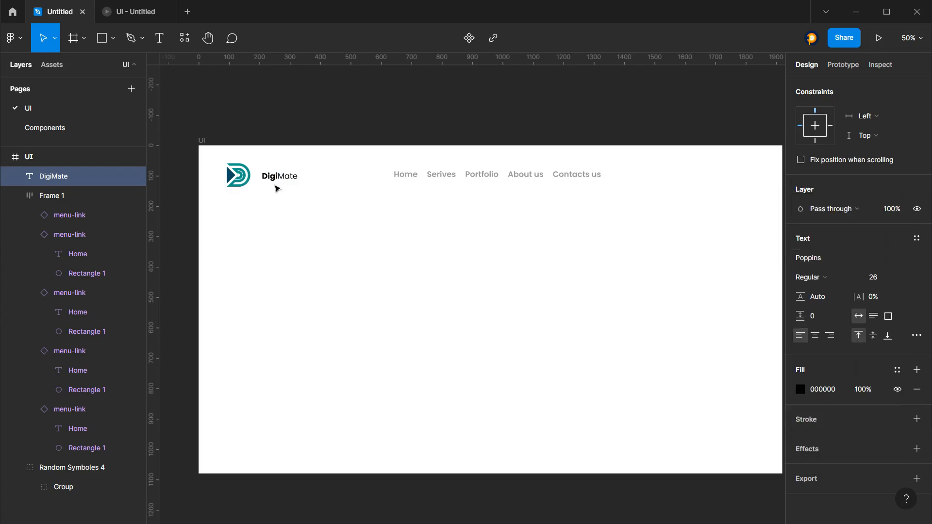
Set the font size of the whole DigiMate text to 53
key(ctrl+a)
drag(874, 278, 908, 291)
key(Escape)
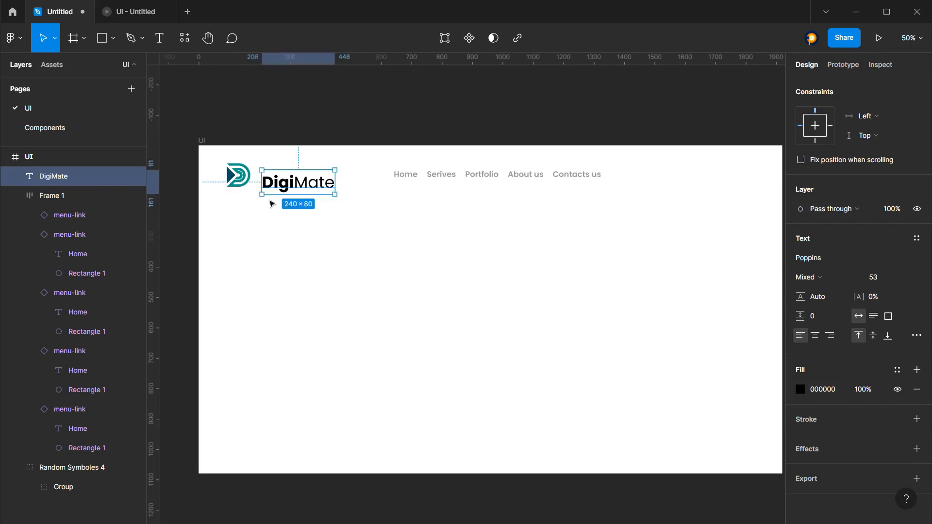
Combine the logo and the DigiMate text in a horizontal auto layout with 13 spacing, and scale it down slightly
click(233, 184)
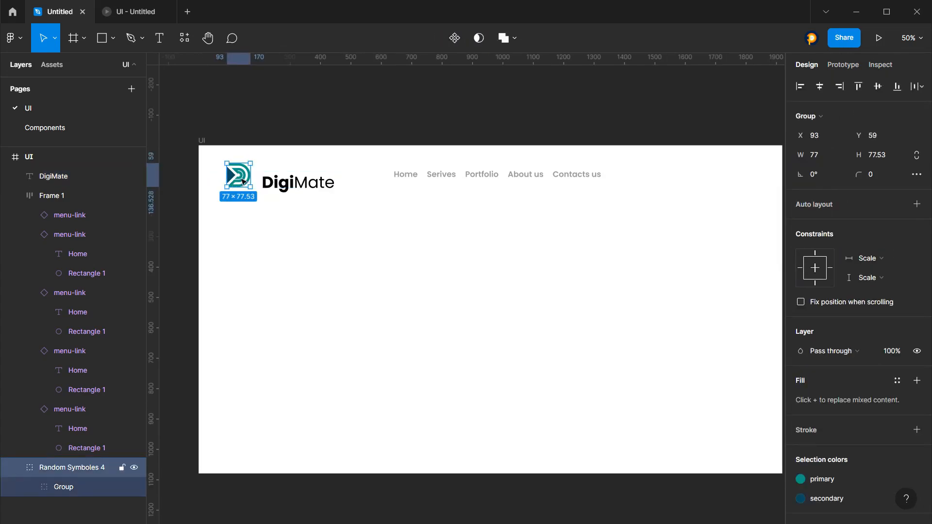
shift+click(297, 183)
key(shift+a)
drag(800, 285, 773, 283)
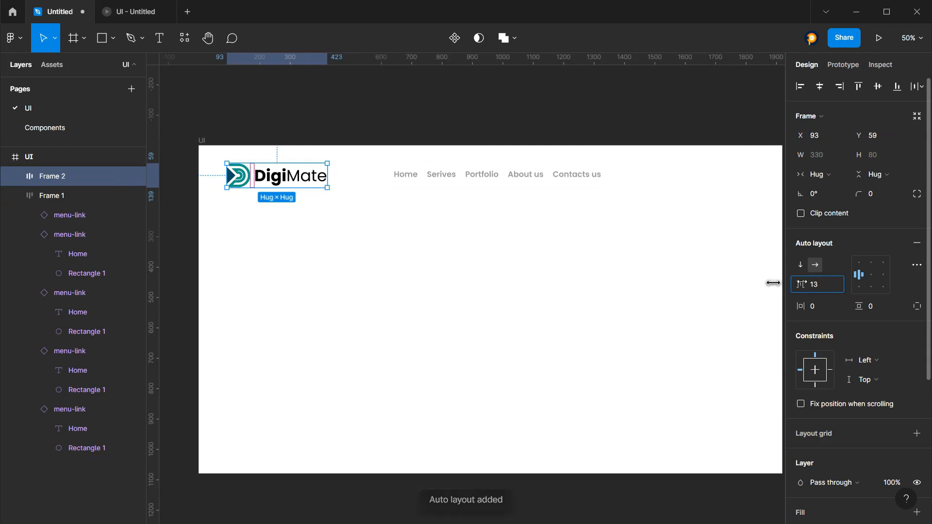
key(k)
drag(327, 187, 311, 181)
Center the navigation menu horizontally in the UI frame
click(453, 184)
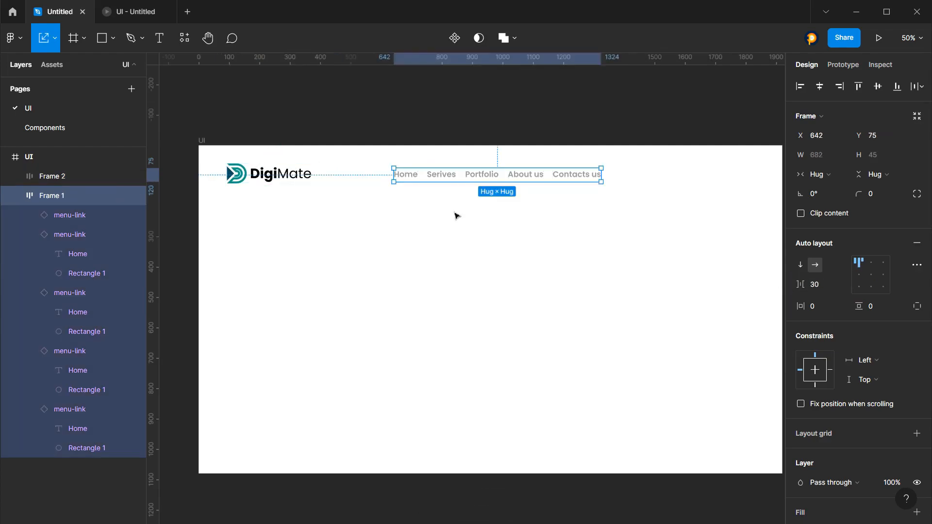
click(407, 217)
scroll(271, 218, down, 2)
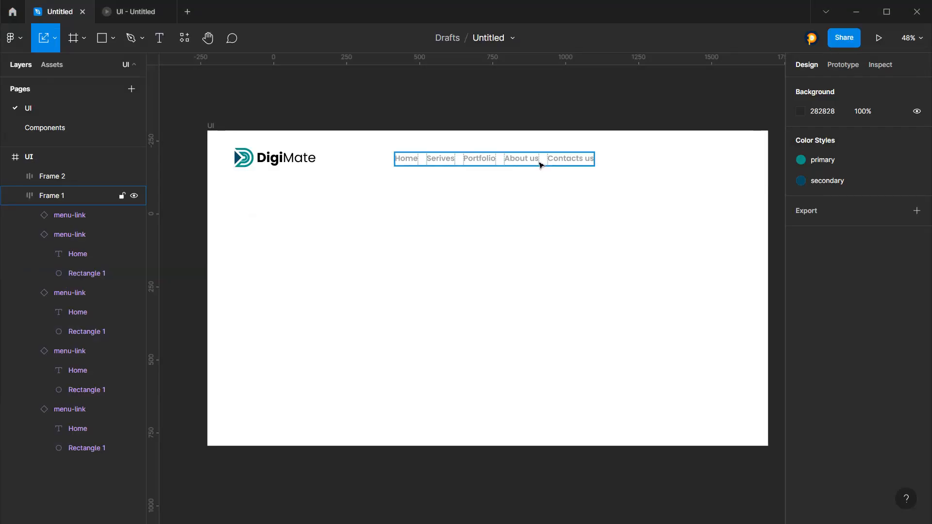
scroll(552, 206, down, 2)
scroll(525, 195, up, 1)
scroll(458, 192, down, 2)
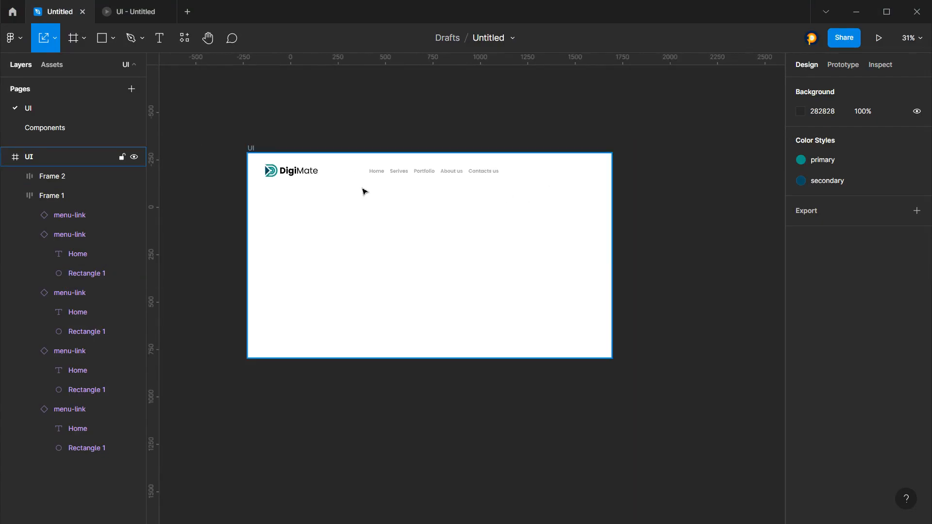
scroll(362, 190, up, 3)
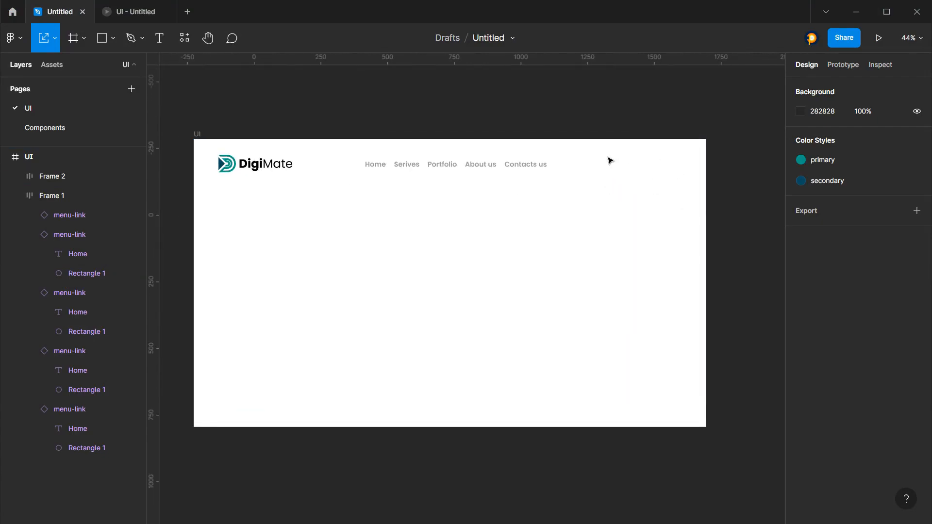
click(444, 171)
click(819, 86)
click(394, 118)
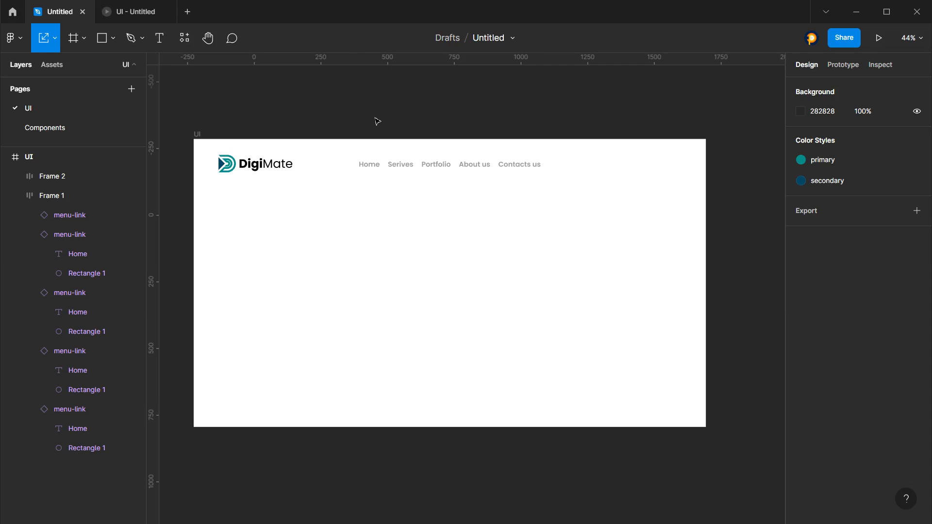
Add the text "Get a quote" on the UI page, beyond the end of the menu and slightly below it
click(68, 131)
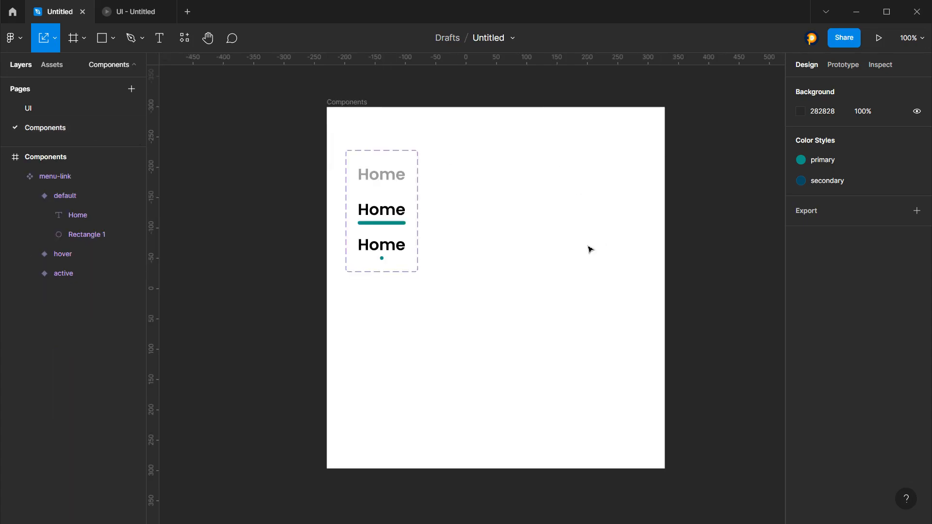
click(28, 108)
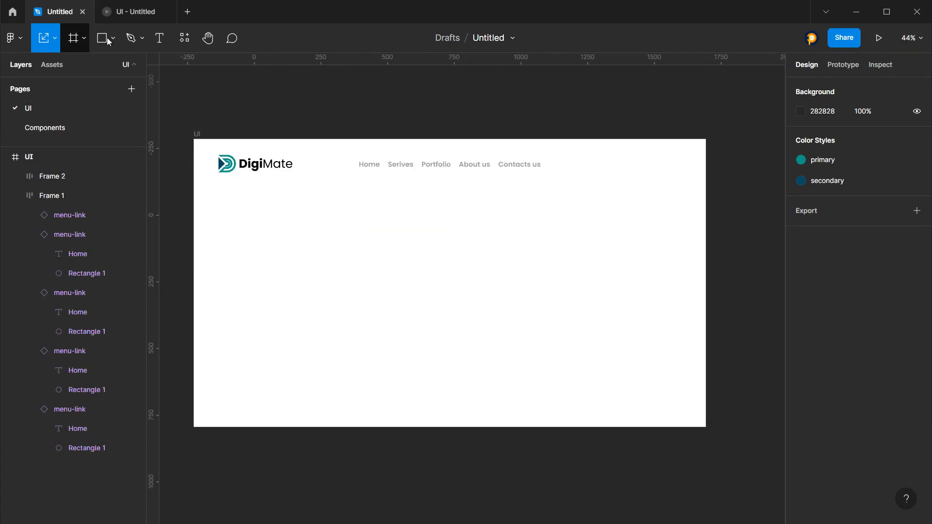
click(163, 37)
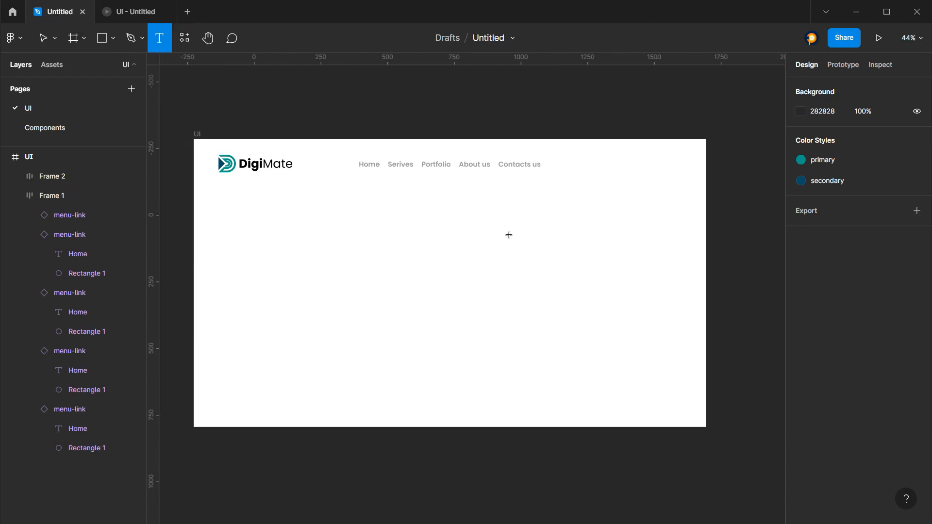
click(594, 174)
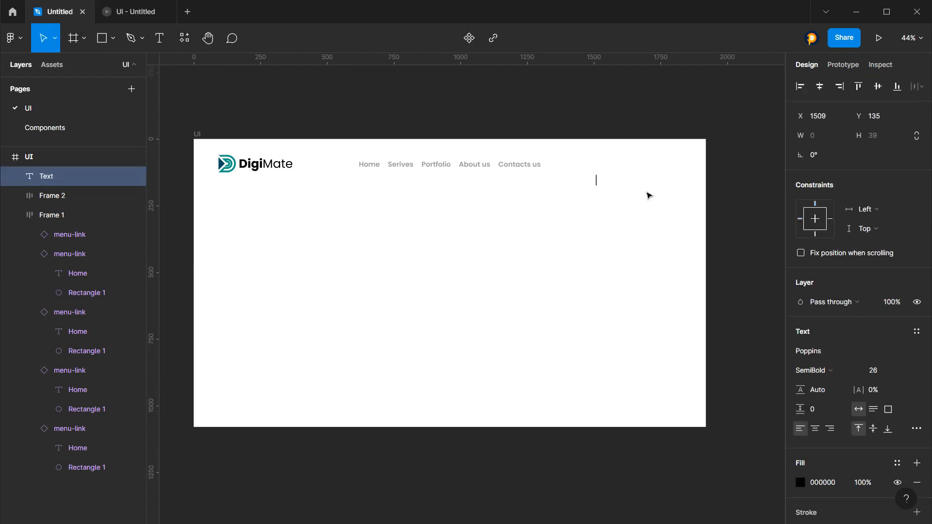
text(Get a quote)
Scale the "Get a quote" text up to font size 30 and move it level with the menu links
key(ctrl+a)
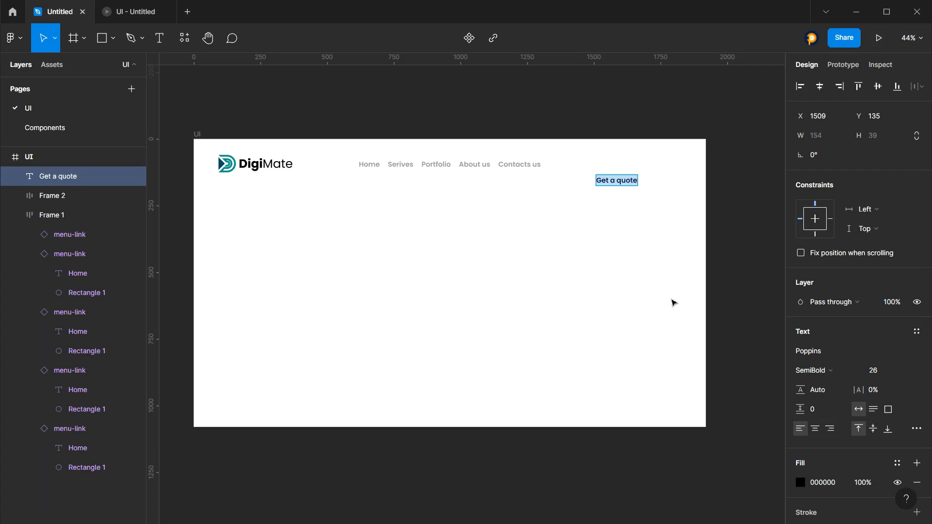
key(Escape)
key(k)
drag(638, 185, 645, 164)
click(668, 187)
click(636, 160)
scroll(896, 423, down, 1)
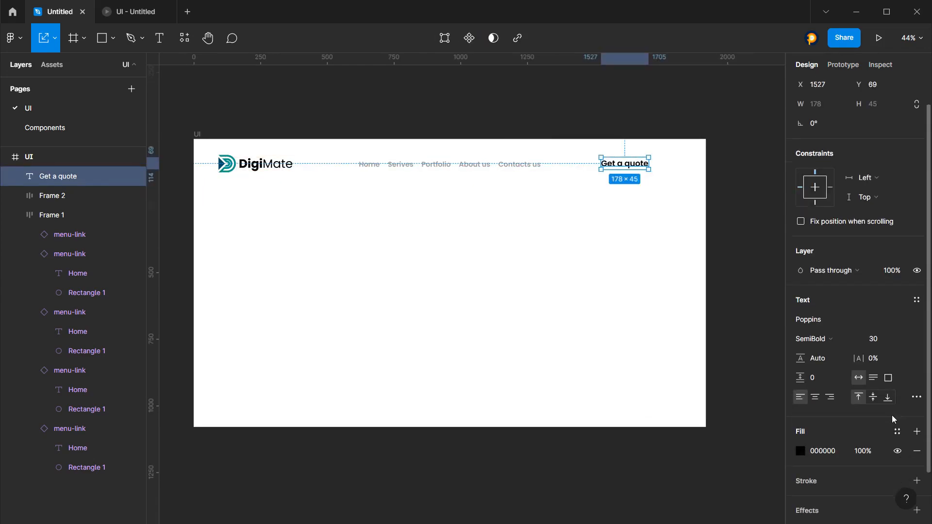
Set the letter case of the "Get a quote" text to uppercase in its type settings
scroll(896, 426, down, 2)
click(917, 335)
click(727, 455)
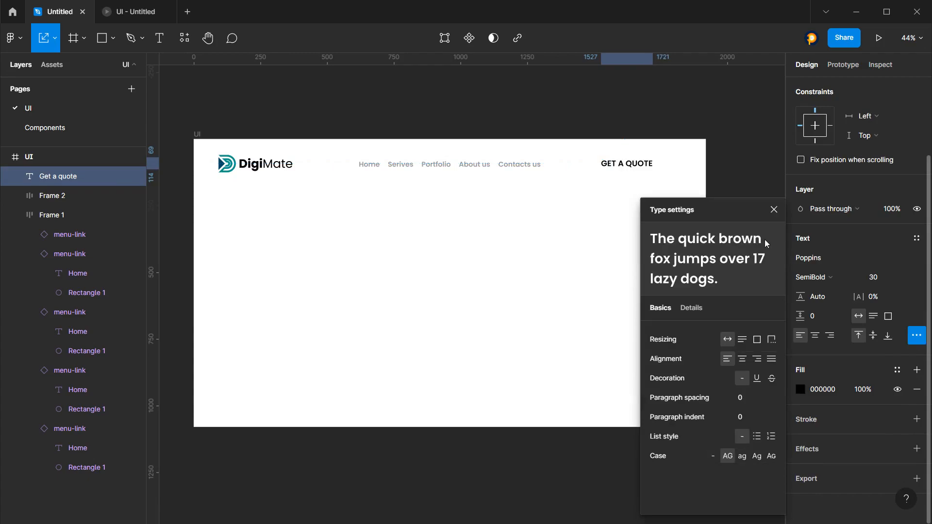
click(774, 210)
Change the font weight of the GET A QUOTE text to ExtraBold
click(816, 277)
click(814, 292)
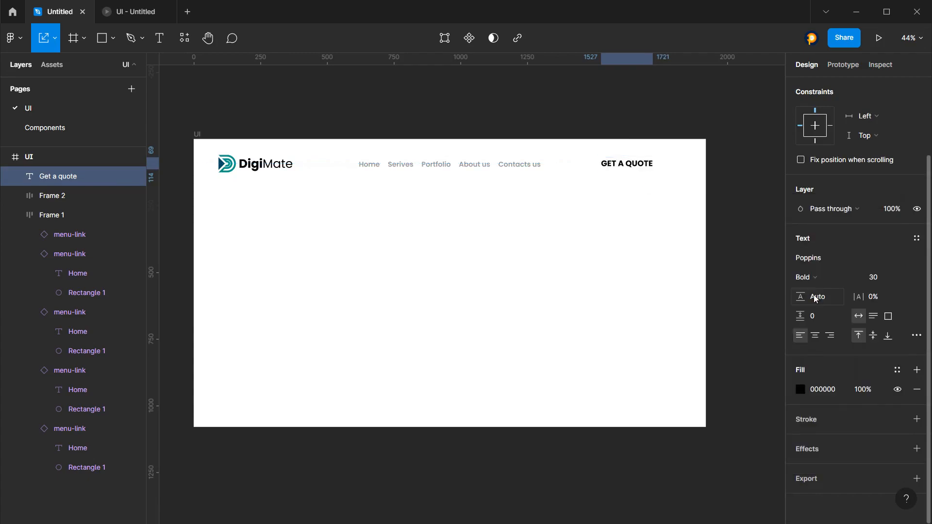
click(656, 199)
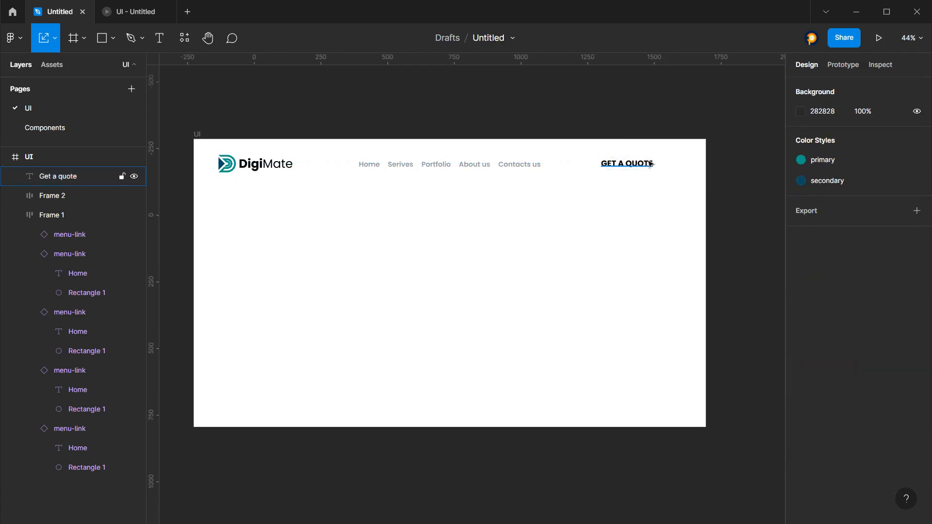
click(73, 176)
click(816, 371)
click(826, 343)
click(812, 370)
click(826, 351)
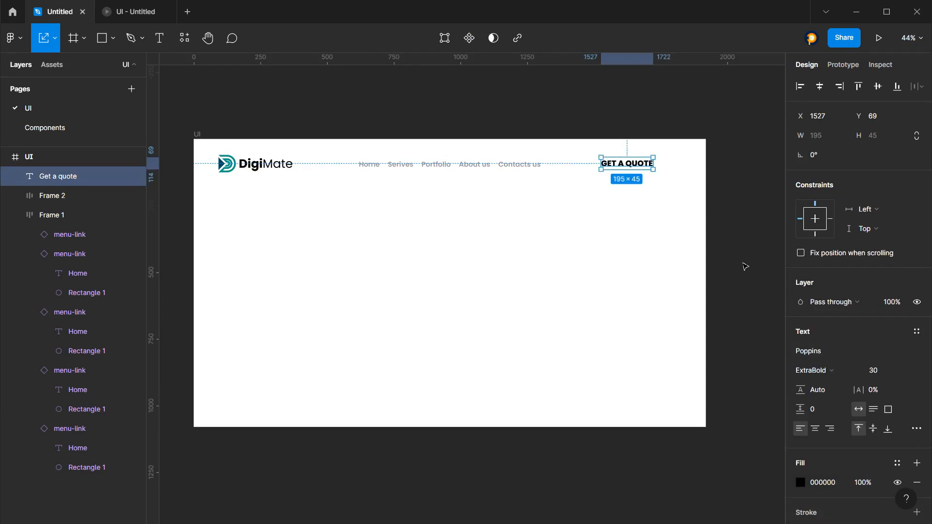
click(642, 212)
Move the GET A QUOTE text from the UI page to the Components page, below the menu-link variants at about X 31, Y 308
click(639, 165)
key(Delete)
click(62, 127)
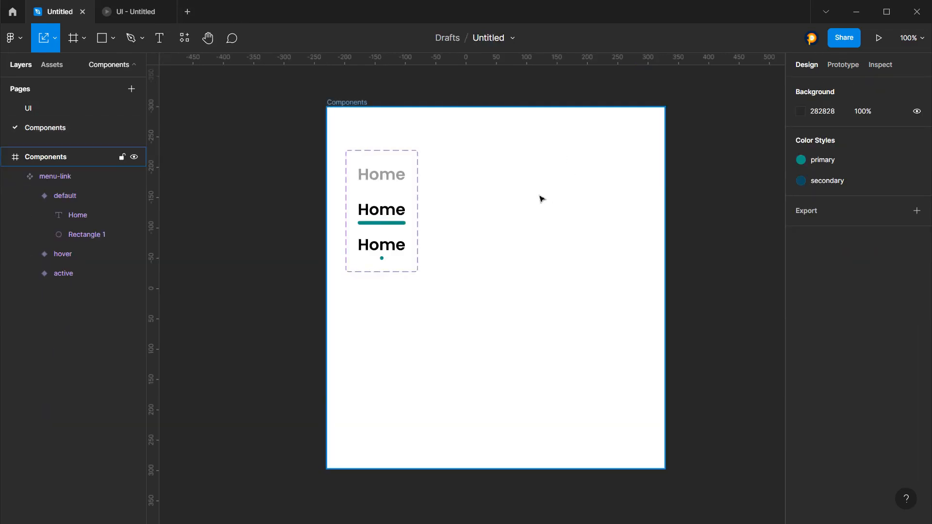
key(ctrl+v)
drag(472, 281, 427, 318)
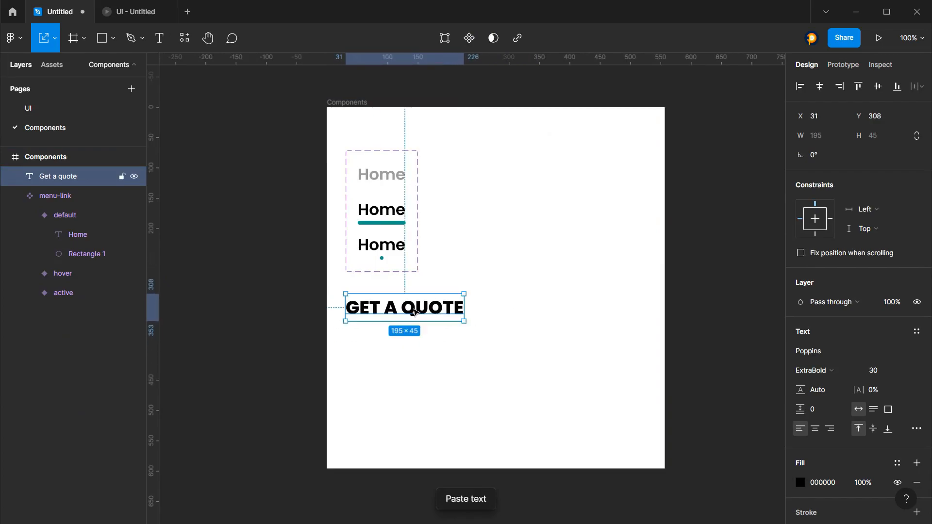
Wrap the GET A QUOTE text in an auto layout frame and fill the frame with the secondary color style
key(shift+a)
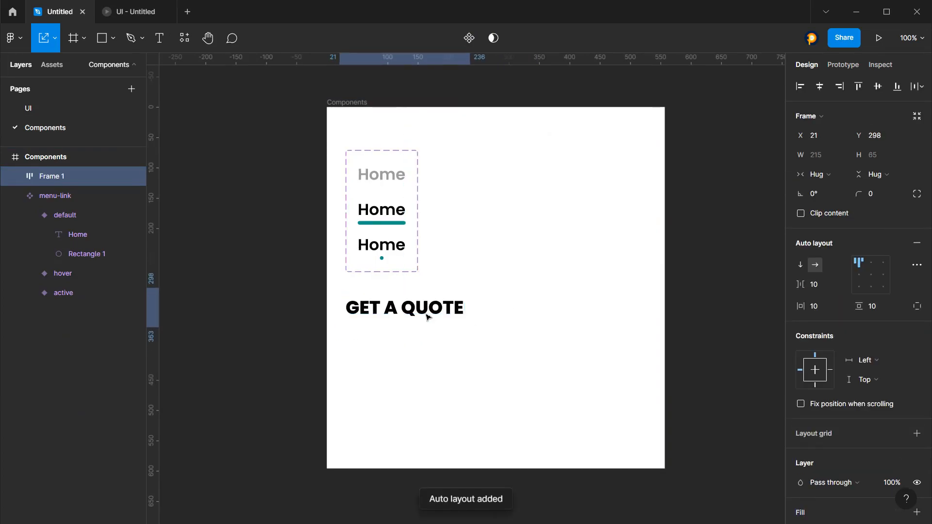
scroll(880, 386, down, 3)
click(814, 348)
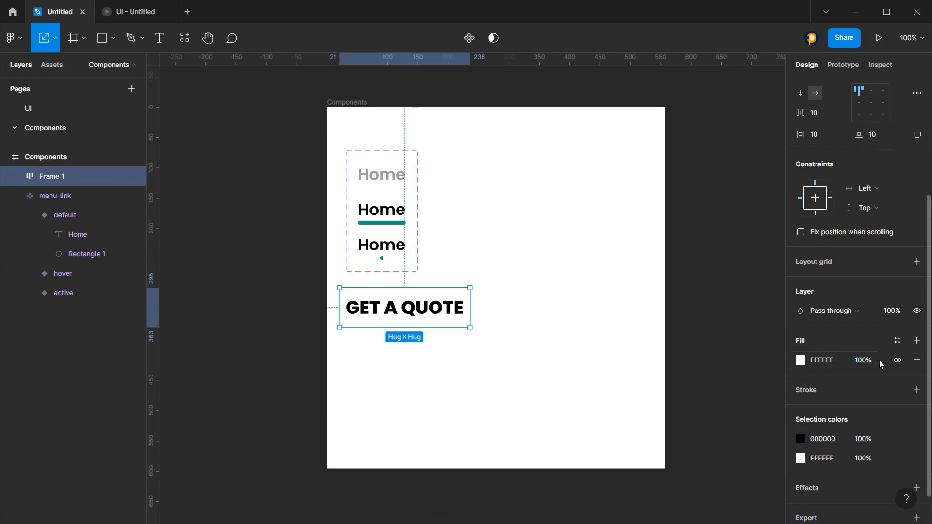
click(899, 342)
click(810, 412)
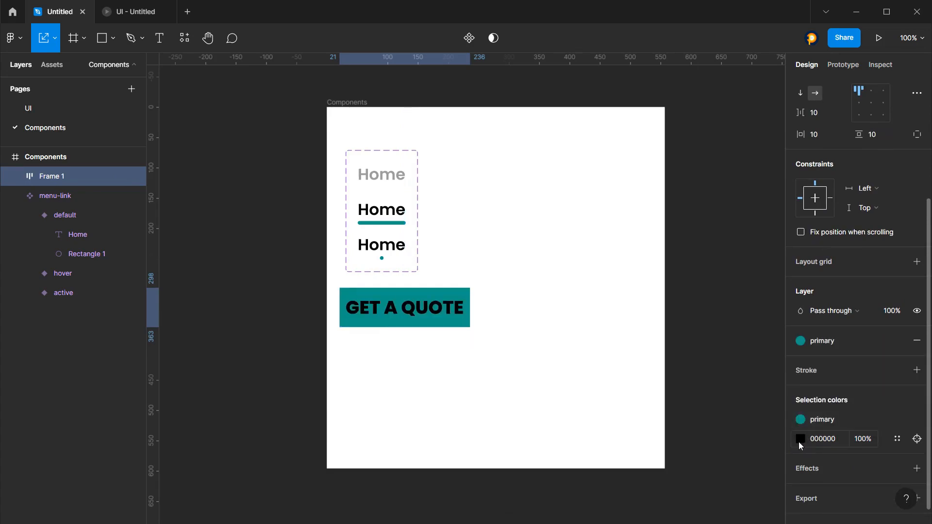
click(898, 341)
click(898, 340)
click(838, 414)
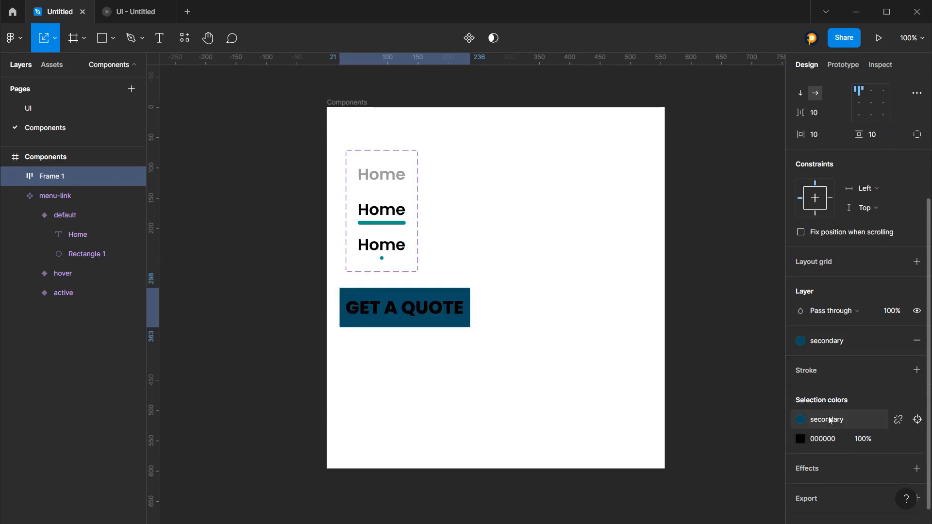
Apply the primary color style to the GET A QUOTE text and detach the text from that style
double_click(436, 306)
click(800, 389)
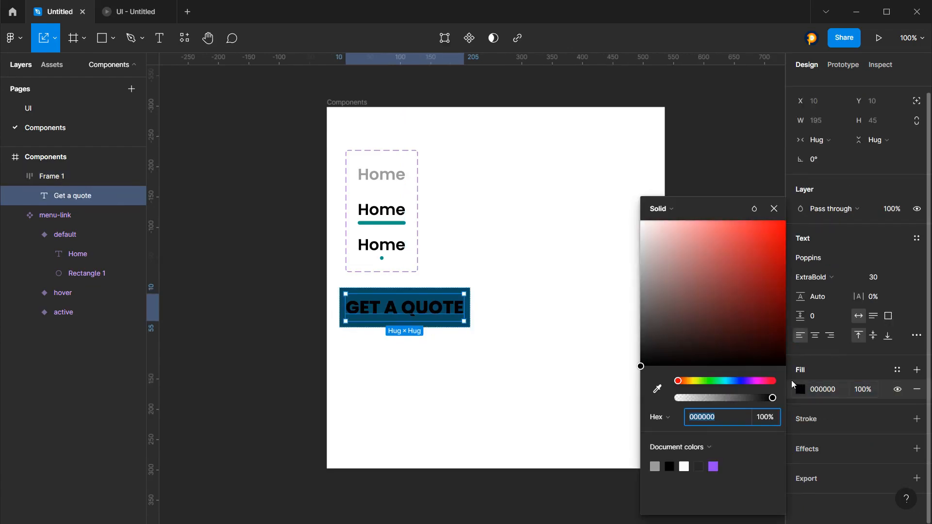
click(897, 370)
click(811, 444)
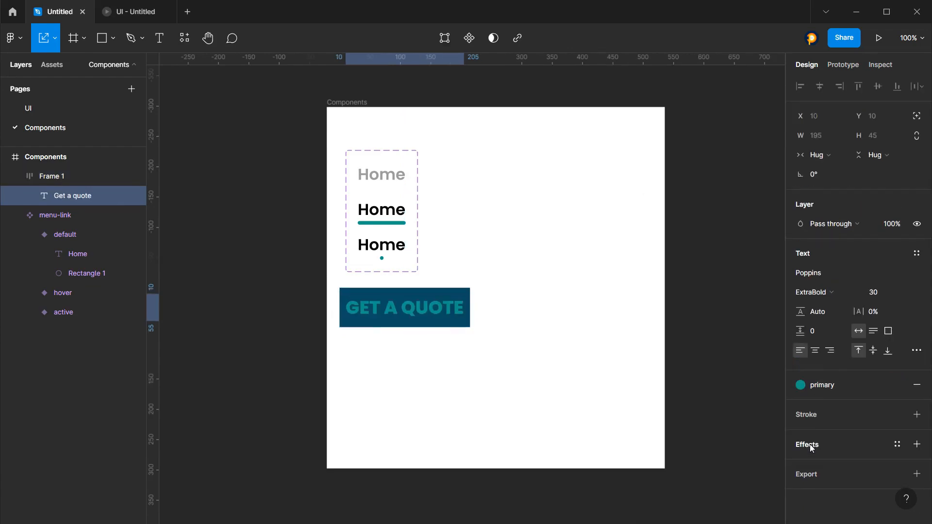
click(897, 385)
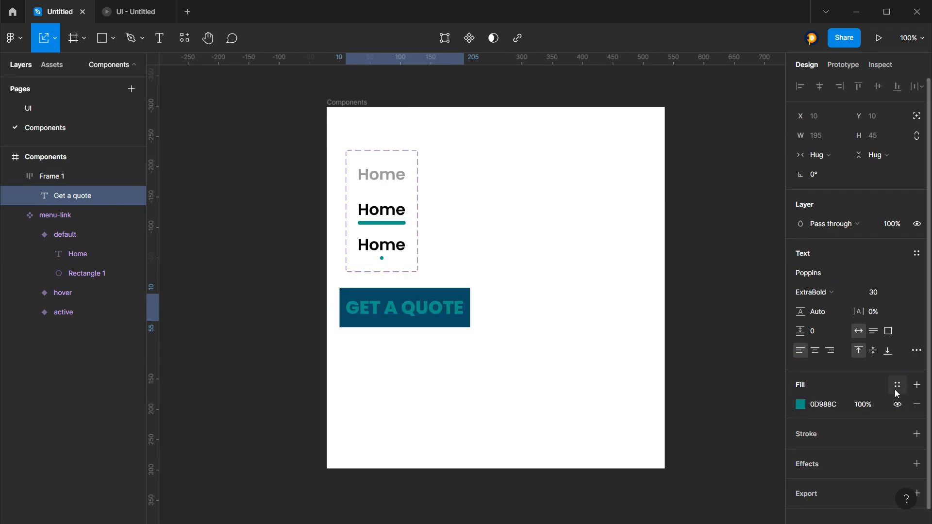
click(618, 330)
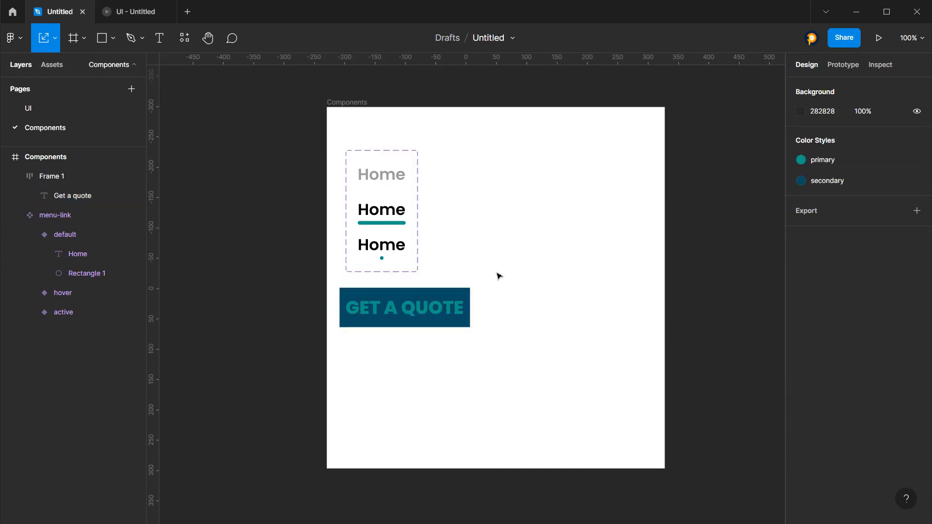
Set the fill of the GET A QUOTE text to white from the document colors
double_click(404, 308)
click(800, 404)
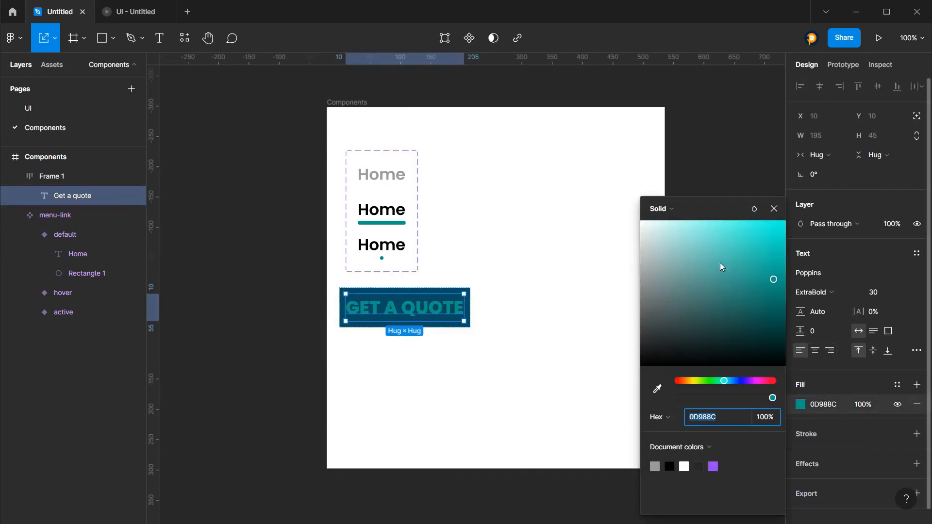
click(685, 466)
click(549, 158)
Create a color style named "white" from the FFFFFF color used in the button frame
click(455, 286)
scroll(857, 444, down, 5)
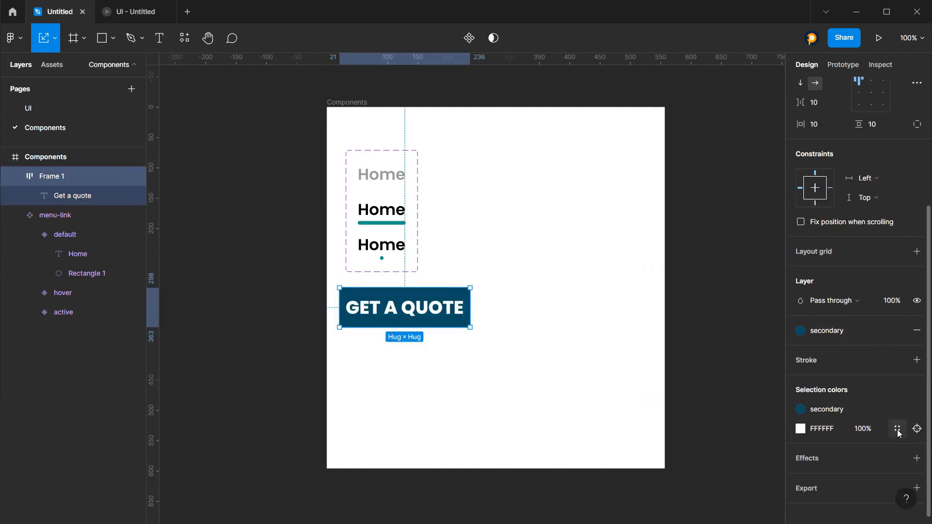
click(897, 429)
click(779, 430)
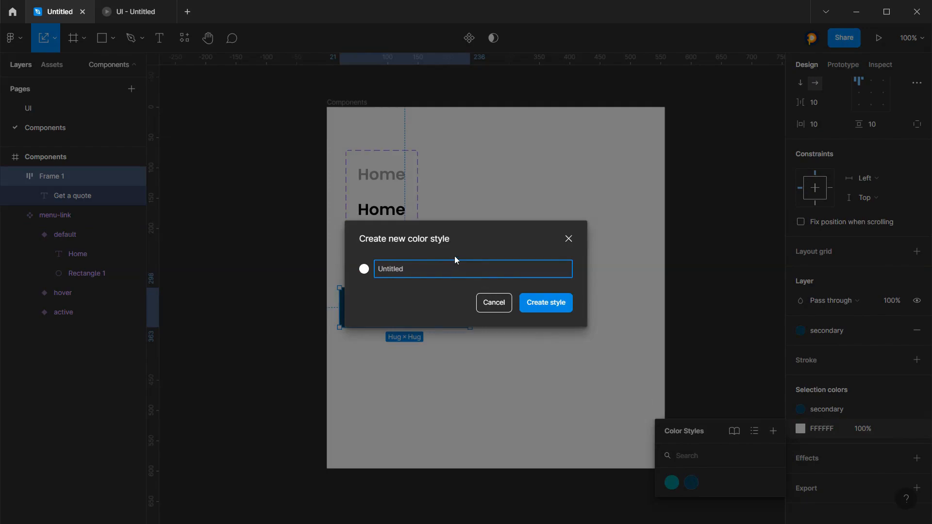
text(white)
key(Return)
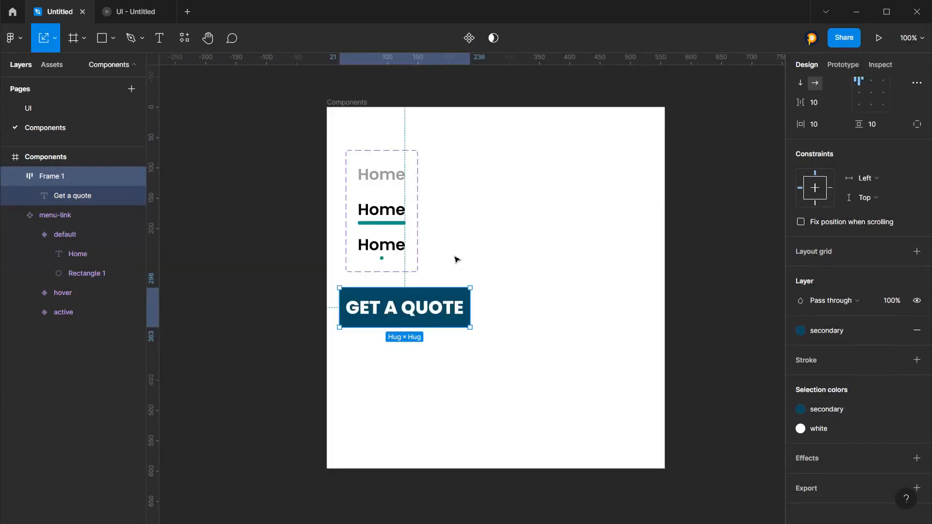
click(546, 307)
Round the button frame with a corner radius of 73 and set its horizontal padding to 30
click(439, 308)
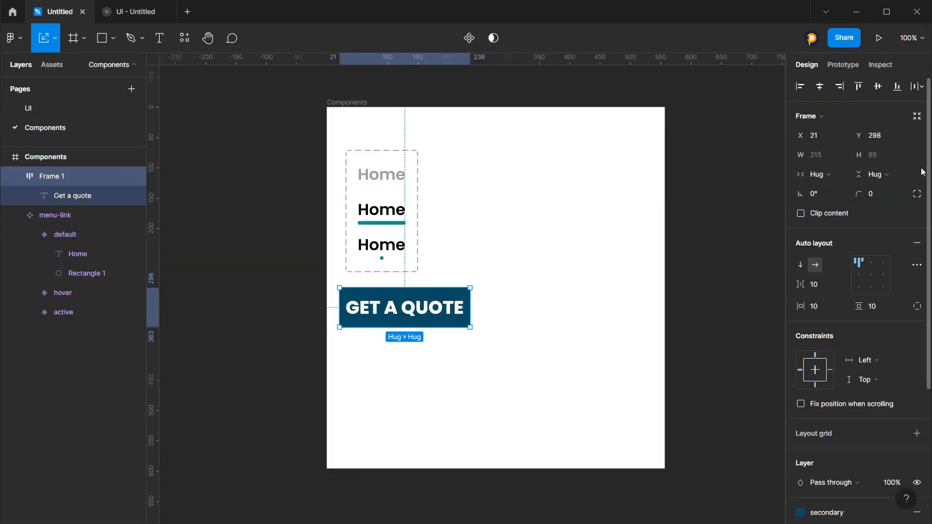
drag(854, 194, 809, 193)
drag(802, 307, 824, 308)
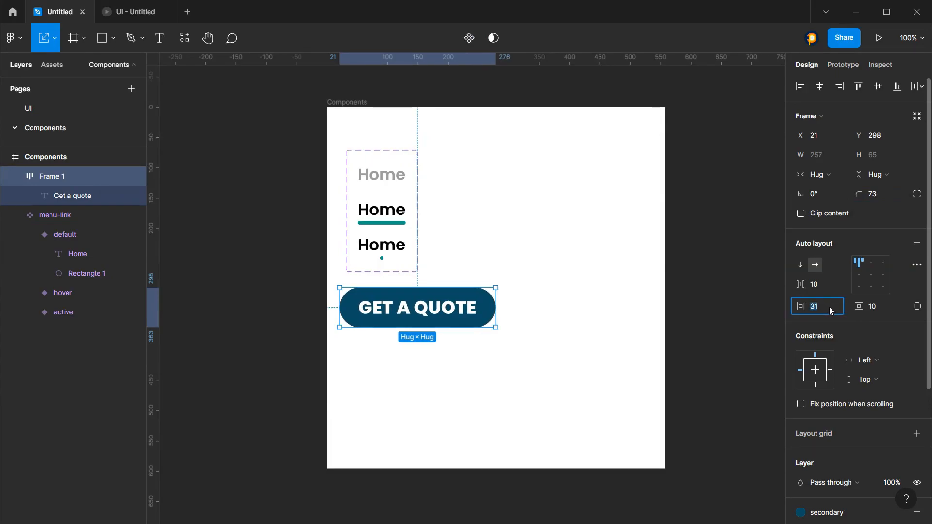
text(30)
key(Return)
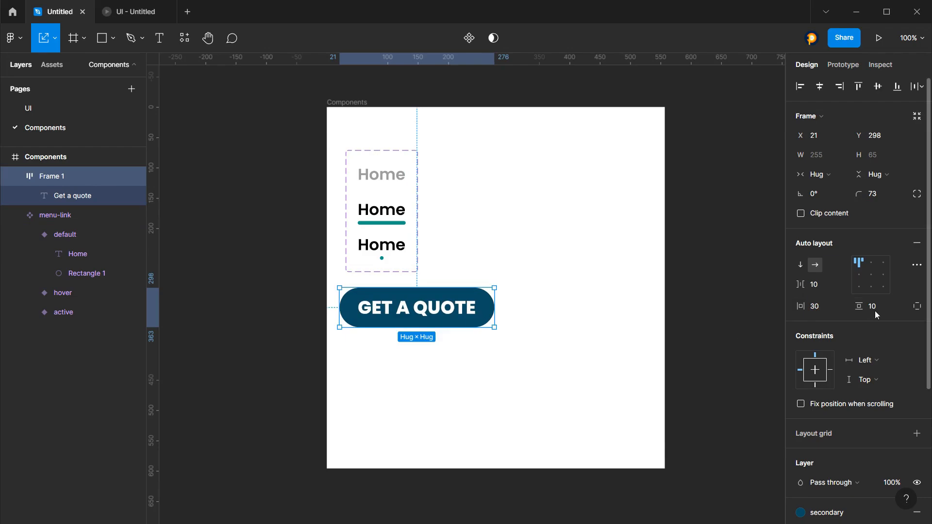
Center the content of the button's auto layout and set its vertical padding to 10
click(871, 275)
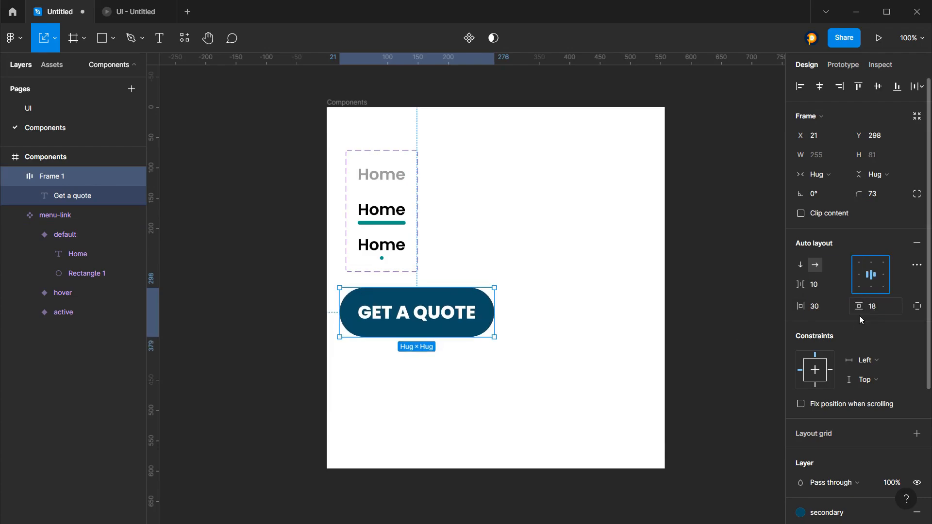
click(534, 306)
click(443, 311)
key(Escape)
click(415, 312)
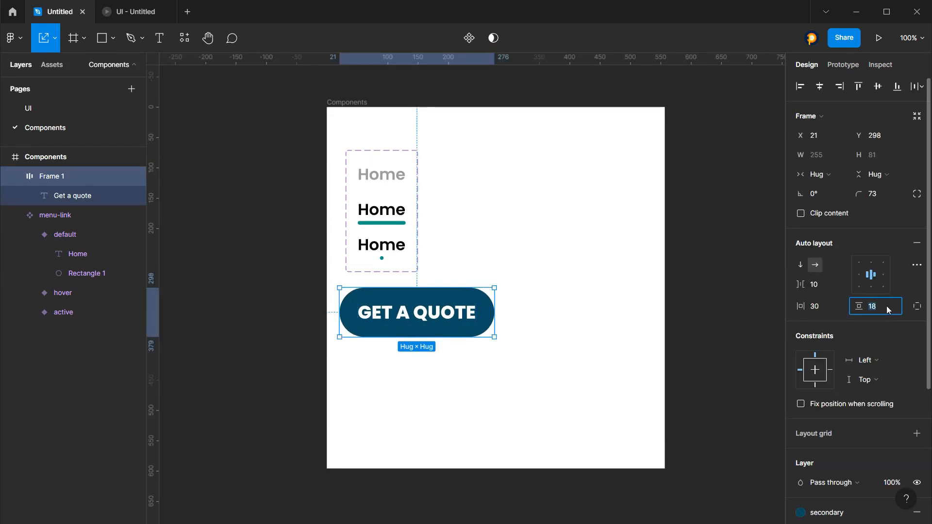
text(15)
key(Return)
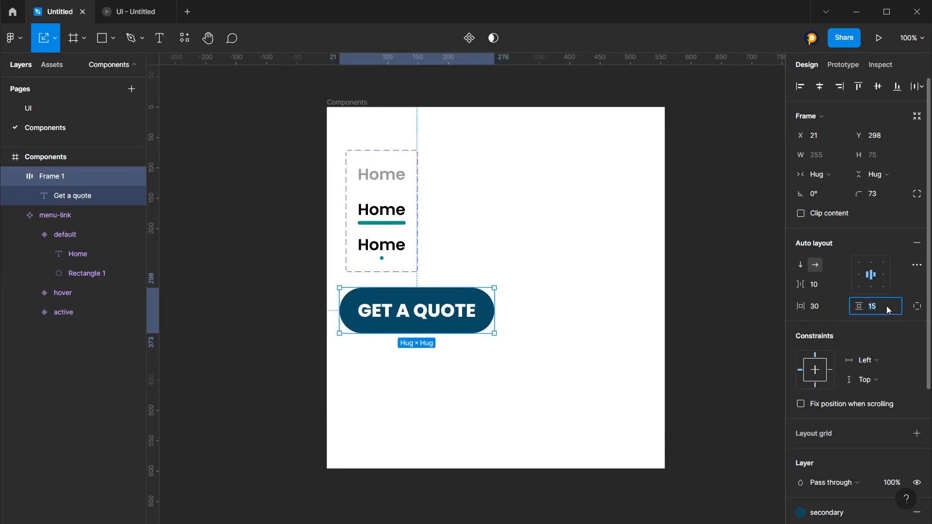
text(10)
key(Return)
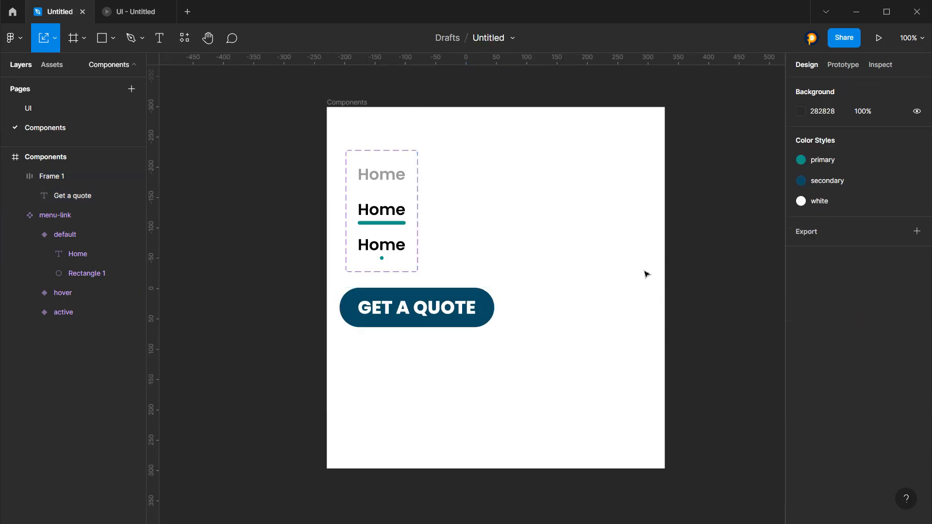
Launch the Iconify plugin, search it for "plane" icons, and move its window clear of the button
click(563, 297)
right_click(564, 296)
mouse_move(582, 419)
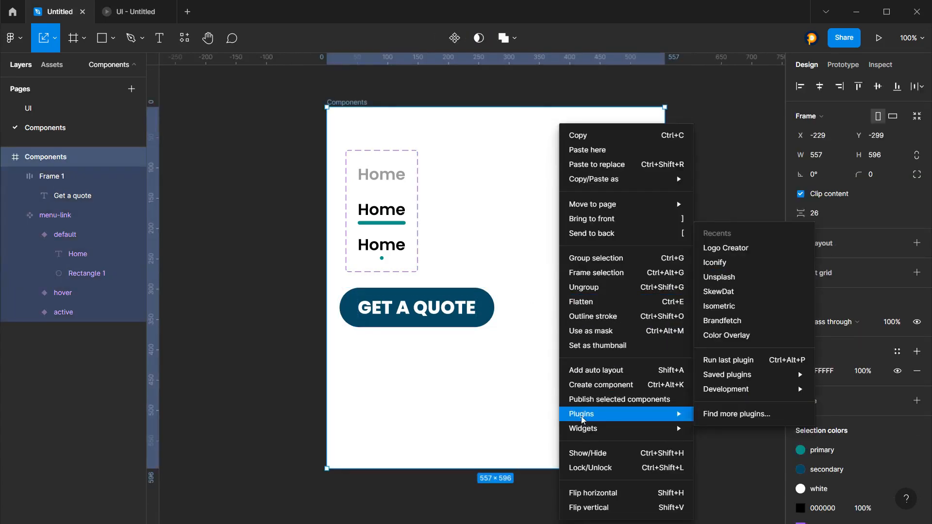
click(718, 266)
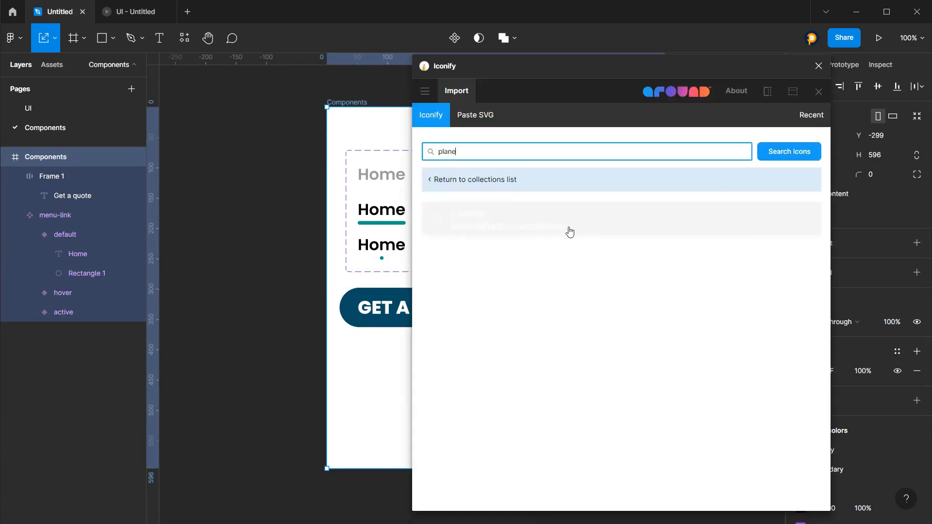
double_click(472, 152)
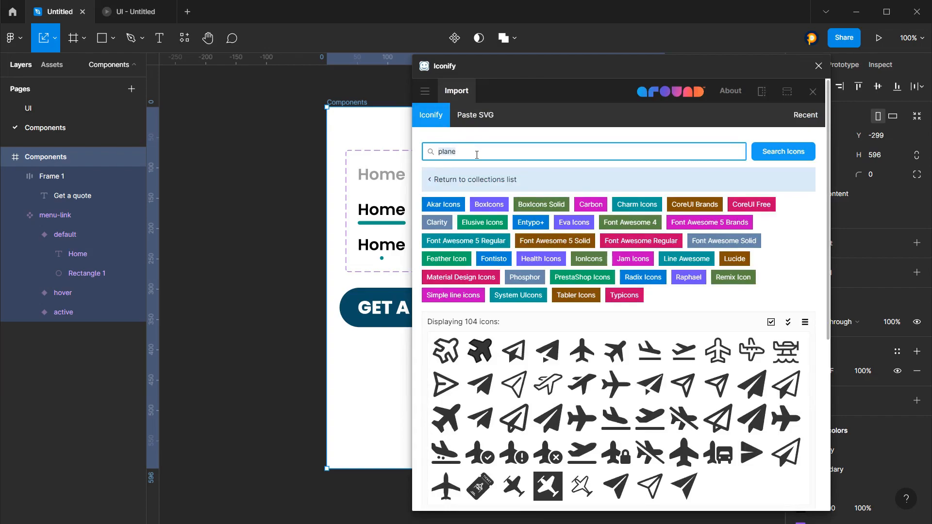
drag(548, 68, 648, 71)
Search Iconify for "quote" icons and look through the results
click(628, 156)
double_click(629, 155)
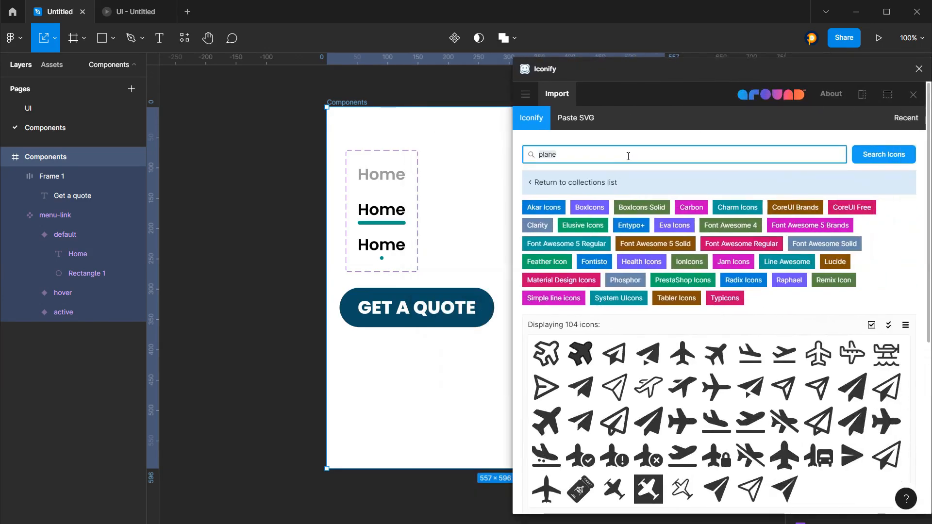
text(o)
text(uot)
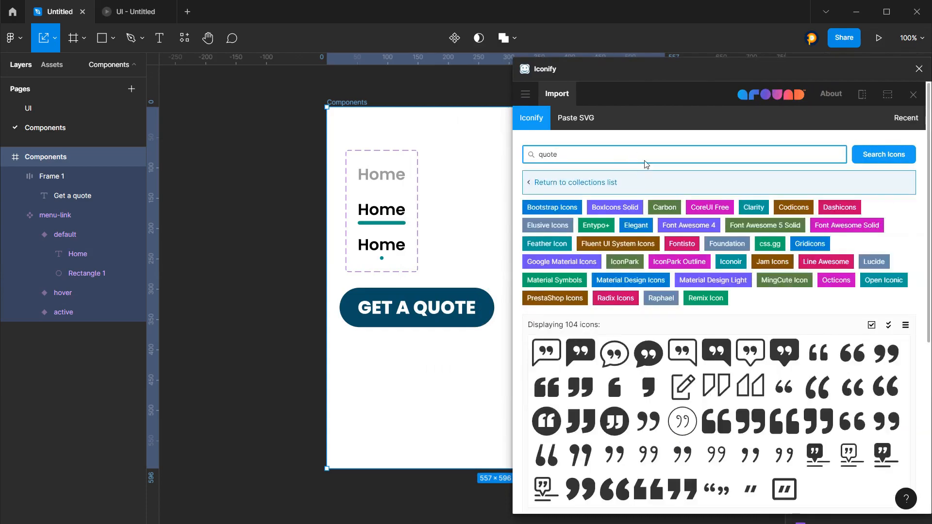
scroll(644, 163, down, 3)
scroll(645, 165, up, 3)
Place the carbon:request-quote icon inside the button in front of the GET A QUOTE text, and close Iconify
triple_click(597, 155)
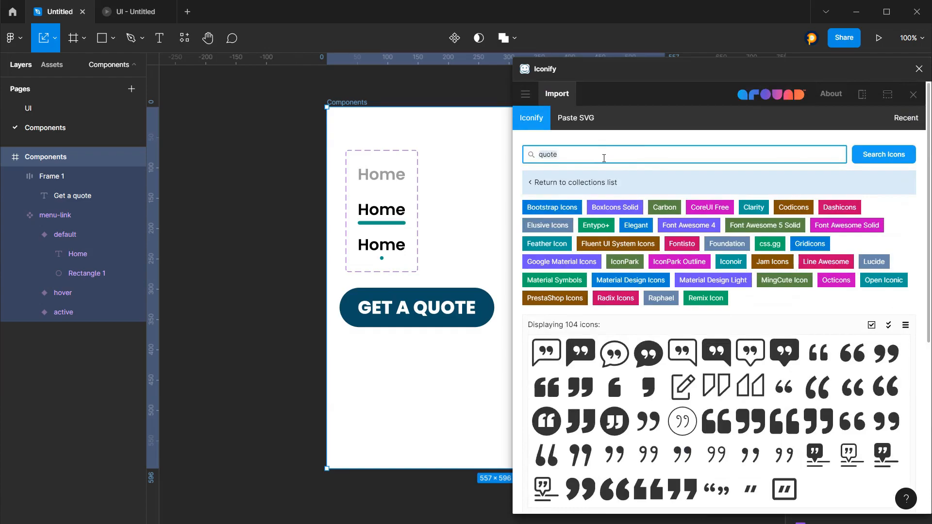
key(BackSpace)
click(682, 386)
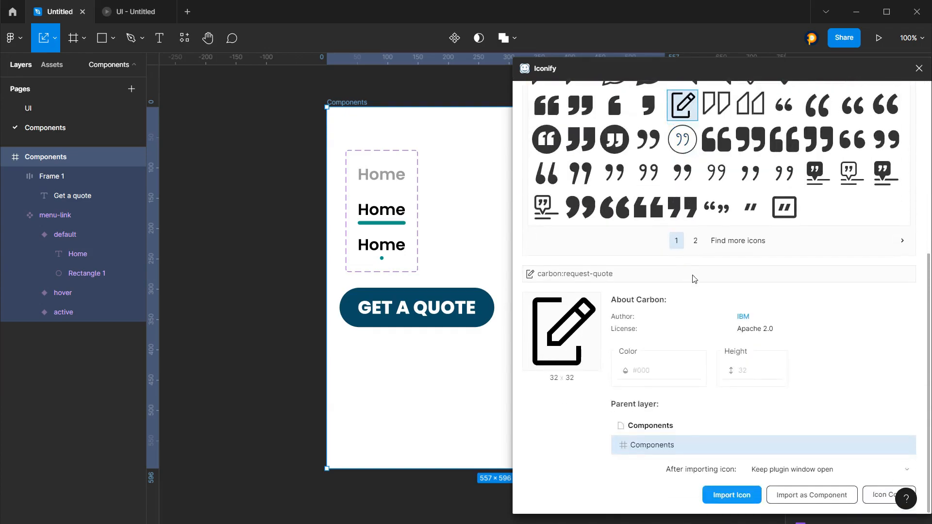
click(694, 241)
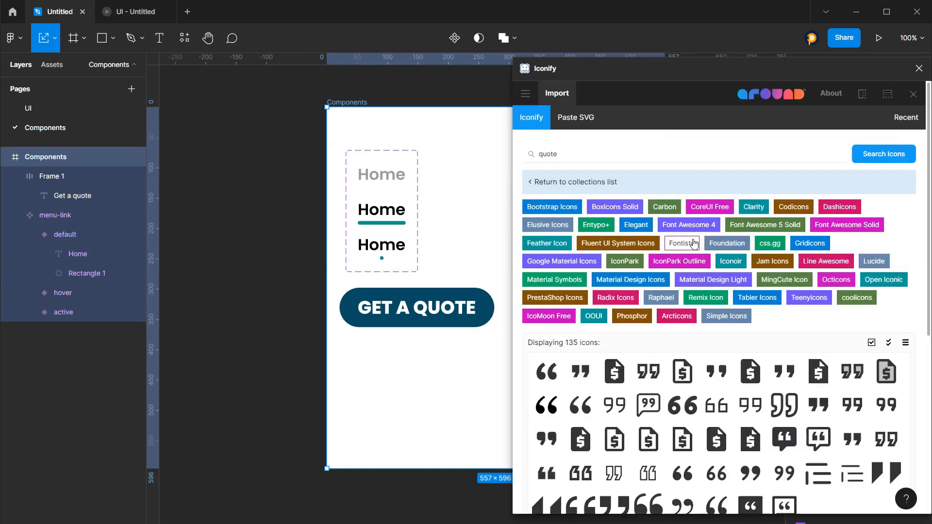
scroll(694, 243, down, 4)
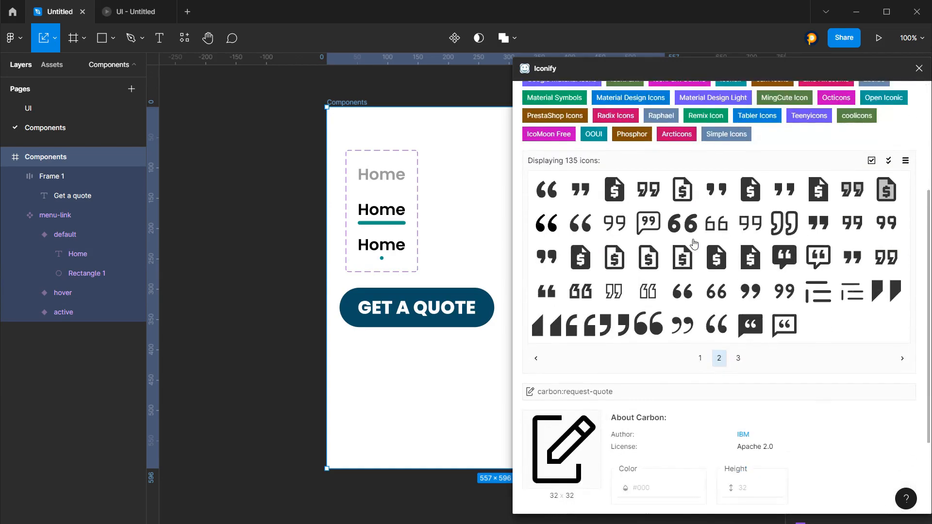
click(699, 359)
mouse_move(683, 220)
mouse_down()
mouse_move(396, 380)
mouse_move(370, 335)
mouse_move(398, 315)
mouse_up()
click(919, 69)
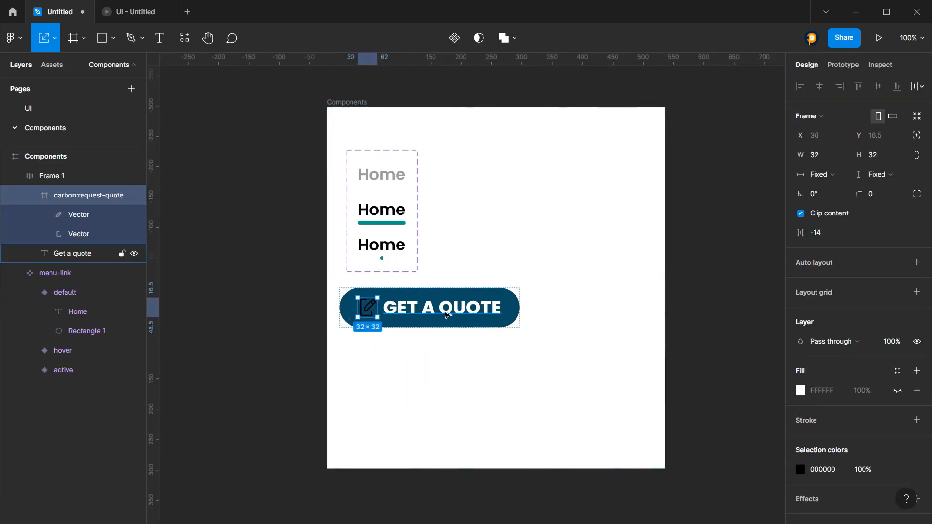
Recolour the request-quote icon inside the button to white (FFFFFF)
click(801, 469)
drag(700, 299, 647, 199)
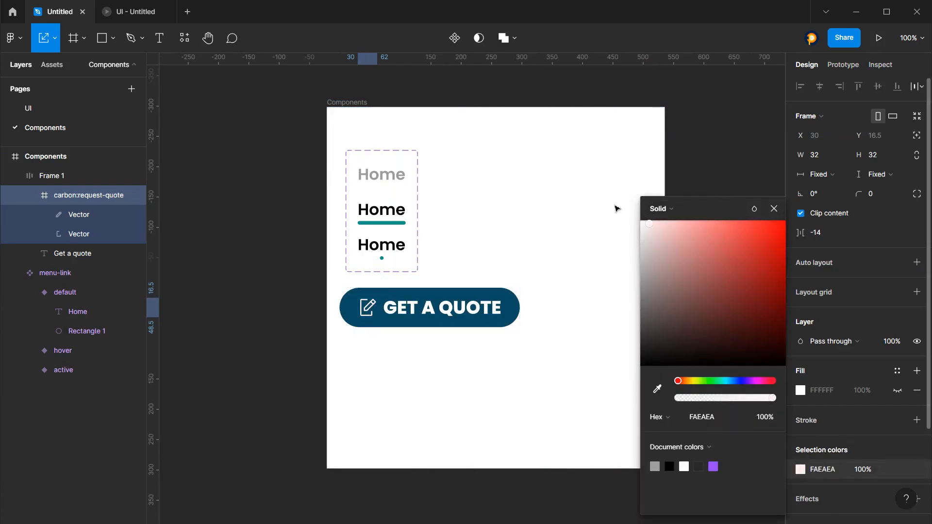
click(774, 208)
click(615, 213)
Resize the button's icon to 36 × 36 with its proportions constrained
click(439, 313)
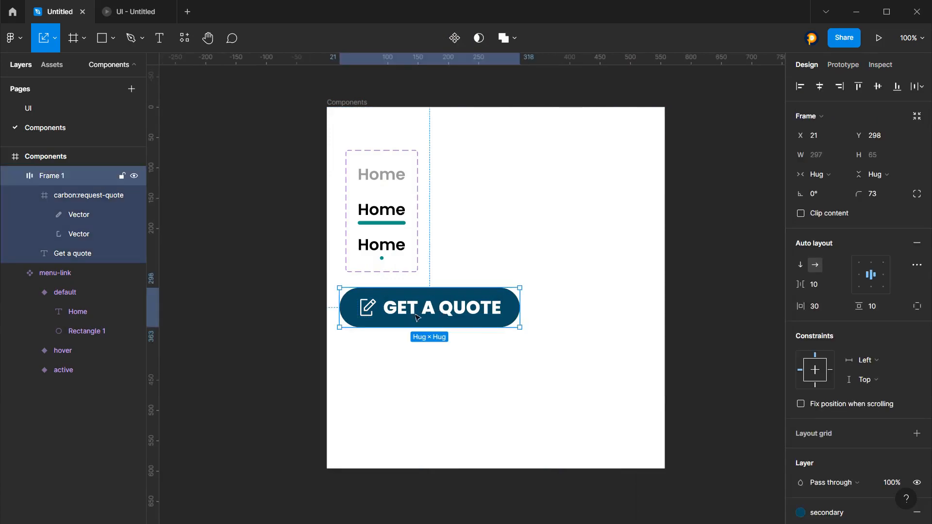
double_click(367, 308)
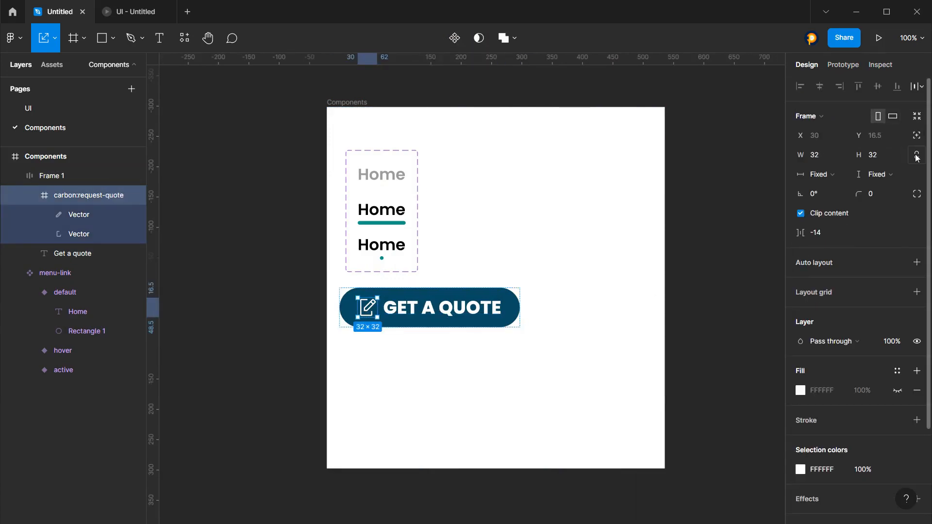
drag(890, 157, 895, 156)
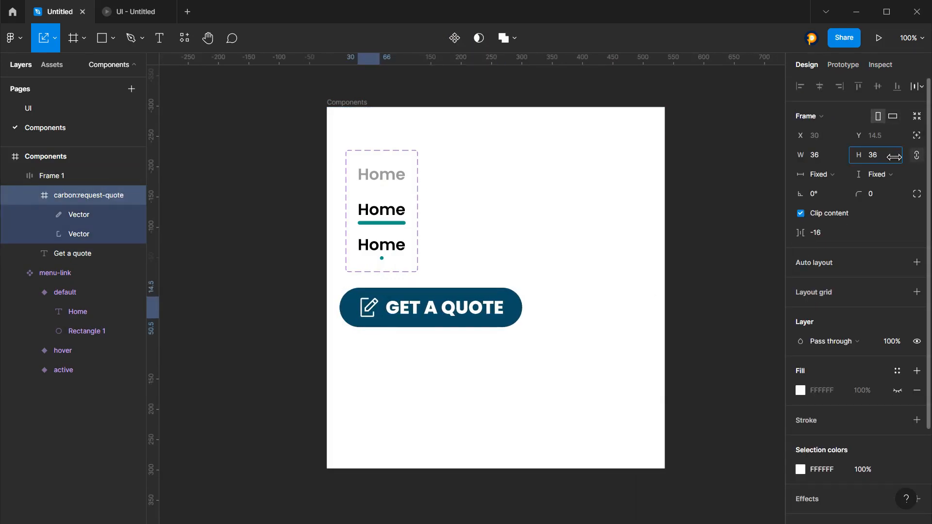
key(Escape)
Move the GET A QUOTE button slightly to the right, to X 24
click(359, 308)
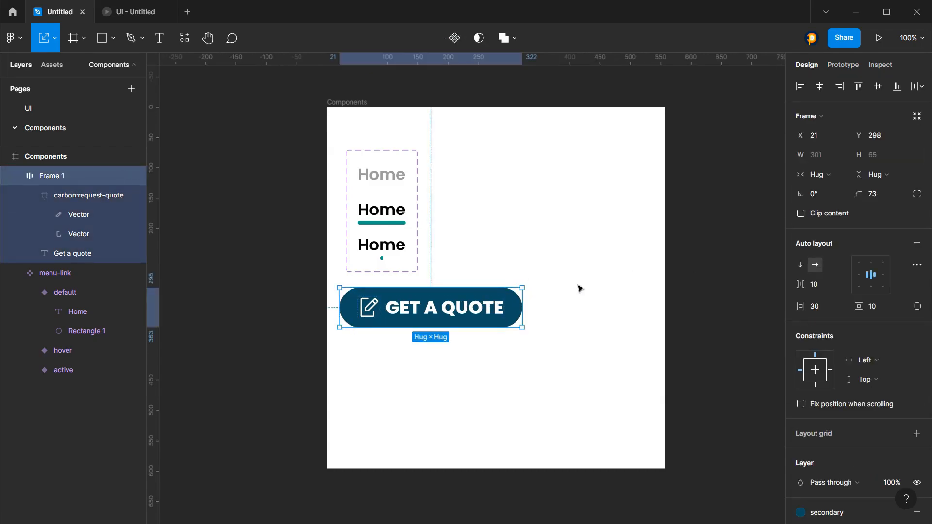
drag(500, 318, 502, 318)
click(582, 309)
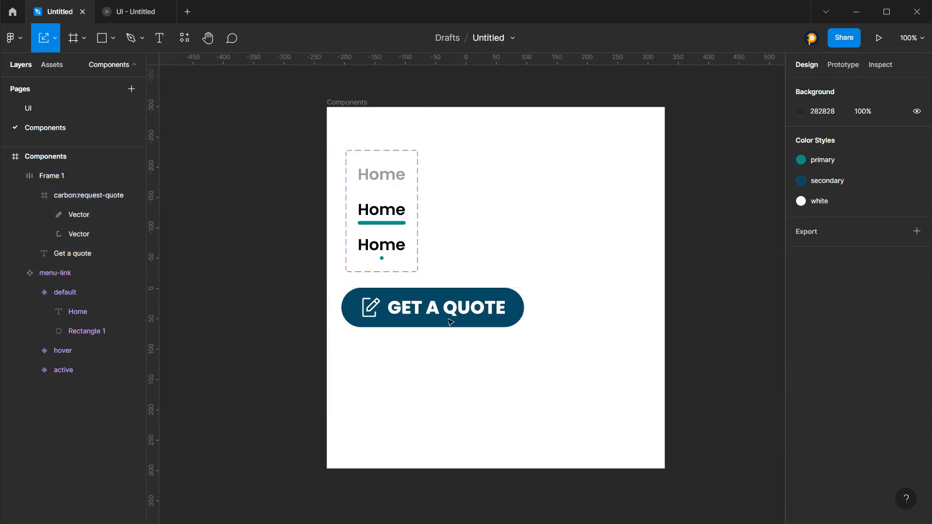
Try a colour style on the icon's fill and the primary style on its white selection colour, undoing each
double_click(370, 307)
click(897, 371)
click(808, 442)
key(ctrl+z)
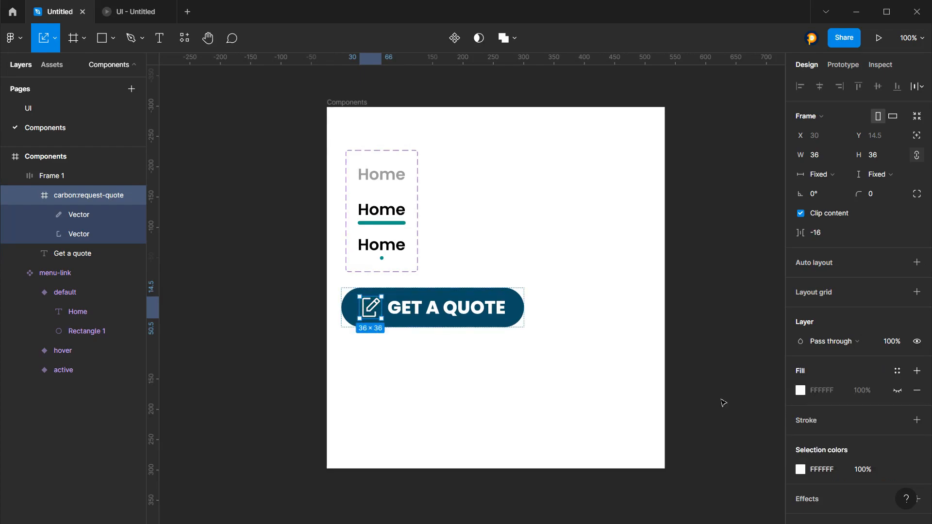
click(897, 469)
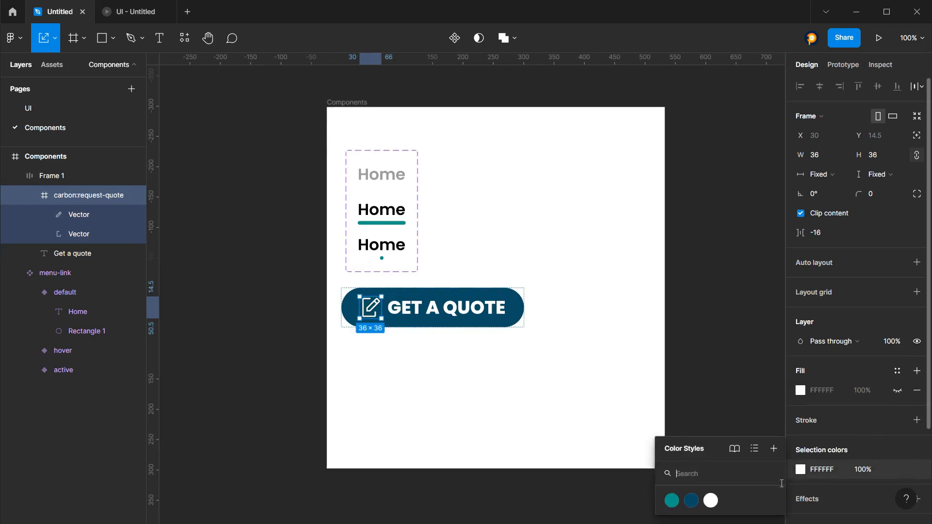
click(670, 500)
key(ctrl+z)
click(588, 459)
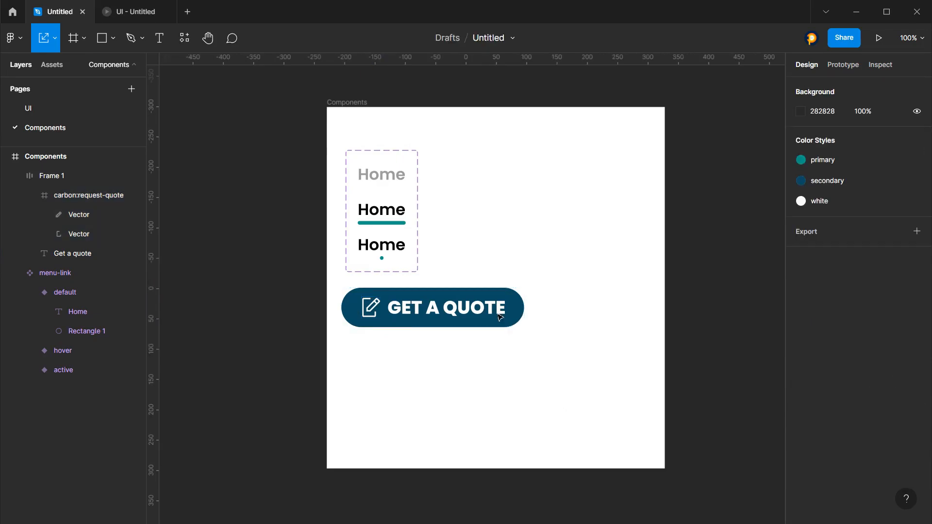
click(457, 318)
drag(456, 318, 466, 366)
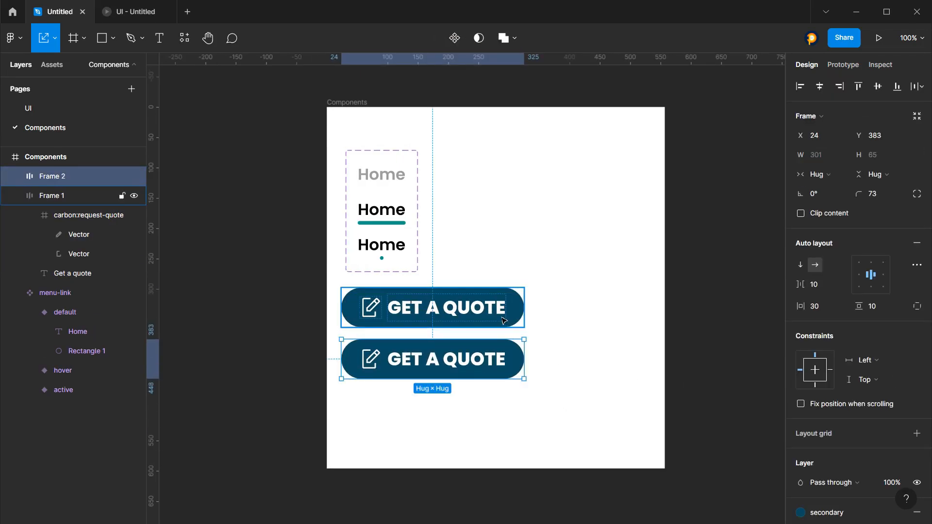
key(ctrl+z)
Add a bottom-only stroke to the button, positioned outside with a weight of 5
scroll(835, 380, down, 3)
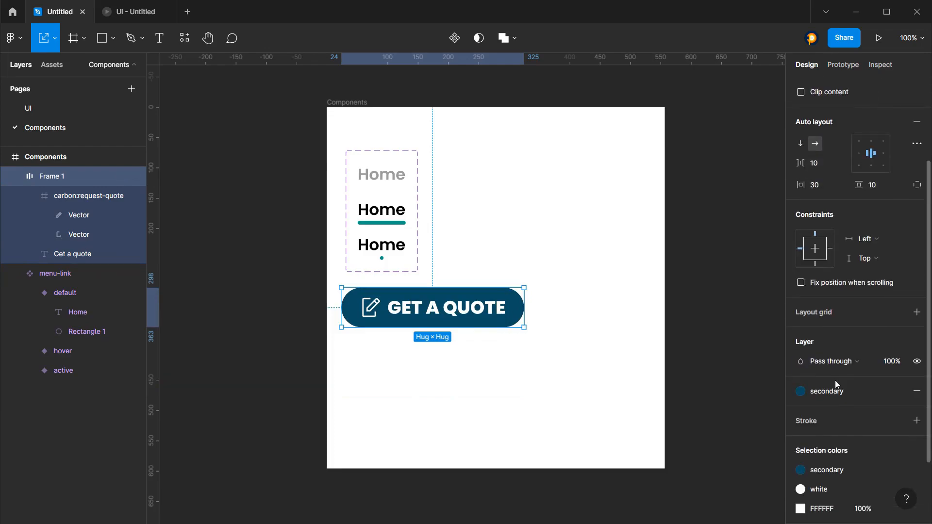
click(849, 425)
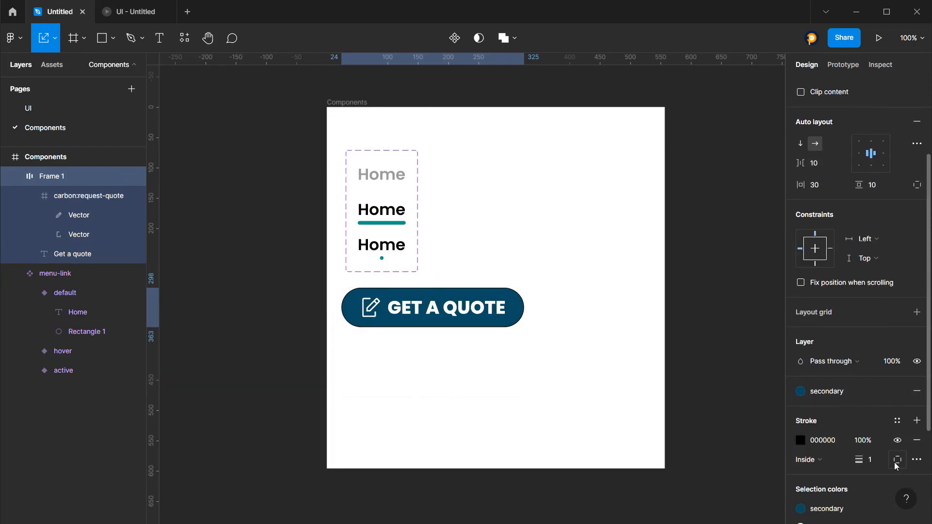
click(897, 460)
click(835, 467)
click(811, 459)
click(819, 460)
click(817, 465)
click(827, 475)
drag(873, 459, 864, 459)
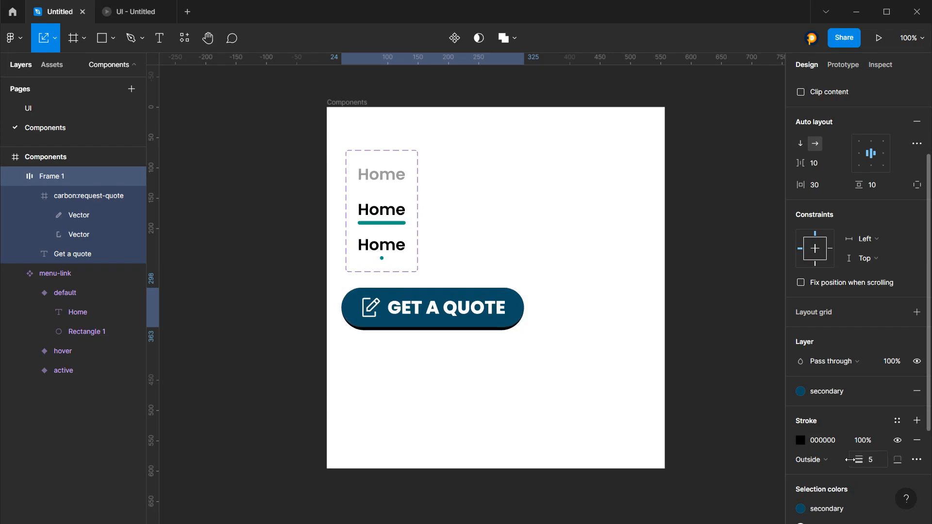
Apply the primary colour style to the button's bottom stroke
click(800, 440)
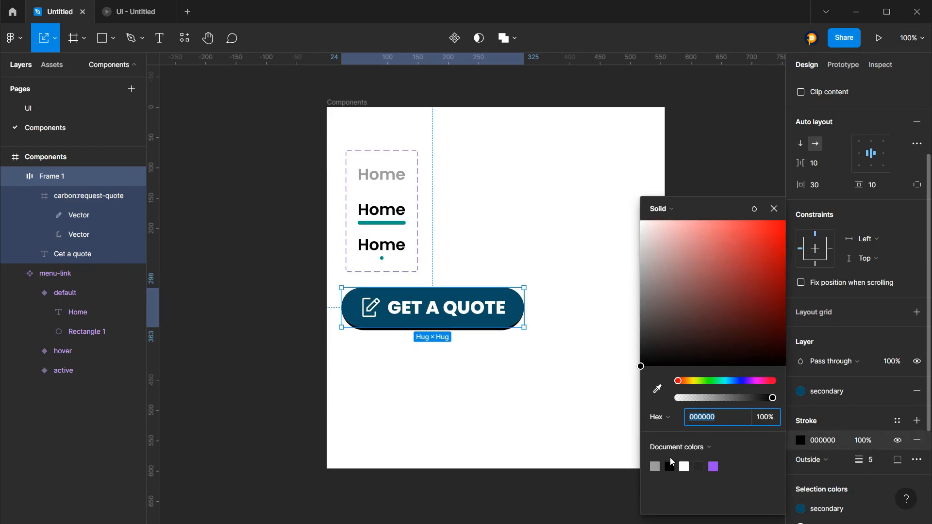
click(898, 420)
click(811, 494)
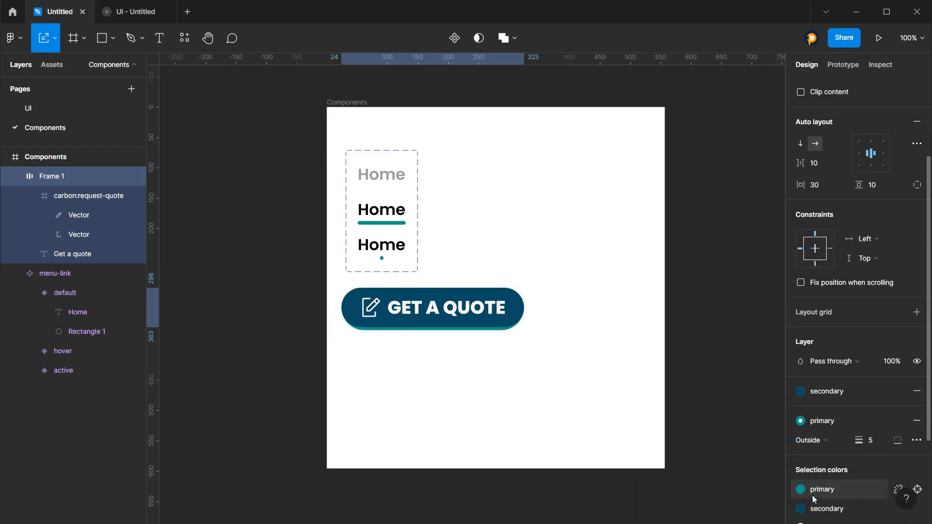
click(618, 379)
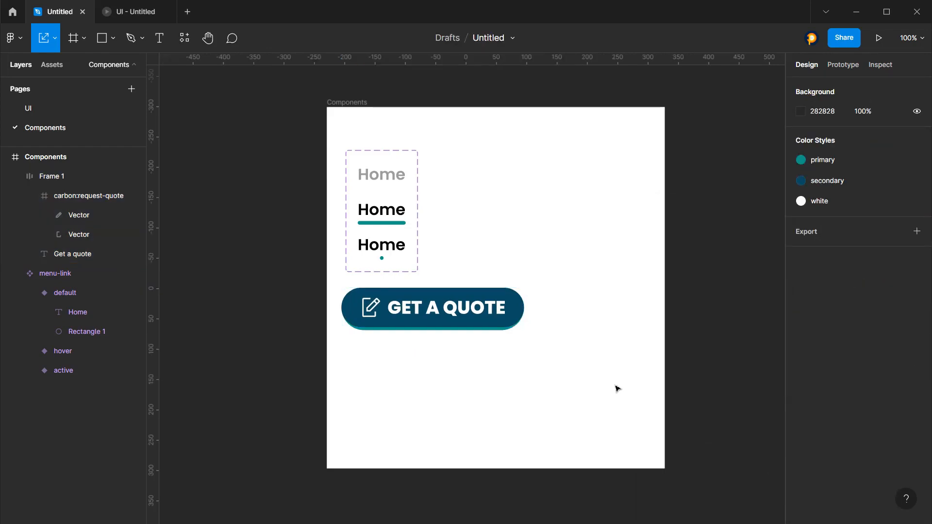
Duplicate the button directly below itself at Y 389, and set the original button's stroke weight to 0
click(444, 318)
drag(444, 318, 468, 352)
click(479, 321)
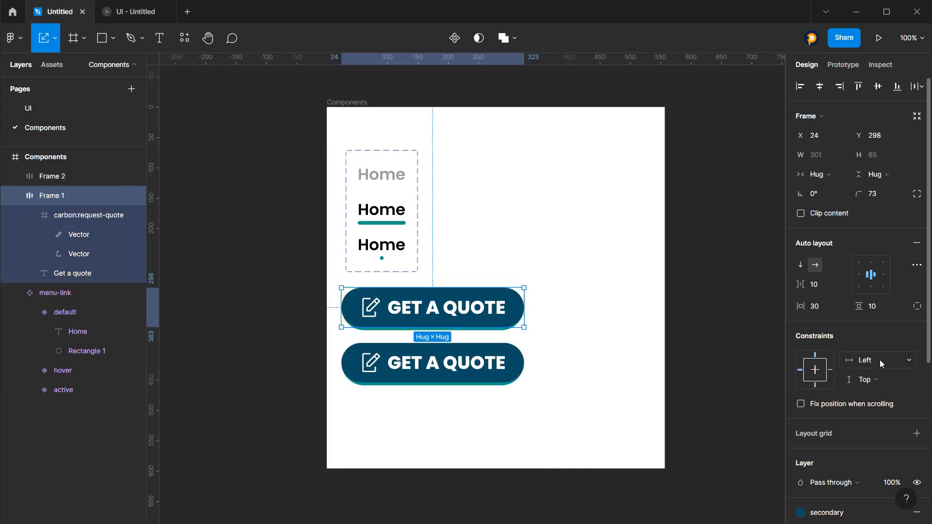
scroll(880, 360, down, 5)
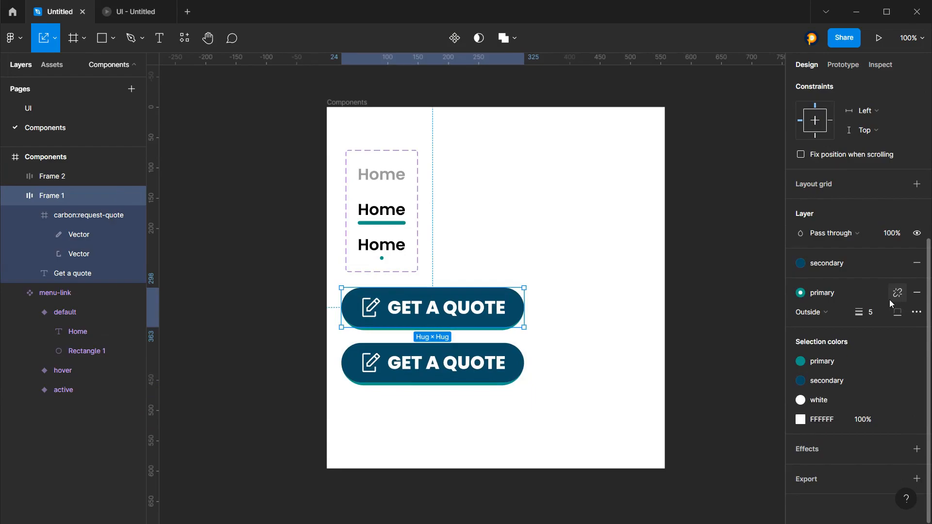
click(922, 316)
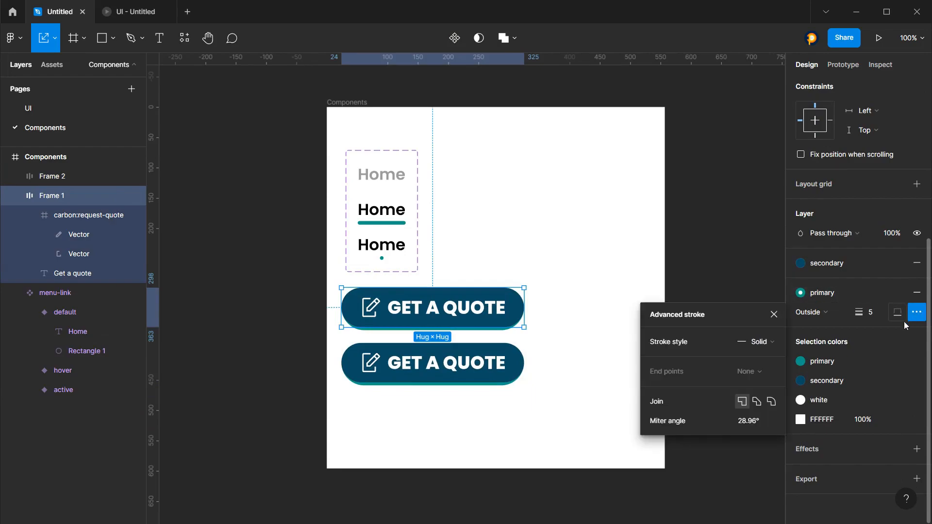
key(Escape)
drag(851, 313, 825, 361)
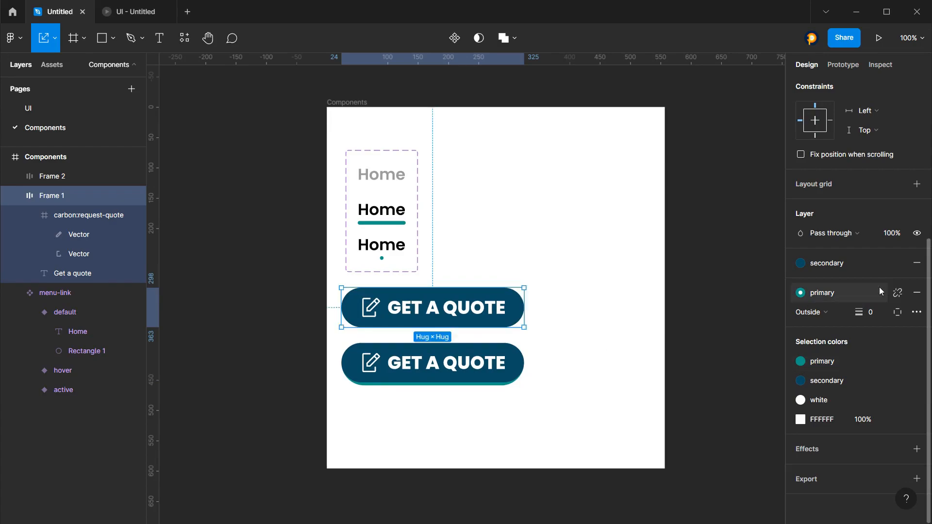
click(602, 304)
Select the duplicated lower button and bring its fill, stroke and selection colour settings into view
click(516, 306)
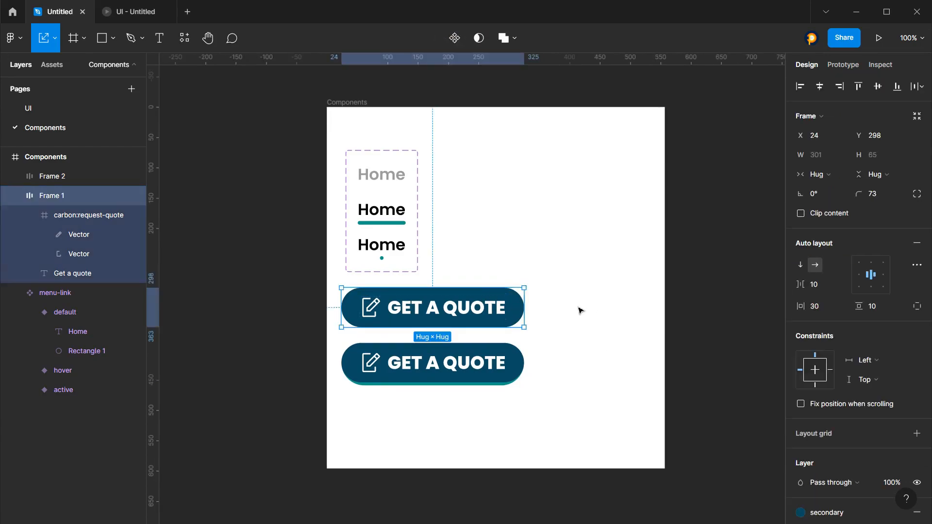
click(441, 380)
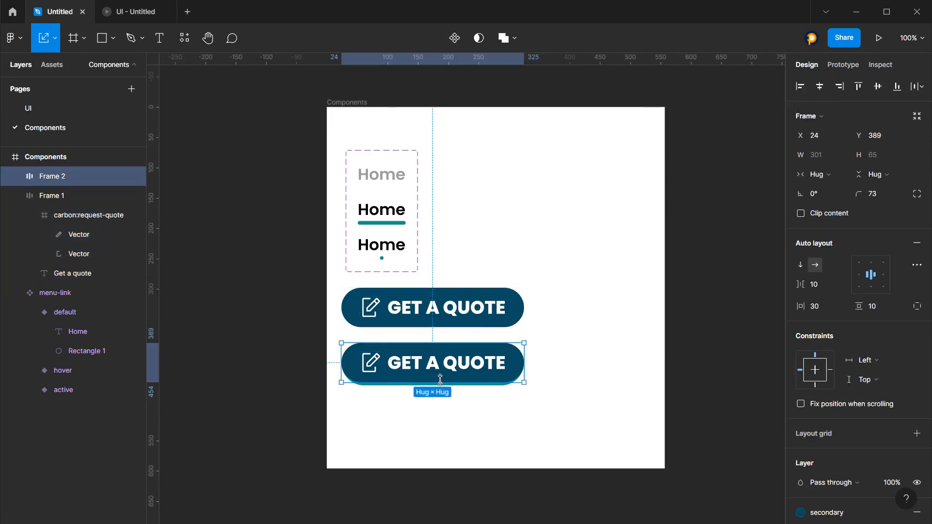
click(558, 324)
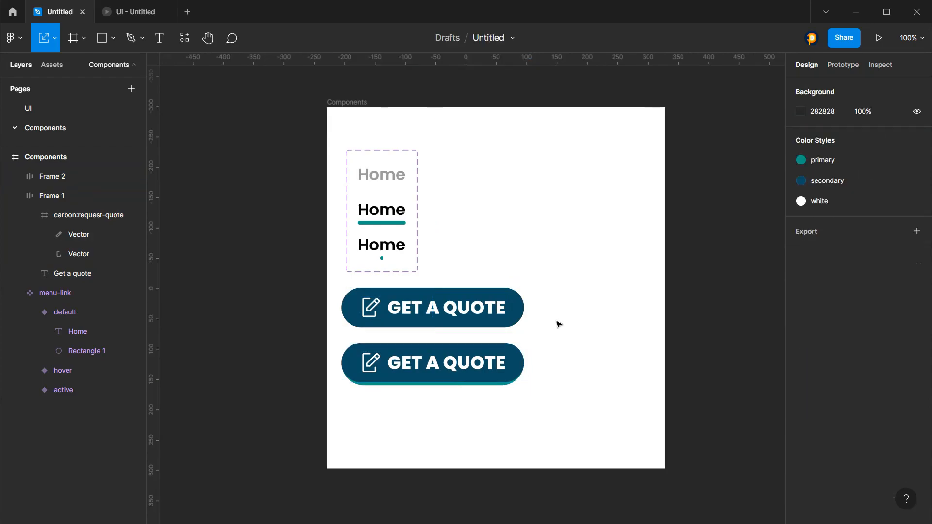
click(496, 358)
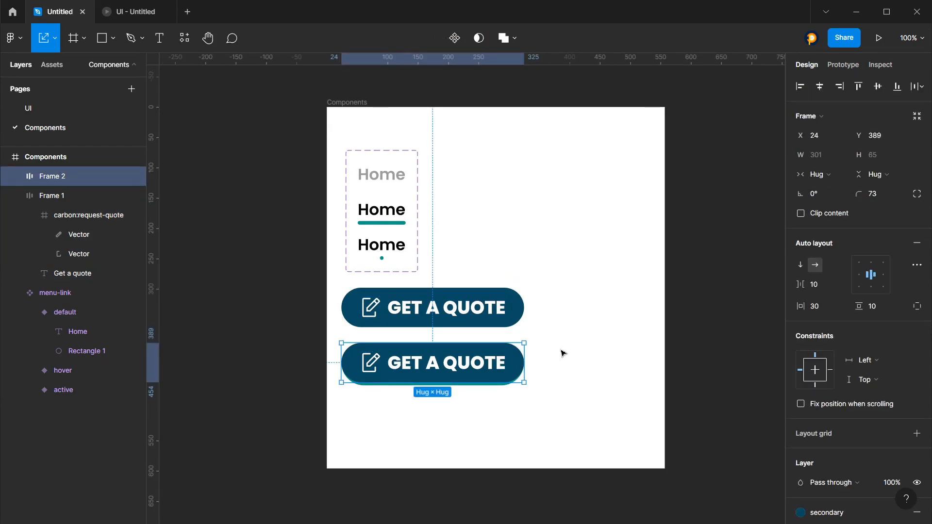
scroll(874, 375, down, 5)
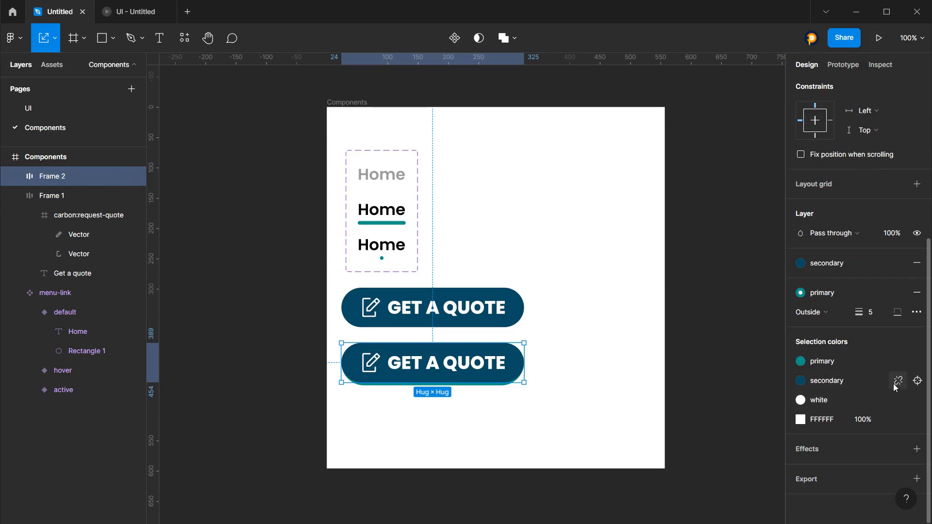
click(897, 381)
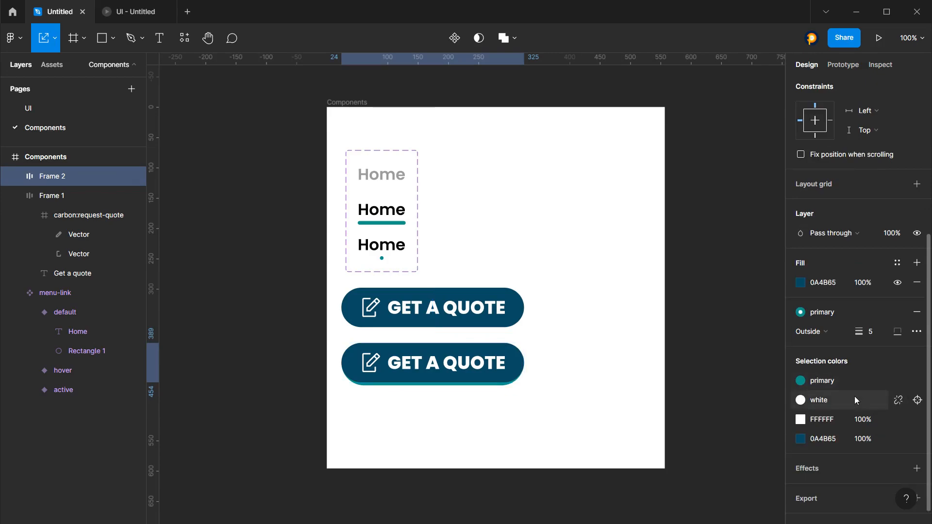
click(801, 439)
click(728, 466)
mouse_move(773, 281)
mouse_down()
mouse_move(778, 304)
mouse_move(777, 267)
mouse_move(779, 277)
mouse_up()
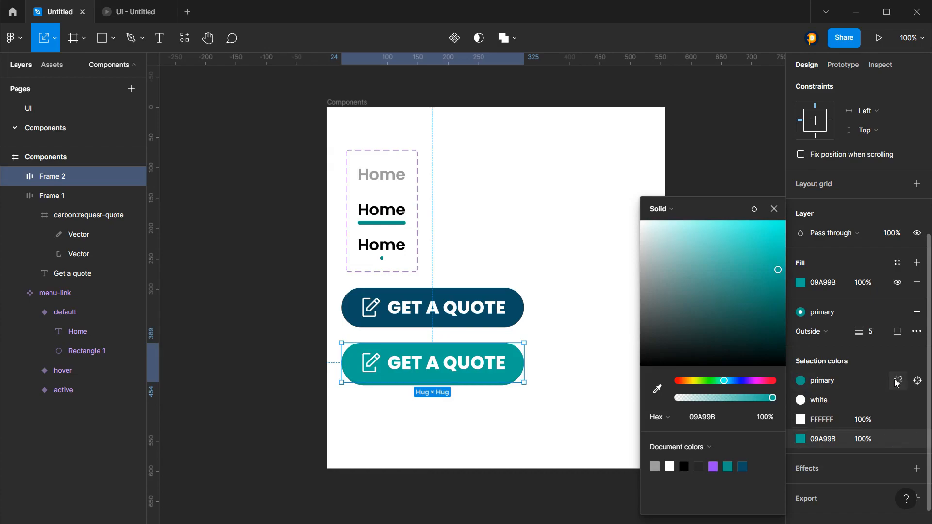
click(896, 382)
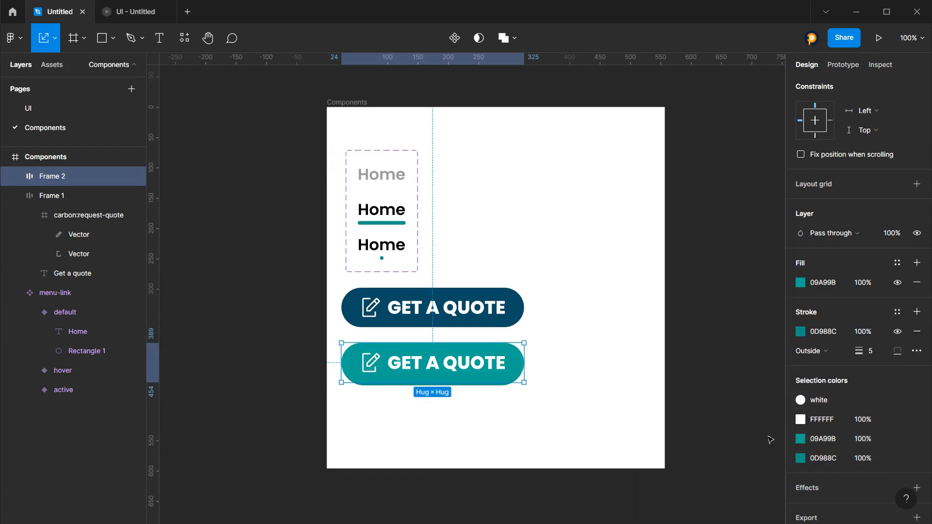
key(ctrl+z)
key(ctrl+z)
key(ctrl+z)
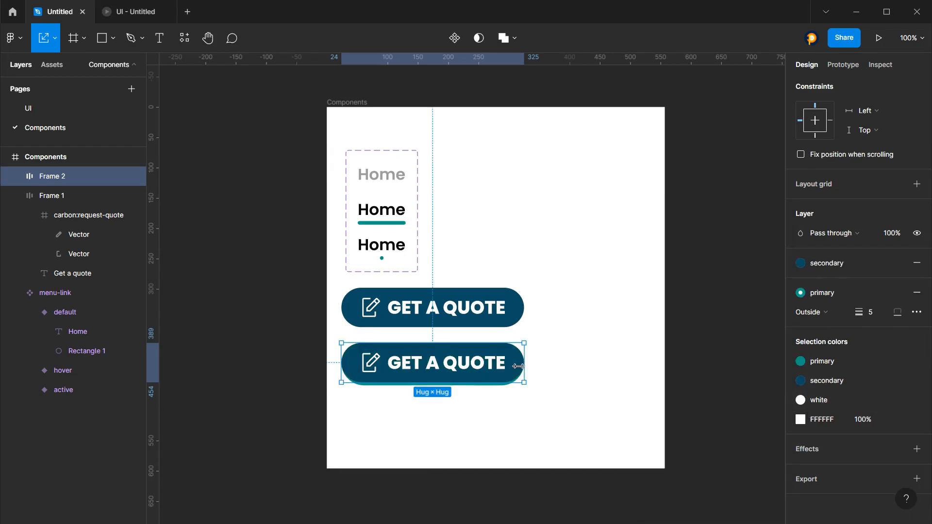
Detach the lower button's stroke from the primary colour style and set its colour to 028075
click(917, 361)
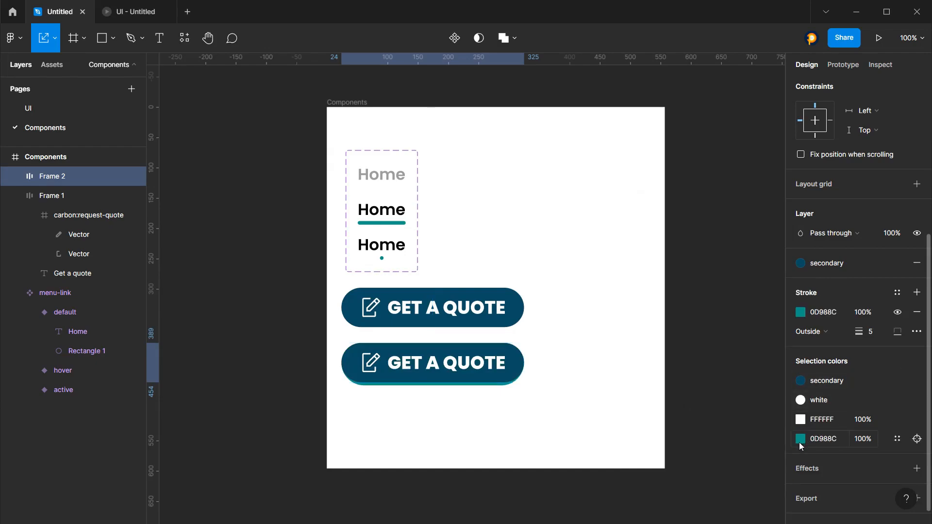
click(800, 439)
text(028075)
key(Return)
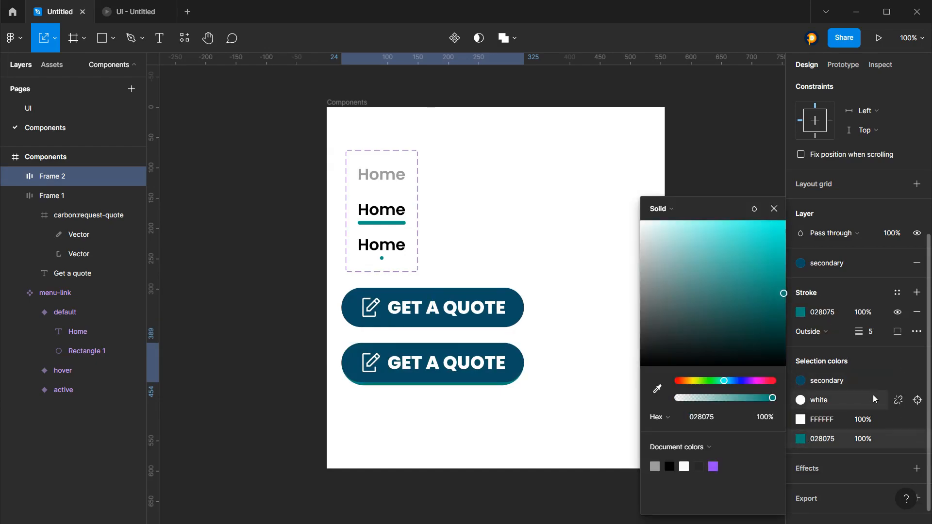
Detach the lower button's fill from the secondary style and apply the primary colour style instead
click(904, 380)
click(897, 459)
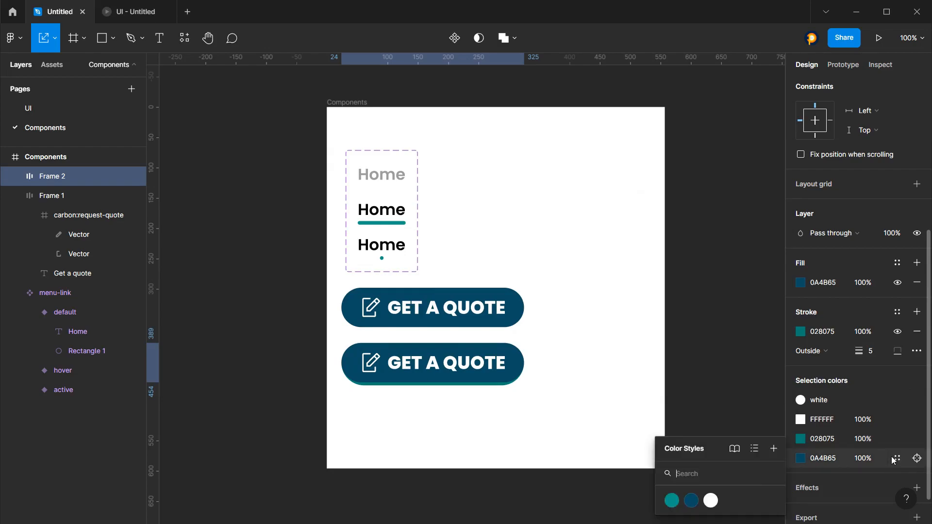
click(670, 500)
click(590, 361)
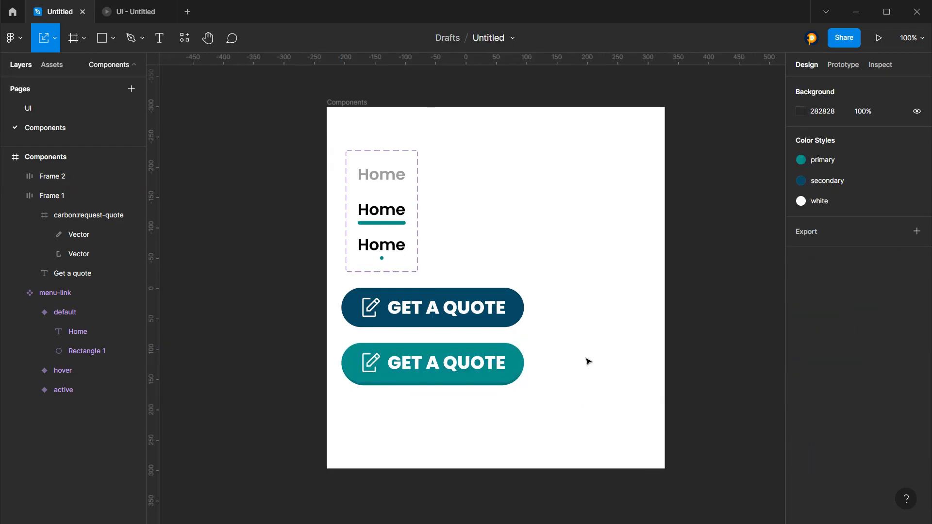
click(481, 368)
click(564, 301)
click(499, 312)
click(561, 320)
Rename the dark blue GET A QUOTE button's frame to cta/default
click(49, 195)
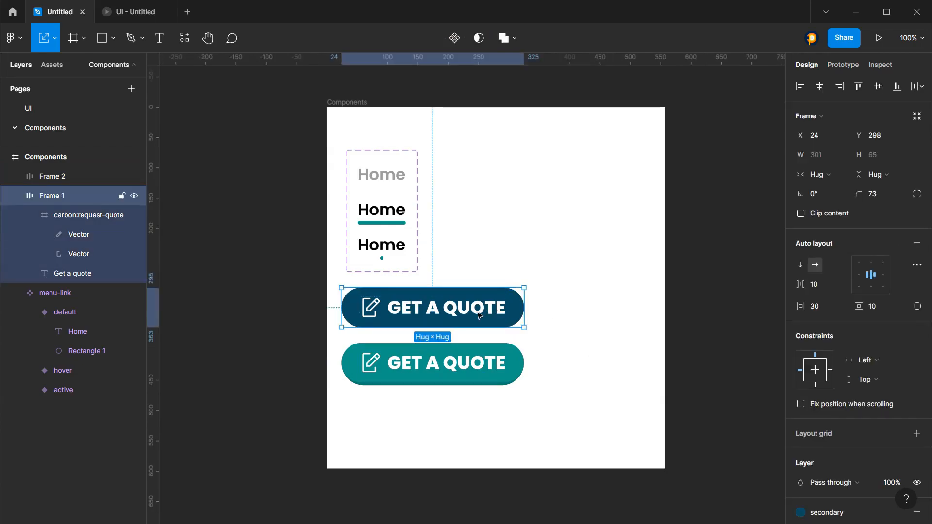
double_click(48, 196)
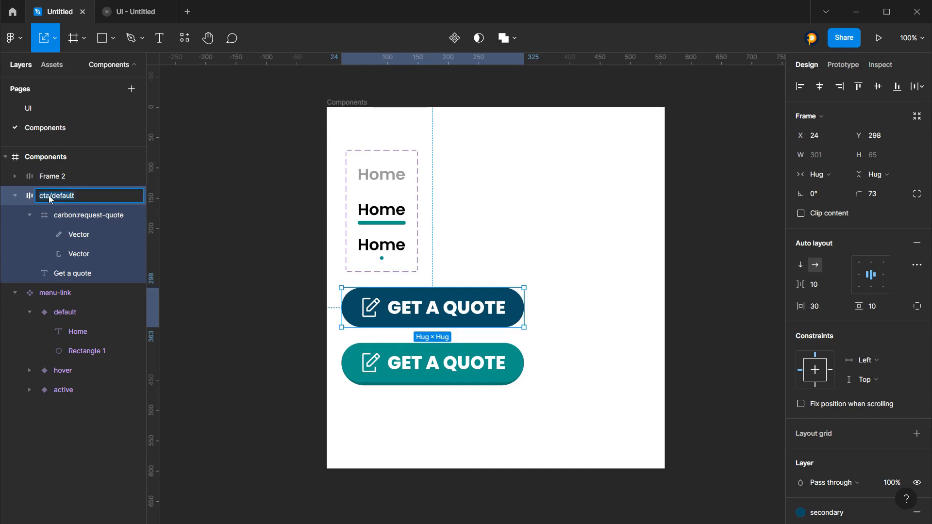
key(Return)
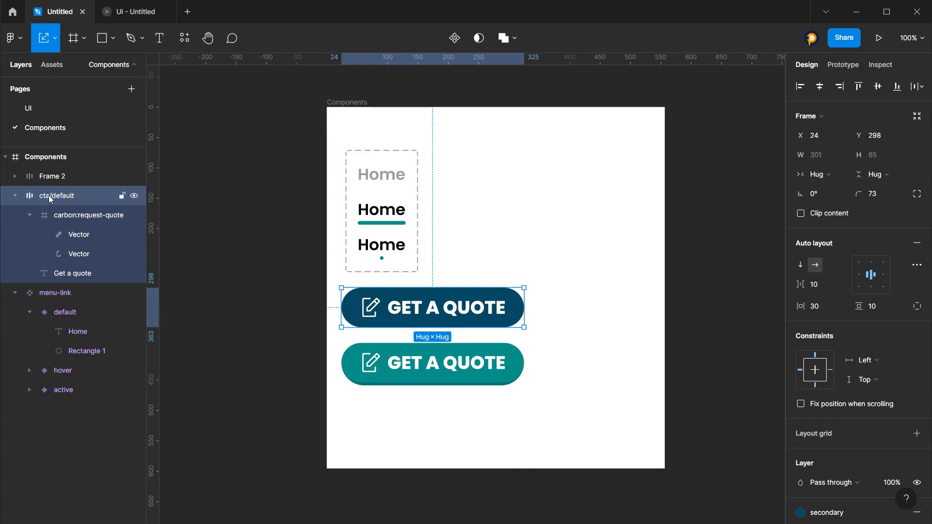
Rename the teal GET A QUOTE button's frame to cta/hover
click(52, 176)
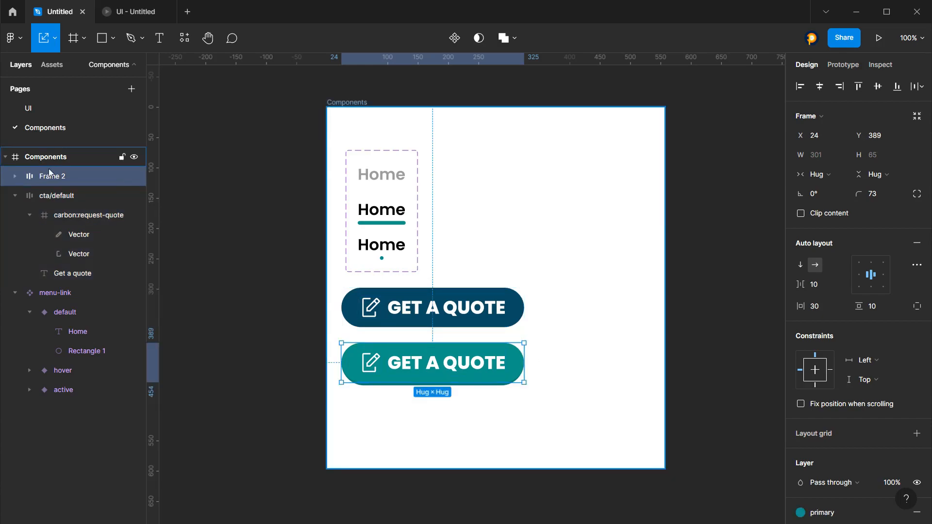
double_click(52, 176)
text(cta/default)
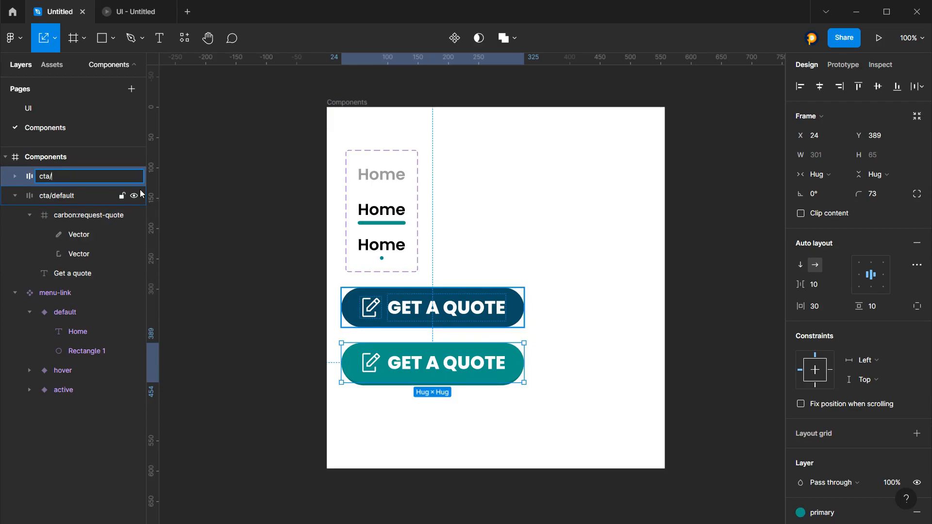
text(hover)
key(Return)
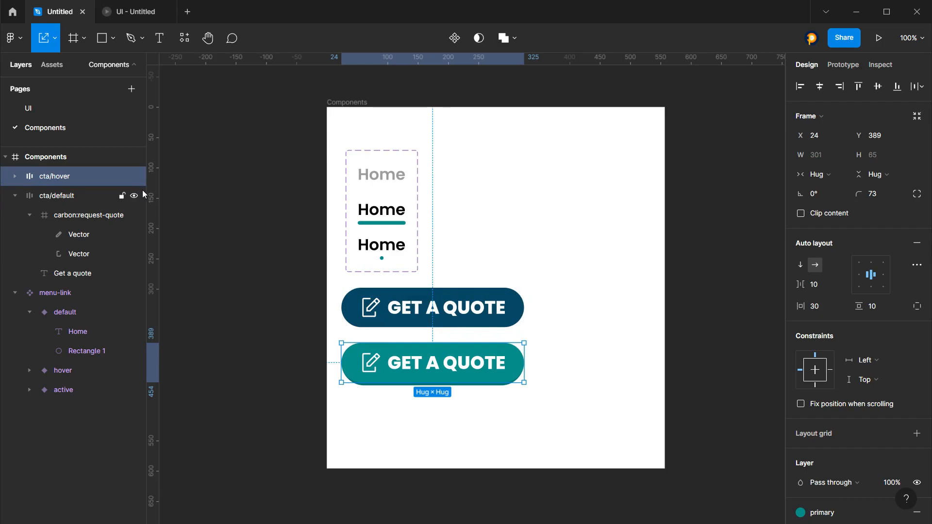
click(571, 302)
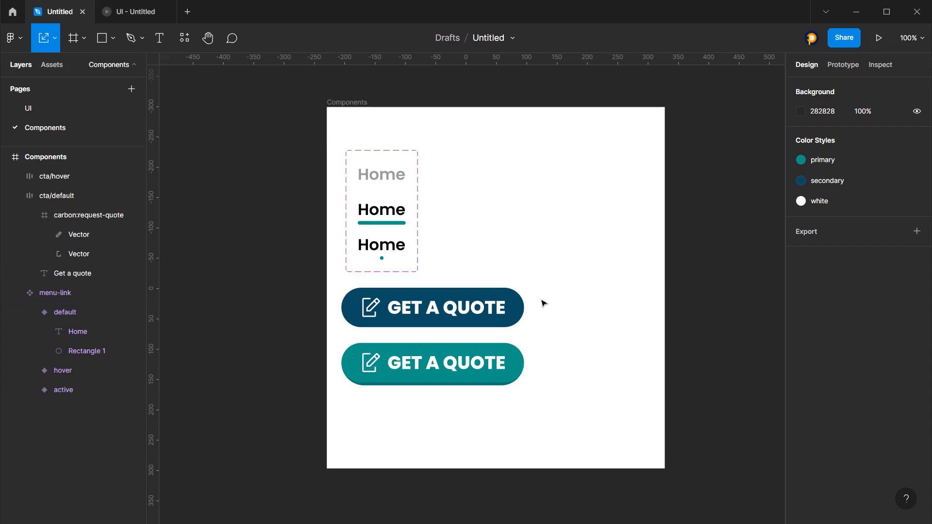
Convert both GET A QUOTE buttons into components combined as variants, and left-align the set beneath the menu-link set
drag(567, 310, 397, 394)
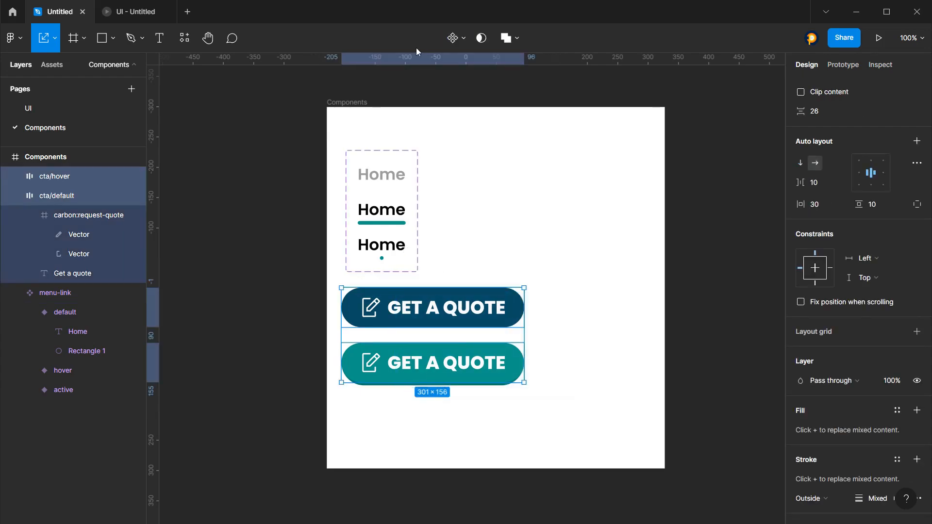
click(464, 44)
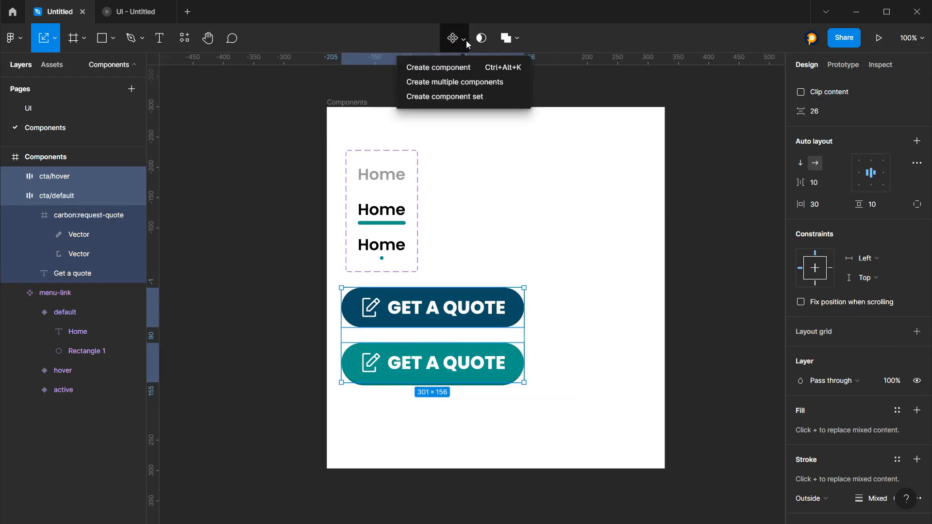
click(452, 82)
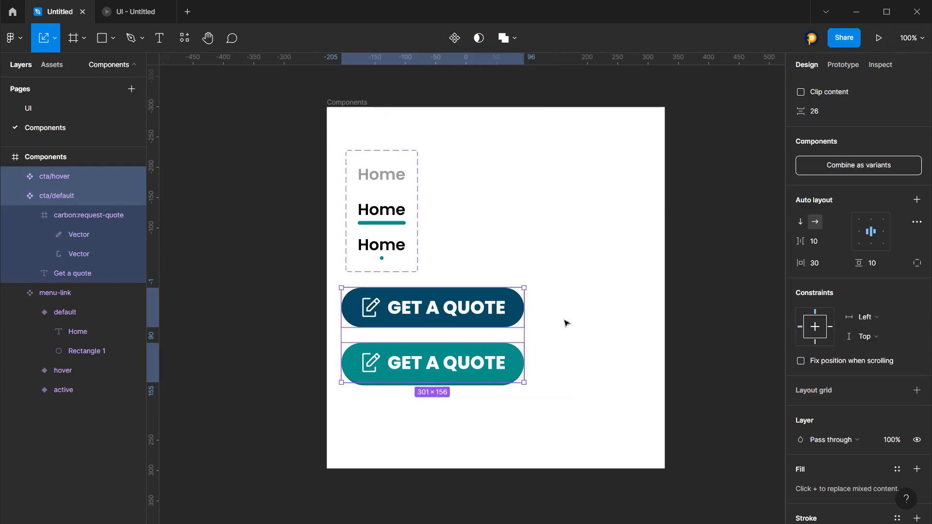
click(856, 164)
drag(482, 321, 466, 342)
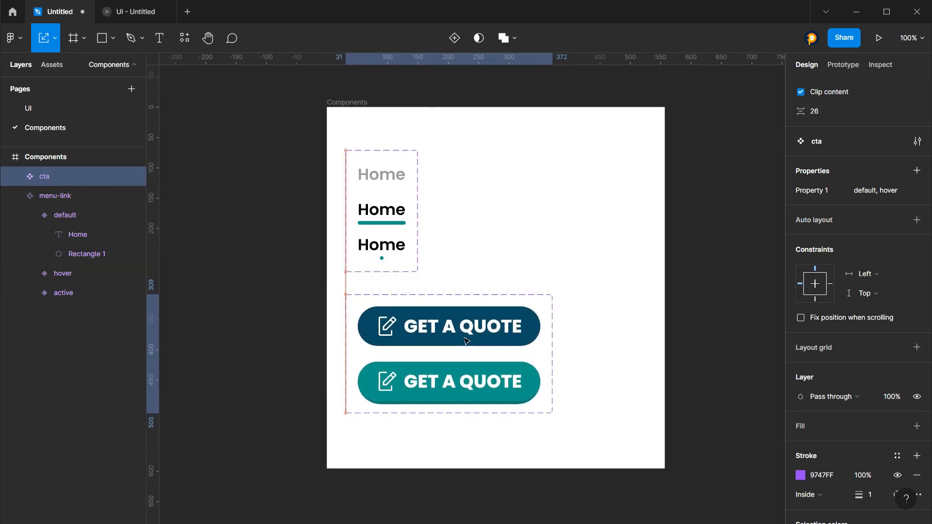
Reorder the variants in the cta component set so that default sits above hover
click(450, 325)
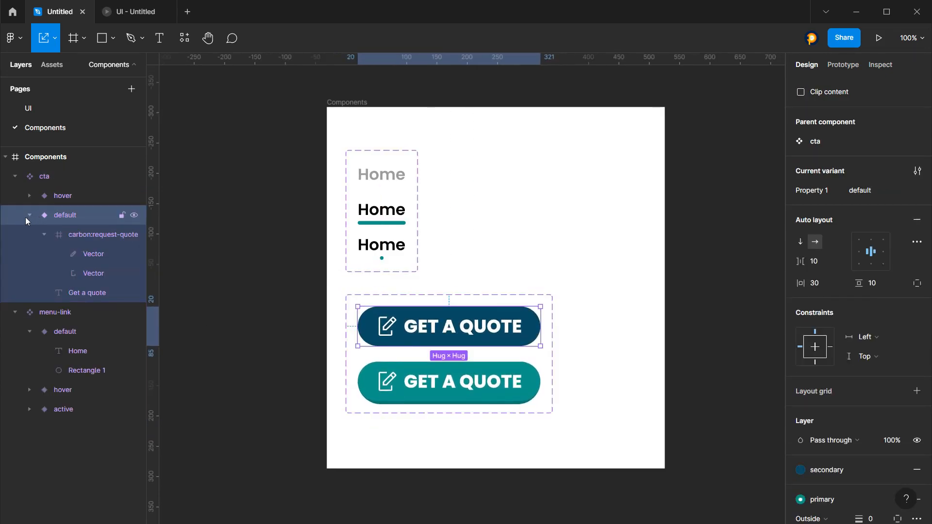
click(29, 215)
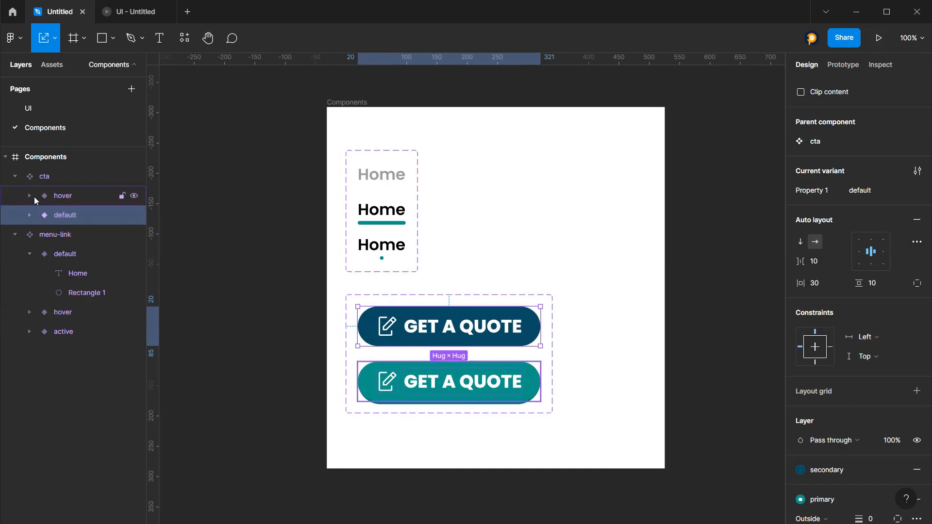
drag(69, 199, 69, 223)
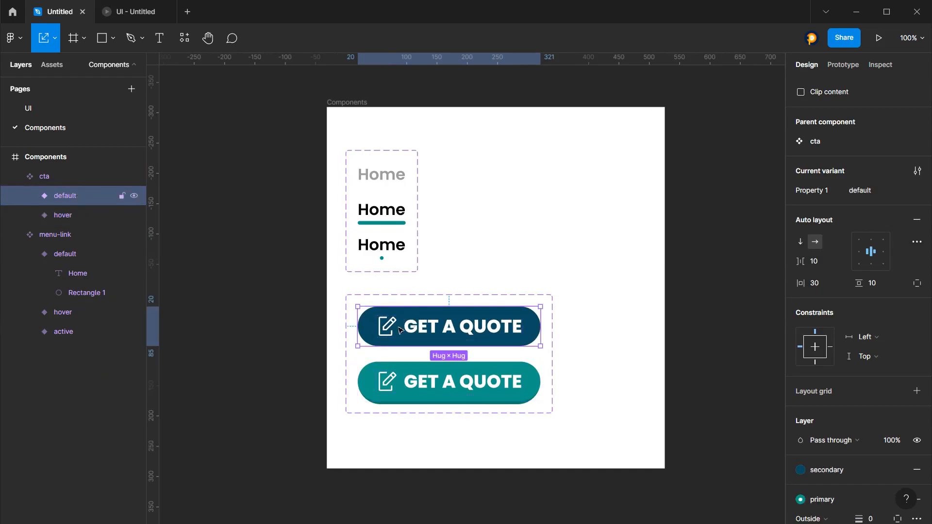
click(464, 272)
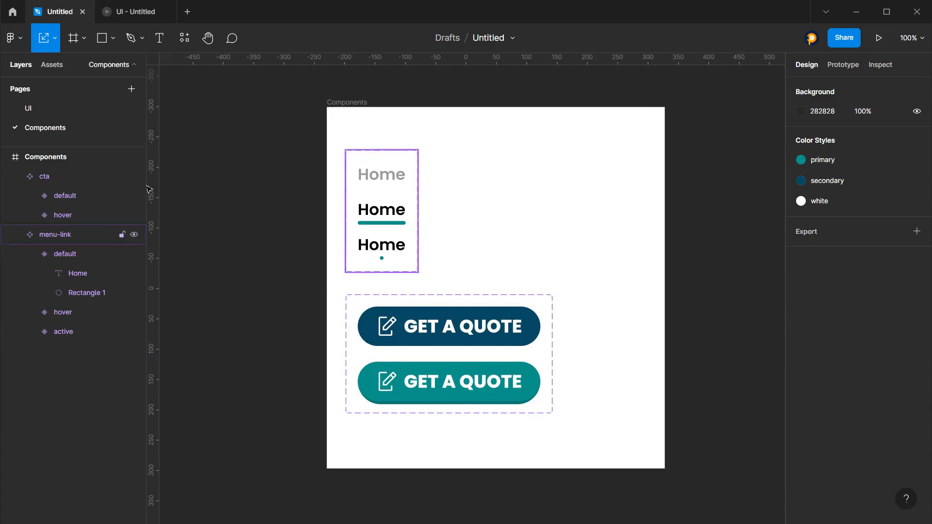
Place an instance of the cta component on the UI page, in the header after the menu links
click(51, 64)
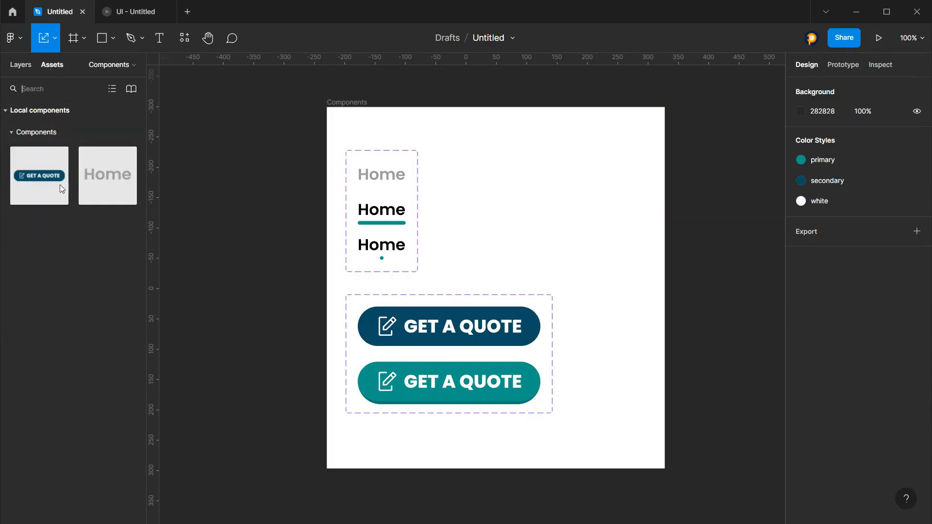
click(20, 68)
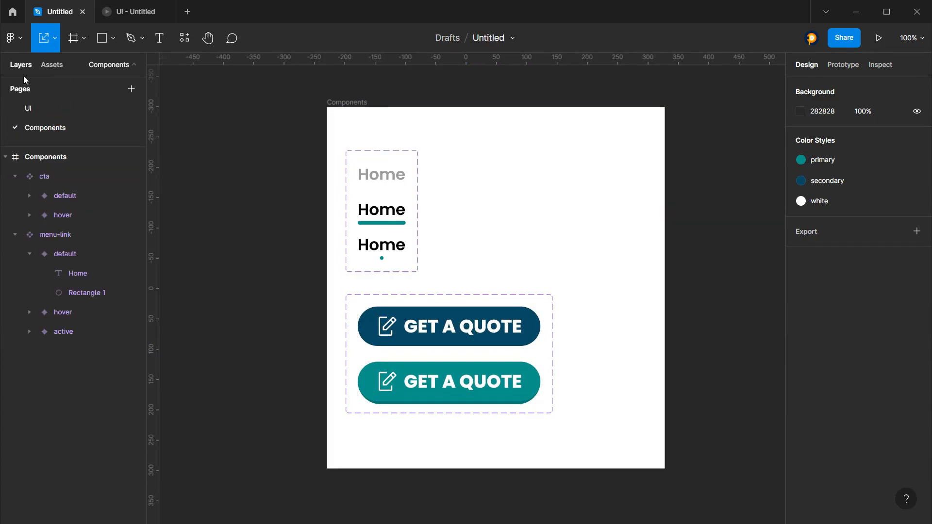
click(34, 110)
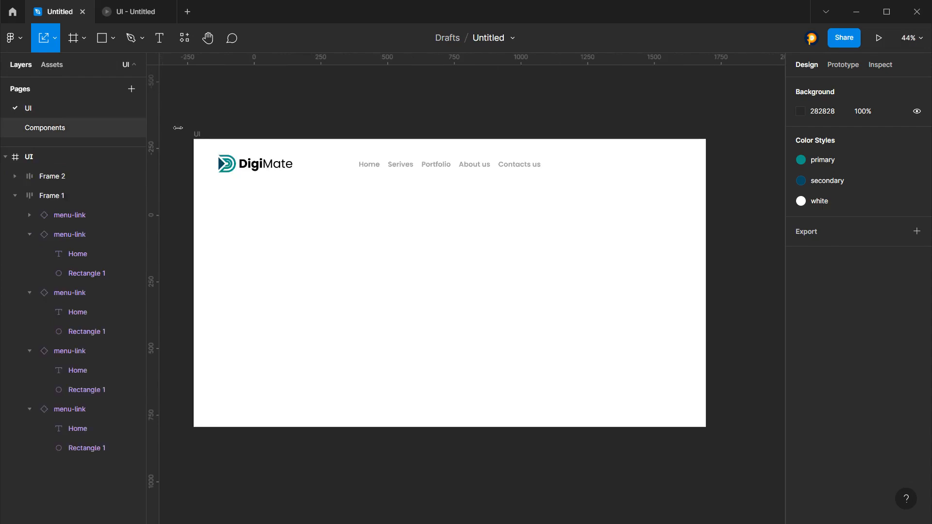
click(46, 65)
drag(35, 167, 624, 169)
click(300, 195)
Align the header's logo, menu and GET A QUOTE button on their vertical centres and distribute their horizontal spacing evenly
drag(226, 196, 598, 153)
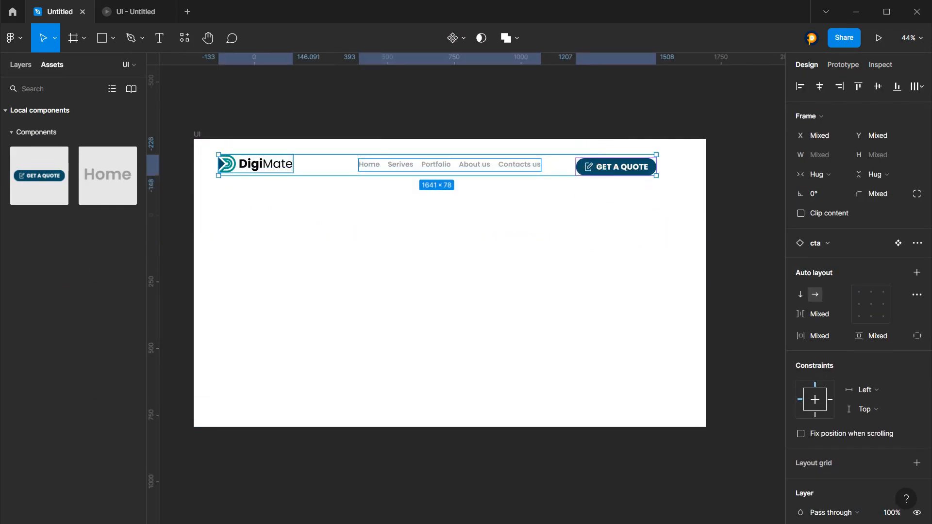
click(19, 66)
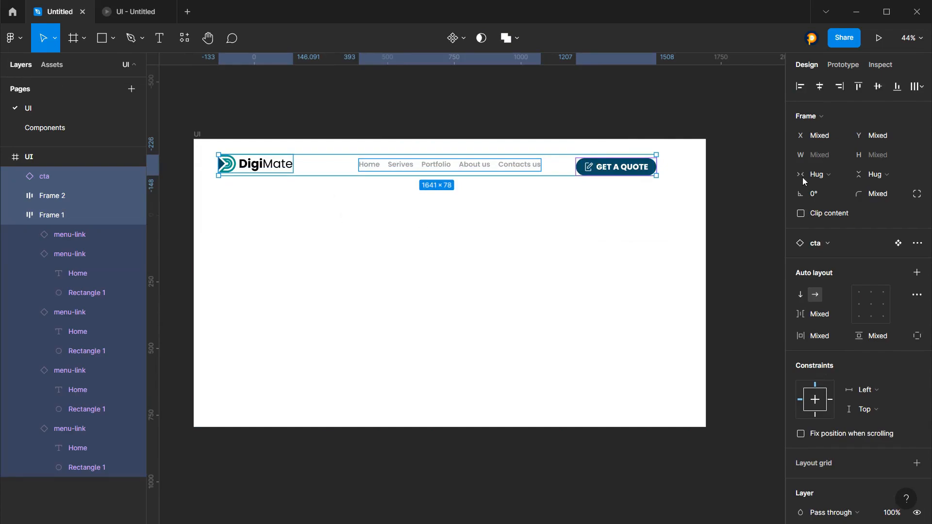
click(879, 88)
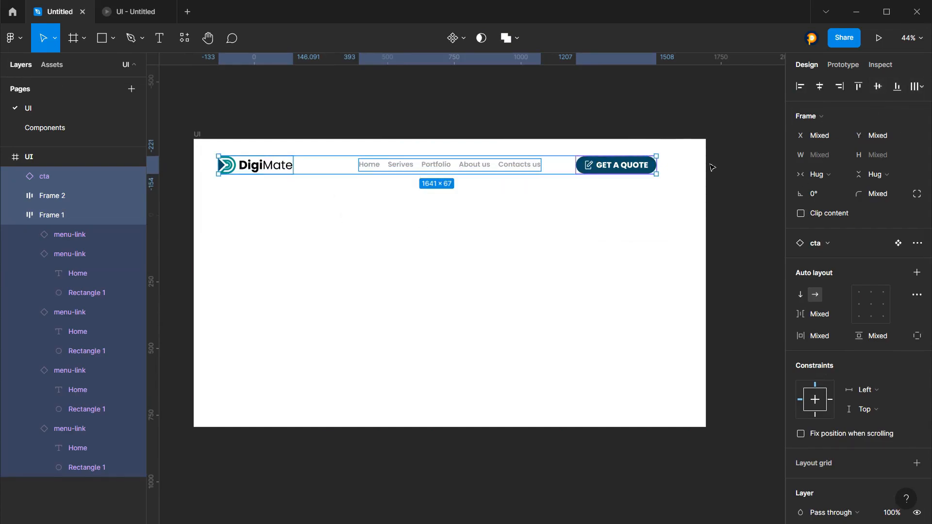
click(917, 87)
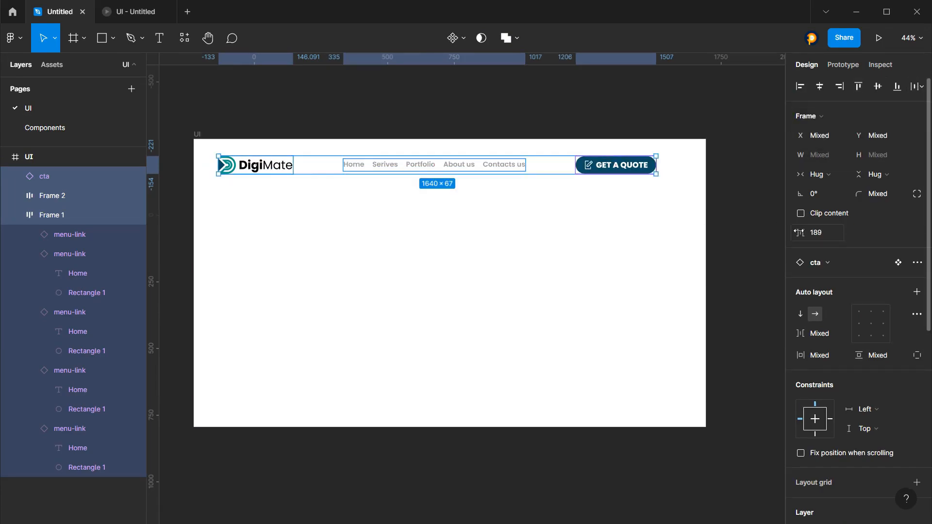
click(821, 175)
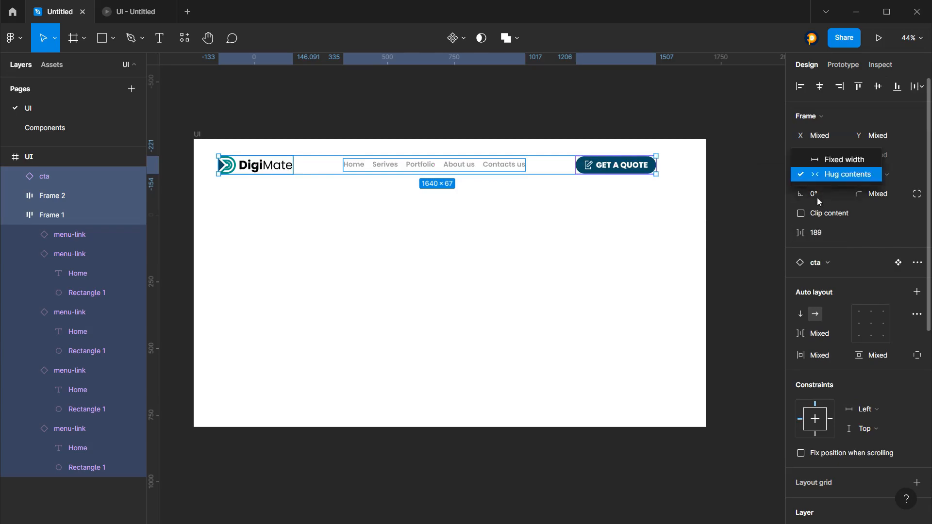
click(827, 158)
click(832, 155)
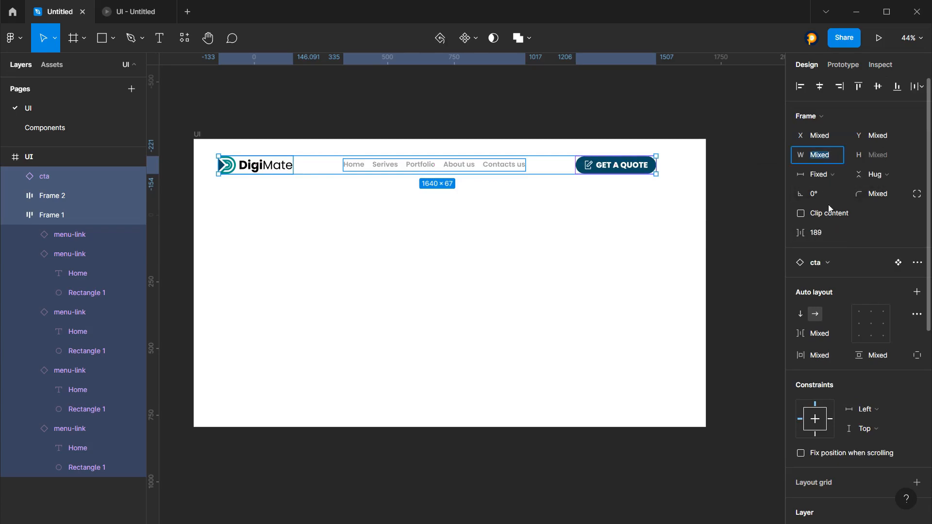
text(1600)
key(Return)
key(ctrl+z)
key(ctrl+z)
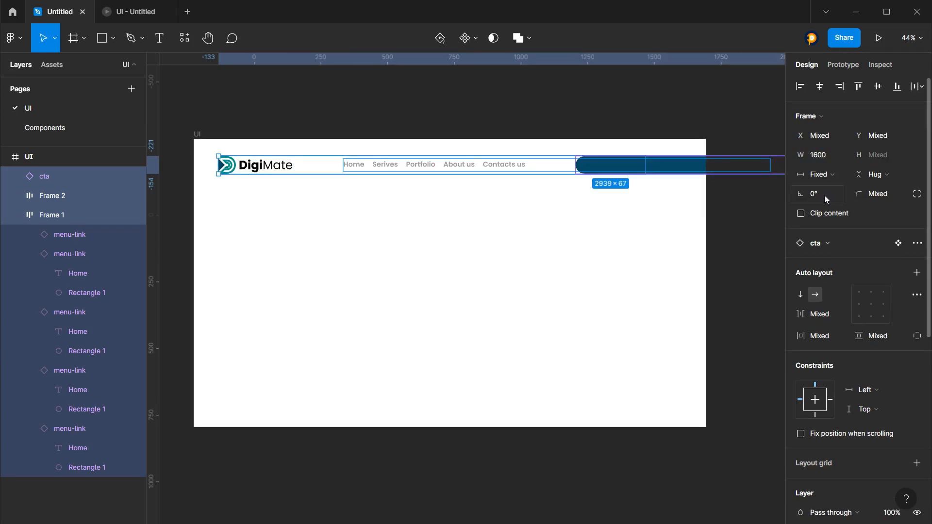
click(688, 200)
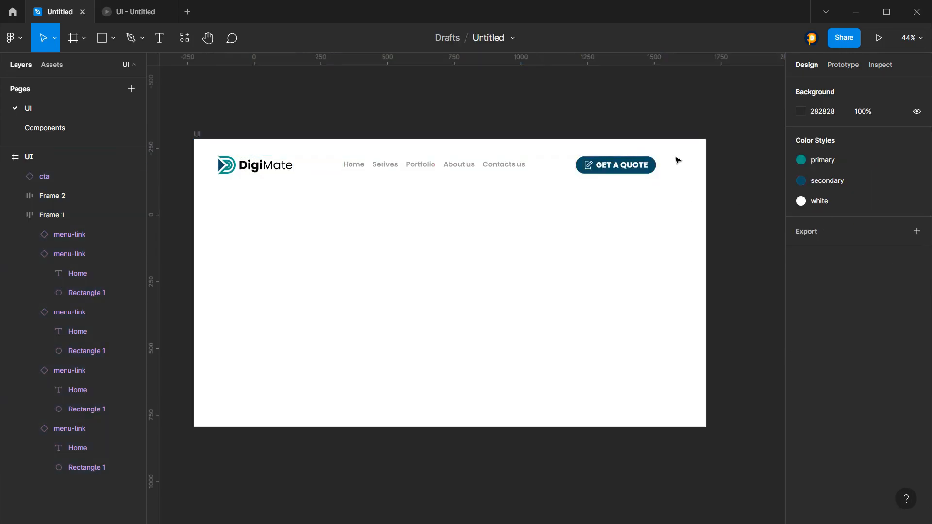
Add a column layout grid to the UI frame with 2 columns and a 1600 gutter
click(197, 134)
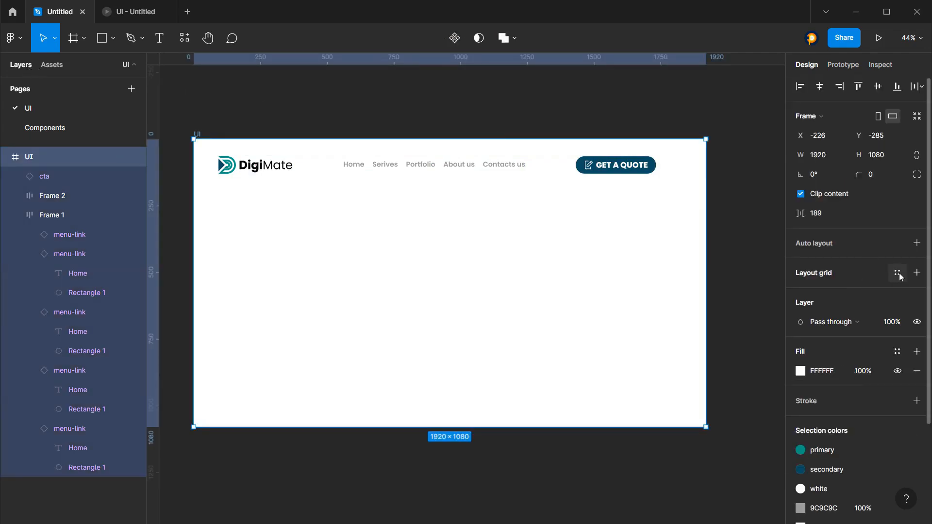
click(916, 273)
click(801, 292)
click(660, 295)
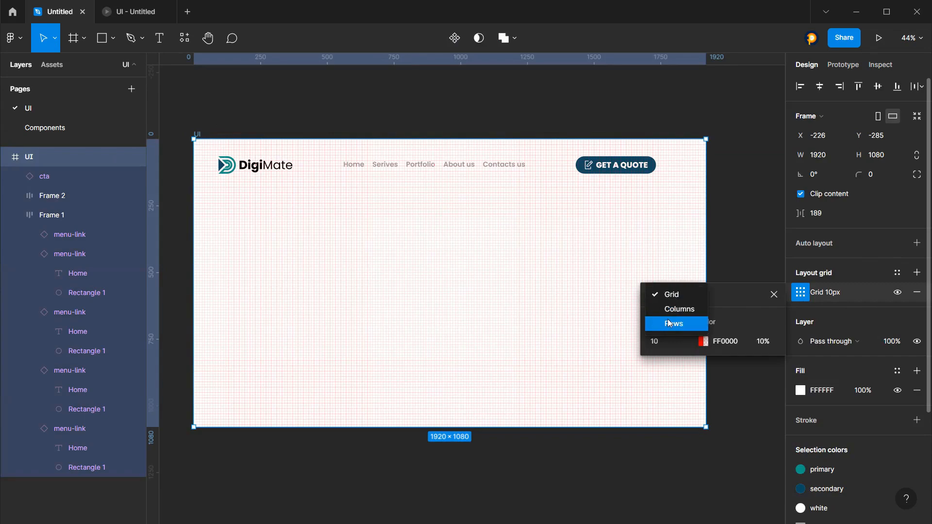
click(681, 309)
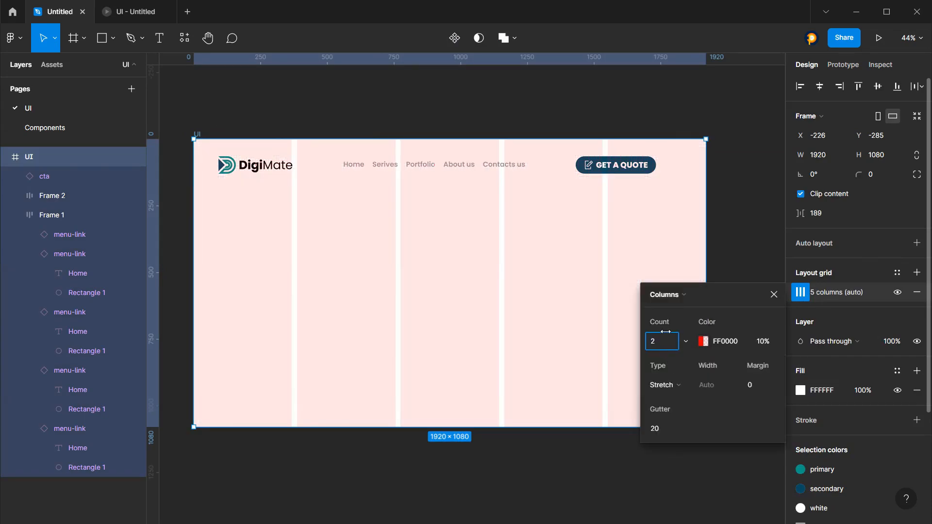
click(668, 431)
text(1600)
key(Return)
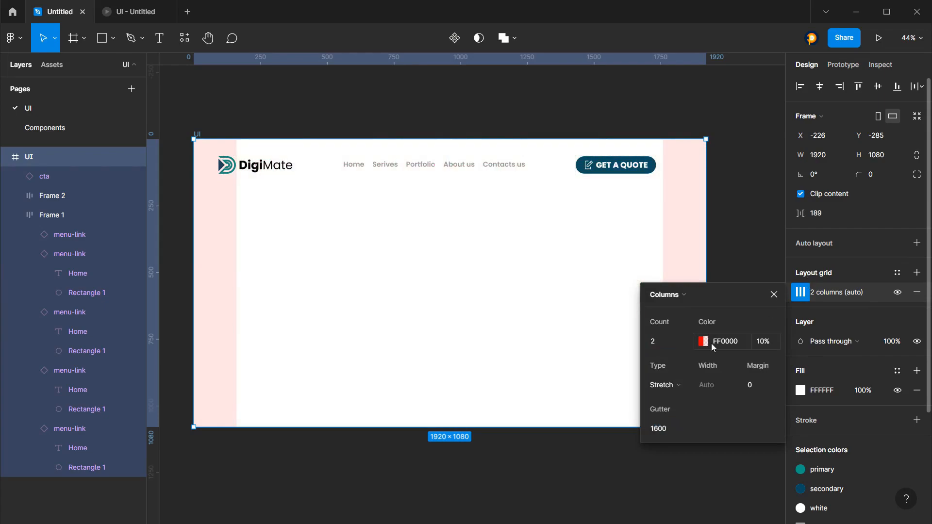
click(774, 294)
click(668, 253)
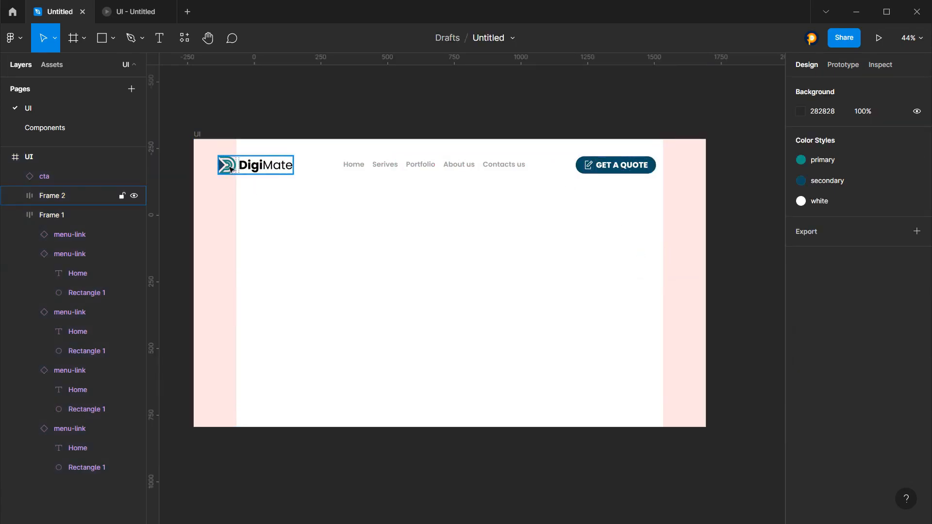
Scale the DigiMate logo's symbol down slightly with the Scale tool, keeping its proportions
click(226, 166)
click(226, 166)
scroll(225, 167, up, 3)
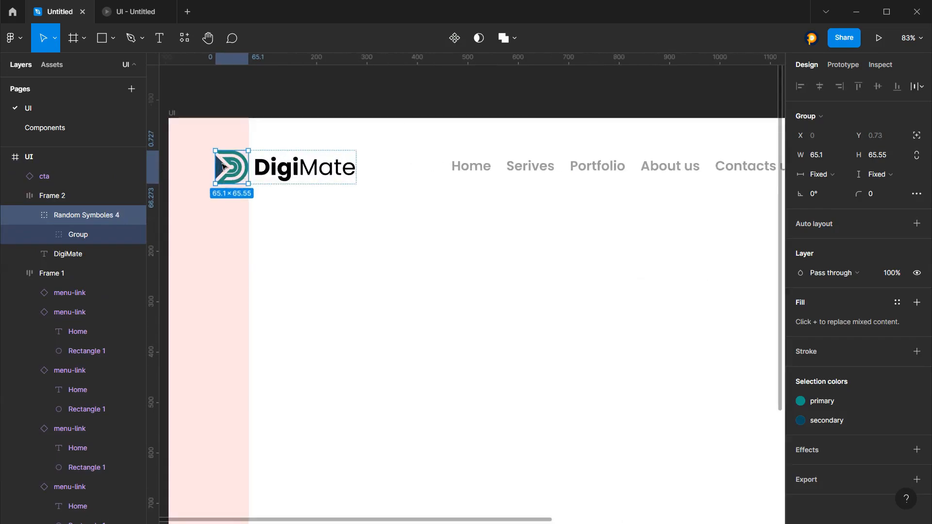
key(k)
drag(248, 182, 245, 180)
click(325, 217)
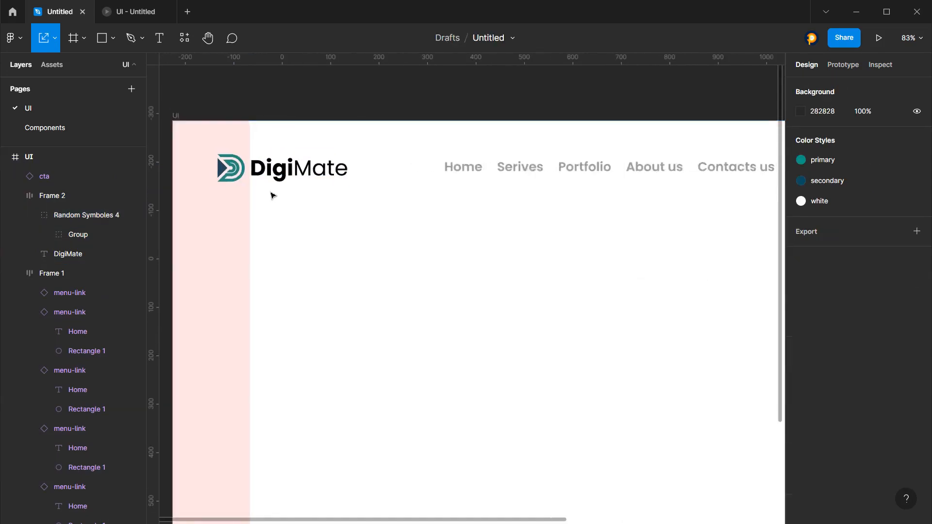
scroll(272, 193, down, 4)
scroll(384, 179, up, 2)
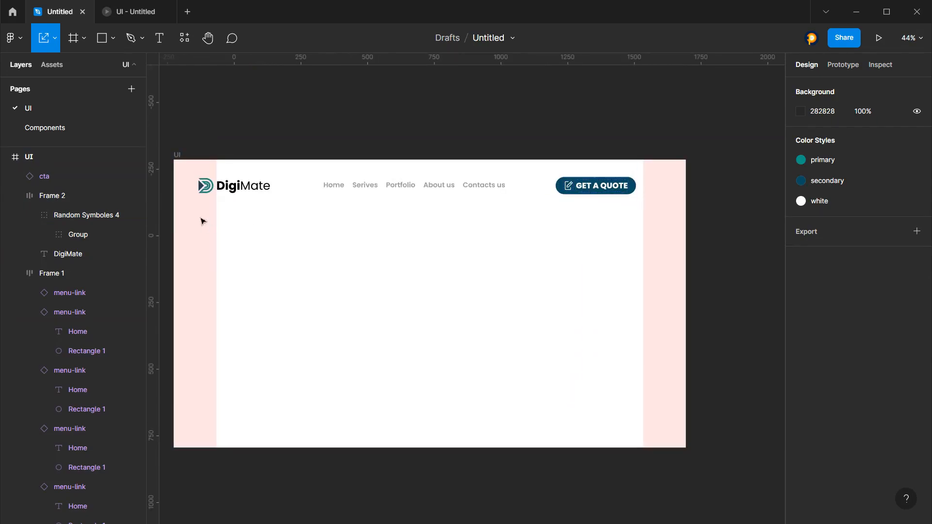
Rename the frame holding the DigiMate symbol and text as logo and collapse its layers
drag(204, 204, 602, 186)
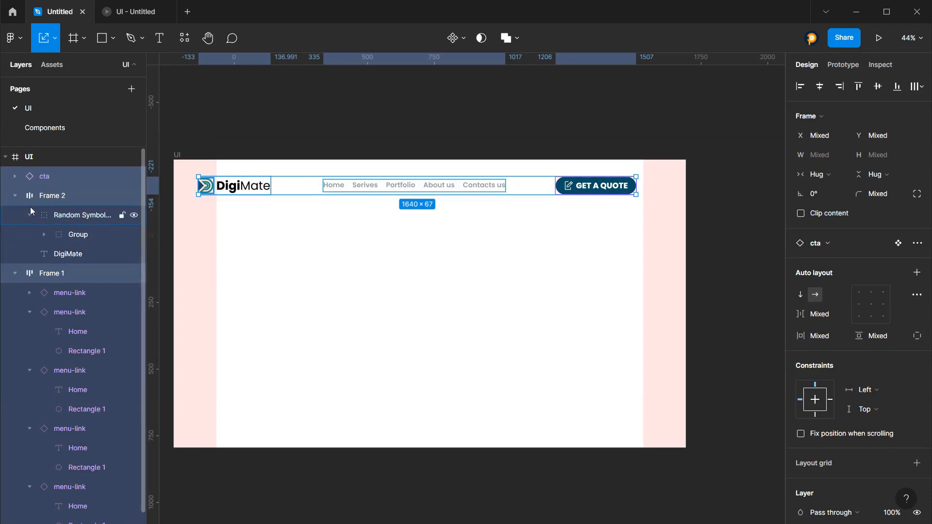
click(58, 196)
double_click(61, 196)
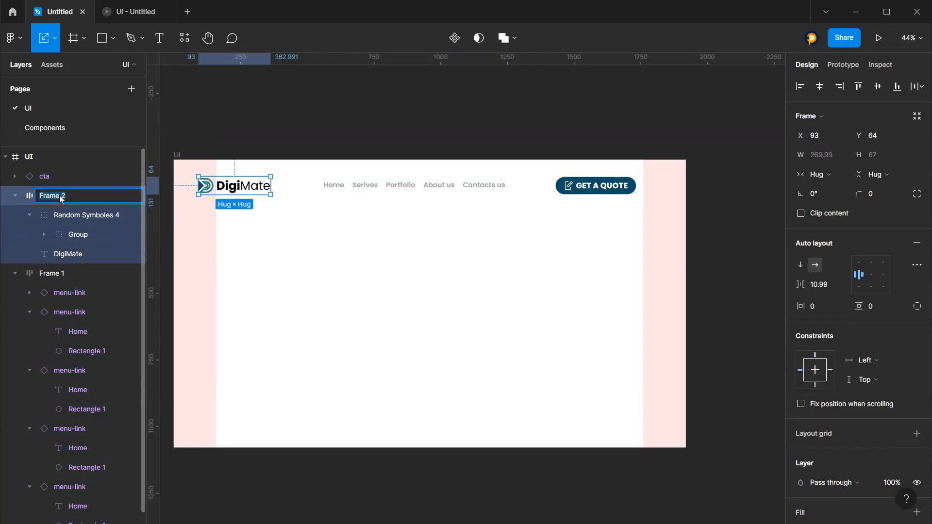
text(logo)
key(Return)
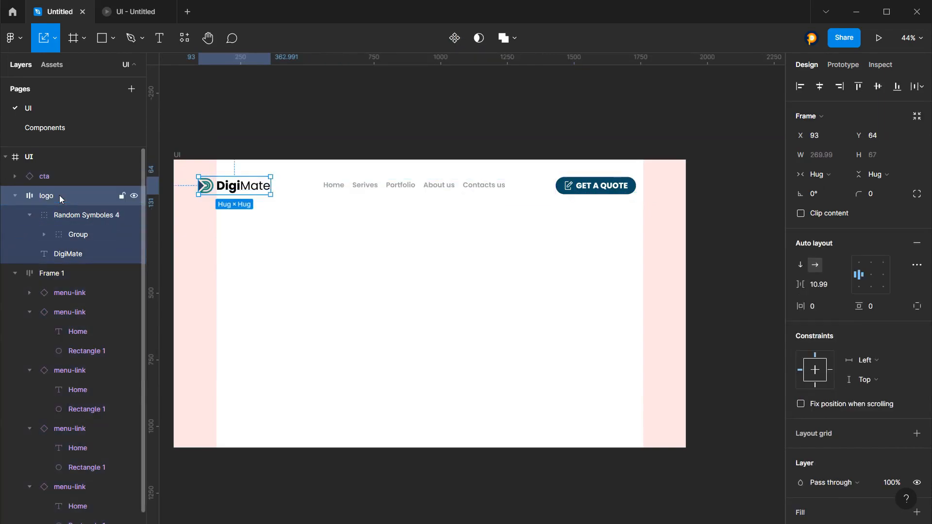
click(14, 195)
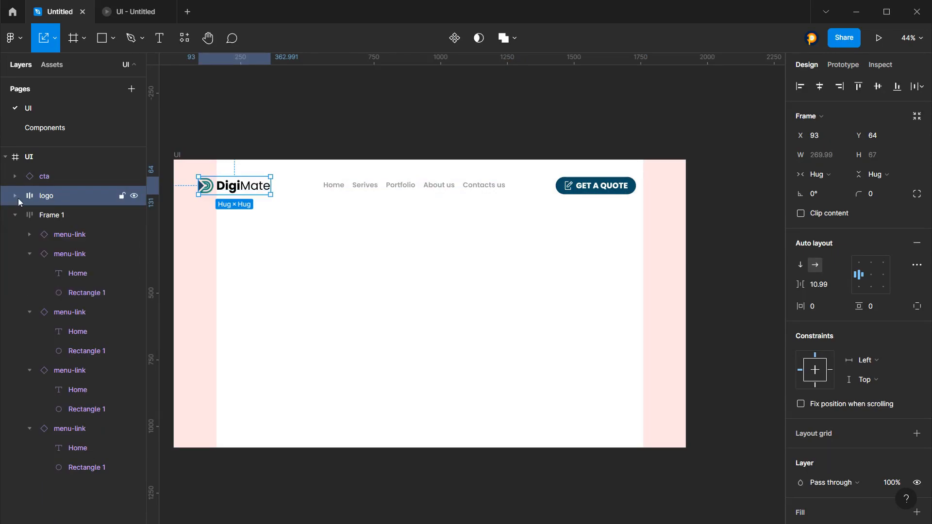
Rename the frame holding the five navigation links as menu-links and collapse its layers
click(64, 217)
double_click(58, 215)
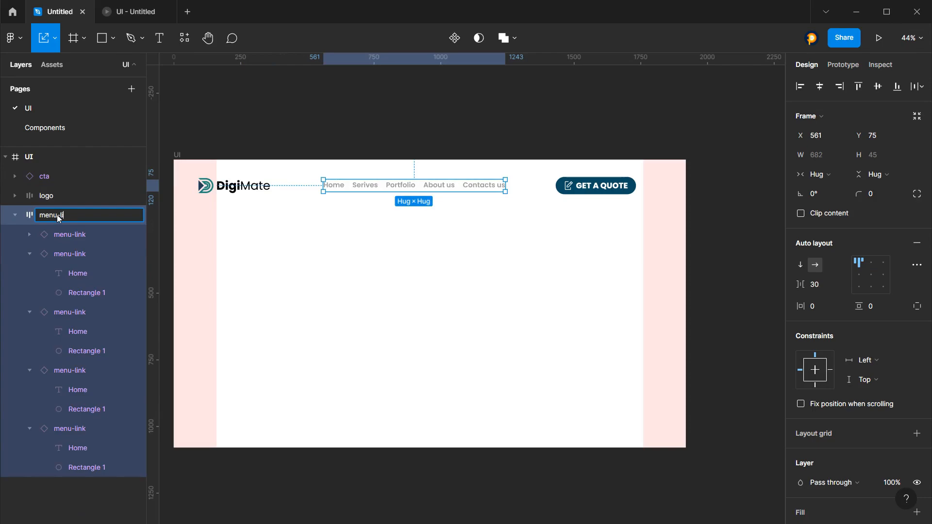
text(menu-links)
key(Return)
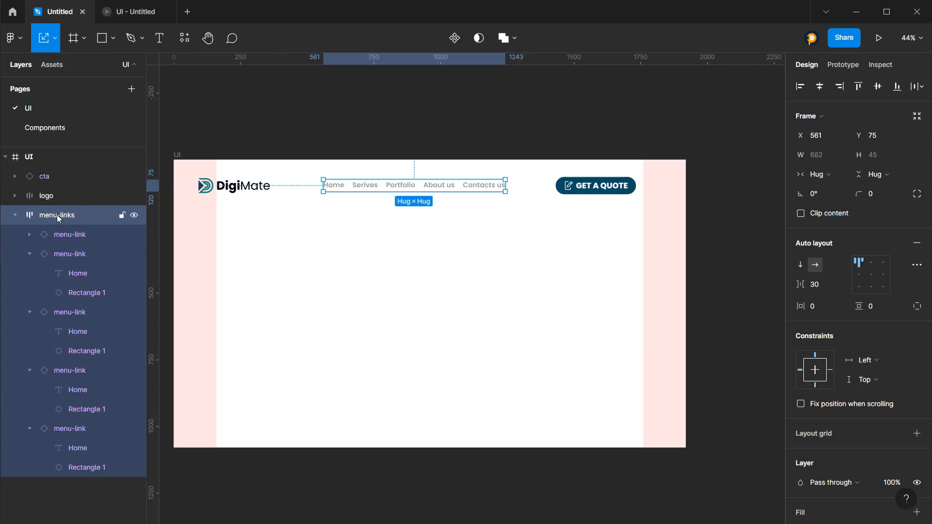
click(16, 216)
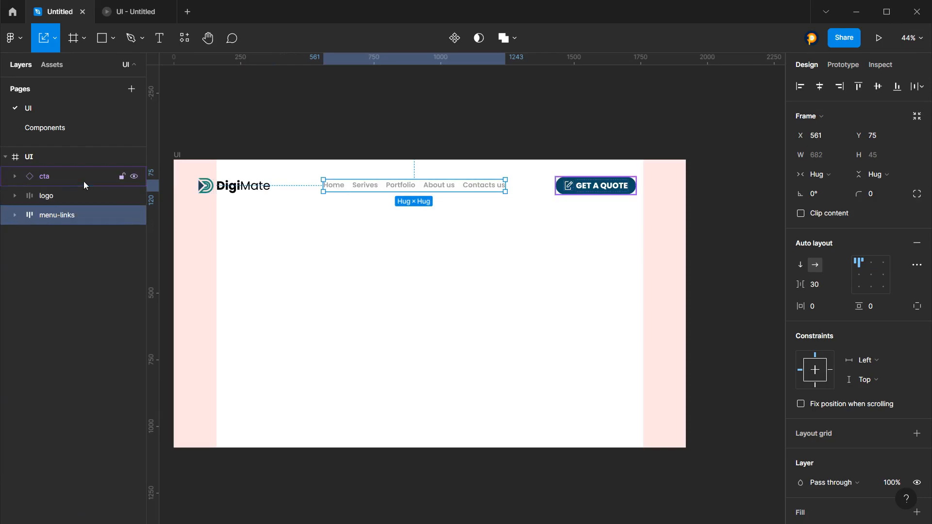
Wrap the logo, menu links and GET A QUOTE button in one horizontal auto layout frame and centre it horizontally on the page
click(219, 210)
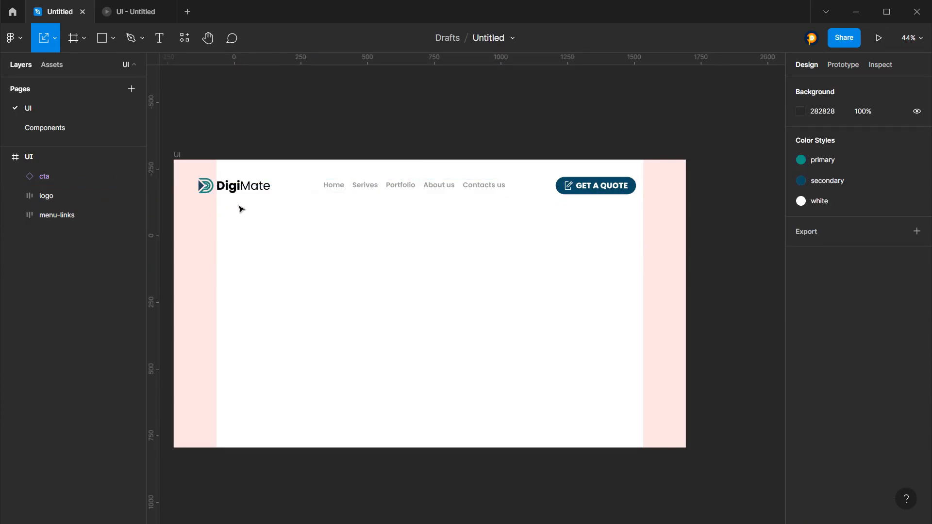
drag(203, 207, 639, 173)
key(shift+a)
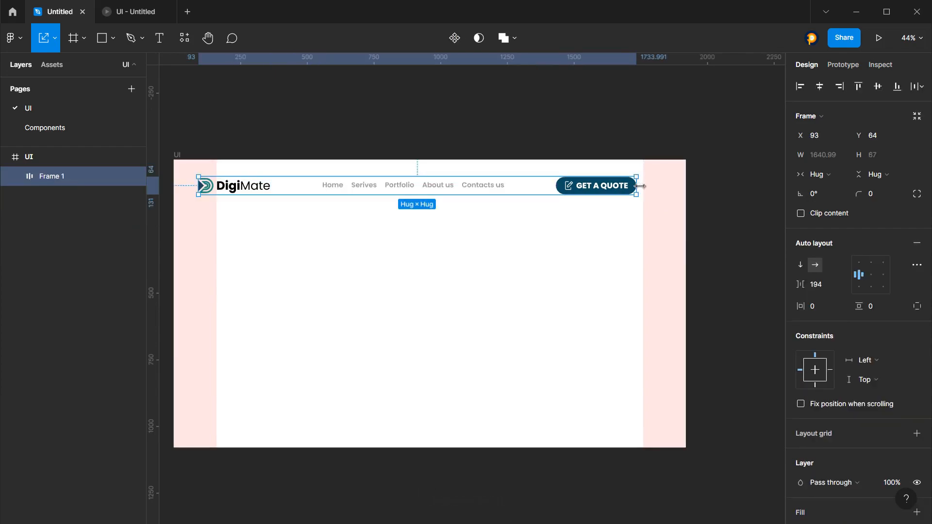
click(819, 86)
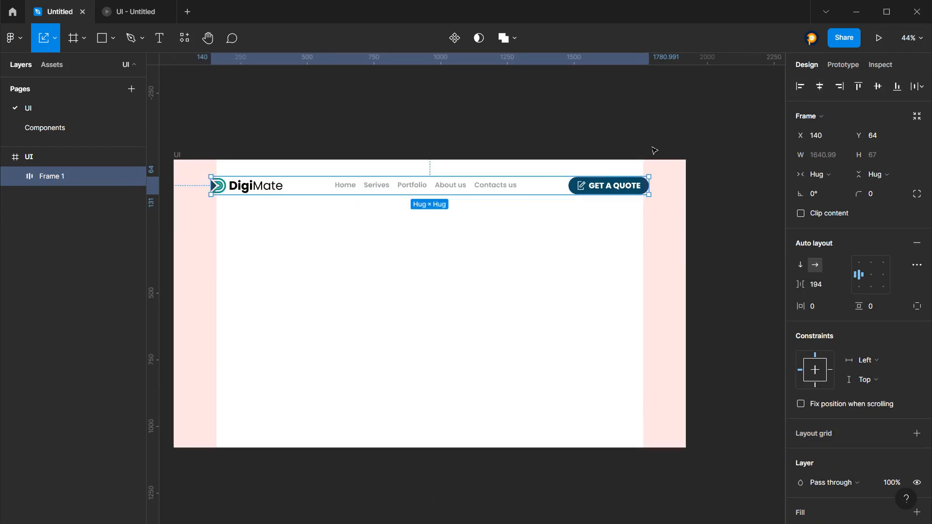
Set the header frame's item spacing to 175 and re-centre it horizontally so it fits between the two grid columns
drag(800, 284, 771, 281)
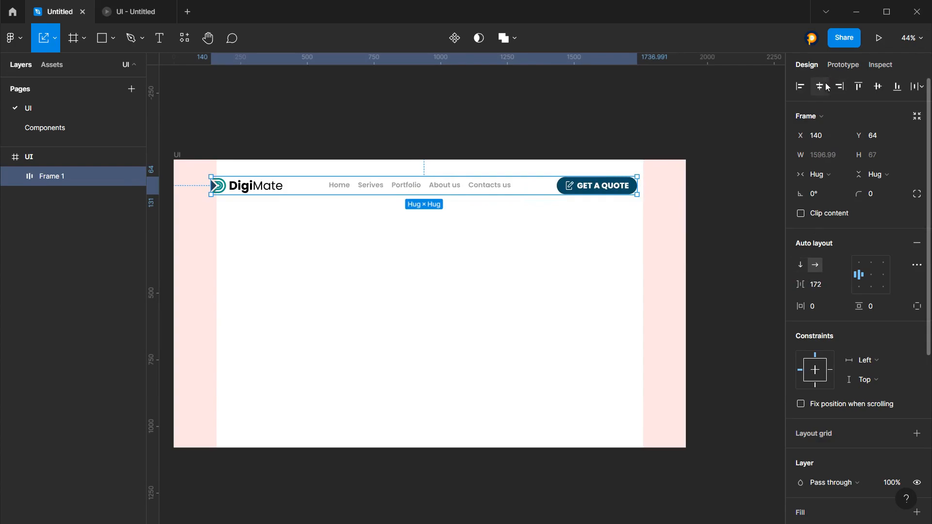
click(820, 88)
scroll(227, 171, up, 5)
drag(796, 284, 799, 284)
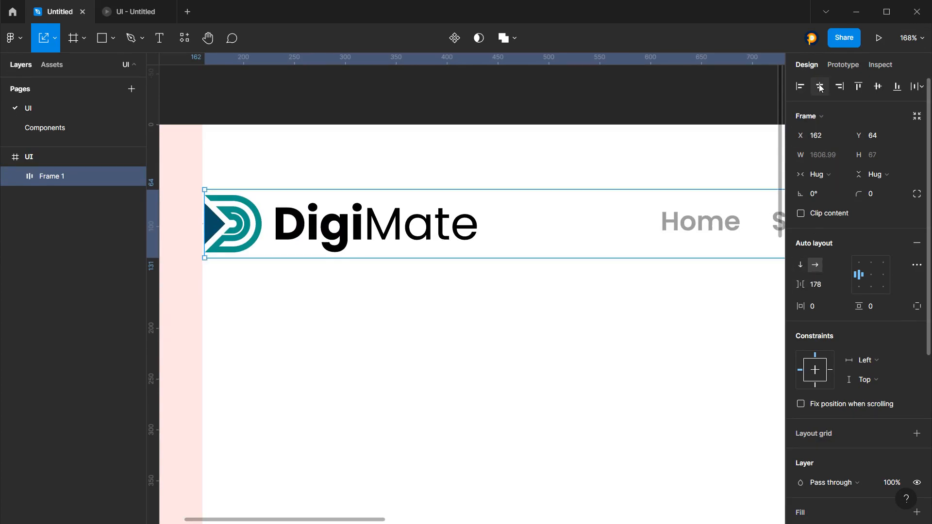
click(820, 87)
drag(799, 284, 799, 285)
click(820, 88)
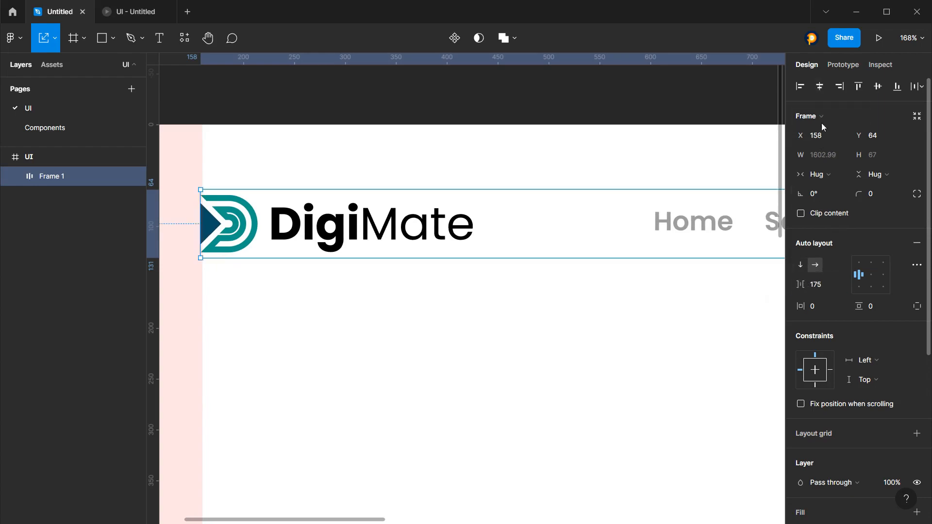
click(820, 89)
scroll(516, 329, down, 10)
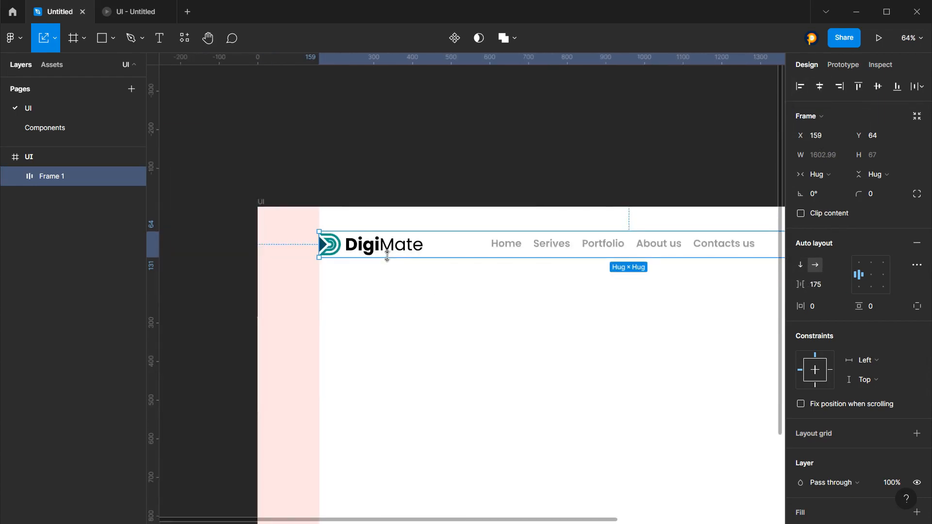
scroll(686, 266, up, 5)
scroll(682, 267, down, 8)
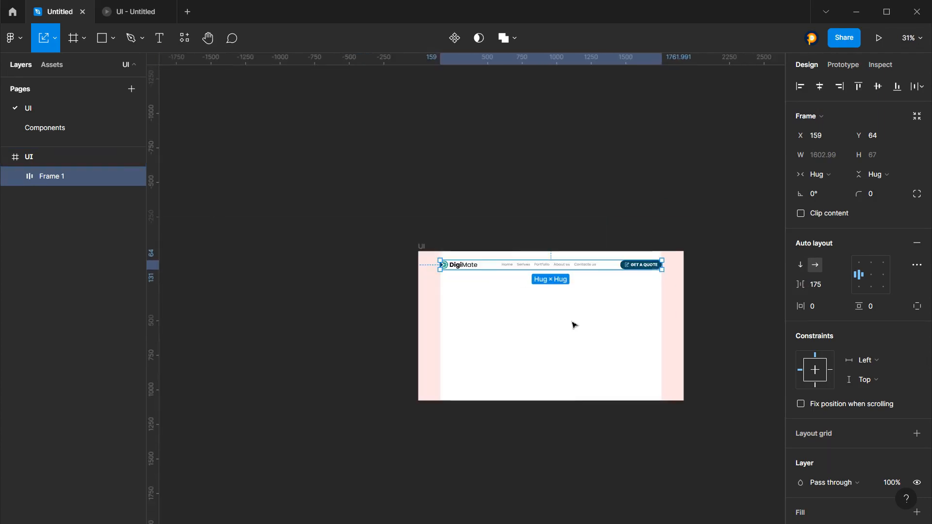
click(574, 325)
scroll(635, 437, up, 6)
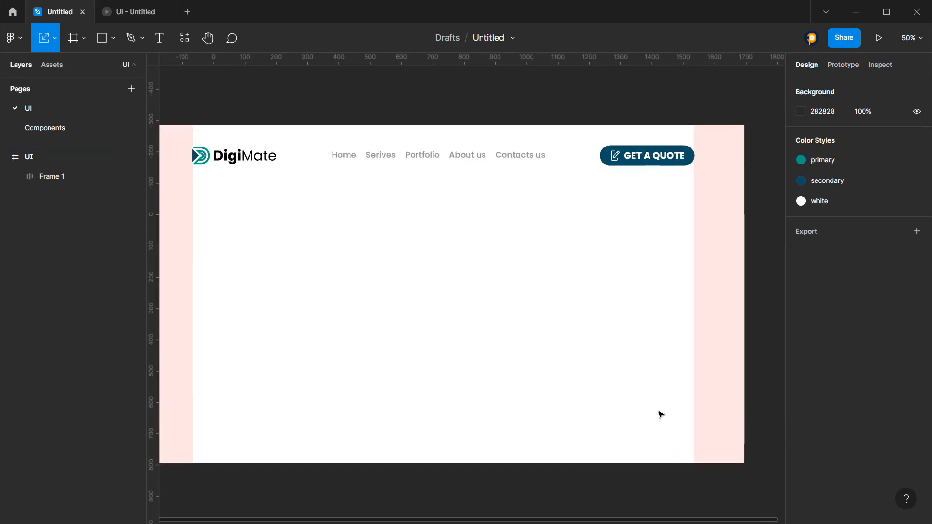
On the Components page, add a While hovering interaction to the cta's default variant that changes it to hover
key(alt+Tab)
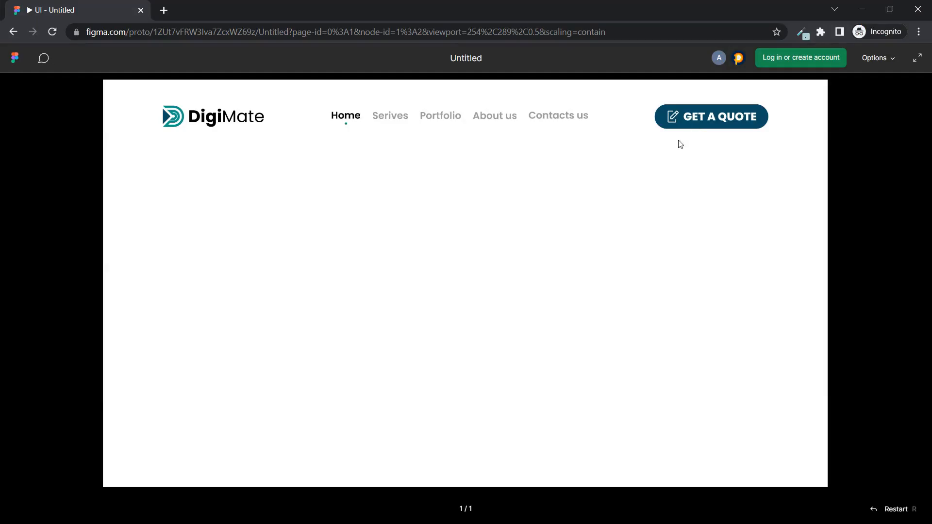
key(alt+Tab)
click(57, 128)
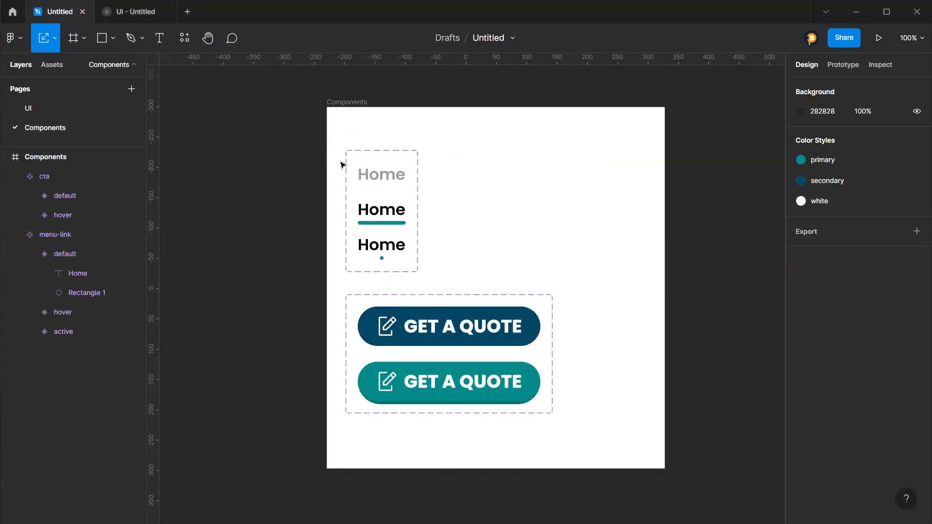
click(423, 344)
click(832, 68)
click(500, 320)
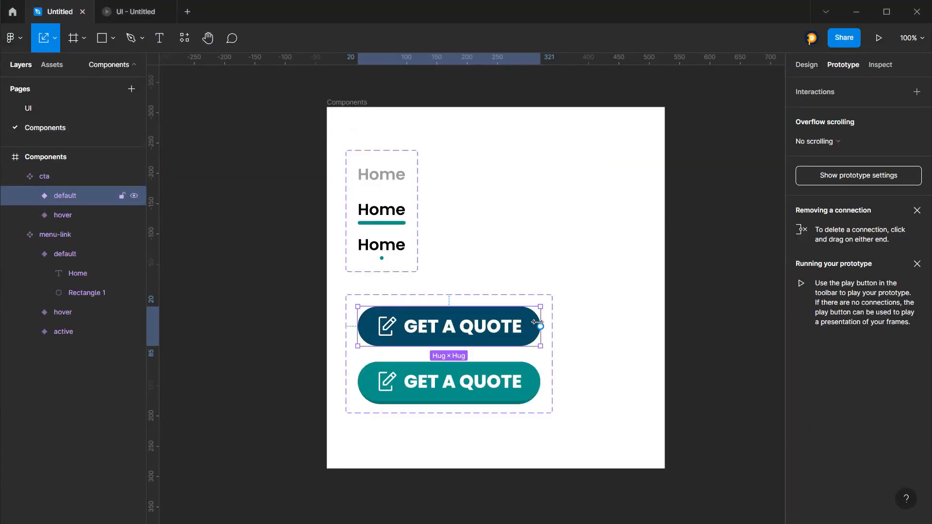
drag(536, 327, 449, 381)
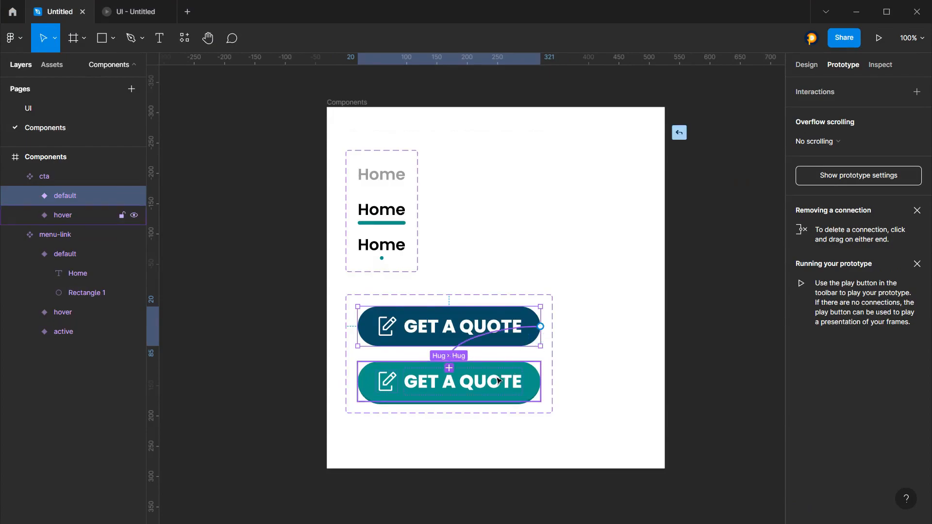
click(707, 141)
click(692, 170)
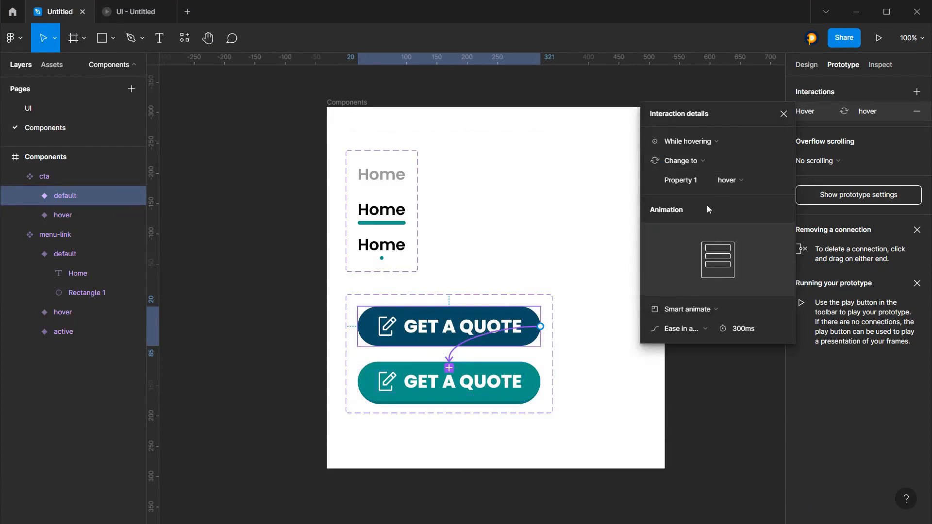
click(784, 113)
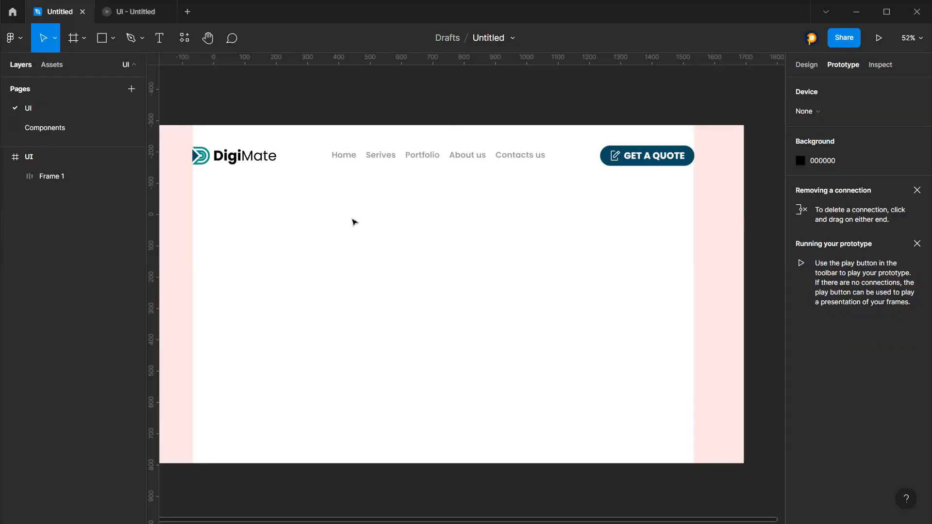
Set the outside stroke of the cta's default variant to a thickness of 5, the same as on the hover variant
click(45, 127)
click(500, 327)
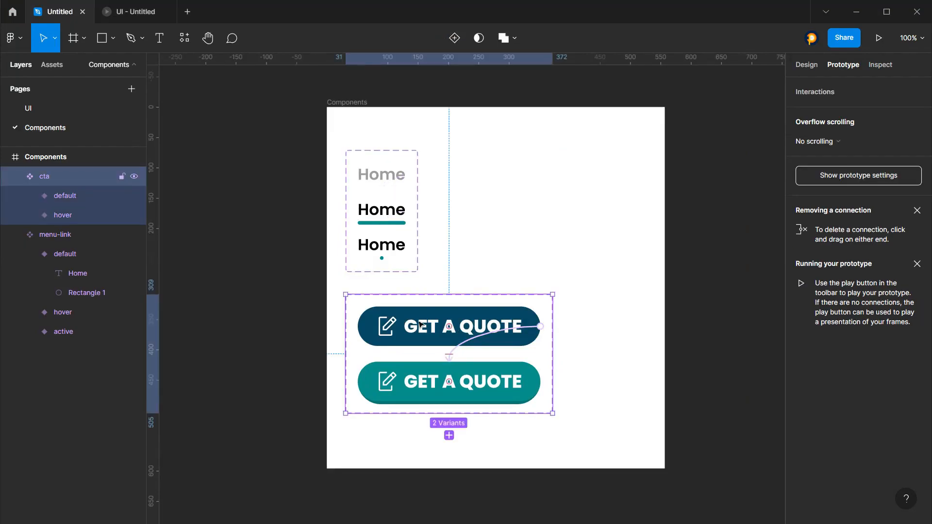
click(449, 327)
click(808, 65)
scroll(866, 344, down, 5)
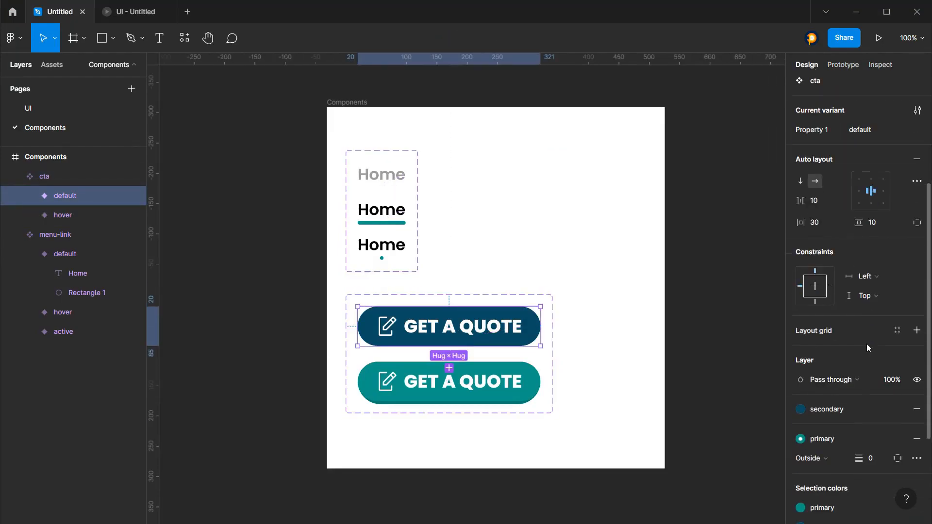
click(63, 215)
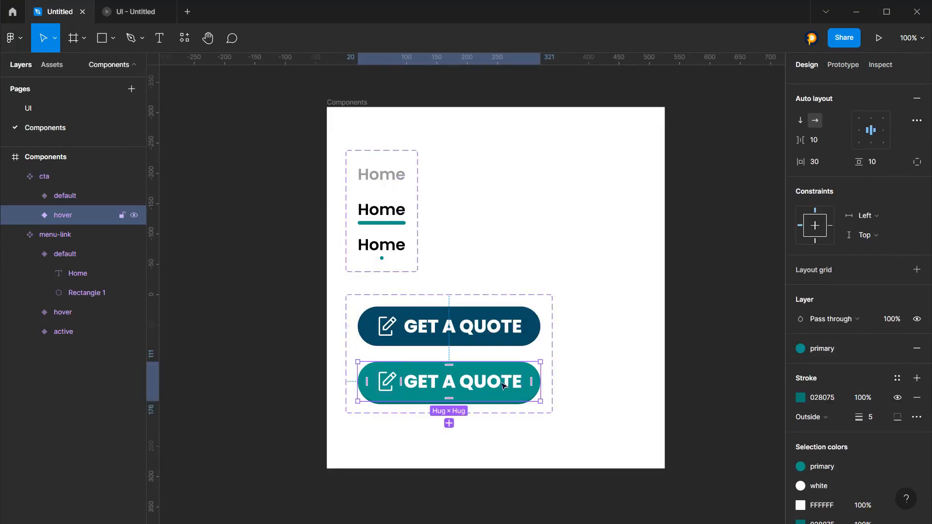
click(871, 417)
key(shift+Tab)
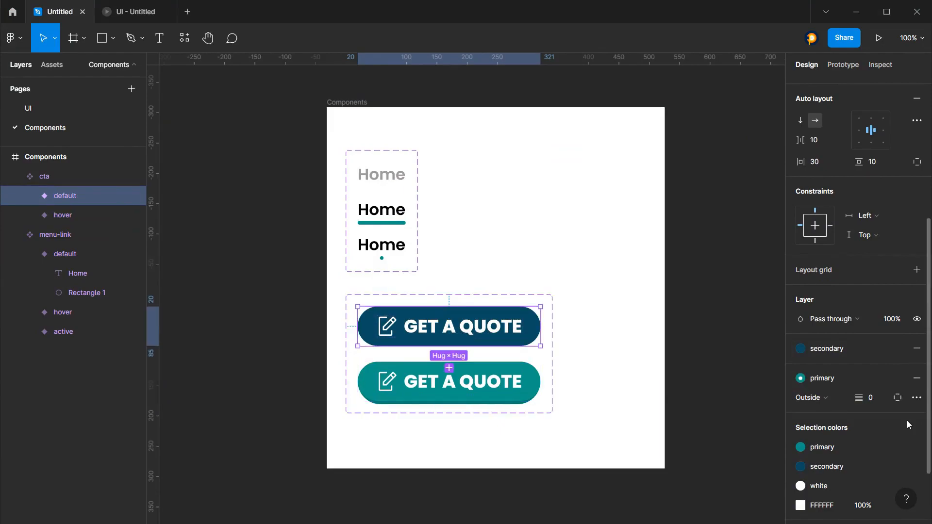
click(878, 402)
key(Return)
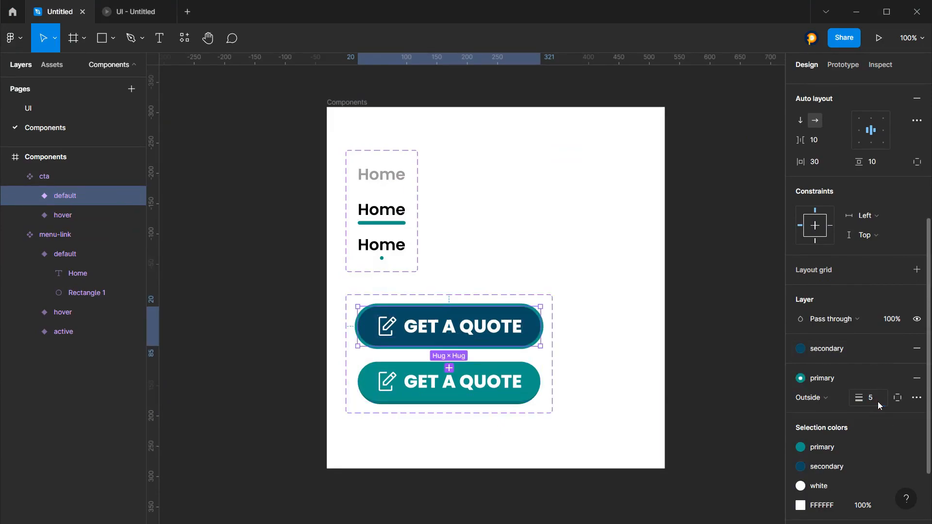
Undo the last stroke thickness change on the cta's default variant, limit the stroke to the bottom side and set its thickness to 5
key(ctrl+z)
click(898, 397)
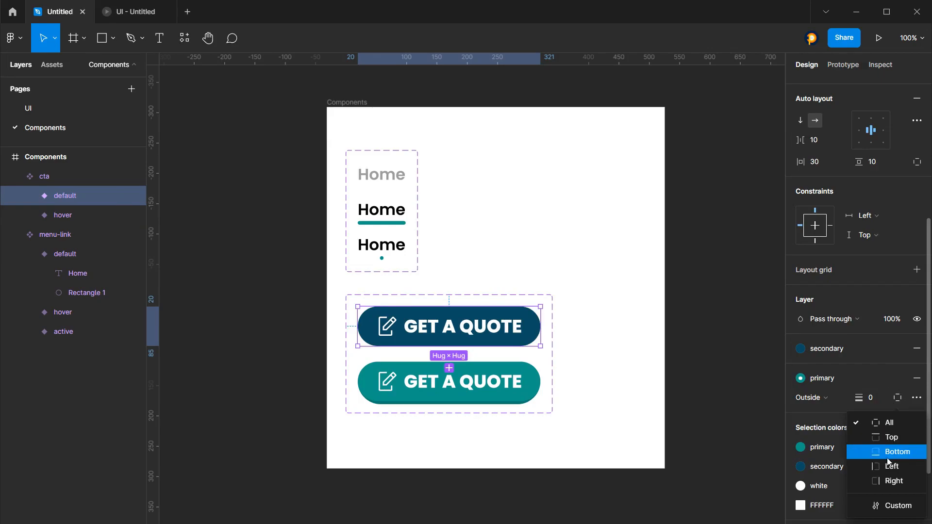
click(890, 459)
click(882, 399)
text(5)
key(Return)
Try the inside position for the default variant's bottom stroke, return it to outside and look at the advanced stroke settings
click(811, 398)
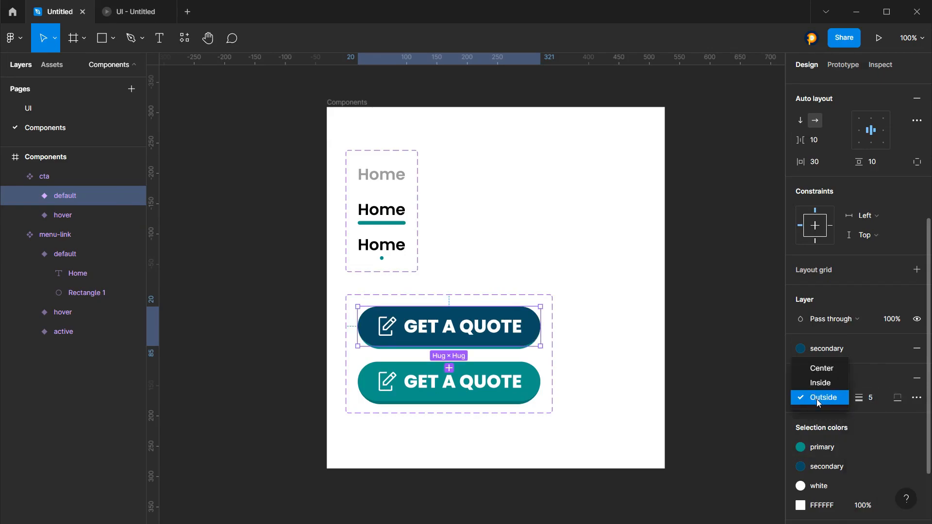
click(823, 386)
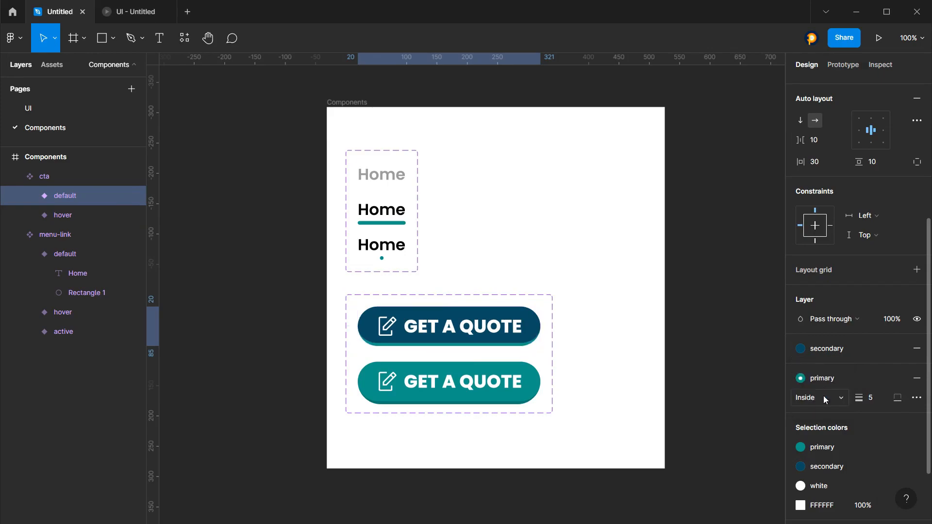
click(817, 397)
click(821, 412)
click(917, 398)
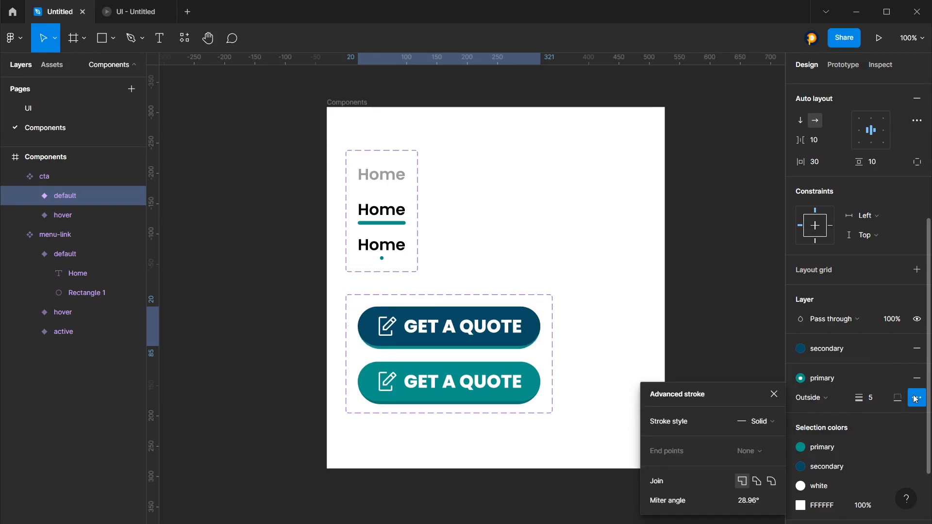
click(774, 394)
click(712, 354)
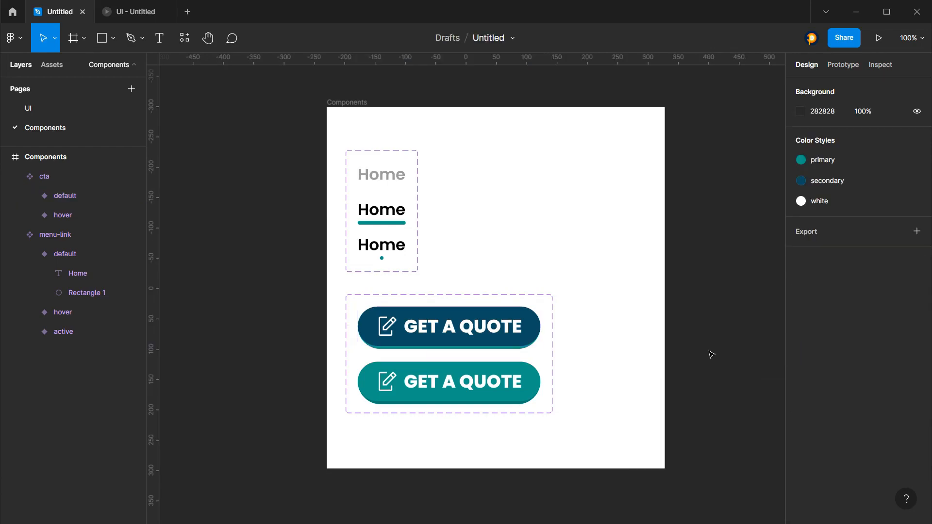
Detach the primary colour style from the default variant's stroke and recolour it to 053D54, a darker shade sampled from the button's navy fill
click(466, 335)
click(466, 335)
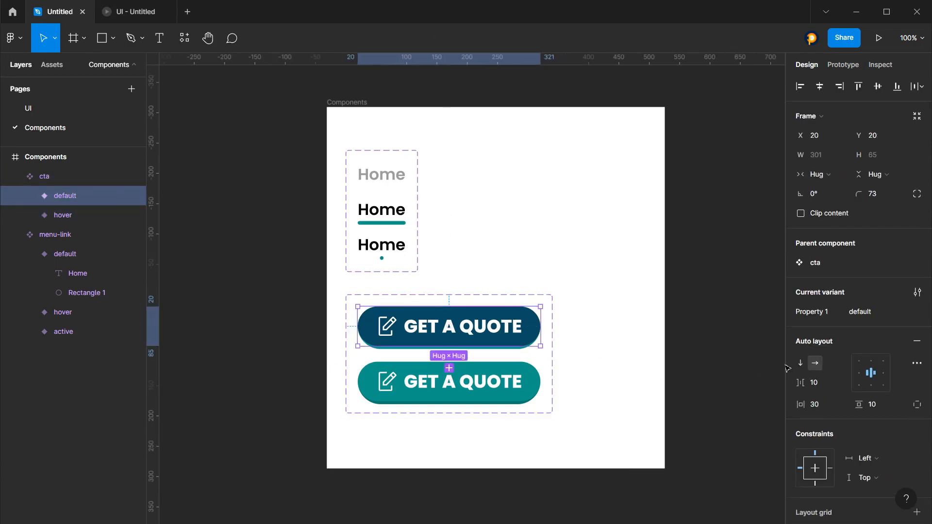
scroll(880, 368, down, 5)
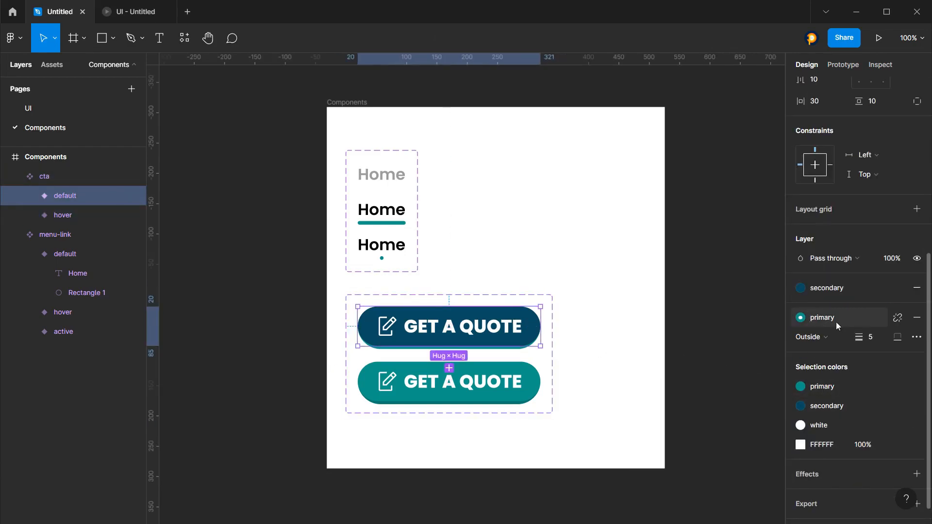
click(897, 317)
click(800, 337)
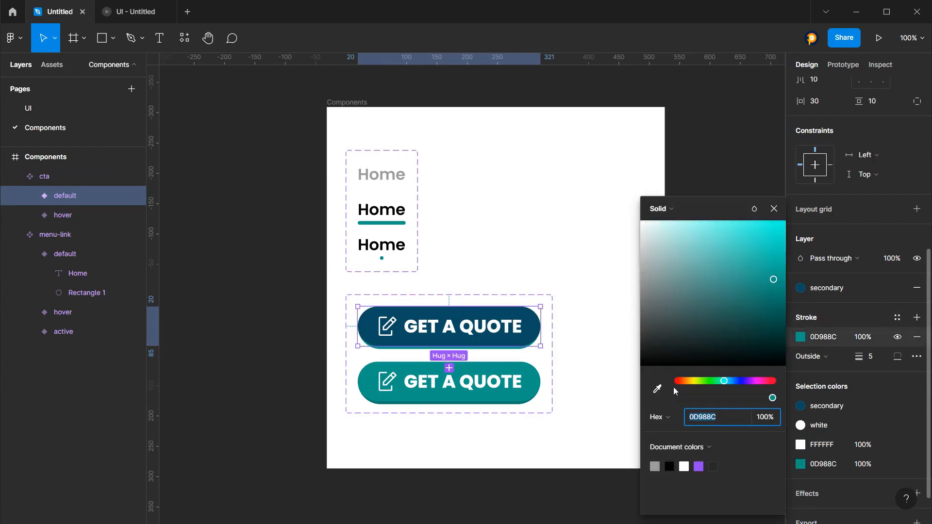
click(658, 388)
click(534, 322)
drag(772, 309, 776, 318)
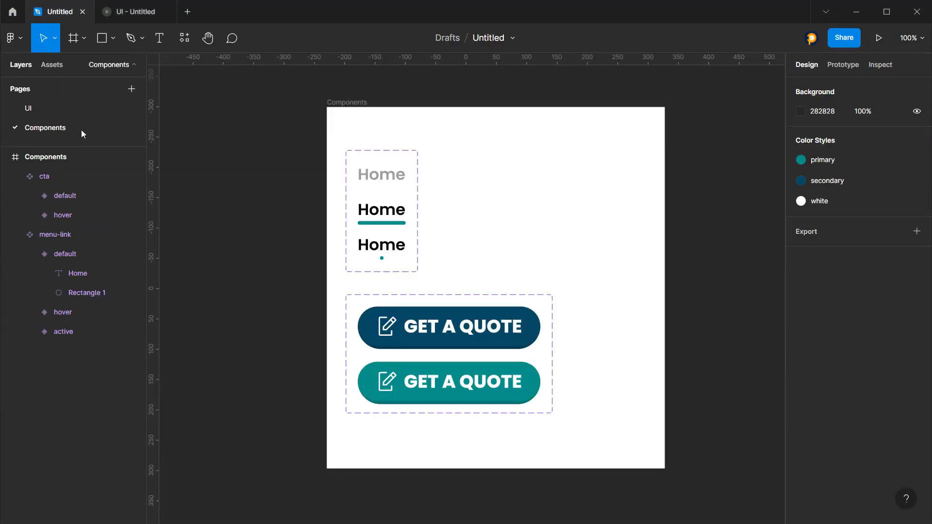
On the UI page, scale the header's GET A QUOTE button down proportionally to about 287 × 62
click(37, 106)
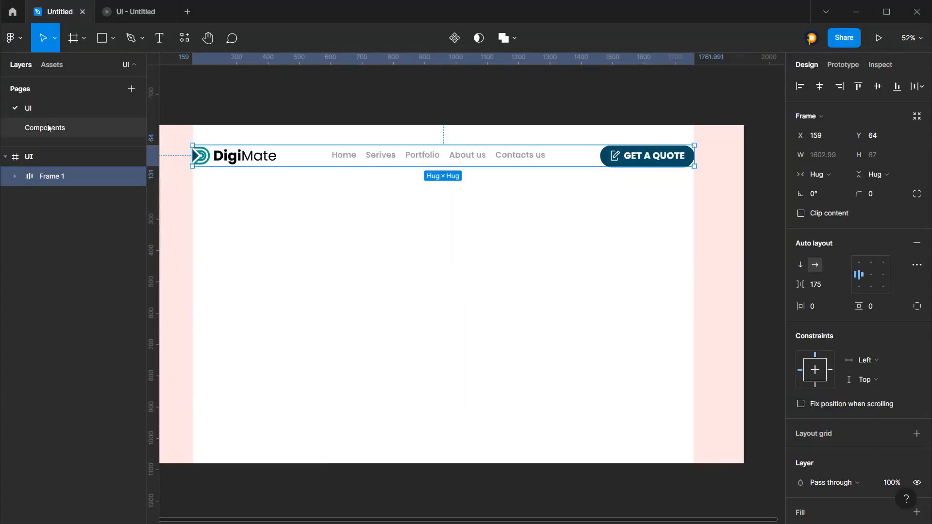
click(47, 128)
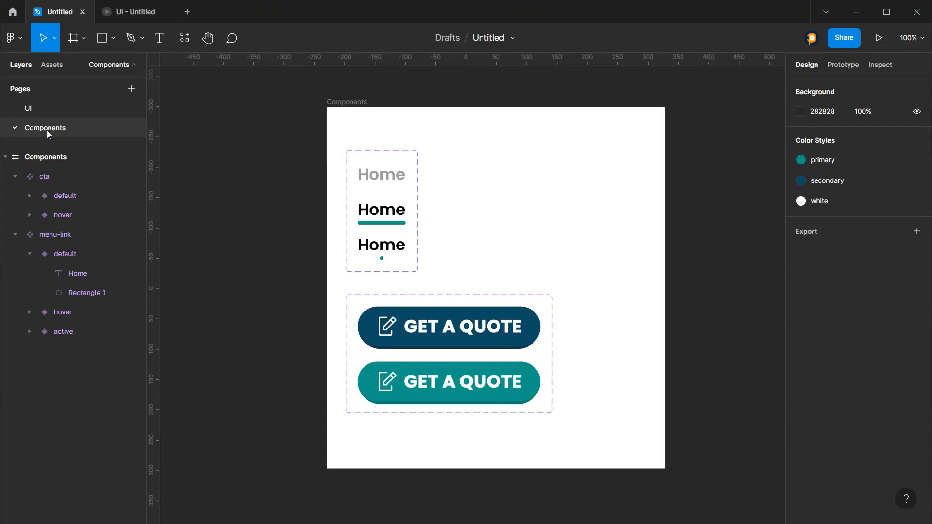
click(89, 112)
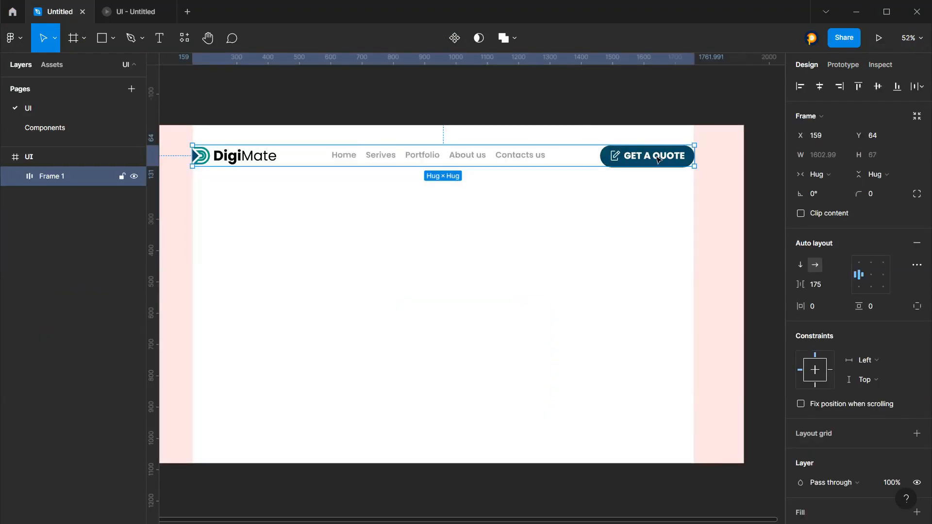
click(659, 160)
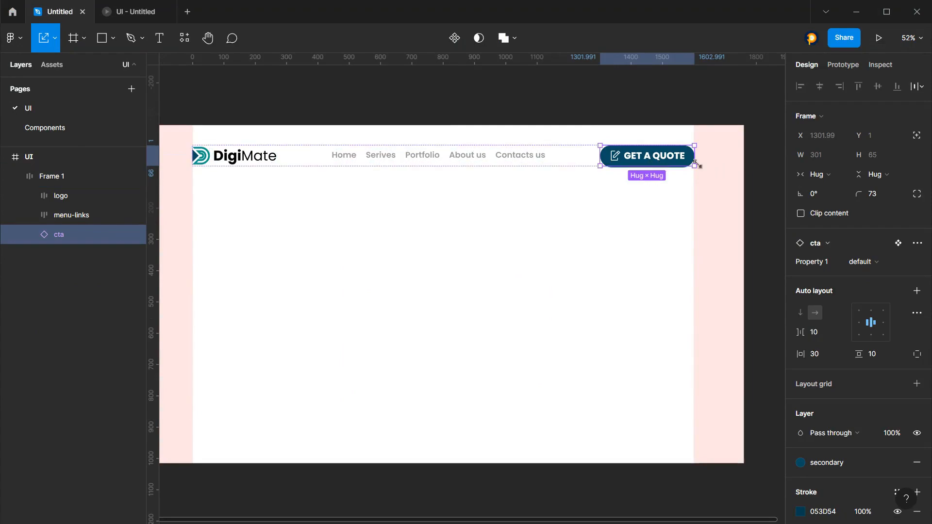
ctrl+scroll(695, 154, up, 6)
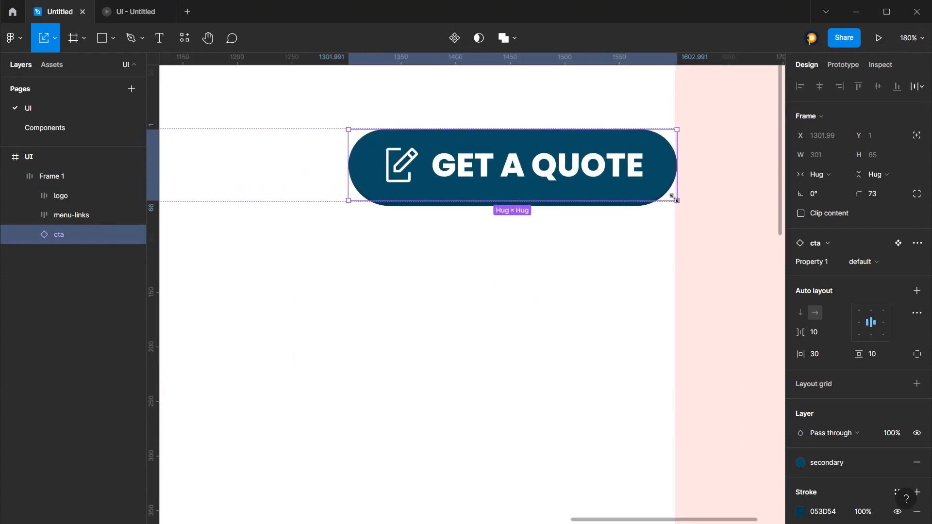
drag(667, 198, 657, 191)
key(Escape)
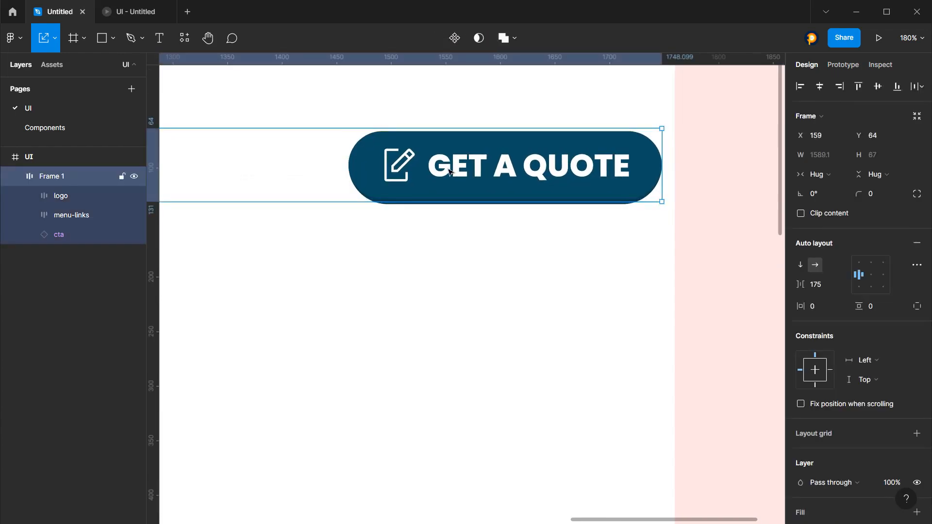
Set the header frame's auto layout alignment to centre and check how the button sits within the frame
click(875, 278)
click(700, 247)
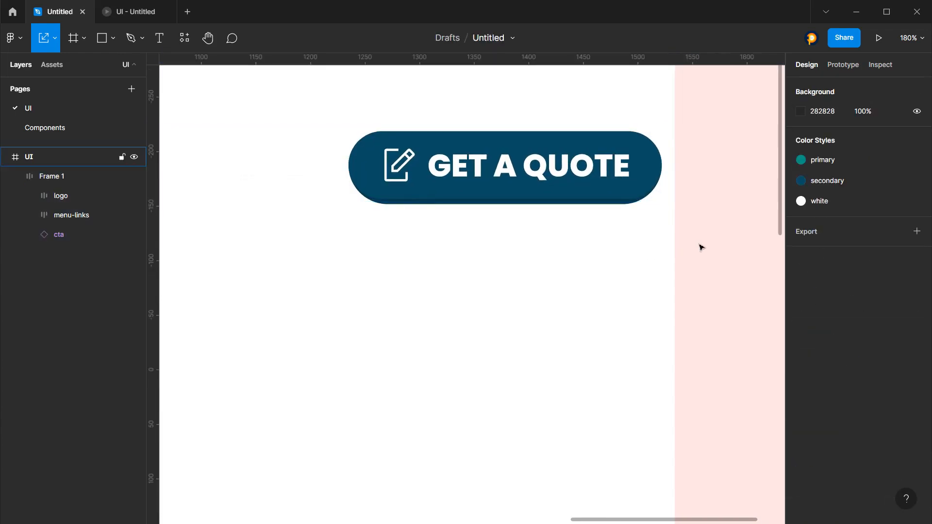
scroll(699, 244, down, 5)
click(536, 218)
scroll(662, 232, down, 2)
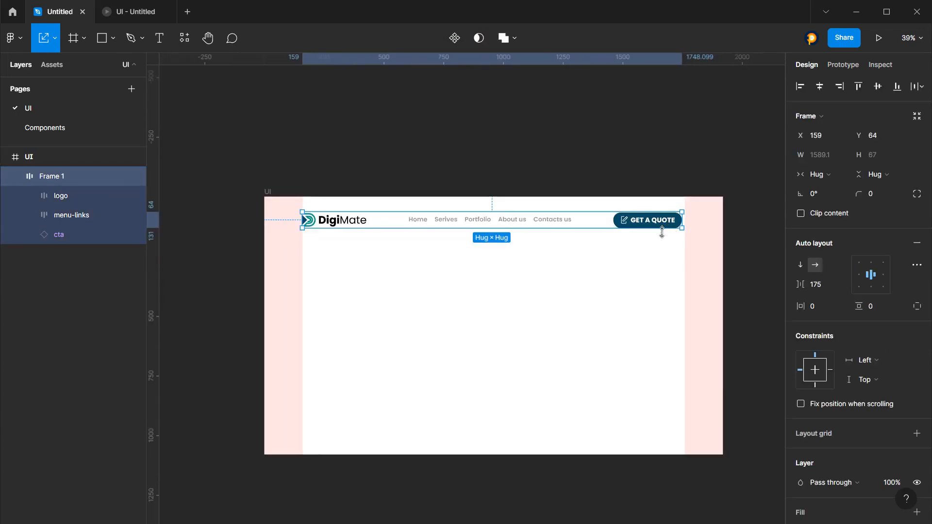
click(664, 227)
scroll(663, 209, up, 8)
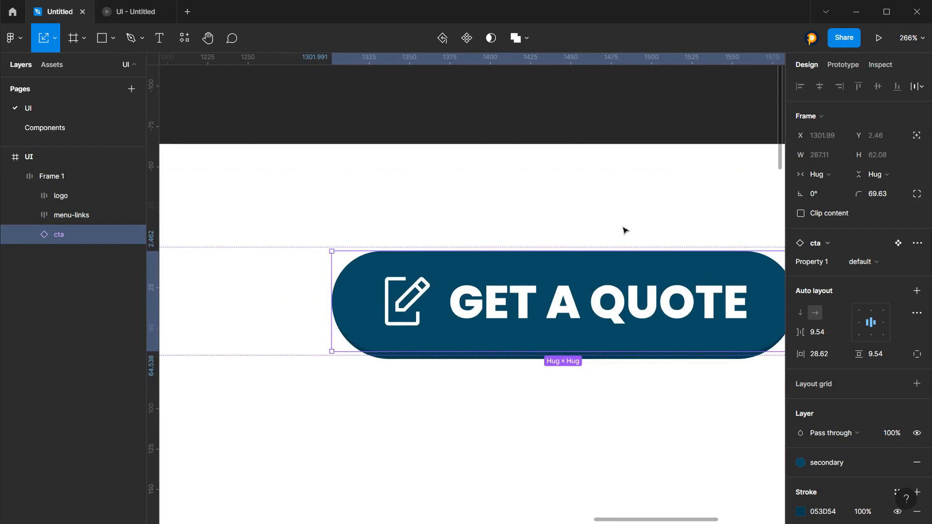
click(286, 248)
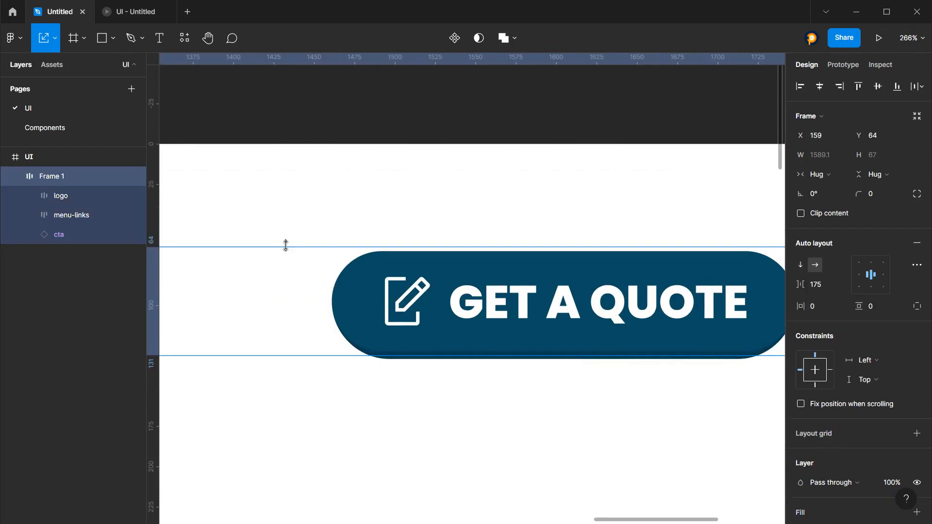
click(530, 192)
scroll(542, 197, down, 10)
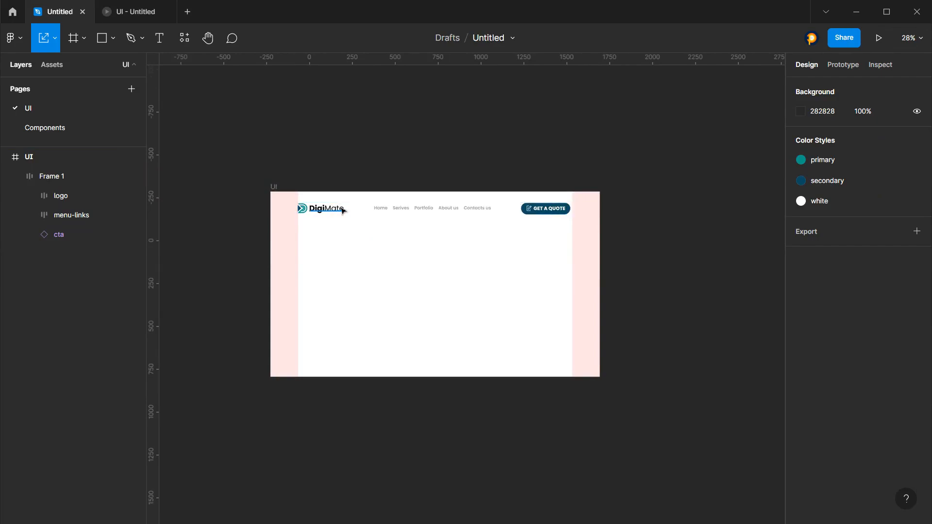
Widen the header frame to the inner edge of the right-hand grid column and distribute its items across the full width
click(474, 209)
scroll(518, 219, up, 5)
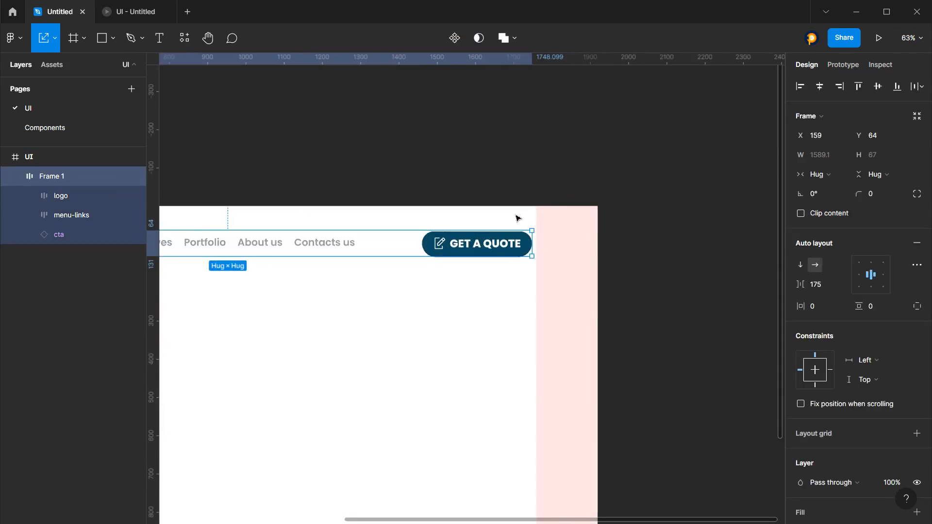
scroll(518, 218, up, 6)
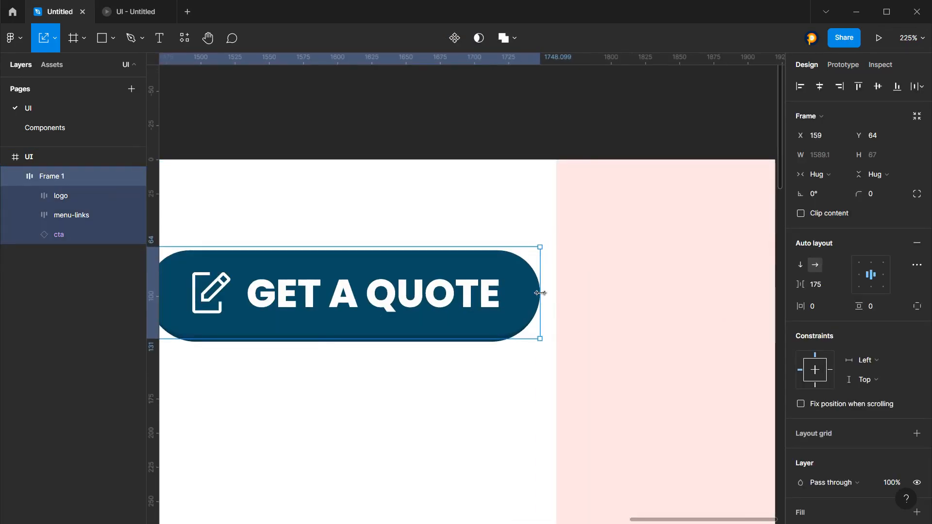
mouse_move(540, 292)
mouse_down()
mouse_move(551, 276)
mouse_move(557, 285)
mouse_up()
click(923, 264)
click(758, 368)
click(747, 382)
click(616, 208)
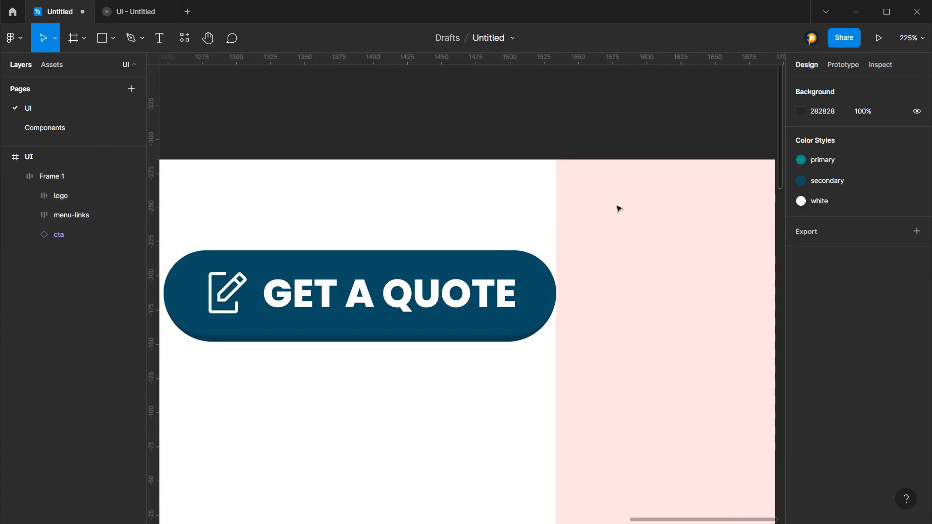
click(457, 304)
click(642, 257)
key(shift+1)
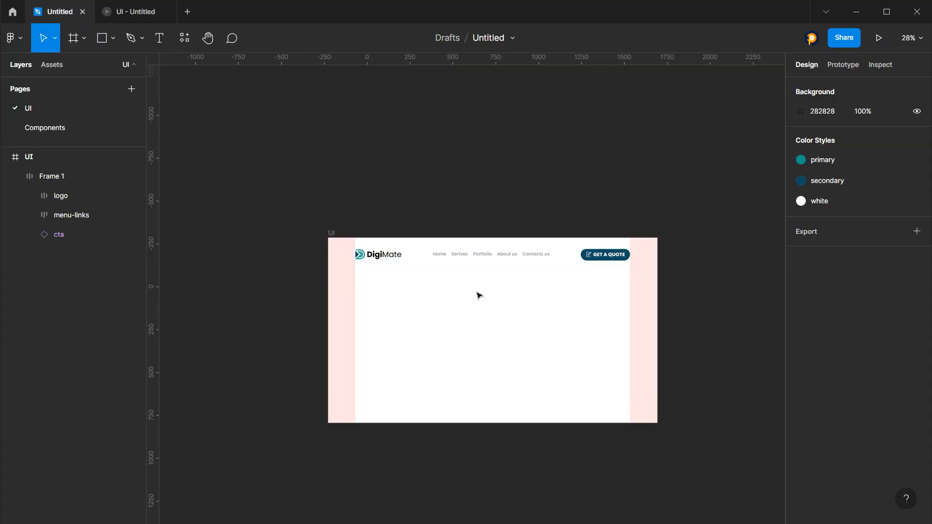
Replace the UI frame's solid white fill with an image fill using the GIF of Earth in space
scroll(495, 340, down, 3)
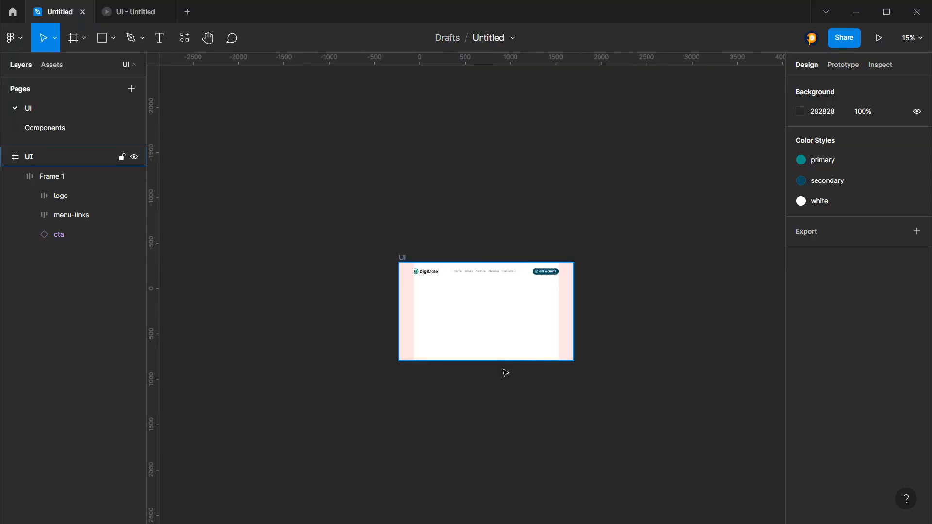
scroll(514, 366, up, 5)
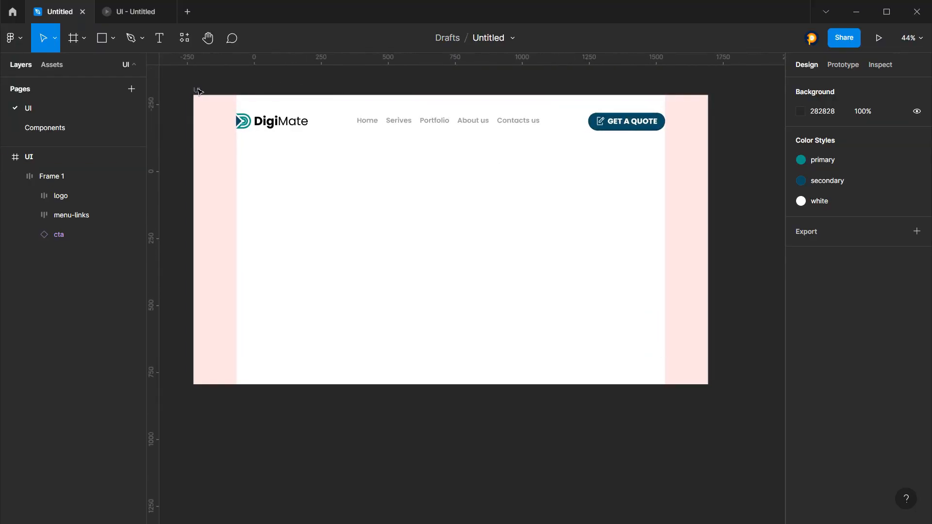
scroll(316, 97, up, 3)
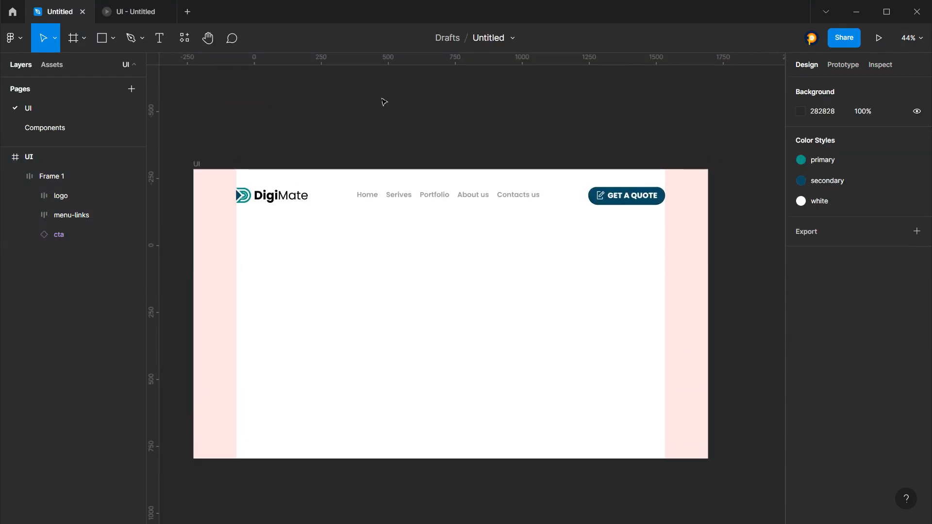
scroll(350, 366, up, 2)
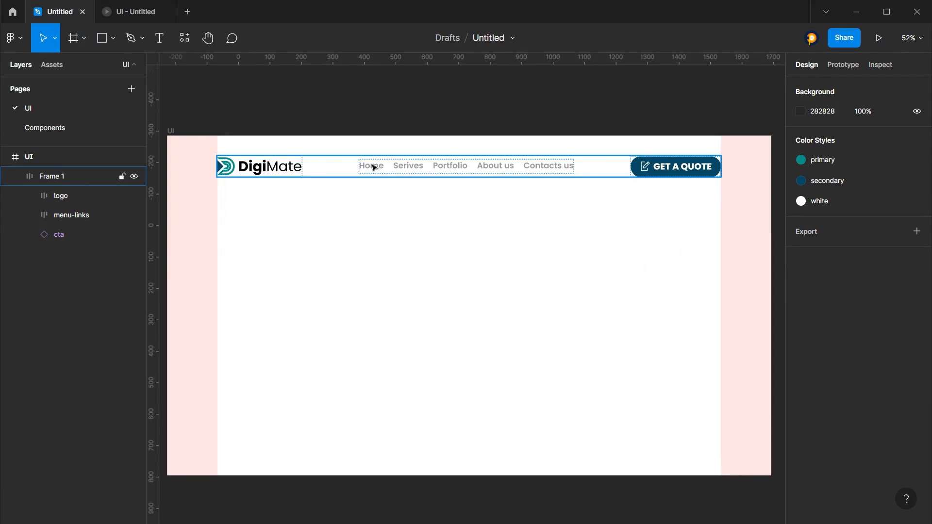
click(171, 130)
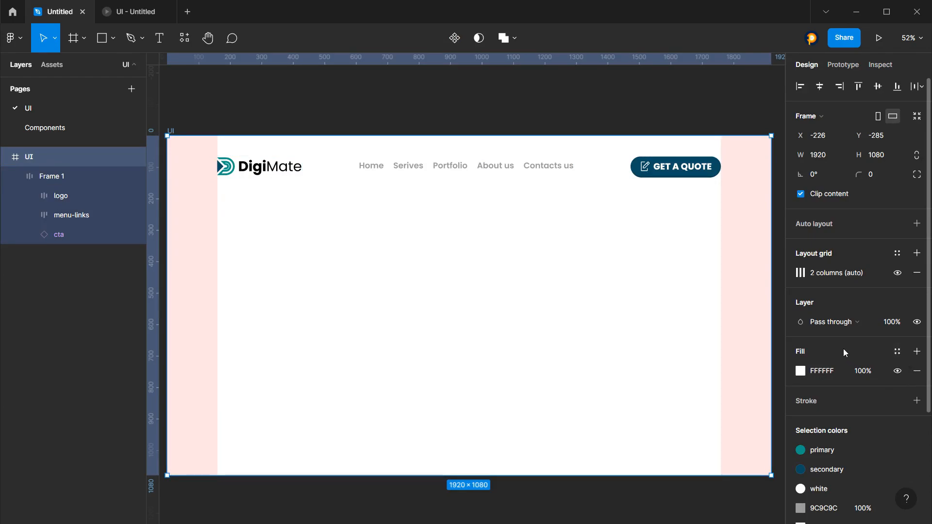
click(801, 371)
click(667, 208)
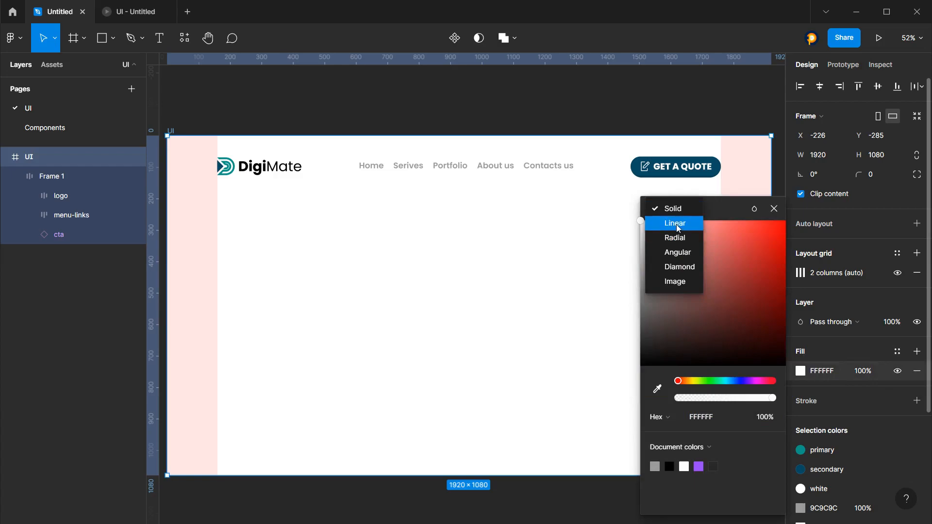
click(678, 282)
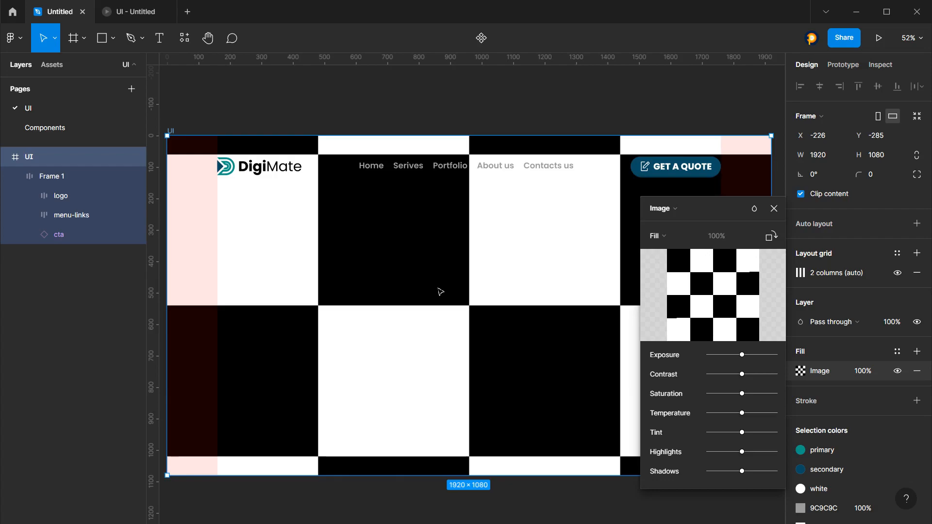
mouse_move(714, 298)
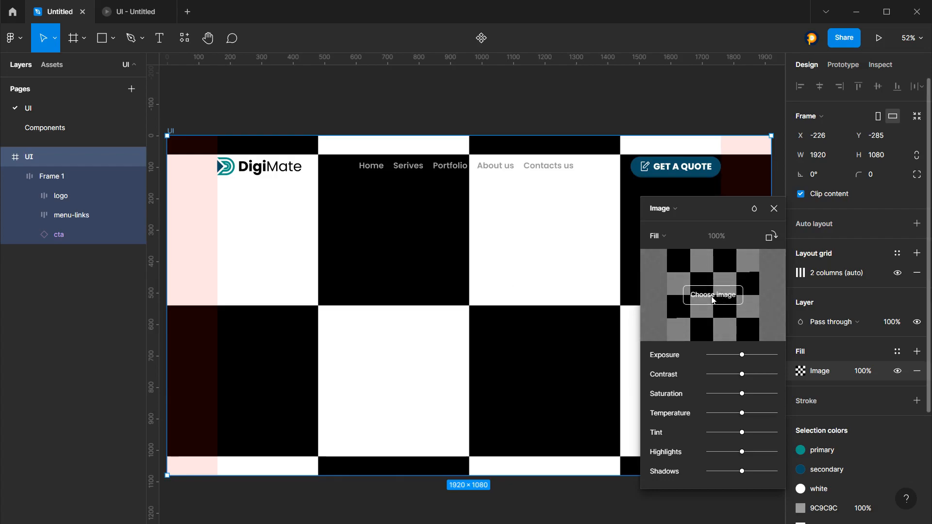
click(713, 296)
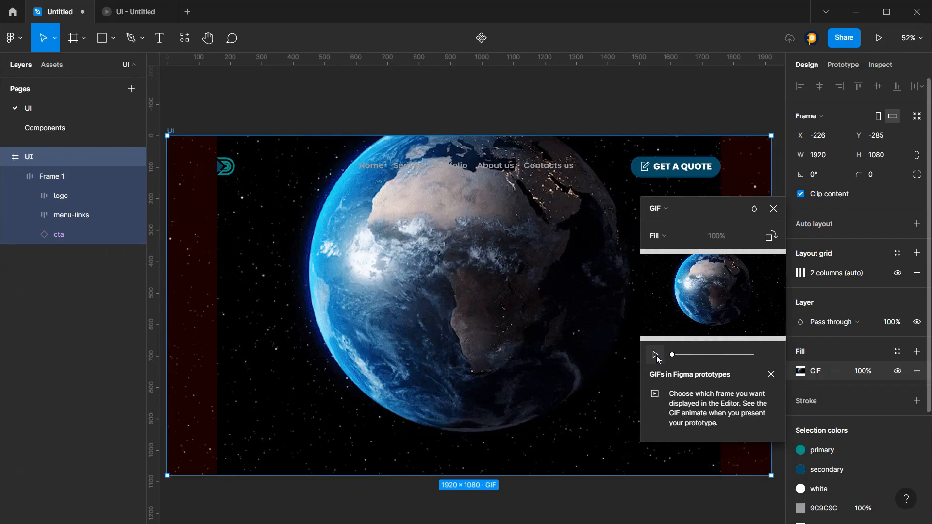
click(771, 374)
Switch to the UI prototype window in Google Chrome and return to the Figma design file
key(alt+Tab)
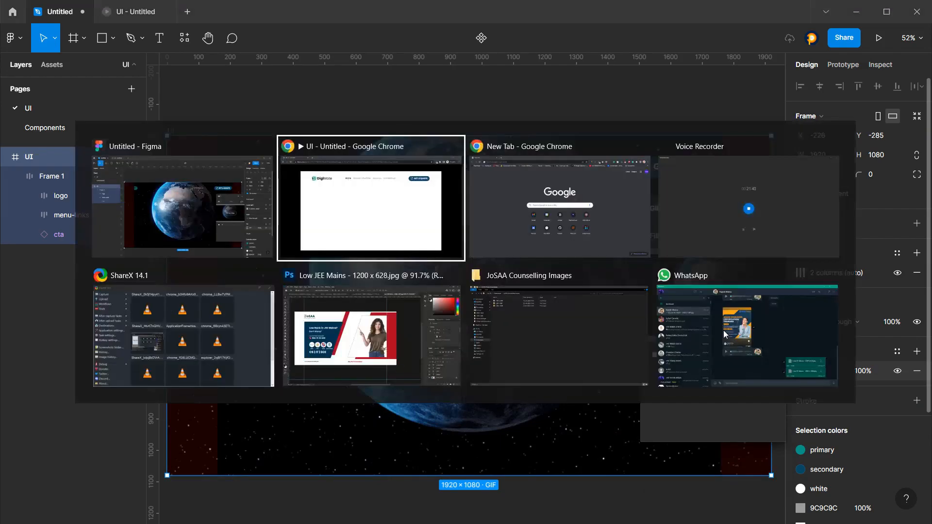
key(alt+Tab)
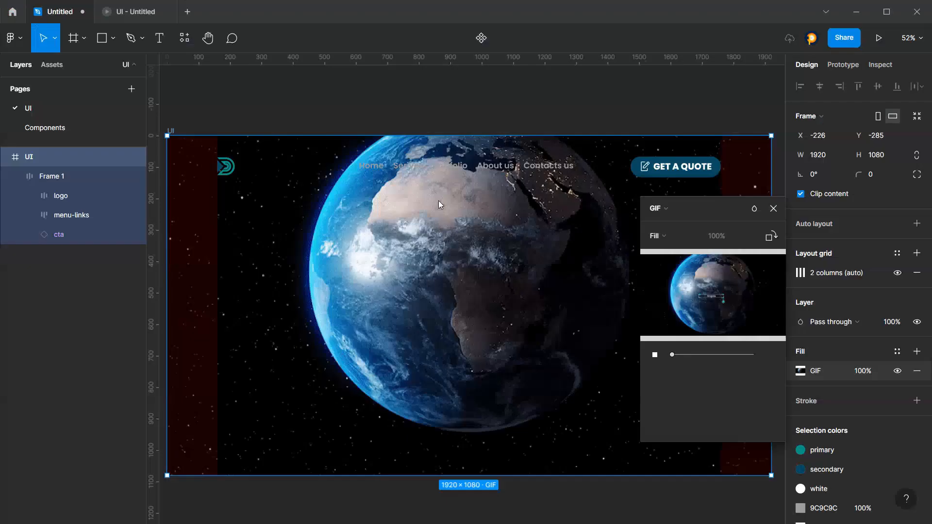
Review the scaling and paint type options of the UI frame's GIF fill, keep Fill, and close the fill settings
click(668, 238)
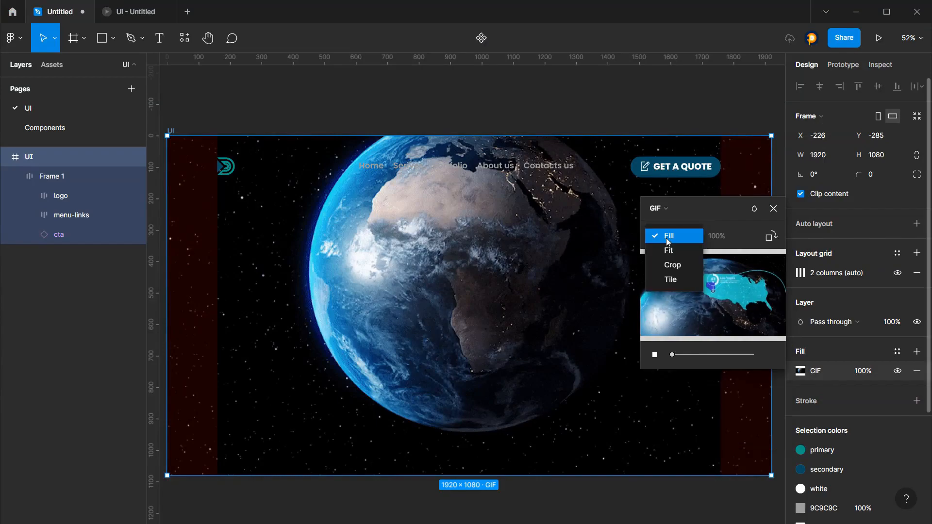
click(668, 237)
click(656, 208)
click(666, 208)
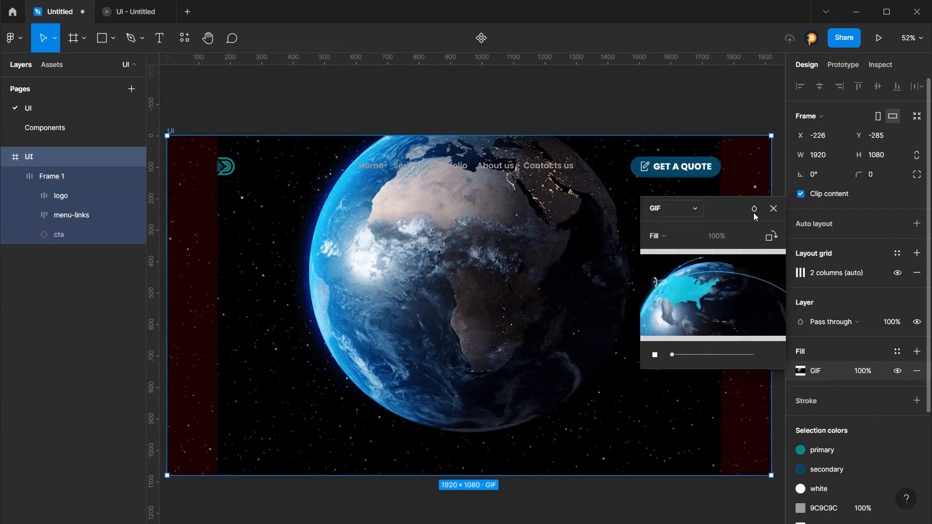
click(773, 208)
Check how the page renders in the Chrome prototype and return to the Figma design file
click(607, 93)
key(alt+Tab)
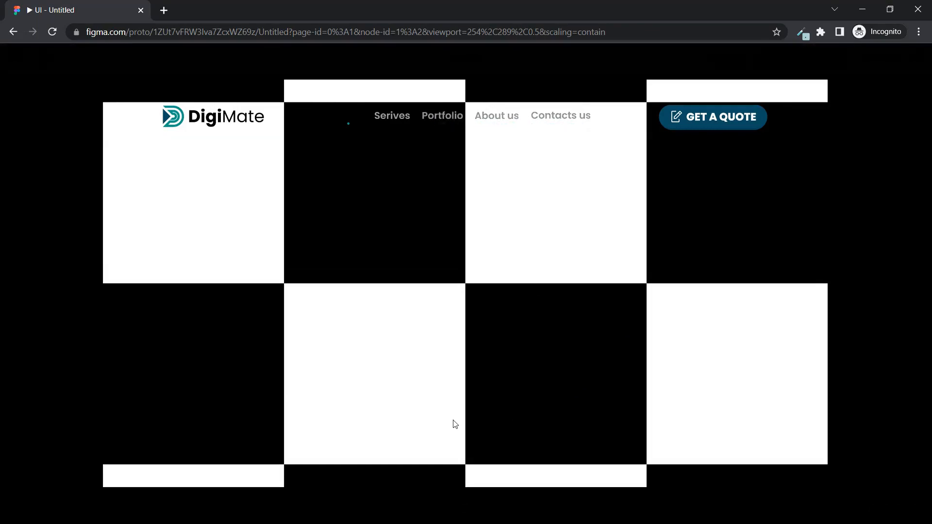
key(alt+Tab)
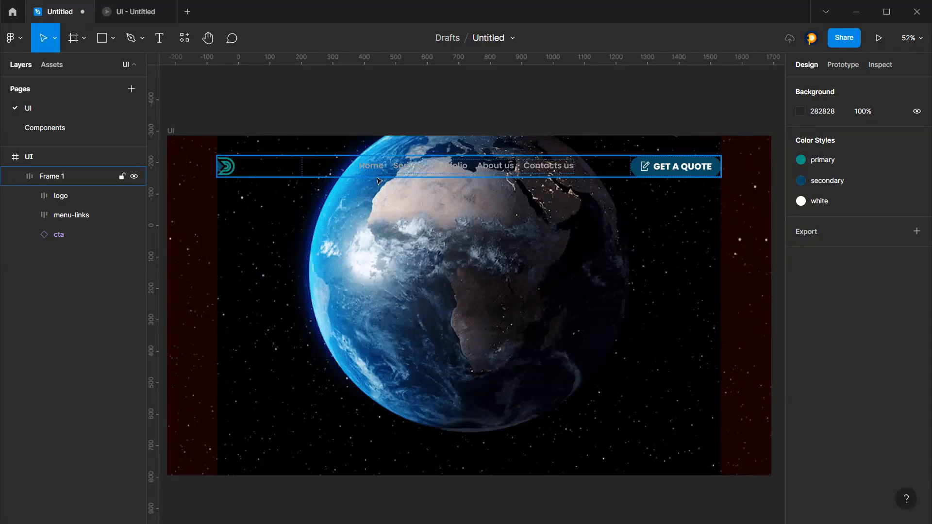
Inspect the header frame's layout properties and check the Chrome prototype once more
click(180, 130)
click(372, 168)
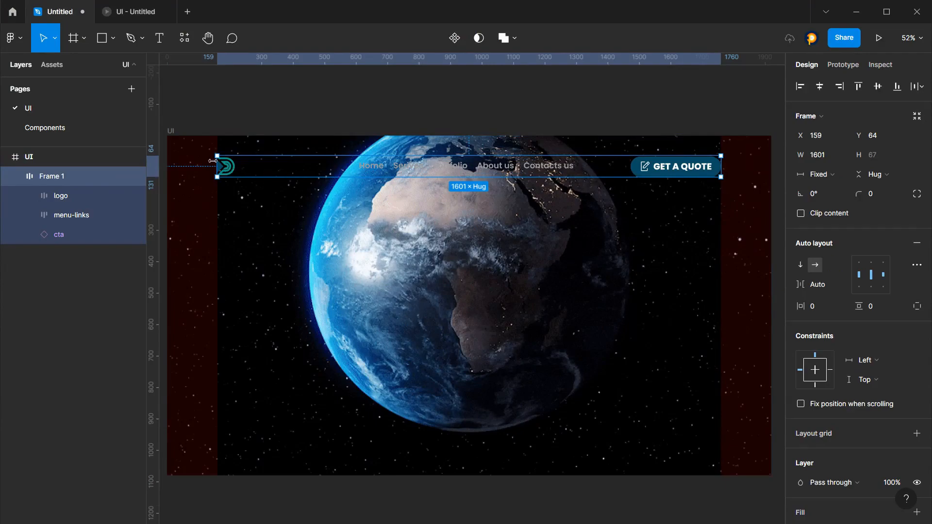
scroll(813, 381, down, 5)
click(552, 124)
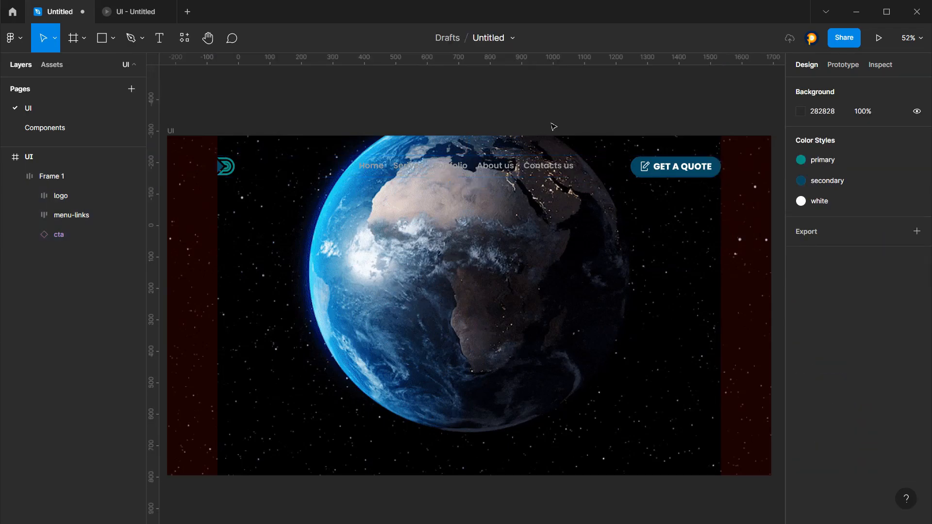
key(alt+Tab)
key(alt+Tab)
Open the UI frame's GIF fill settings and examine the available scaling modes
click(171, 131)
scroll(830, 353, down, 4)
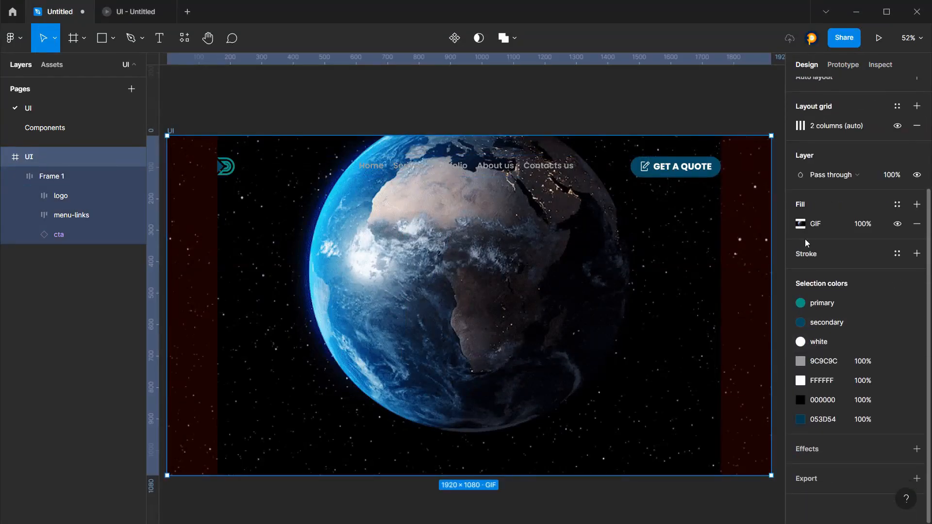
click(800, 224)
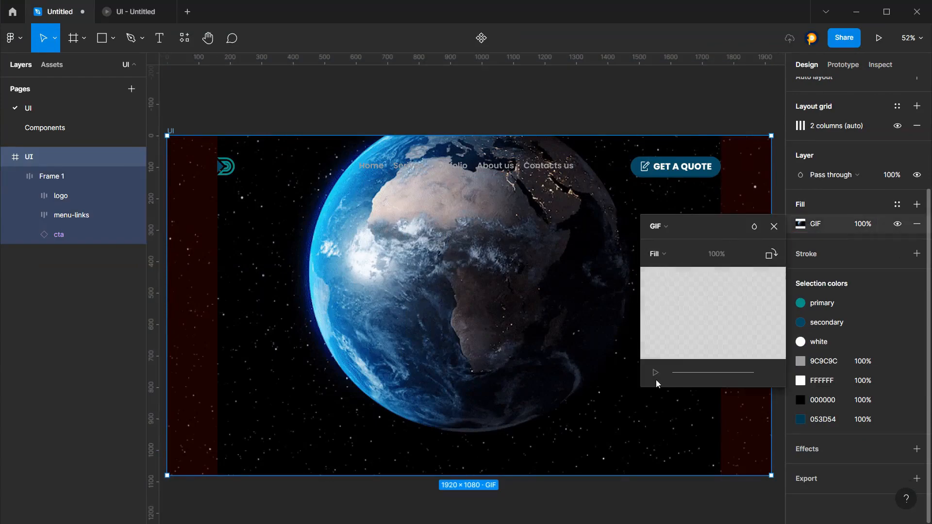
mouse_move(714, 315)
click(657, 253)
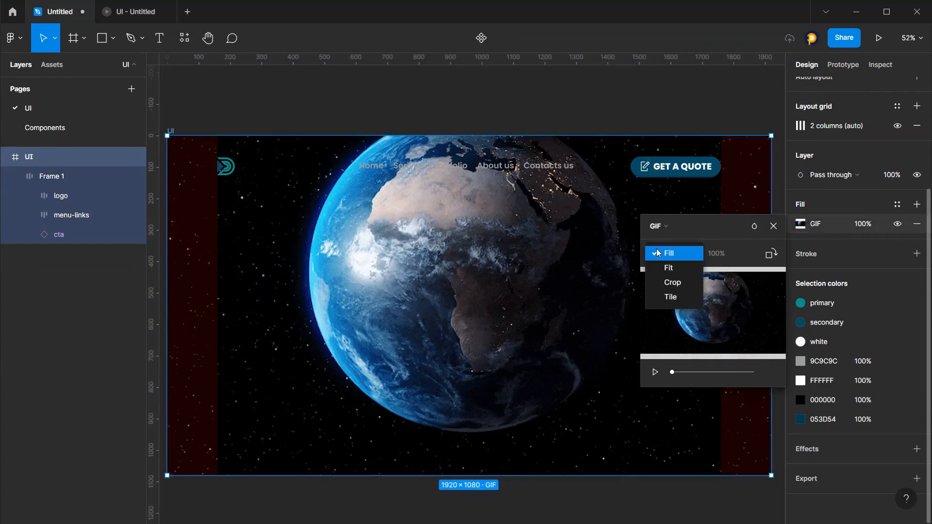
click(717, 228)
click(667, 255)
click(719, 266)
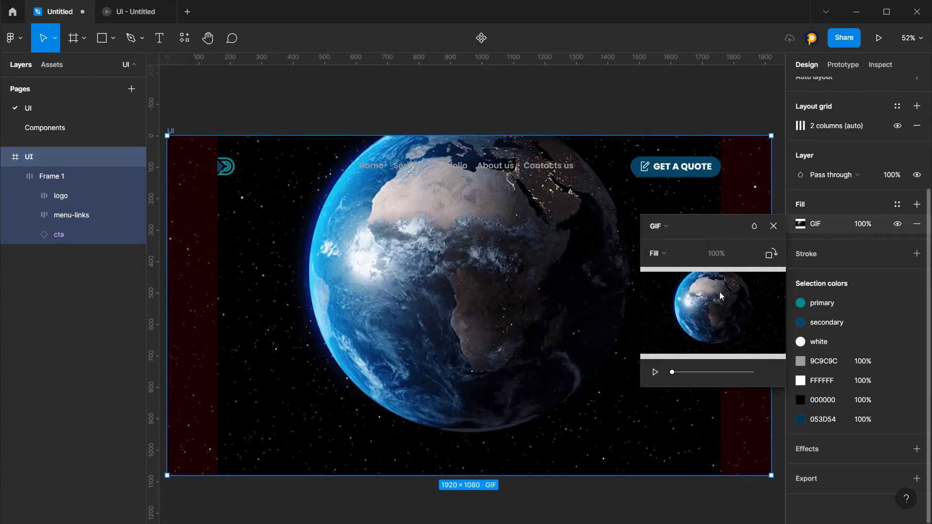
Preview the Earth GIF's playback in the fill settings, stop it, and close the settings with the scaling left on Fill
click(657, 373)
click(655, 372)
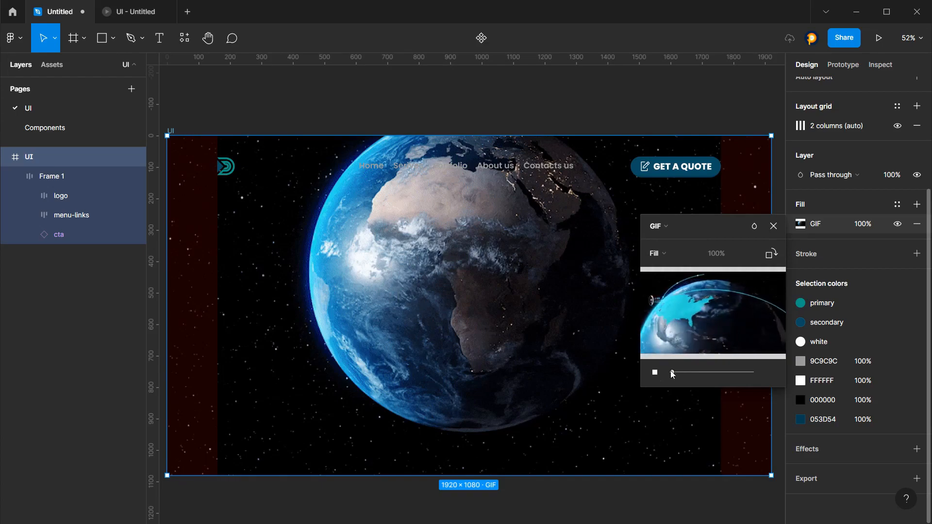
click(655, 372)
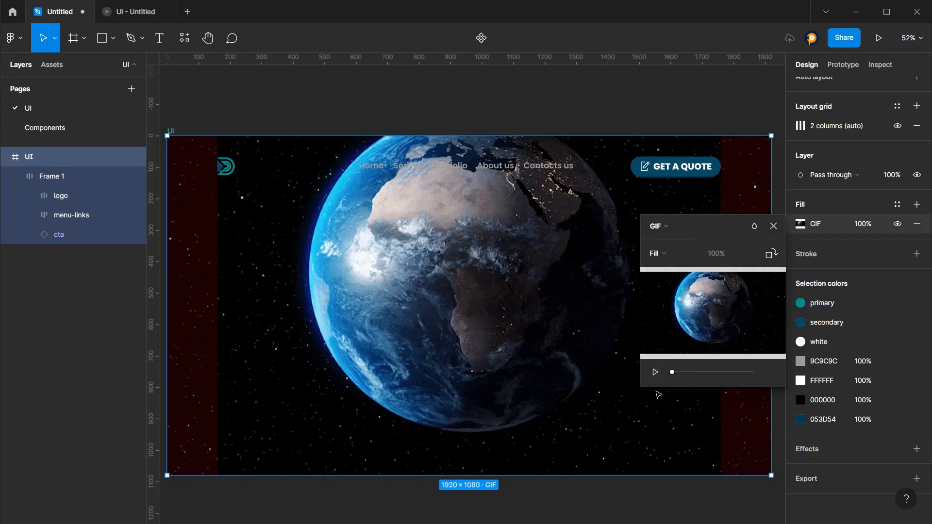
click(656, 253)
click(668, 268)
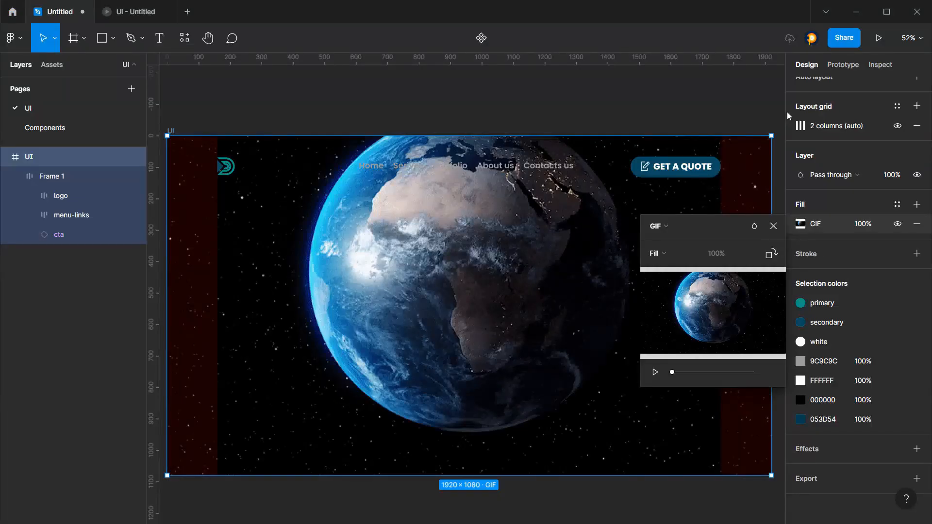
click(773, 226)
click(554, 91)
Check the design file's sync status and dismiss the unsaved changes notice
scroll(549, 146, down, 2)
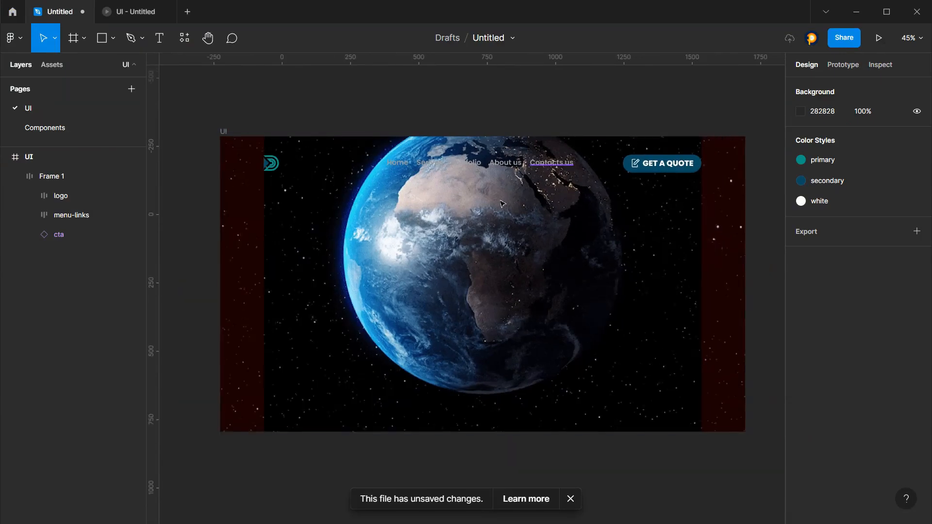
scroll(542, 201, up, 1)
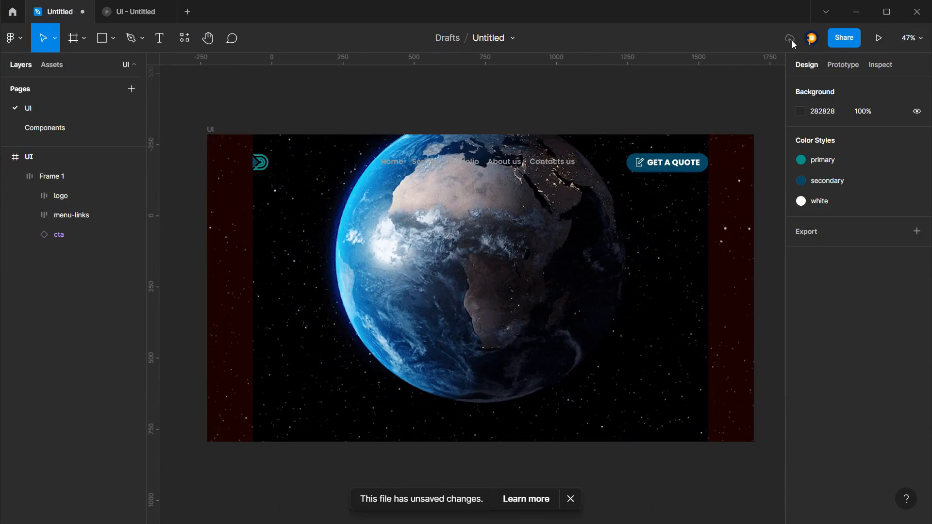
mouse_move(791, 40)
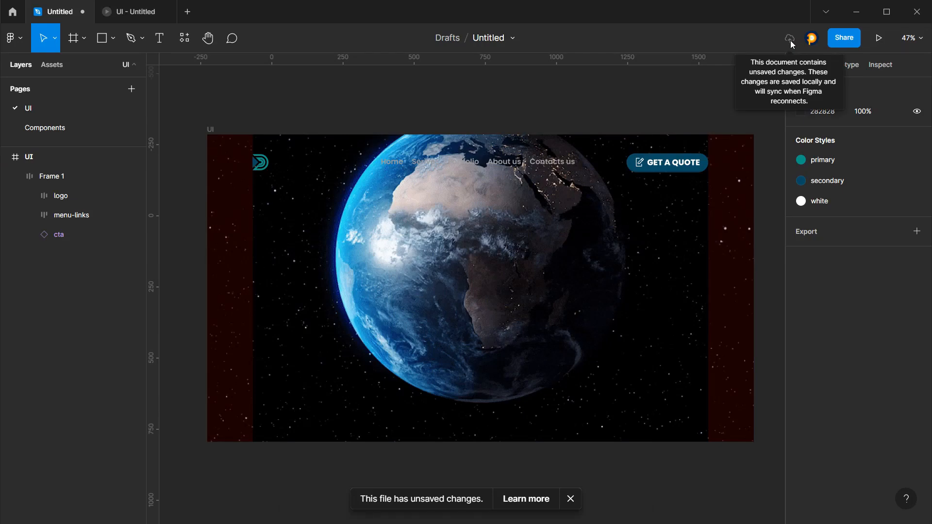
click(571, 499)
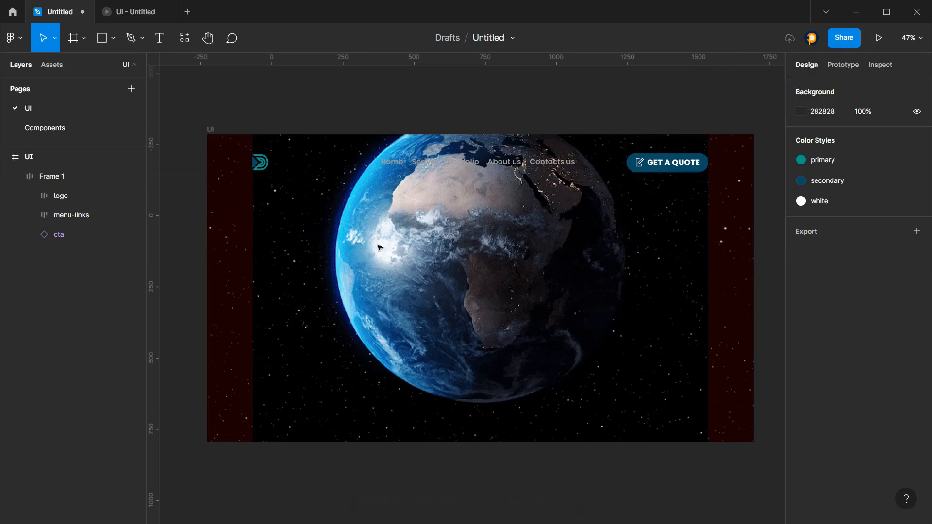
click(210, 129)
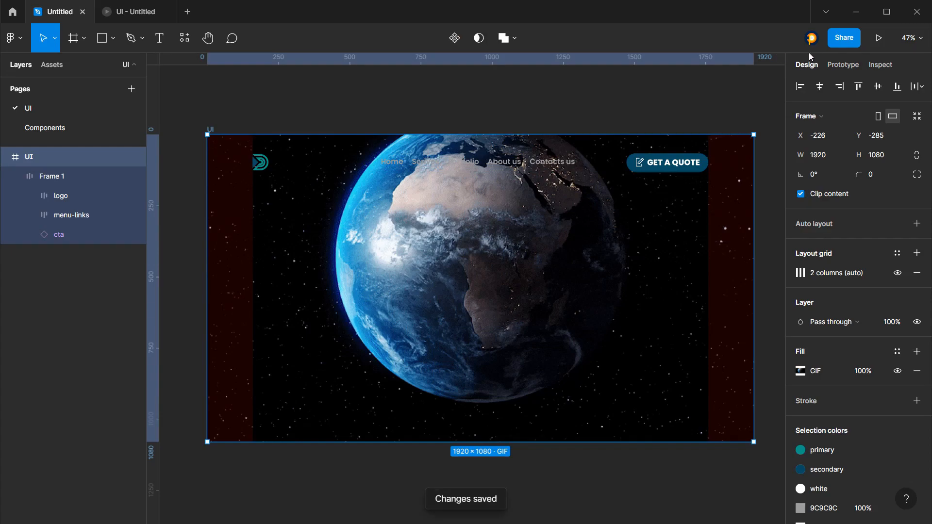
click(695, 108)
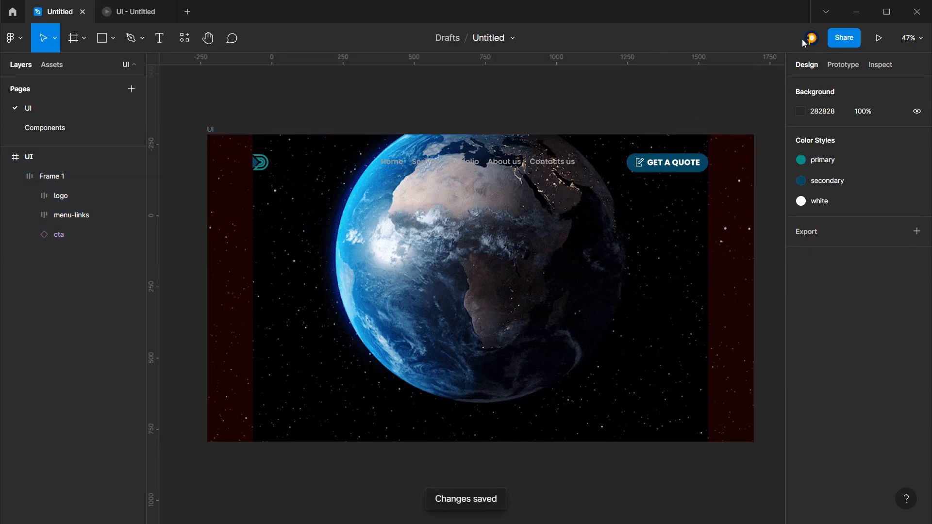
Compare the Chrome prototype with the design, view the prototype in full screen, and return to the Figma design file
key(alt+Tab)
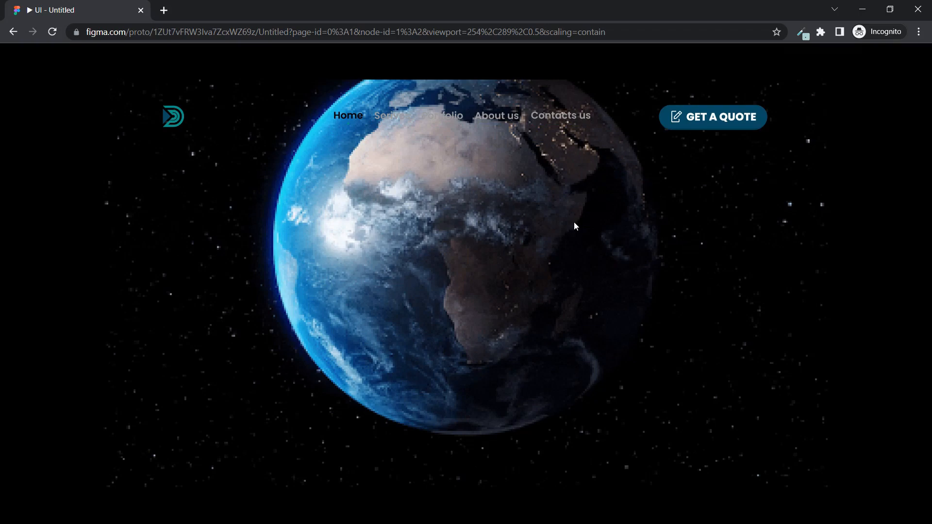
key(alt+Tab)
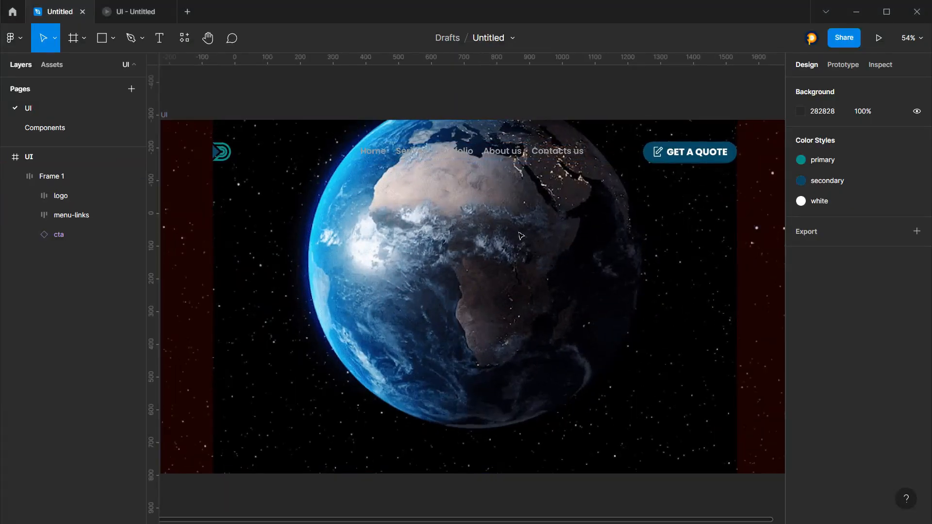
key(alt+Tab)
key(alt+Tab)
key(alt+Tab)
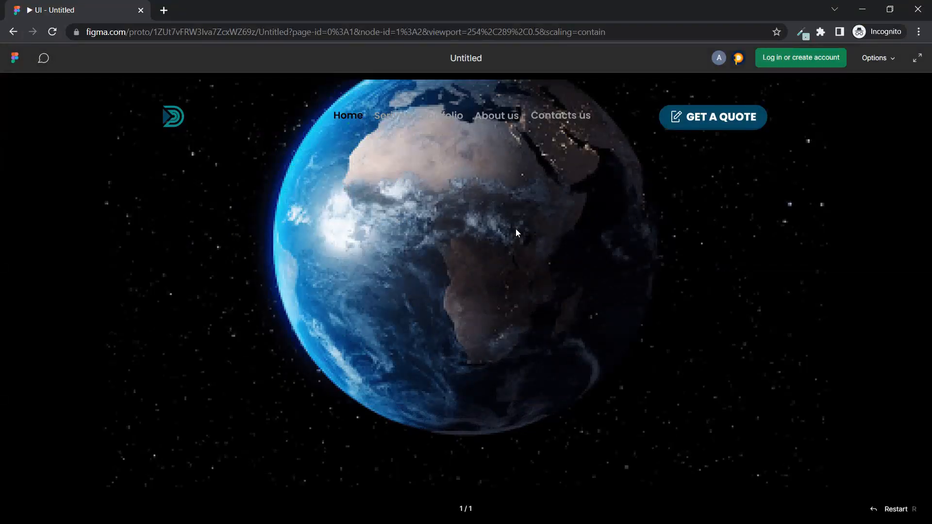
key(F11)
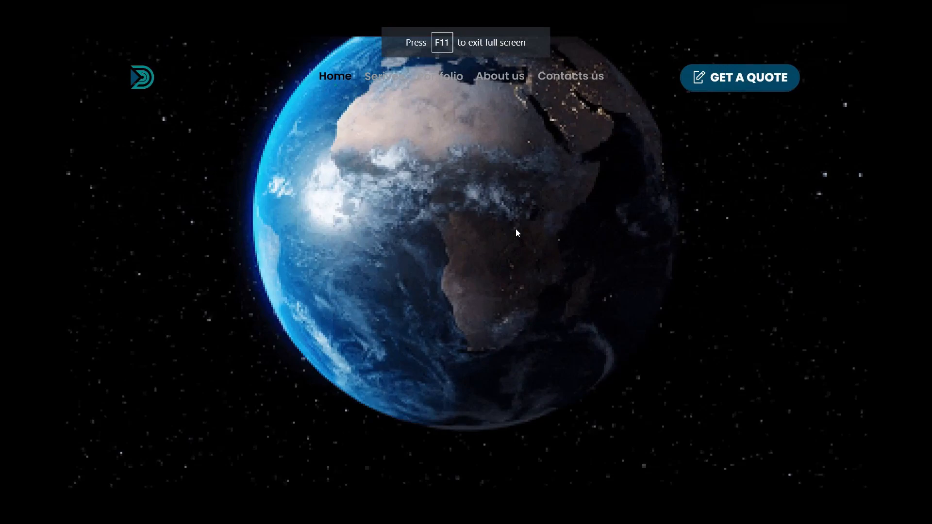
key(alt+Tab)
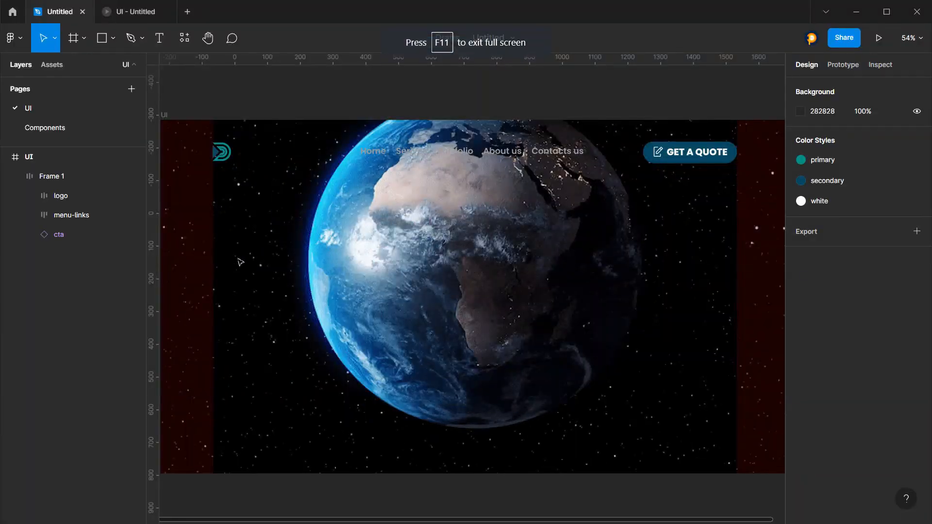
Add a white Poppins ExtraBold text reading "Sky" over the Earth and turn off its uppercase letter case
ctrl+scroll(265, 259, up, 1)
click(160, 38)
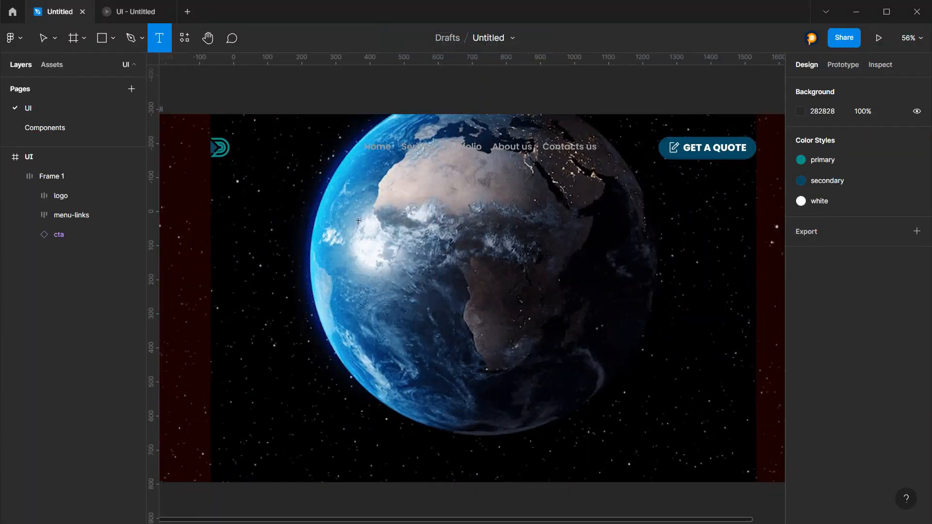
click(335, 211)
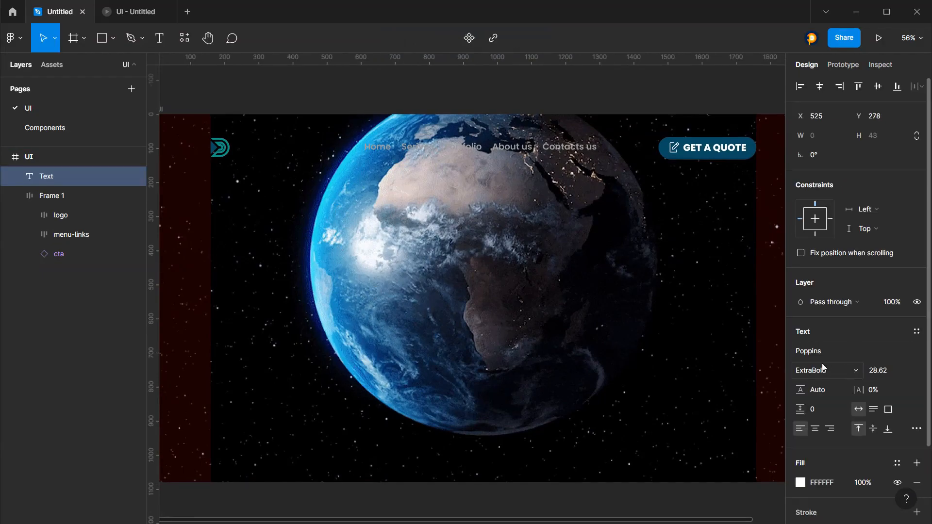
text(sds)
key(Escape)
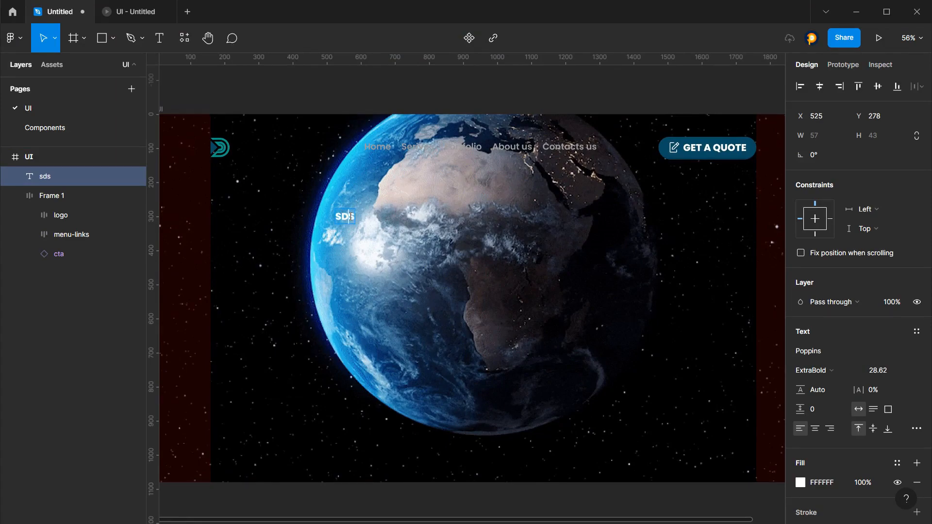
text(Sky)
key(ctrl+a)
click(917, 428)
click(713, 456)
click(774, 209)
Set the font size of the "Sky" text to 93
click(876, 370)
text(192)
key(Return)
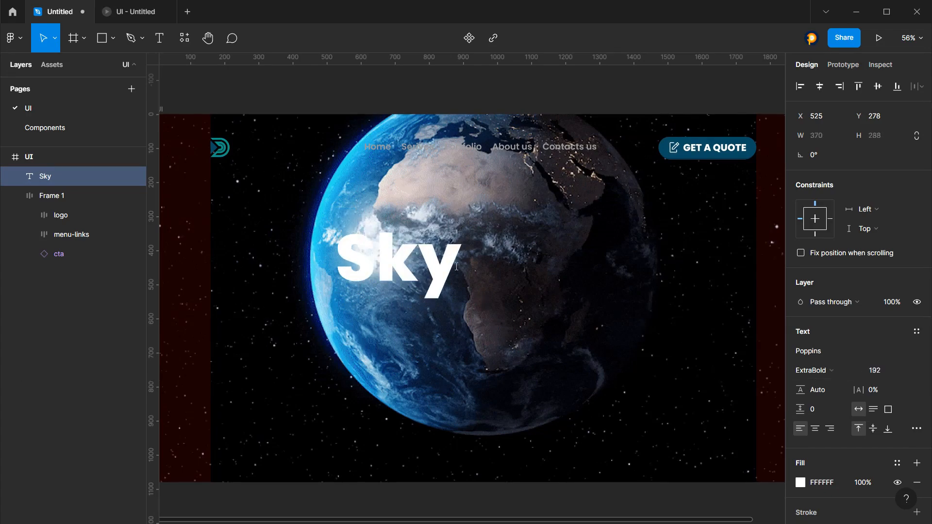
drag(872, 370, 766, 371)
Extend the heading text to read "Skyrocket your B2B Business" and finish editing it
double_click(378, 237)
click(391, 241)
text(rocket your)
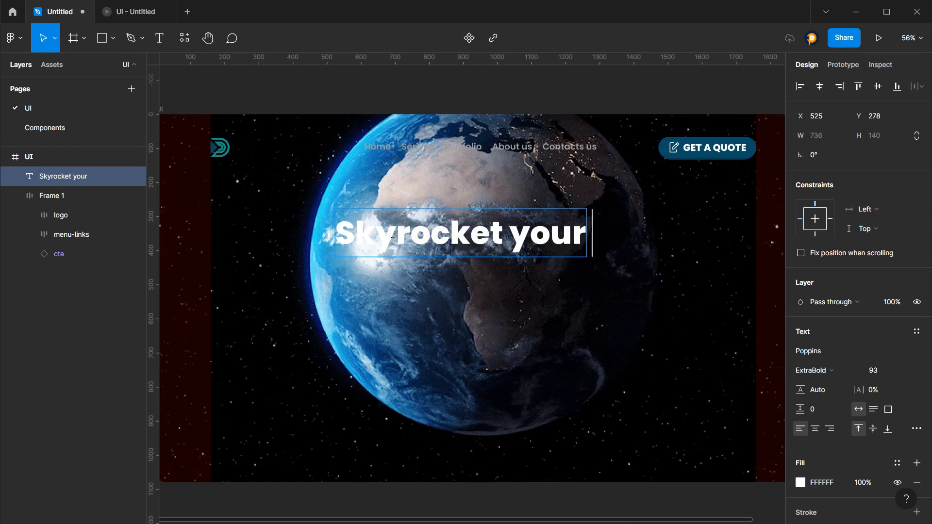
text( B2)
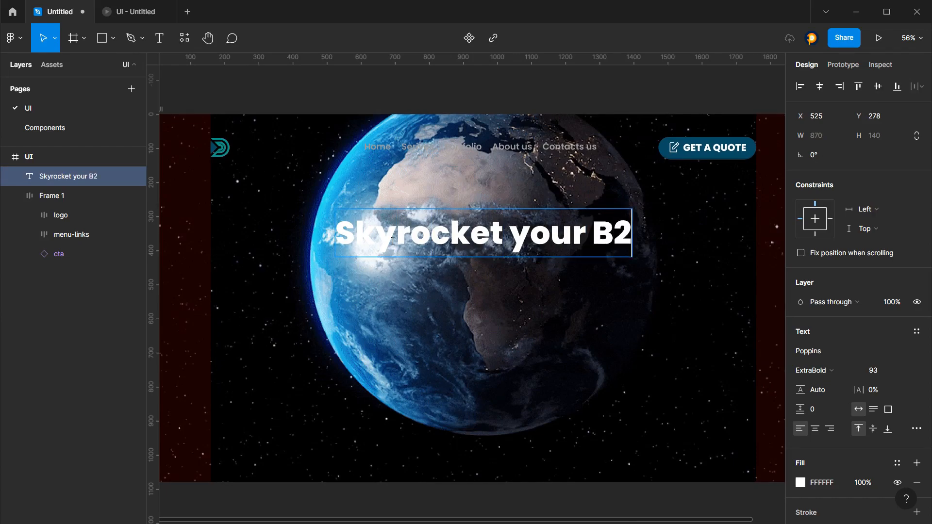
text(B)
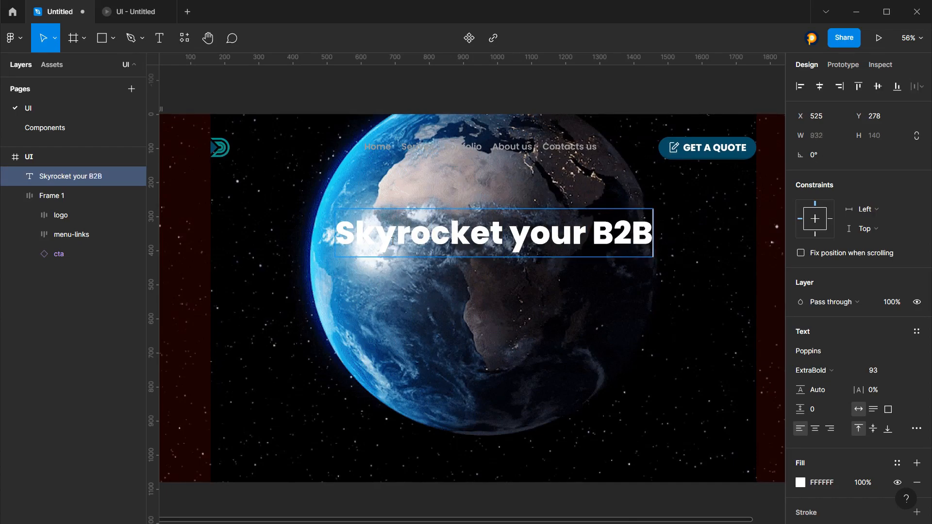
text( Bu)
text(s)
key(BackSpace)
text(usi)
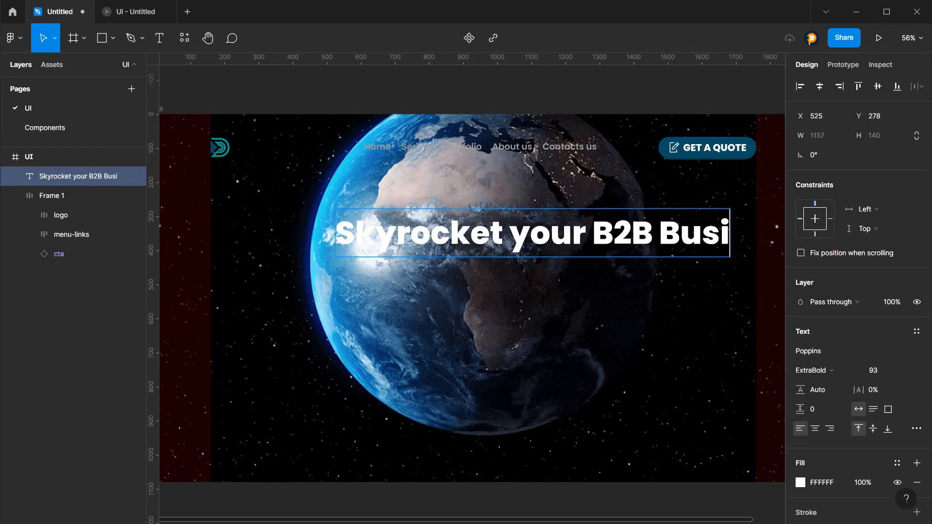
text(ness)
key(ctrl+a)
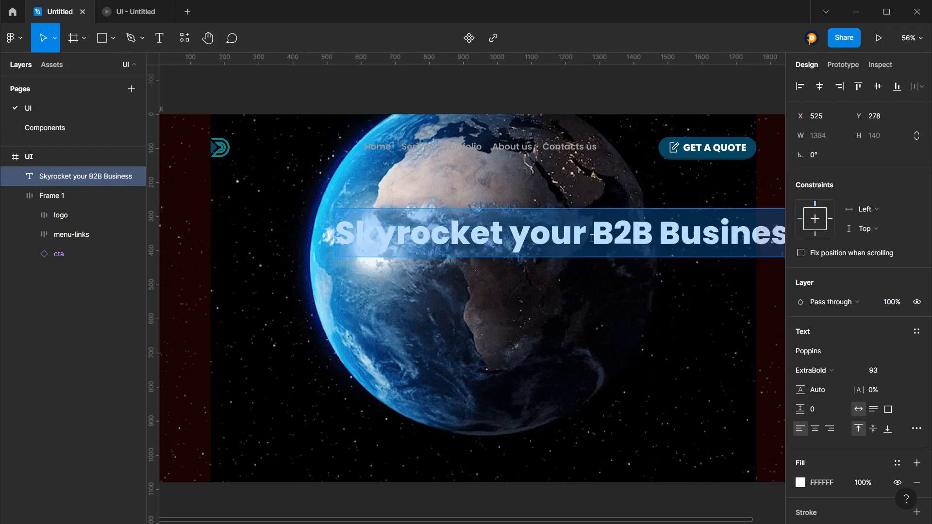
click(592, 239)
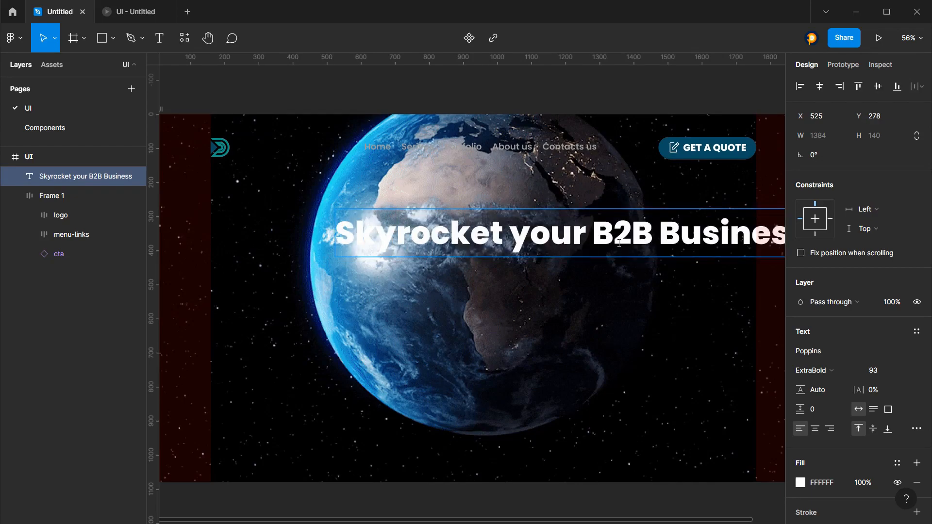
key(Escape)
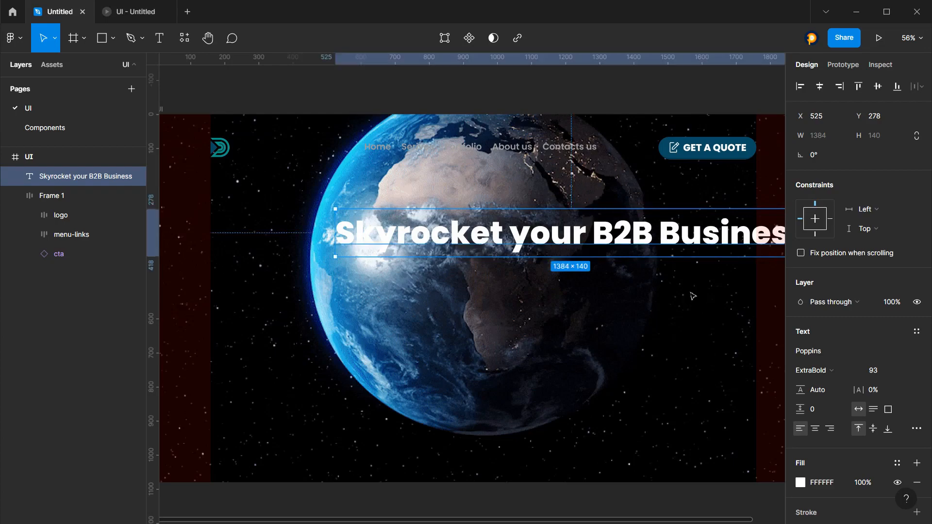
Move the heading toward the frame's left side and add a second line reading "with our Read-made Business Packages"
drag(783, 243, 713, 239)
double_click(713, 237)
click(712, 237)
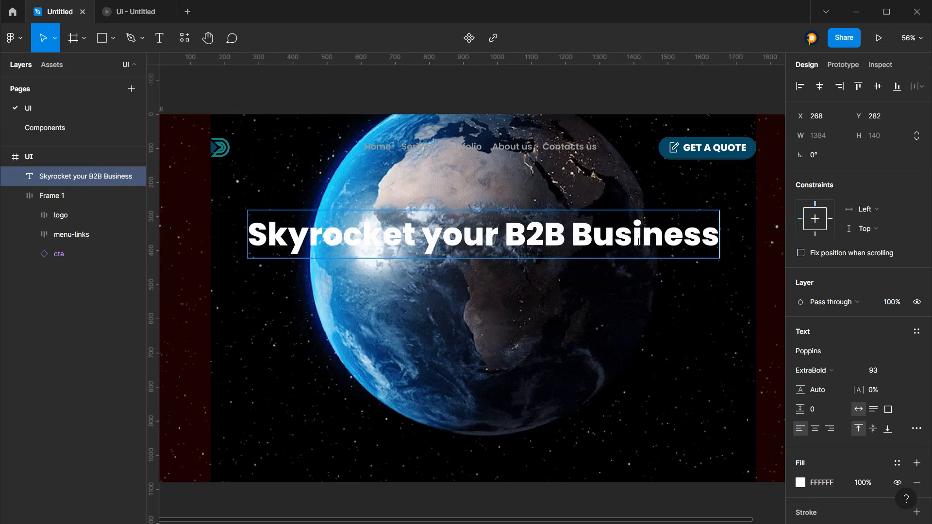
key(Return)
text(with our)
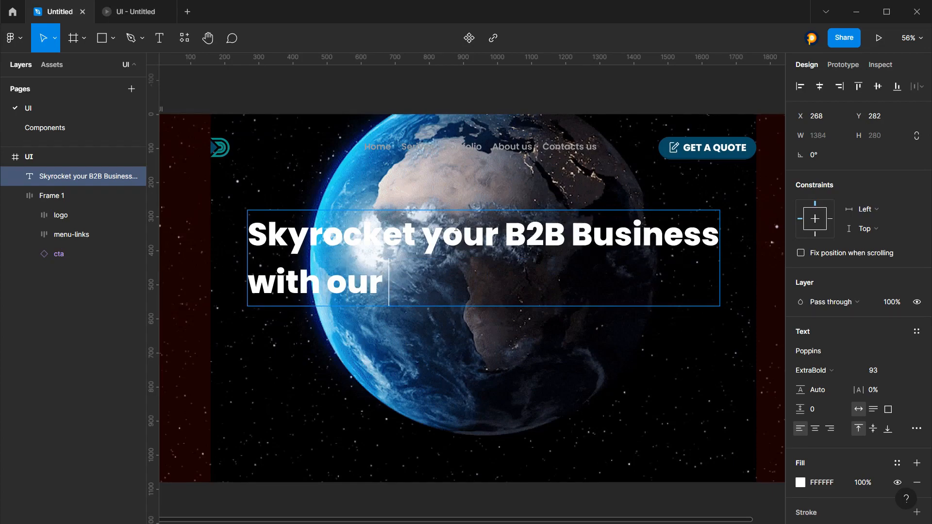
text( Read)
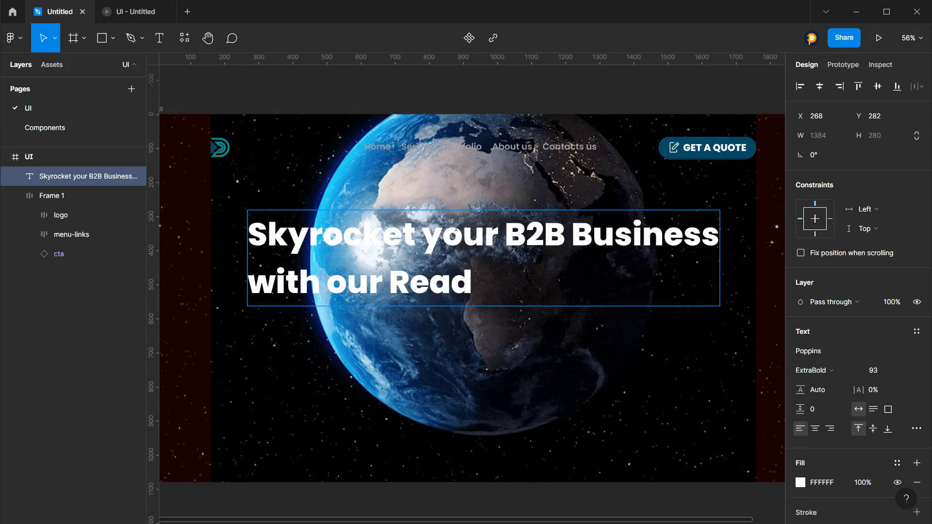
text(y )
text(mad)
text(e b)
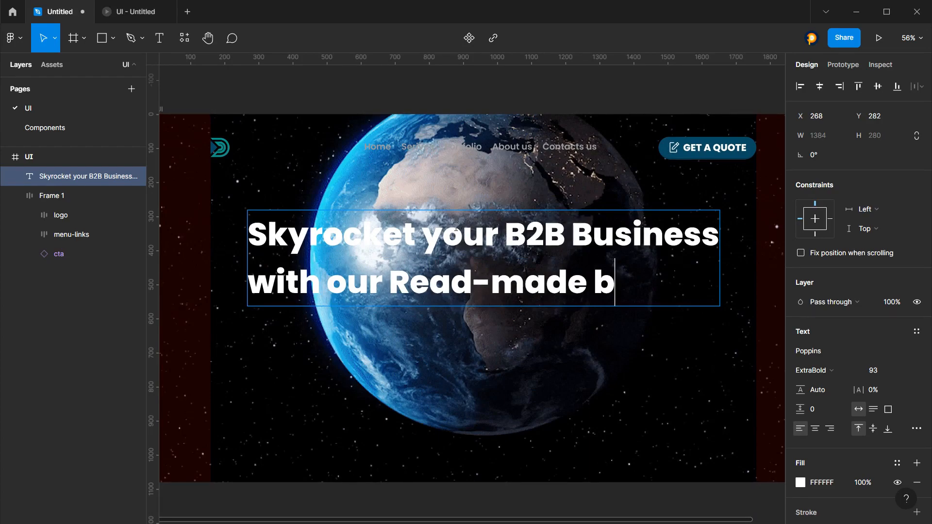
key(BackSpace)
text(Busi)
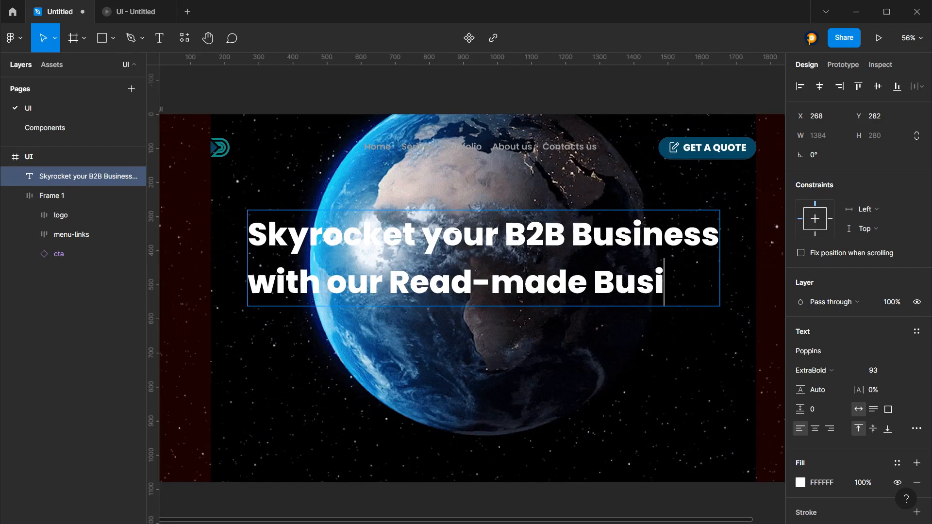
text(ness)
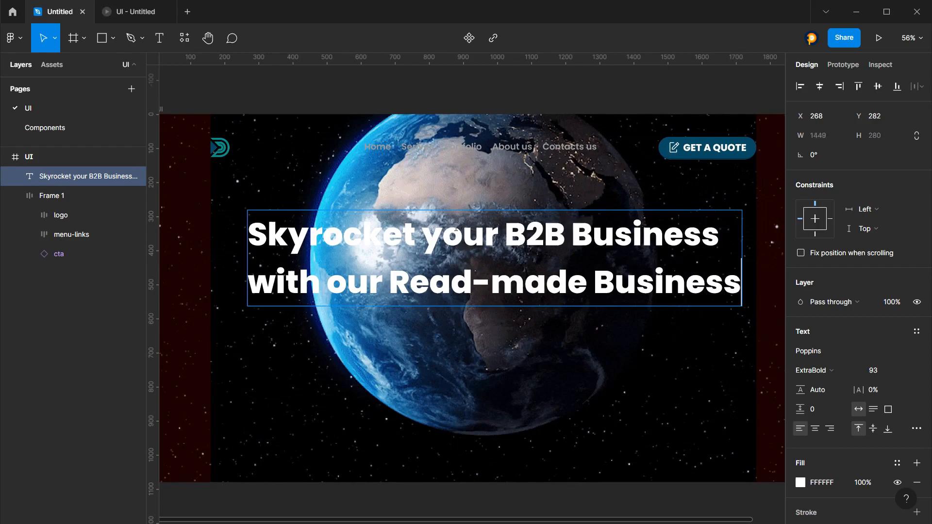
text( Pa)
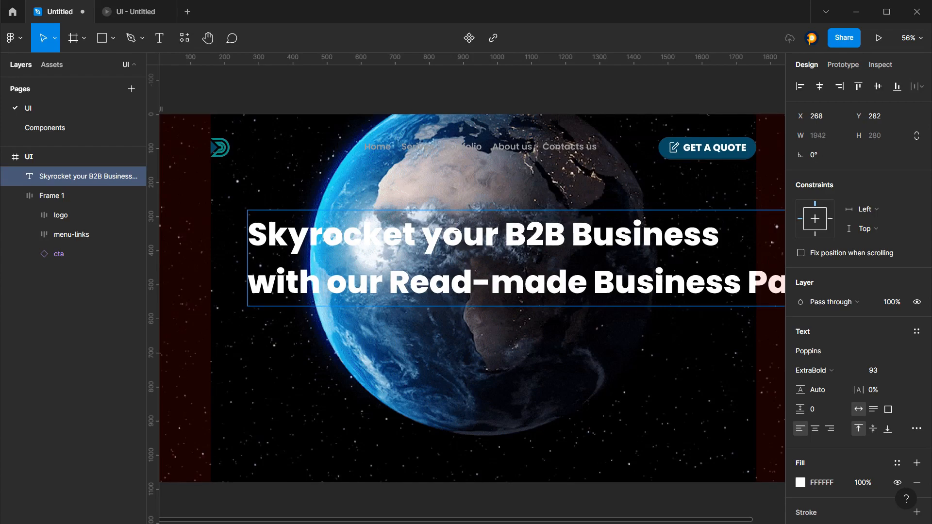
Set the font size of the entire two-line heading text to 74
key(ctrl+a)
click(896, 369)
text(74)
key(Return)
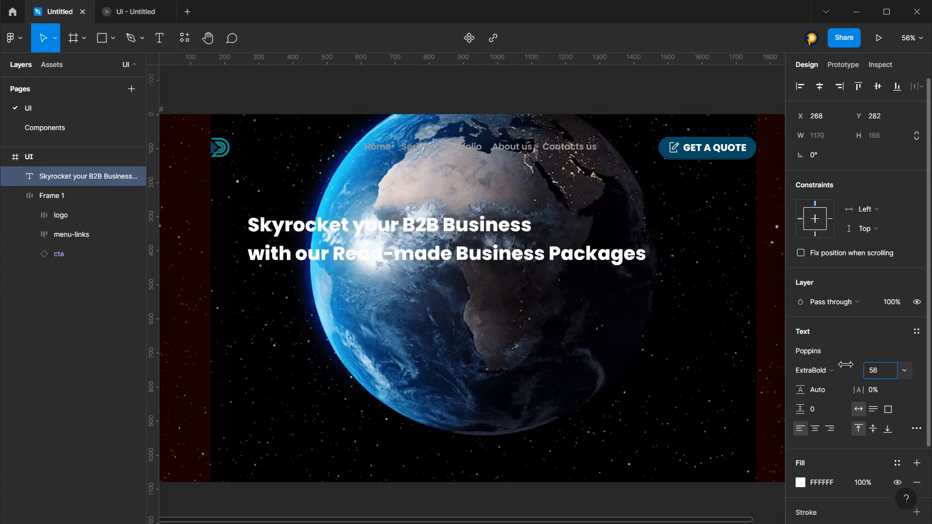
Enlarge only the first line, "Skyrocket your B2B Business", to font size 105
click(486, 267)
drag(630, 232, 163, 233)
drag(897, 370, 916, 372)
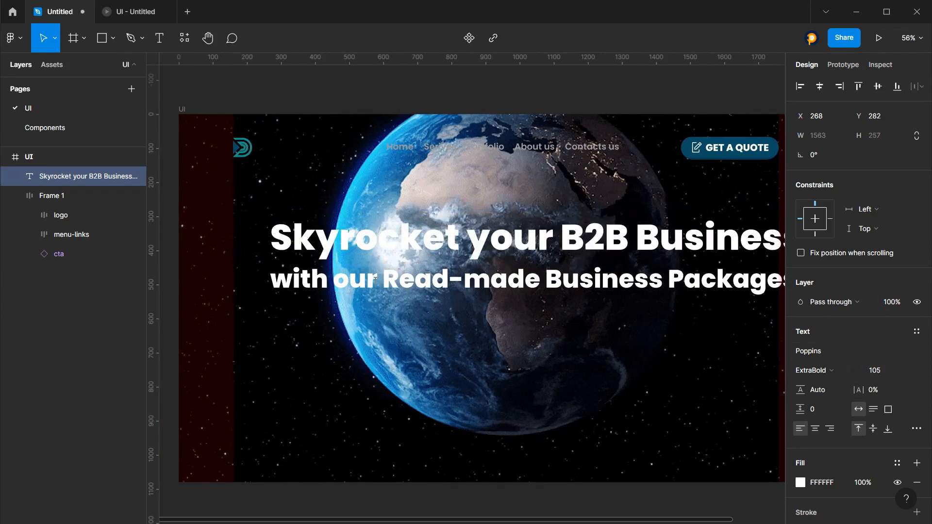
scroll(486, 276, down, 2)
scroll(486, 281, up, 2)
scroll(487, 281, down, 1)
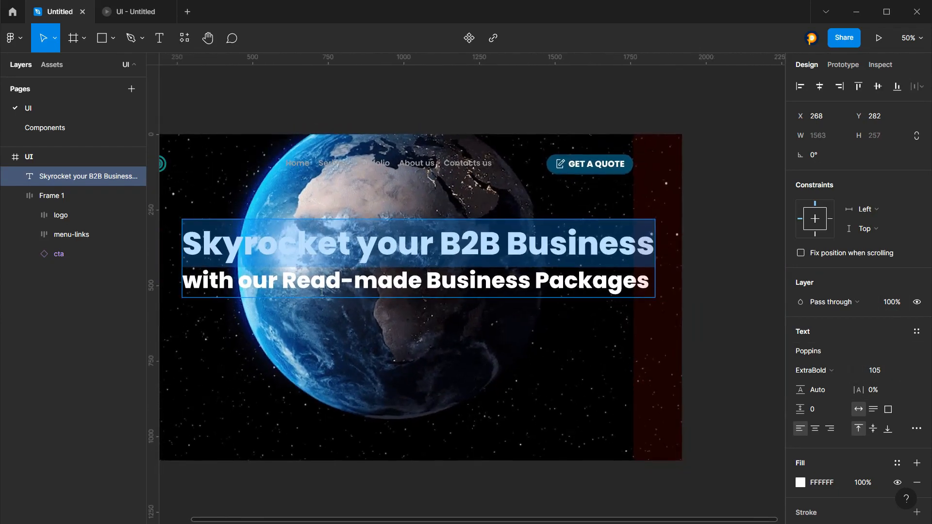
Change the second line, "with our Read-made Business Packages", to Medium weight and font size 65
click(473, 282)
drag(649, 288, 158, 288)
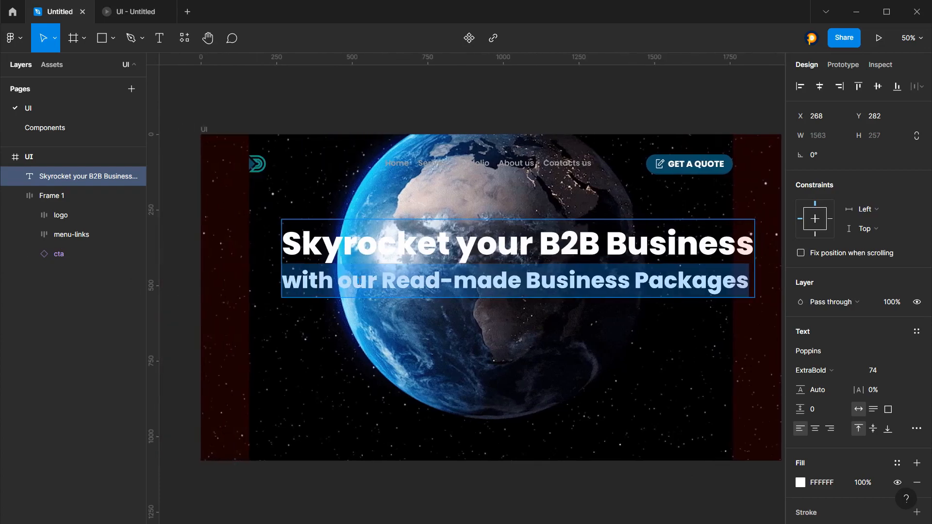
click(842, 371)
click(820, 306)
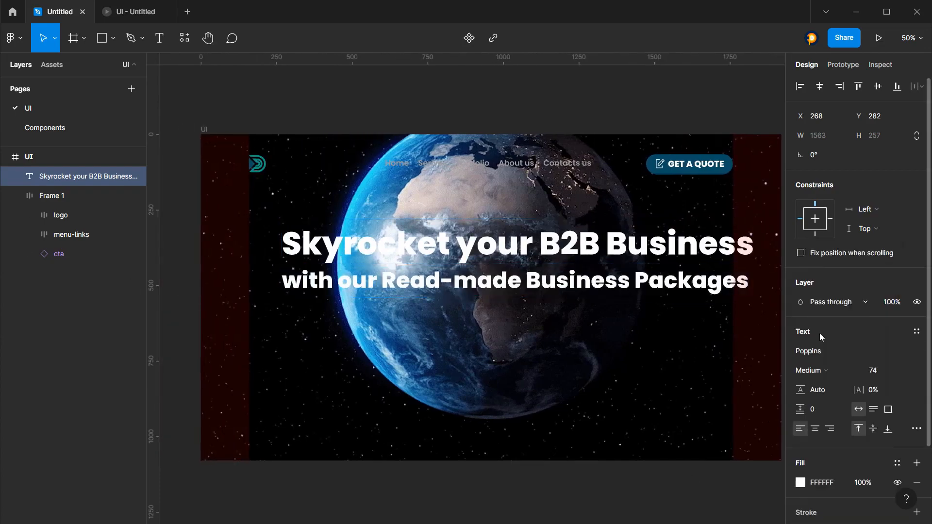
click(580, 288)
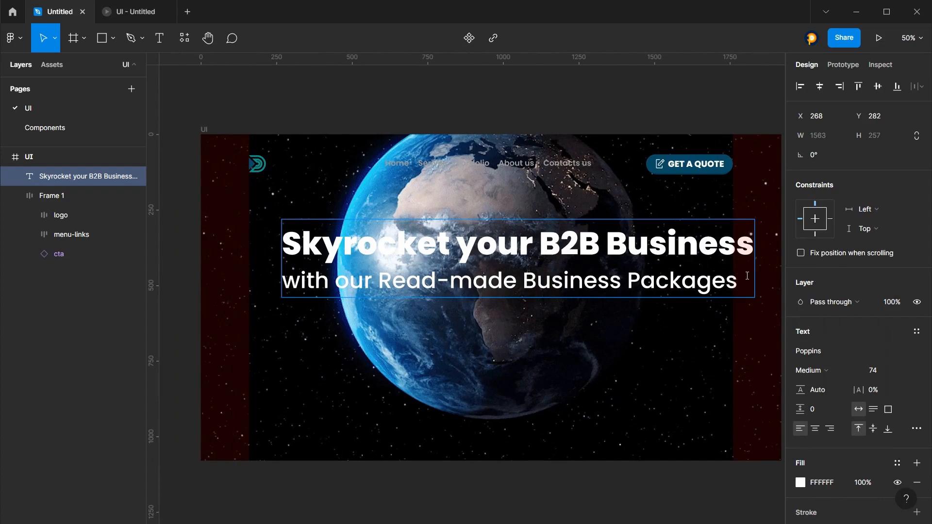
drag(705, 285, 259, 288)
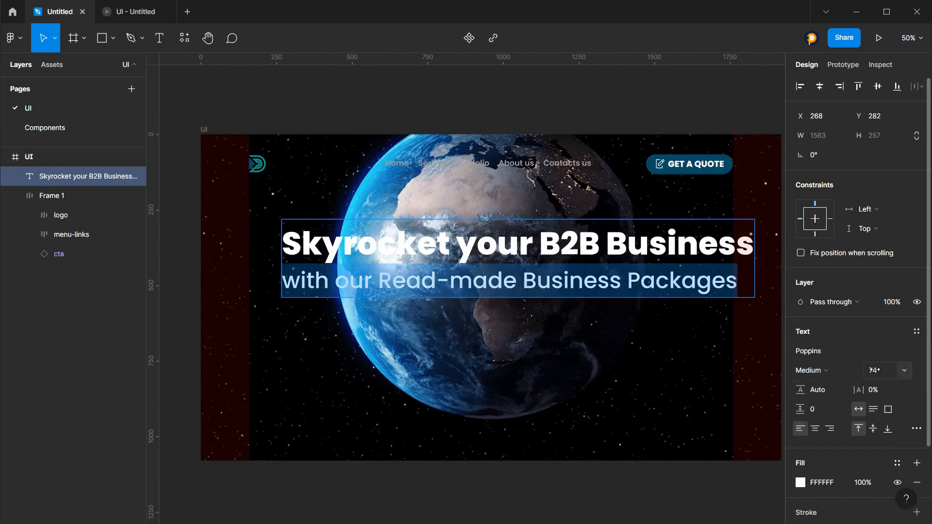
drag(866, 371, 862, 372)
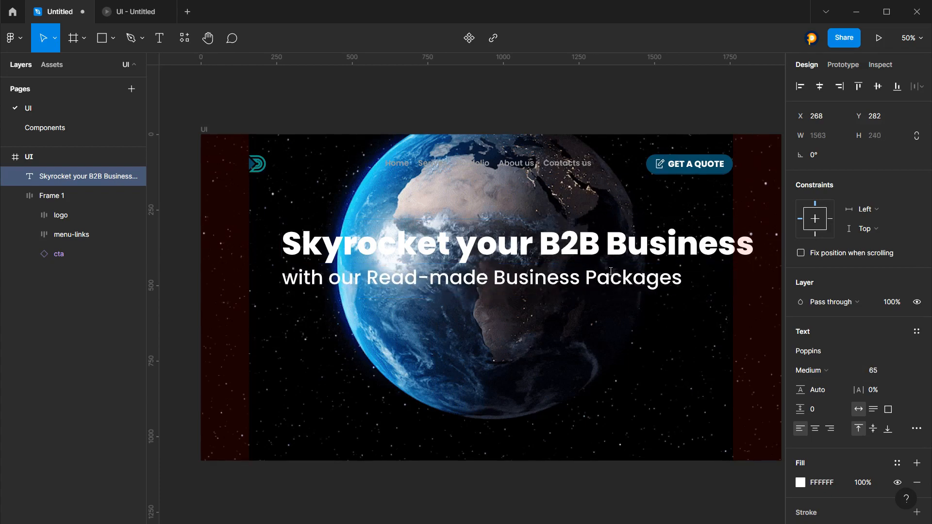
Center-align both lines of the heading text and finish editing it
key(ctrl+a)
click(814, 429)
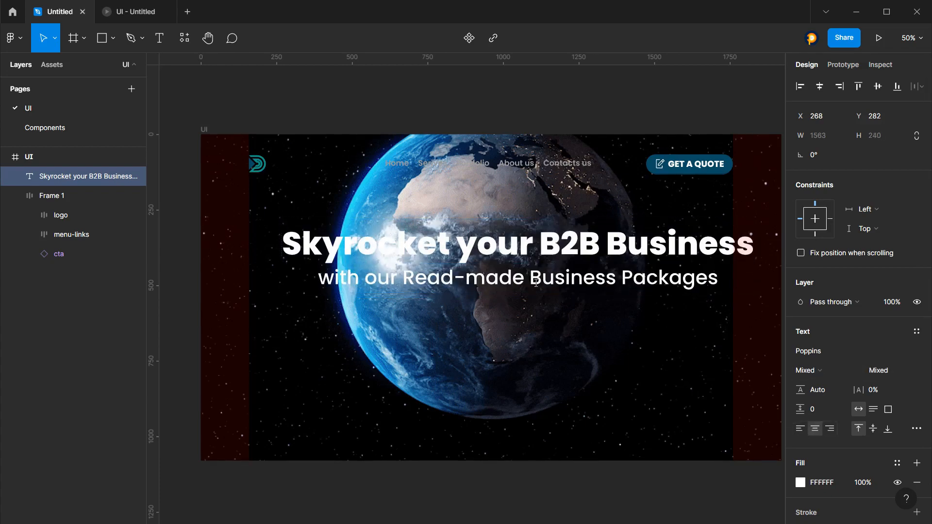
click(497, 243)
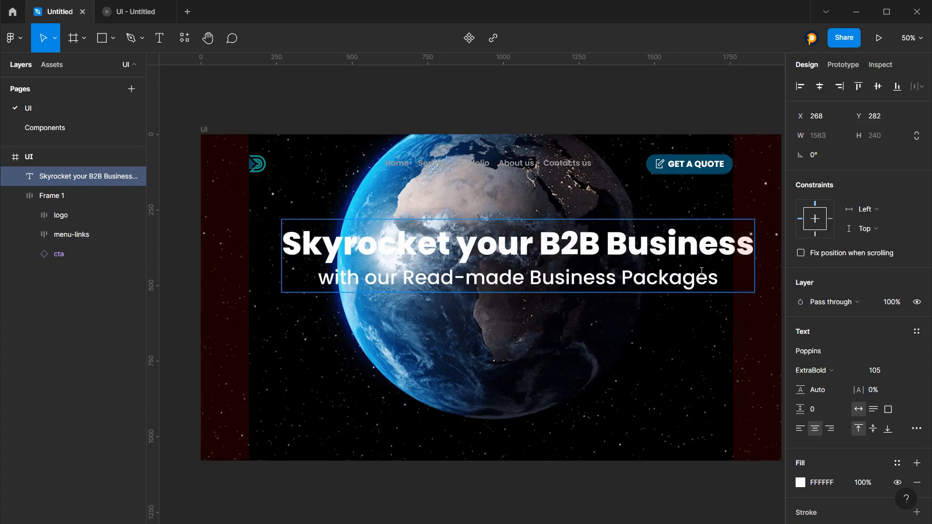
key(ctrl+a)
key(Escape)
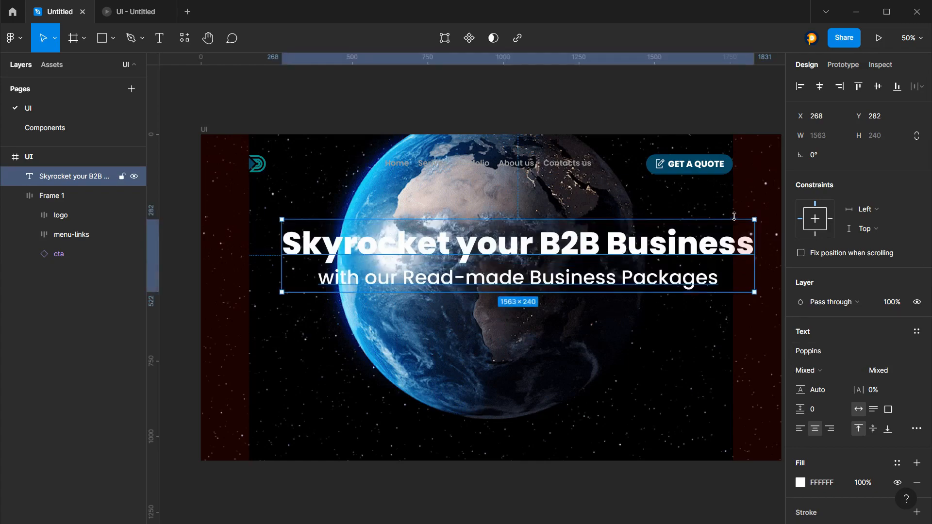
Resize the heading text box to about 1072 × 530 and position it horizontally centered in the frame at Y 246
drag(754, 219, 587, 246)
drag(582, 294, 604, 404)
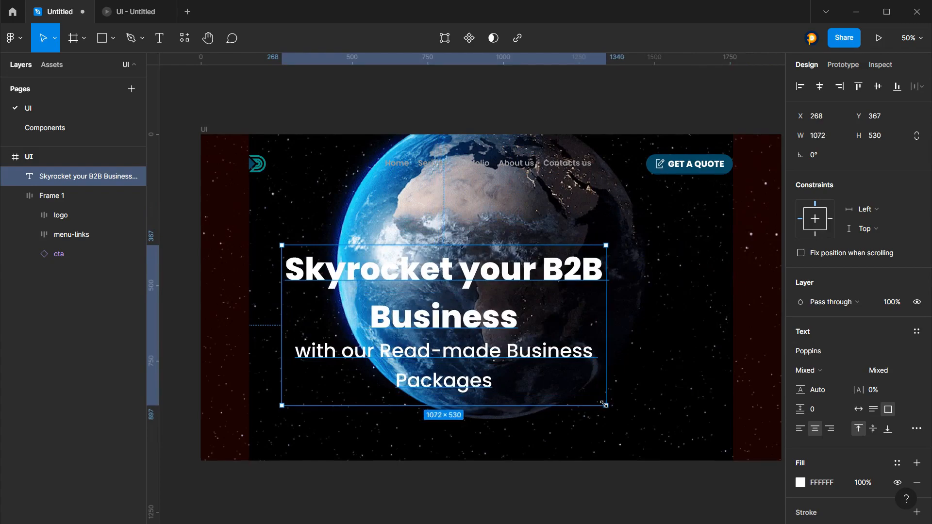
click(878, 86)
click(820, 86)
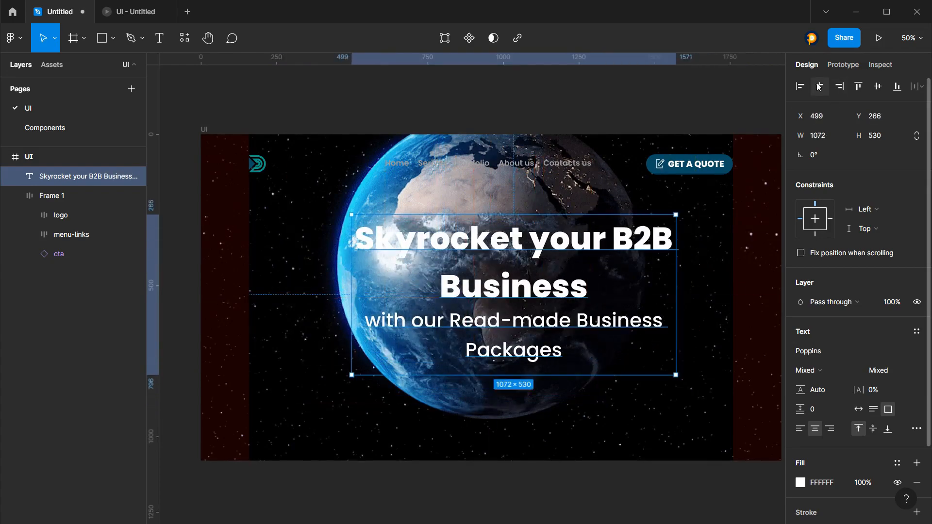
key(shift+Up)
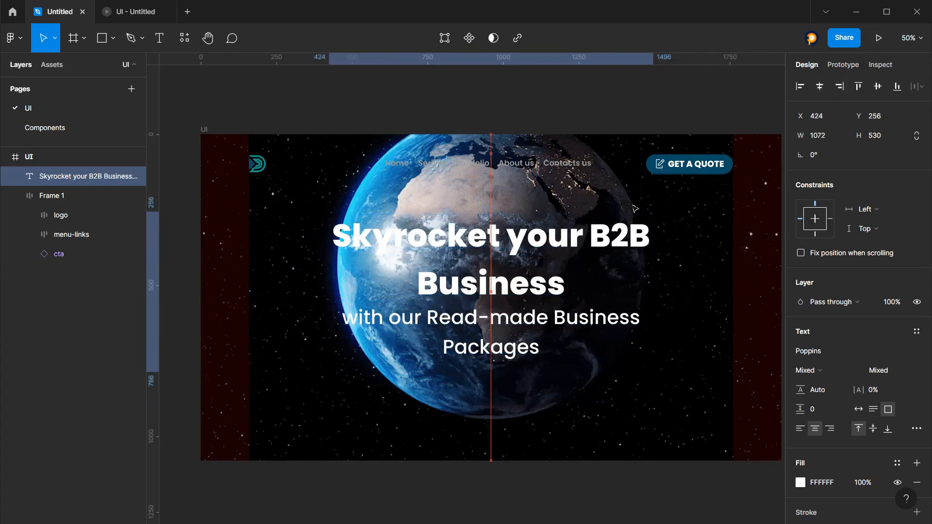
key(shift+Up)
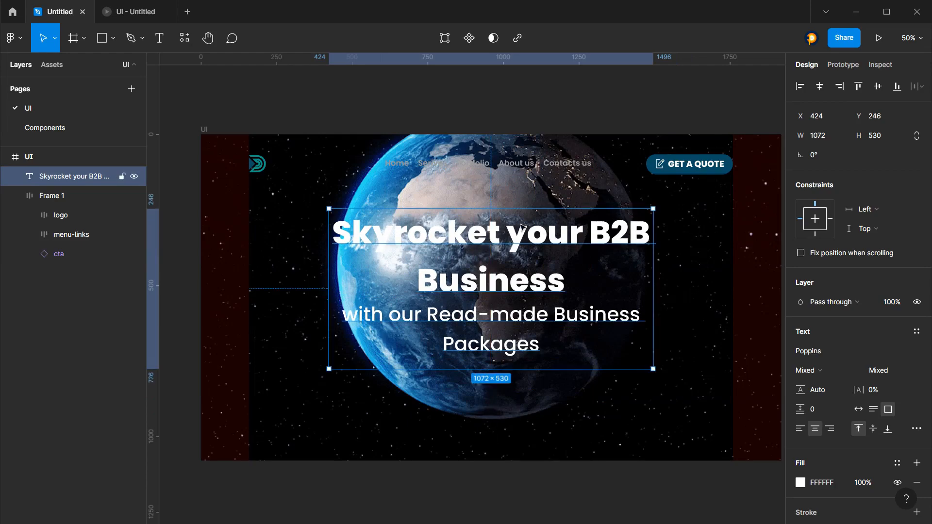
Preview the UI frame as a full-screen prototype and return to the design file
click(204, 128)
click(248, 104)
key(ctrl+alt+Return)
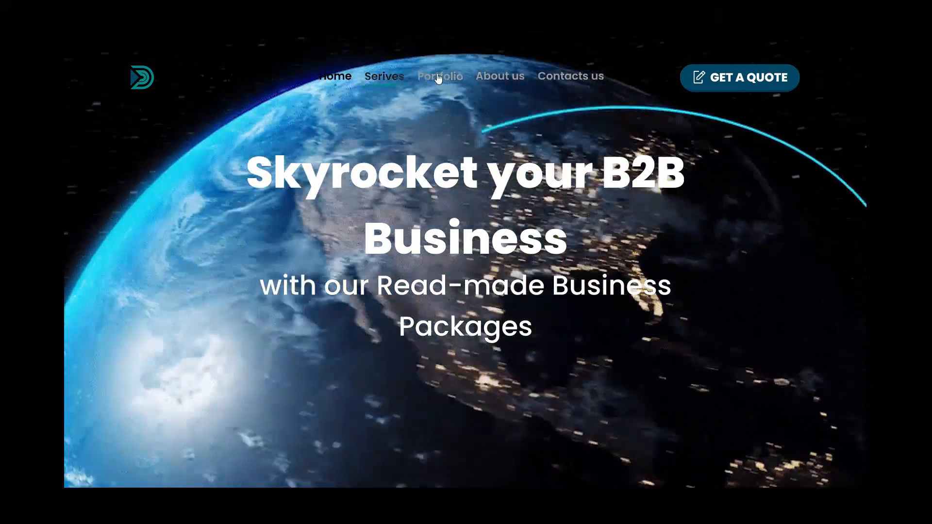
key(ctrl+Tab)
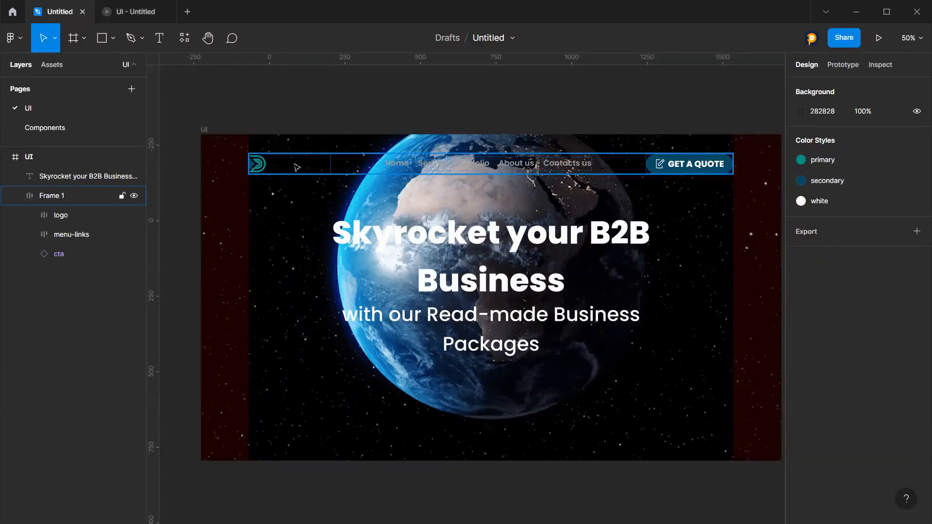
Set the width of the header frame containing the logo, menu links and quote button to 1920
click(359, 167)
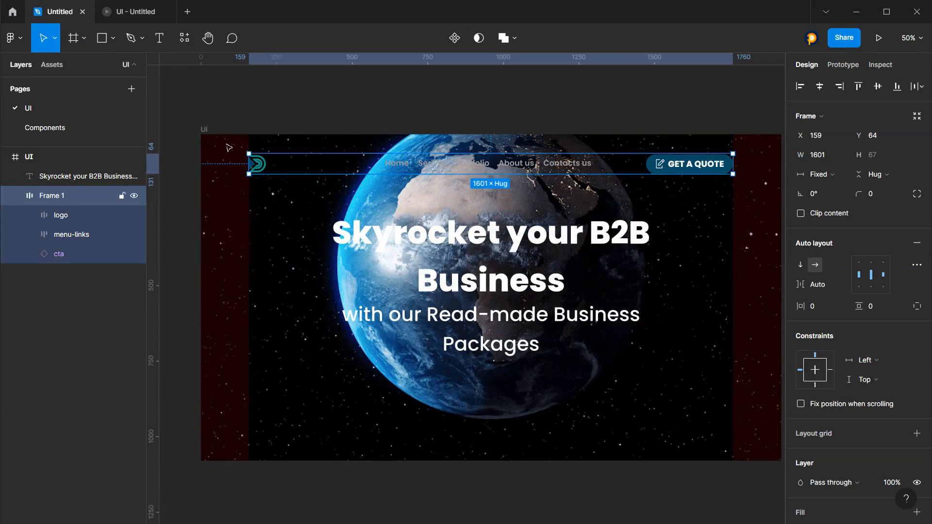
click(825, 175)
click(834, 175)
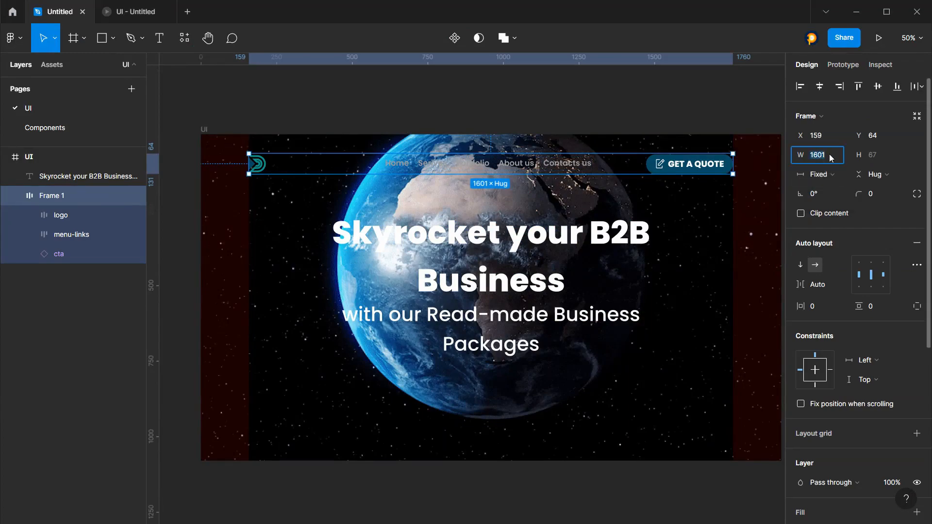
click(831, 158)
text(1920)
key(Return)
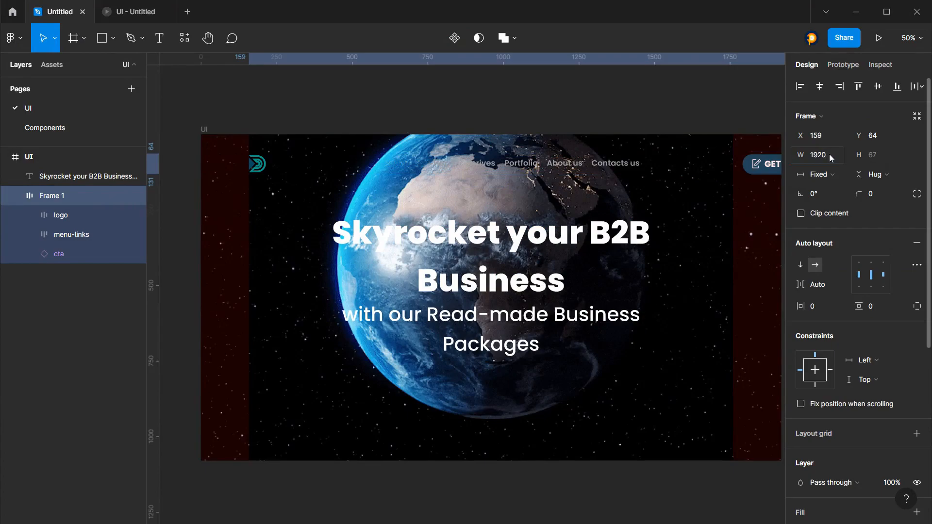
Give the header frame a fixed height of 142 and align it horizontally centered to the top edge of the UI frame
click(819, 87)
click(884, 176)
click(867, 162)
drag(859, 155, 21, 207)
click(859, 87)
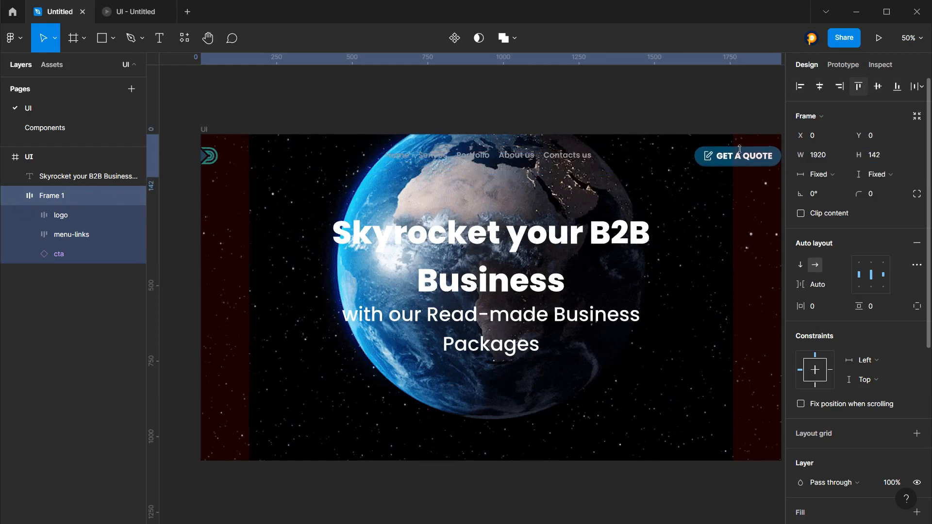
Add a white FFFFFF fill at 10% opacity to the header frame
scroll(856, 389, down, 6)
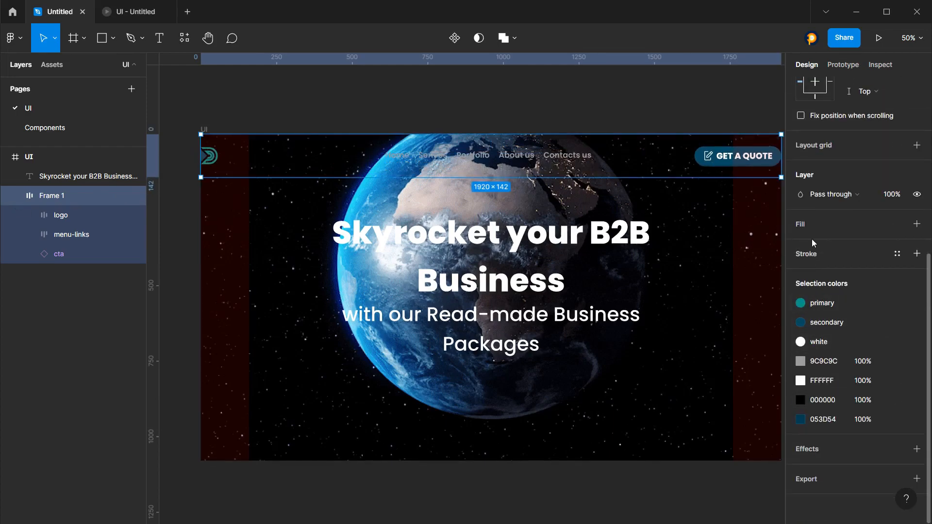
click(823, 224)
click(801, 243)
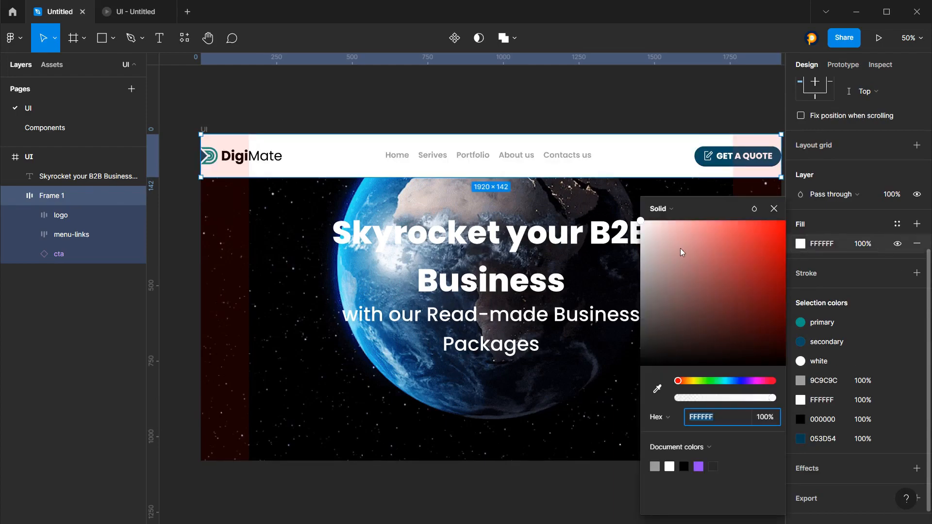
click(774, 209)
click(864, 246)
text(10)
key(Return)
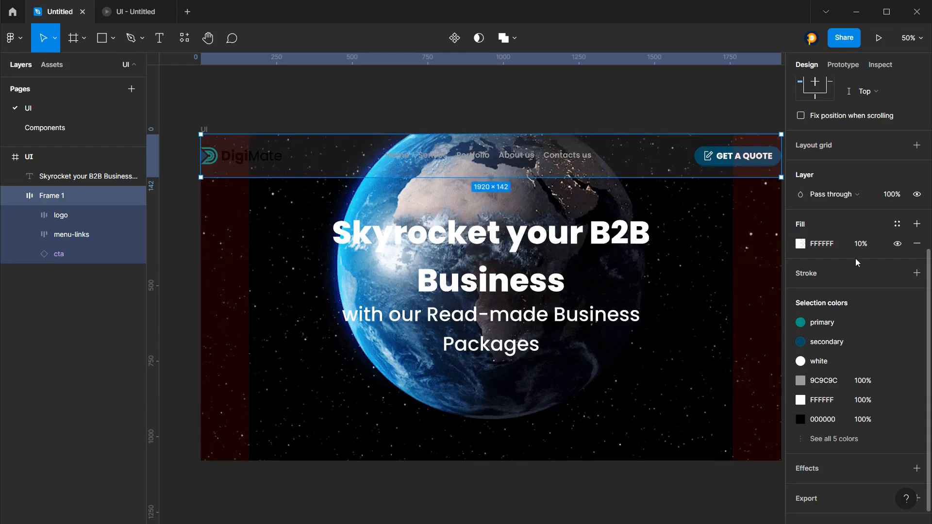
Set the header's horizontal auto layout padding to 160 so the logo lines up with the grid margin
scroll(845, 252, up, 5)
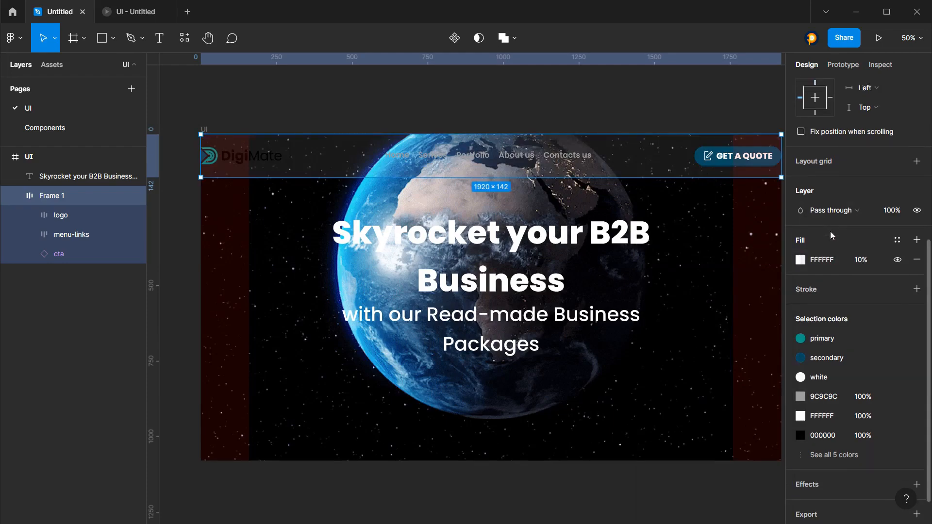
drag(799, 261, 73, 268)
scroll(215, 146, up, 1)
scroll(215, 147, up, 5)
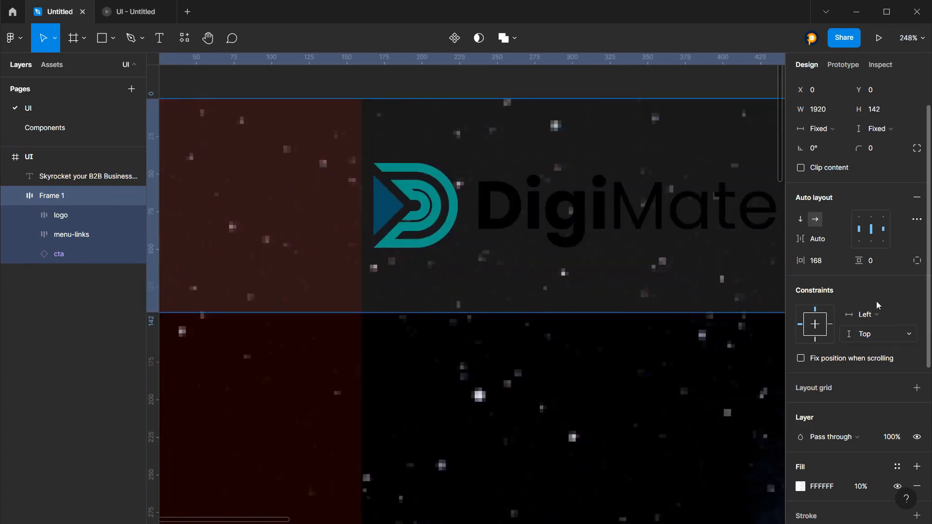
drag(800, 268, 788, 263)
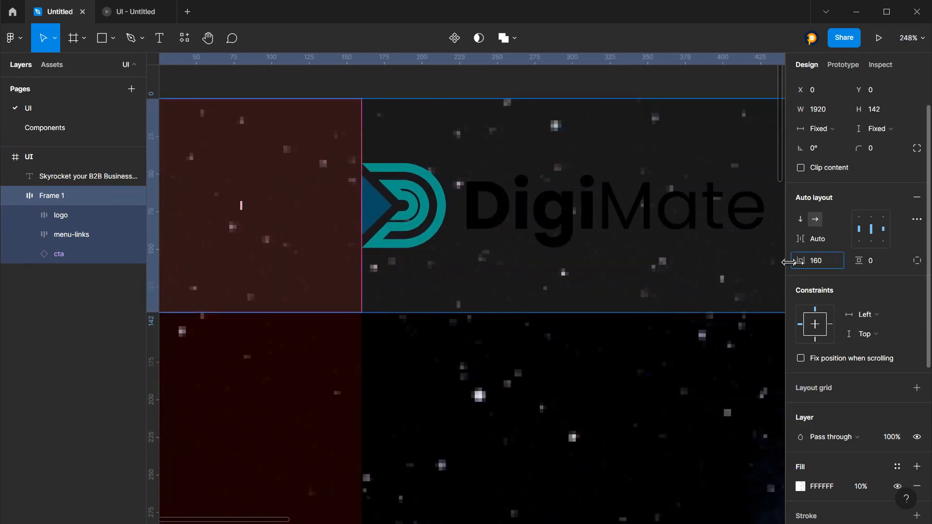
scroll(516, 267, down, 8)
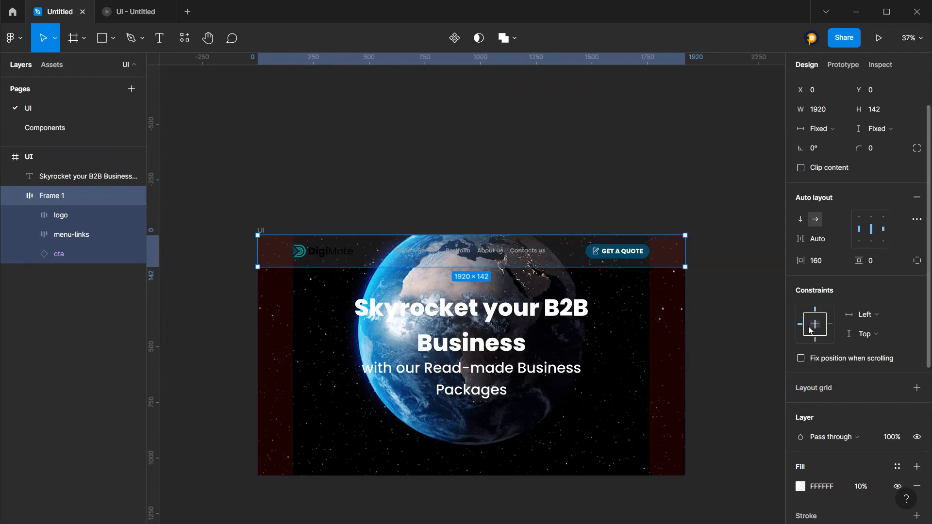
Add an effect to the header frame and change its type from drop shadow to background blur
scroll(828, 341, down, 5)
click(817, 451)
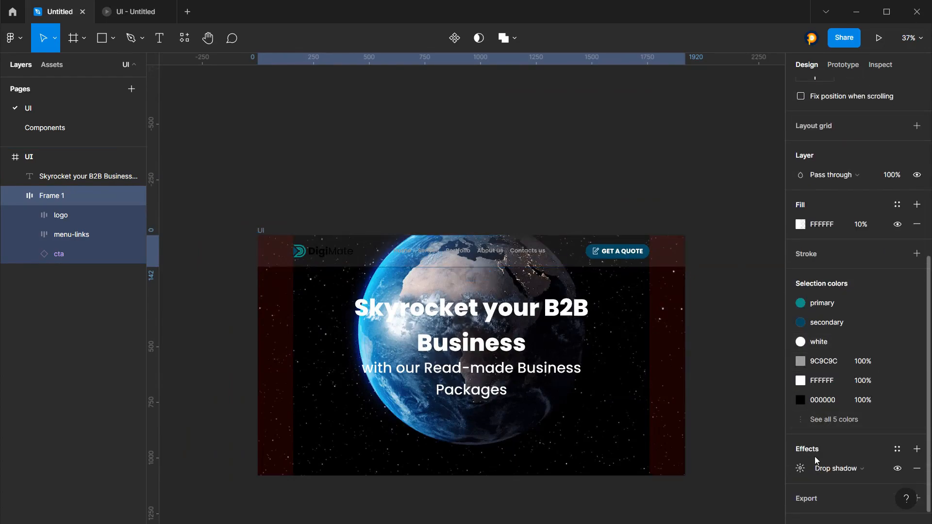
click(800, 469)
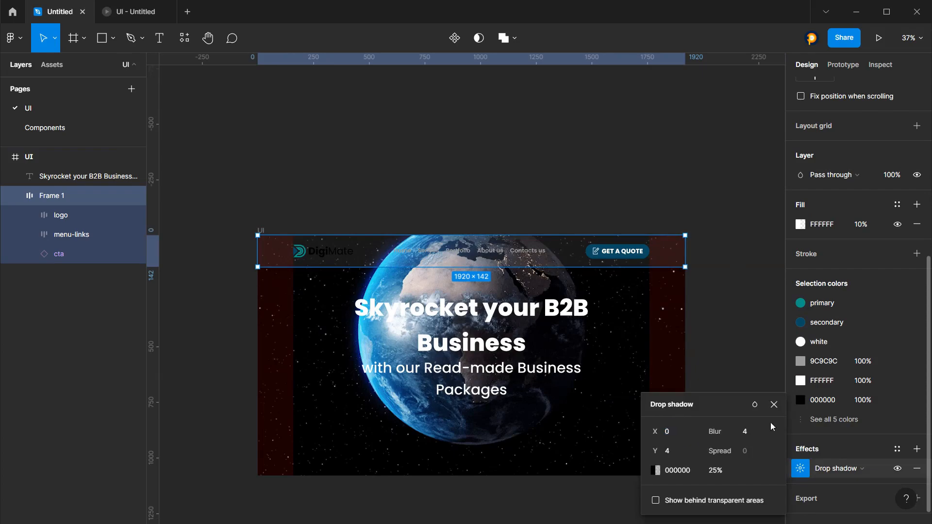
click(862, 474)
click(861, 480)
click(860, 468)
click(858, 483)
scroll(447, 255, up, 5)
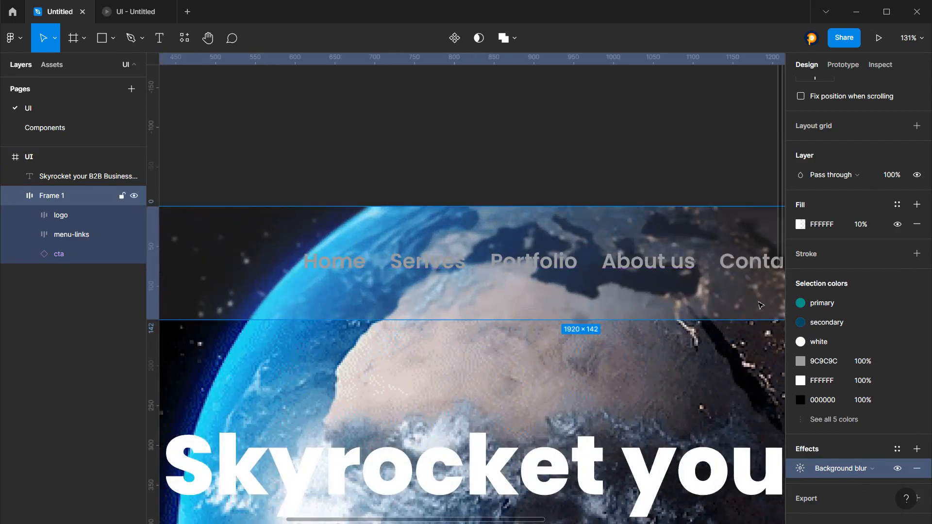
Set the header's background blur amount to 15
click(806, 470)
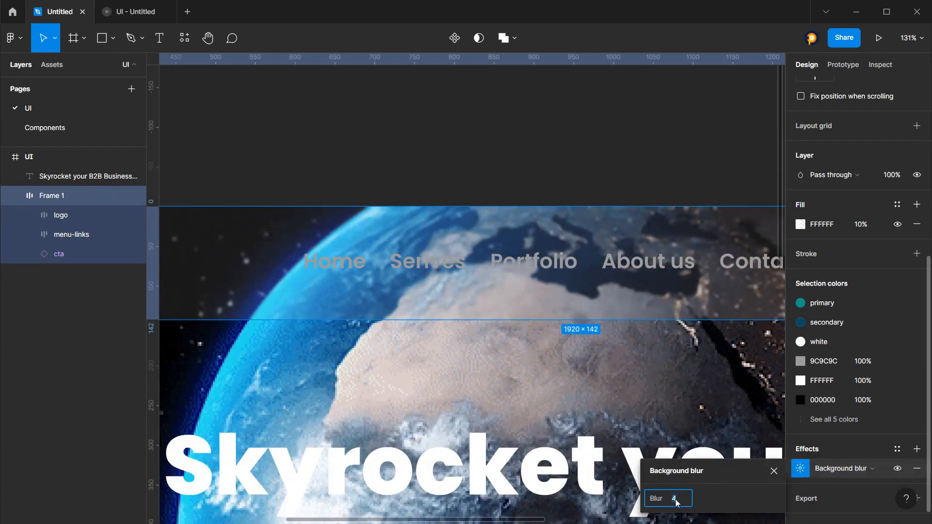
drag(656, 498, 769, 505)
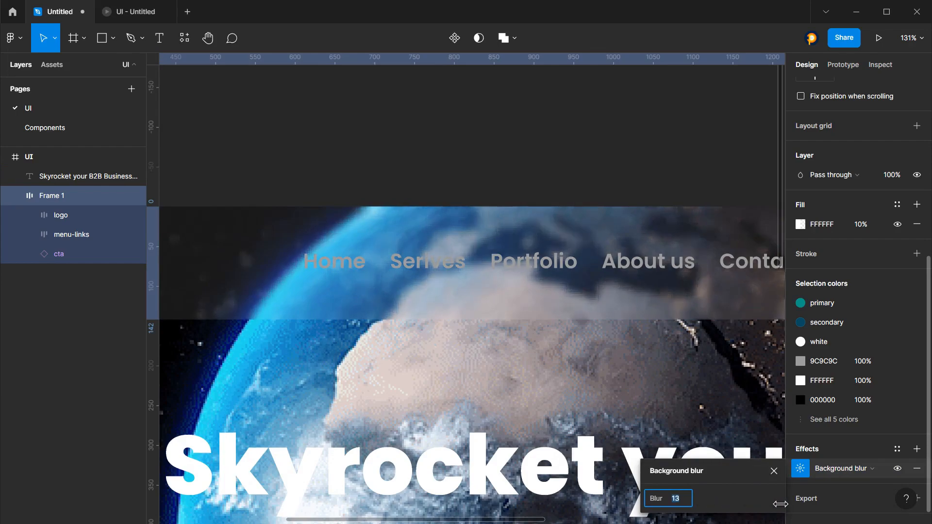
scroll(634, 466, down, 5)
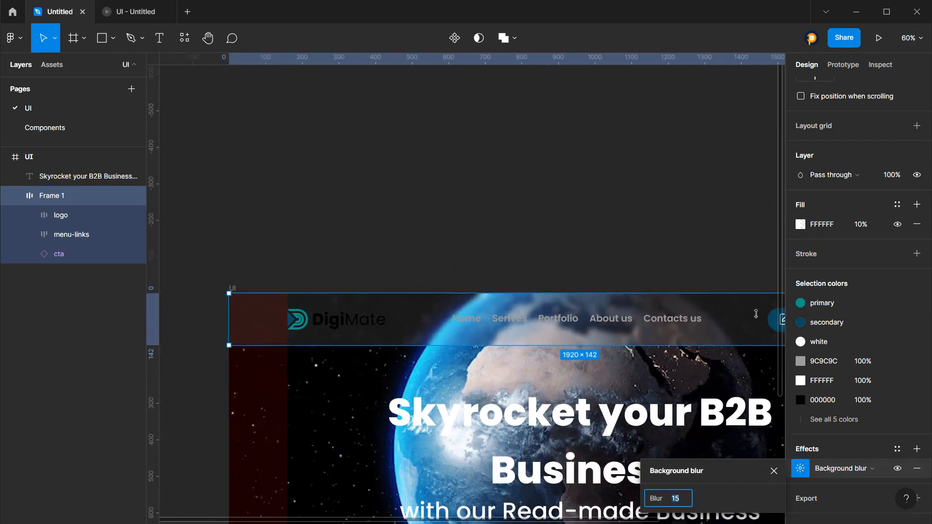
Lower the opacity of the header frame's white fill to 6%
drag(853, 228, 859, 225)
key(ctrl+z)
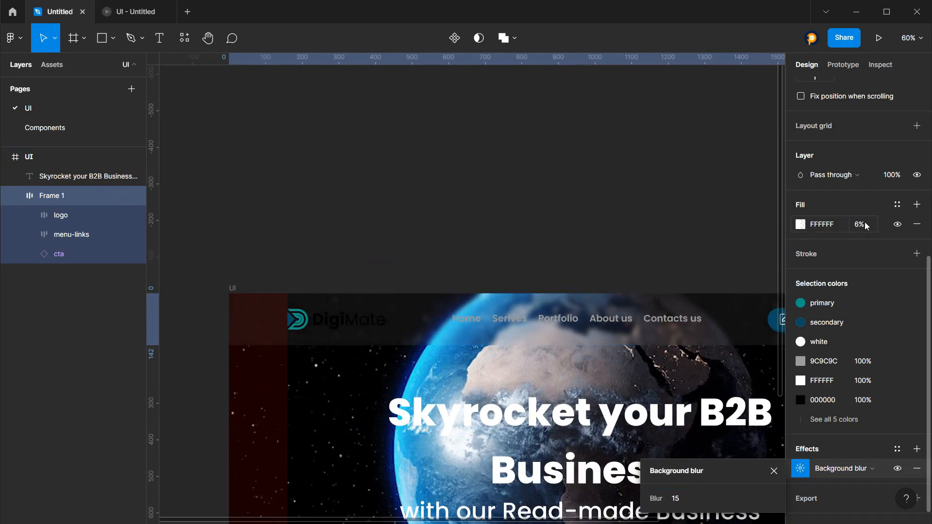
click(472, 250)
scroll(469, 251, down, 1)
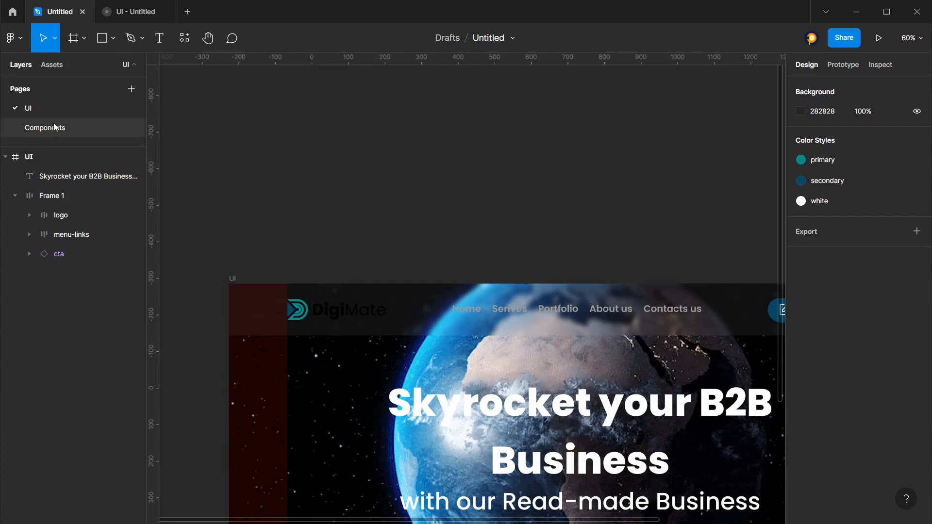
On the Components page, apply the white color style to the text of the default menu-link variant
click(55, 127)
click(383, 179)
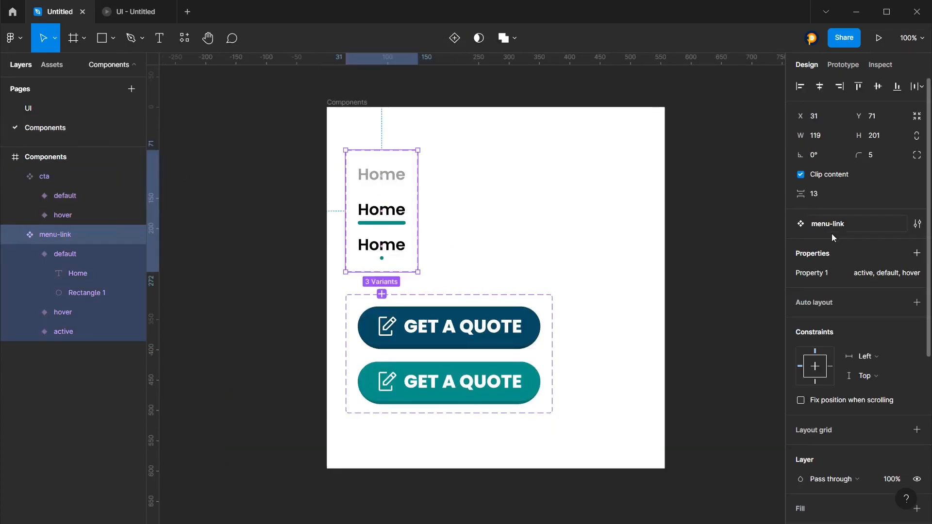
click(402, 175)
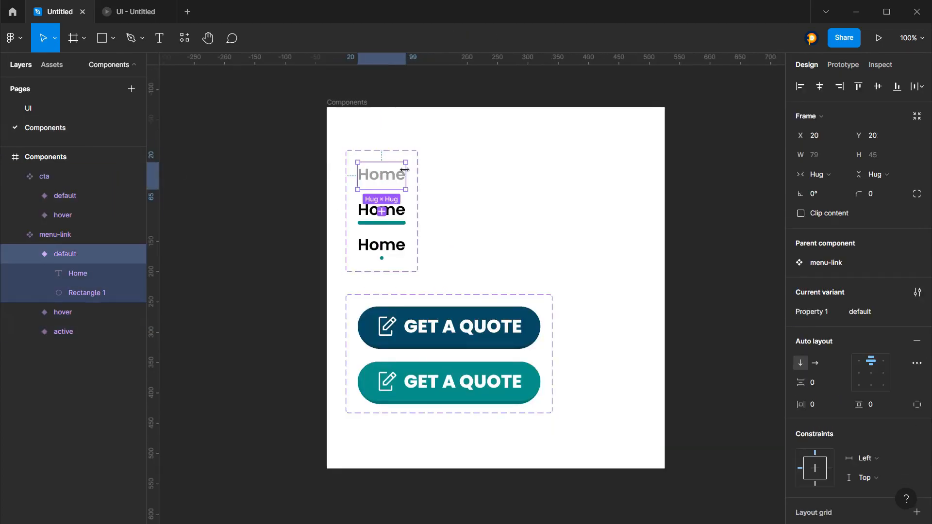
click(473, 180)
click(46, 111)
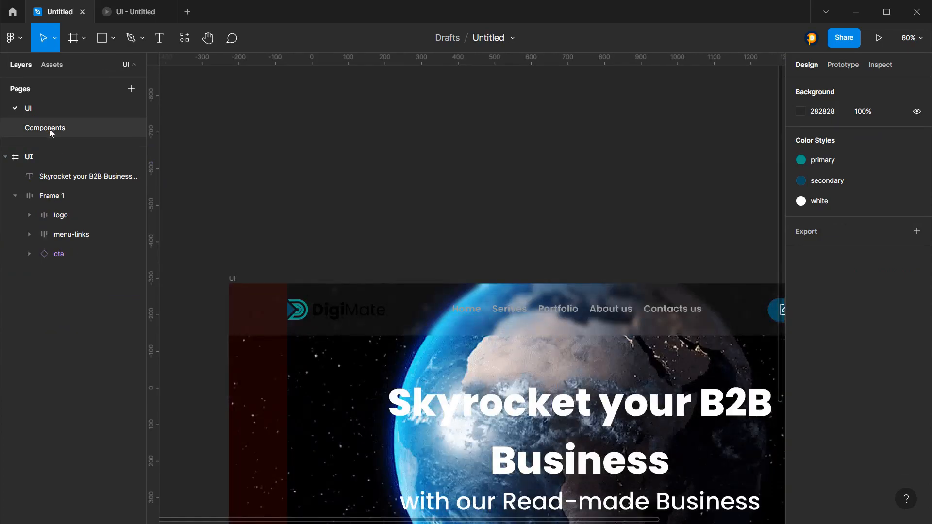
click(50, 129)
click(403, 183)
scroll(890, 404, down, 5)
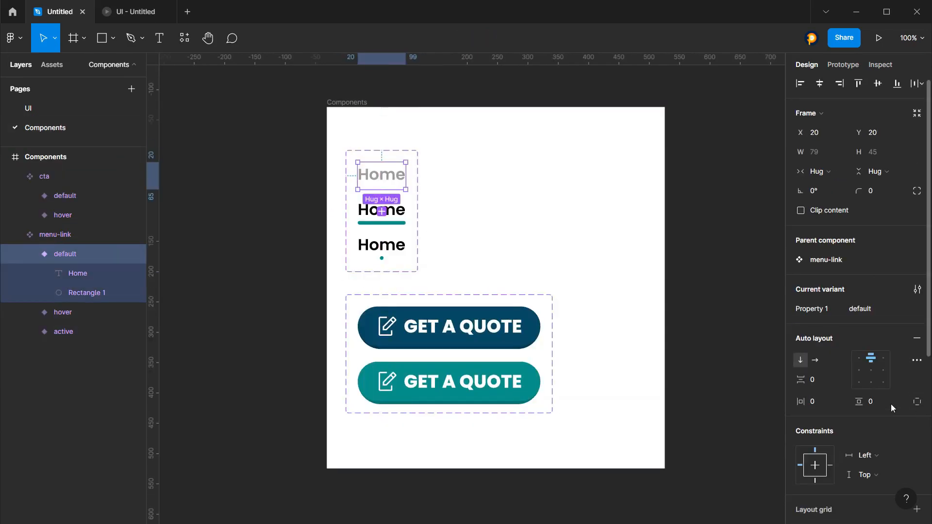
click(899, 447)
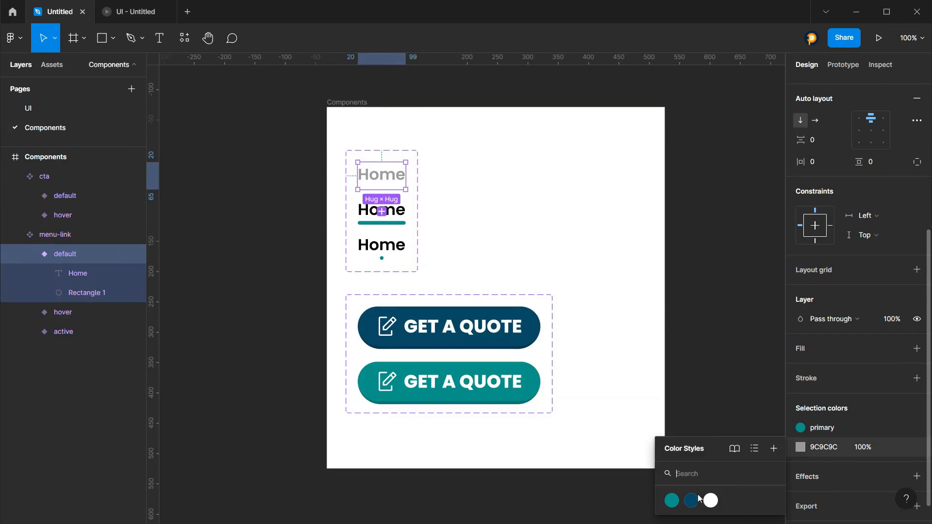
click(710, 499)
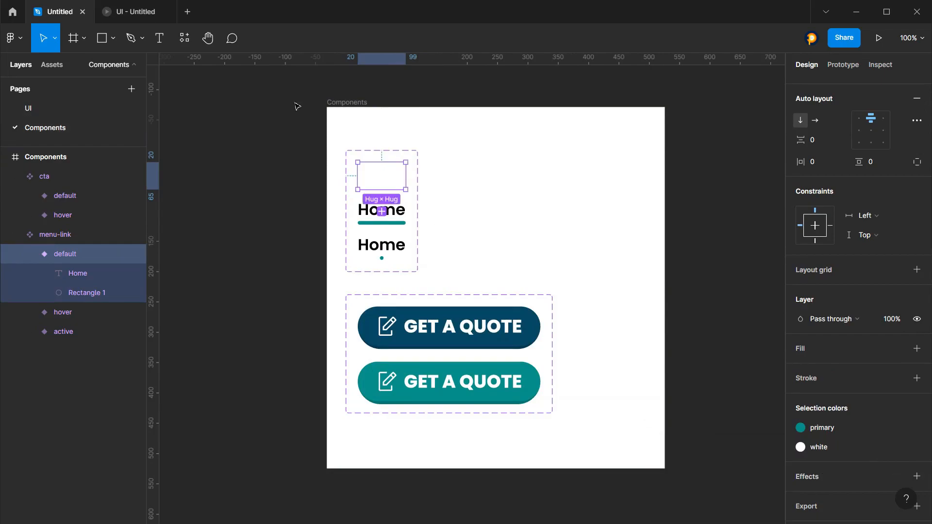
Change the Components frame's fill to the gray BBBBBB so the white link text stands out
click(330, 102)
scroll(876, 347, down, 1)
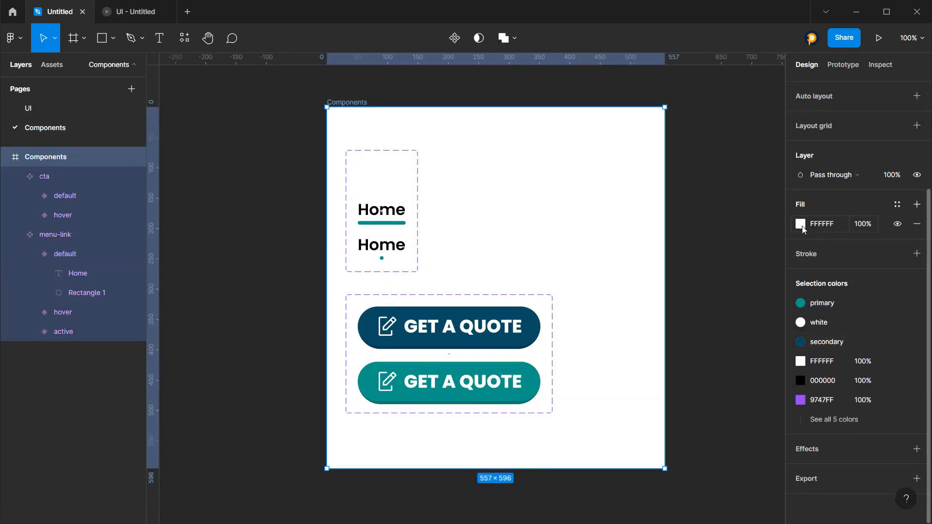
click(801, 224)
drag(647, 245, 635, 265)
click(560, 223)
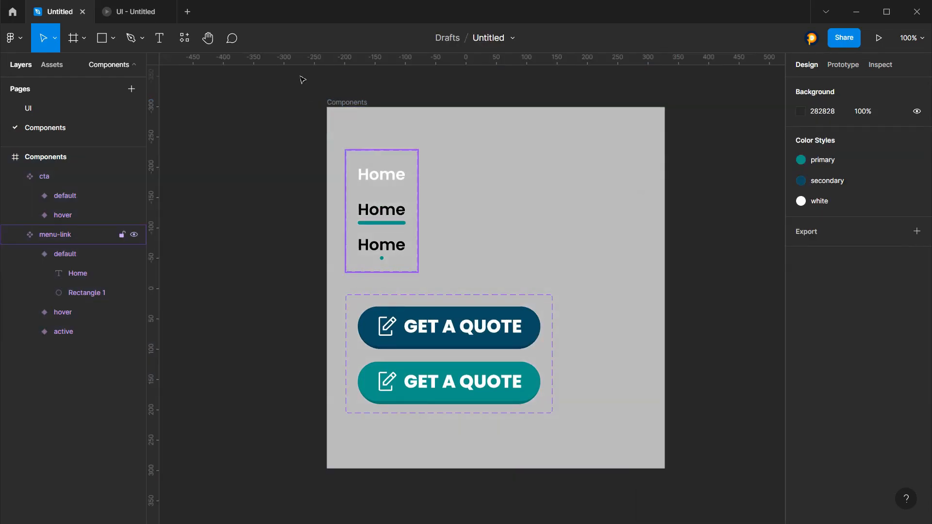
Recolor the Components frame's fill to a light cyan based on a color sampled from the teal quote button
click(335, 103)
click(801, 371)
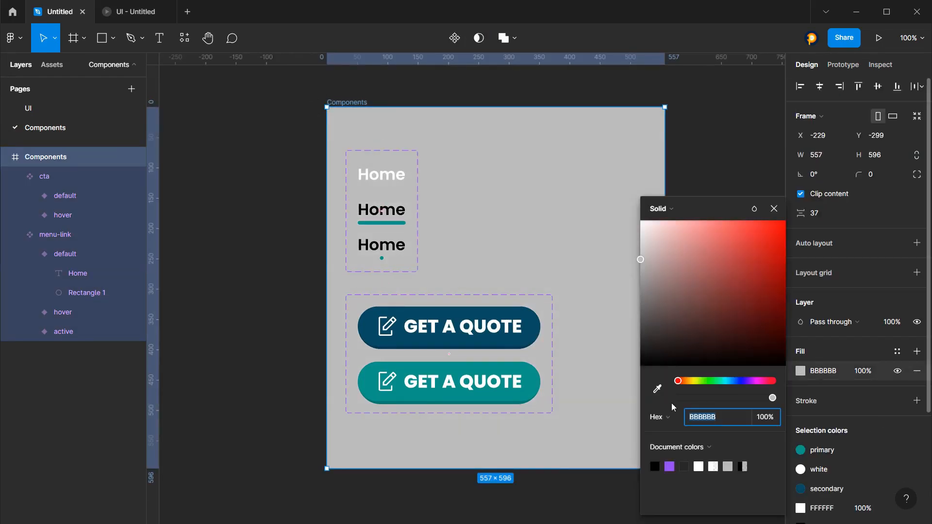
click(658, 389)
click(524, 366)
drag(642, 221, 689, 233)
click(705, 175)
On the UI page, replace the black in the header logo with the white color style
click(56, 107)
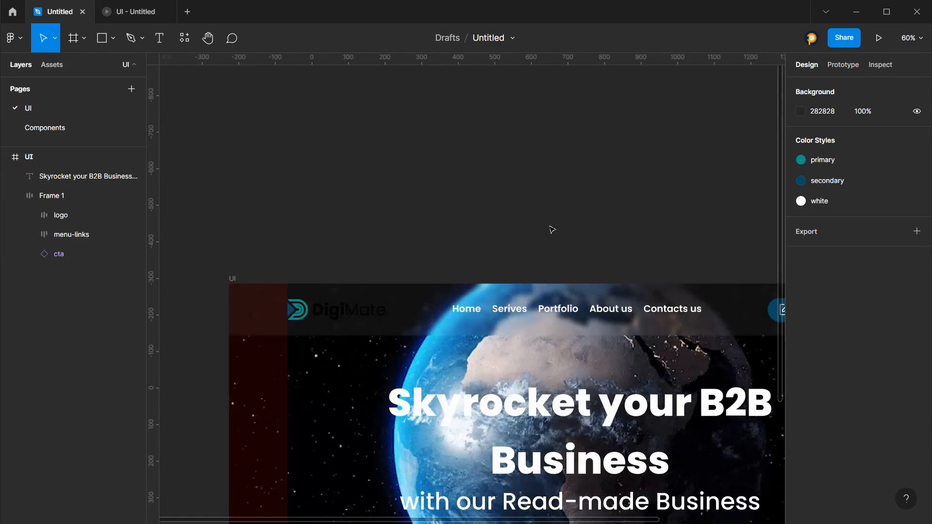
scroll(459, 223, down, 1)
click(59, 195)
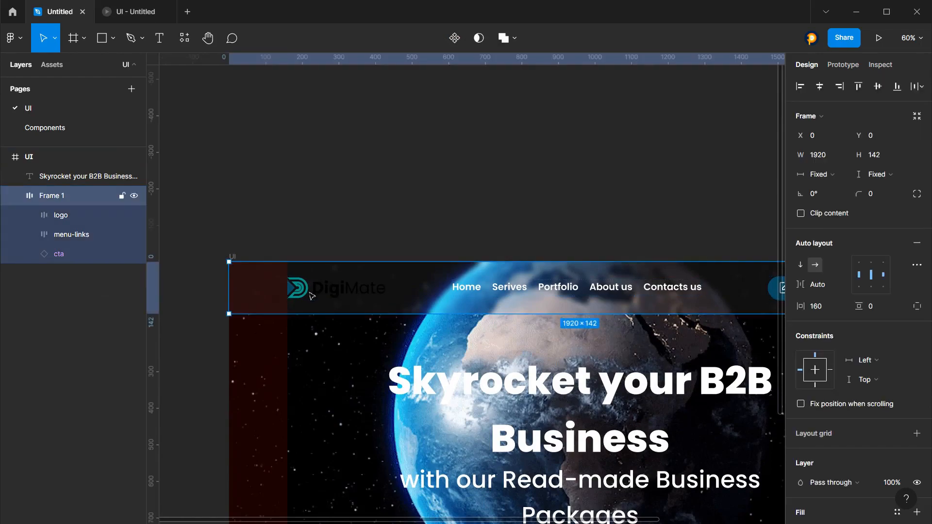
click(61, 215)
scroll(777, 353, down, 5)
scroll(853, 382, down, 3)
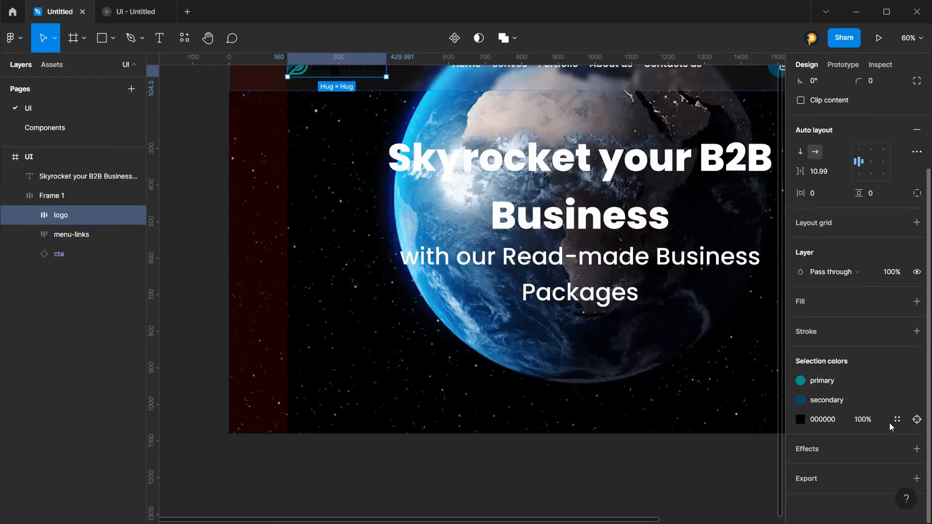
click(897, 420)
click(710, 473)
click(637, 474)
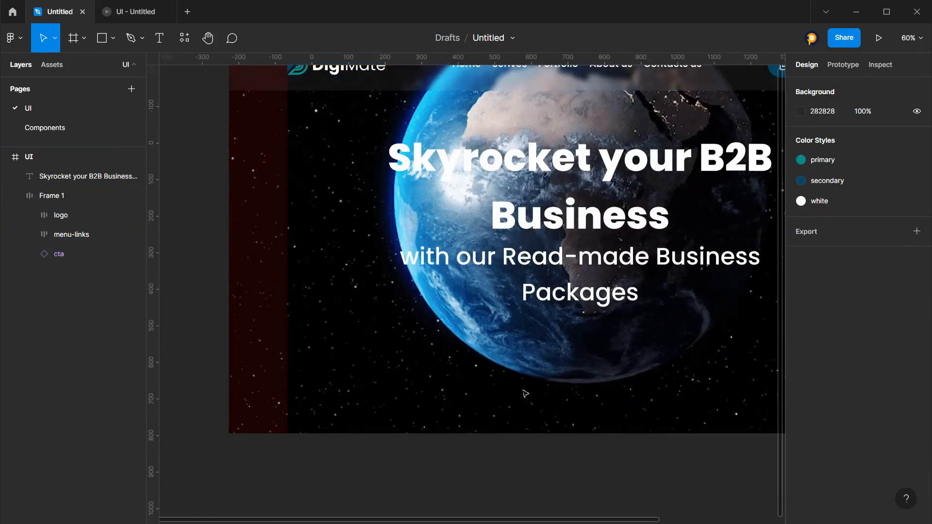
Preview the hero prototype at 100% and fit zoom, examining the header and menu link states, and return to the editor
scroll(524, 391, up, 3)
scroll(571, 269, down, 1)
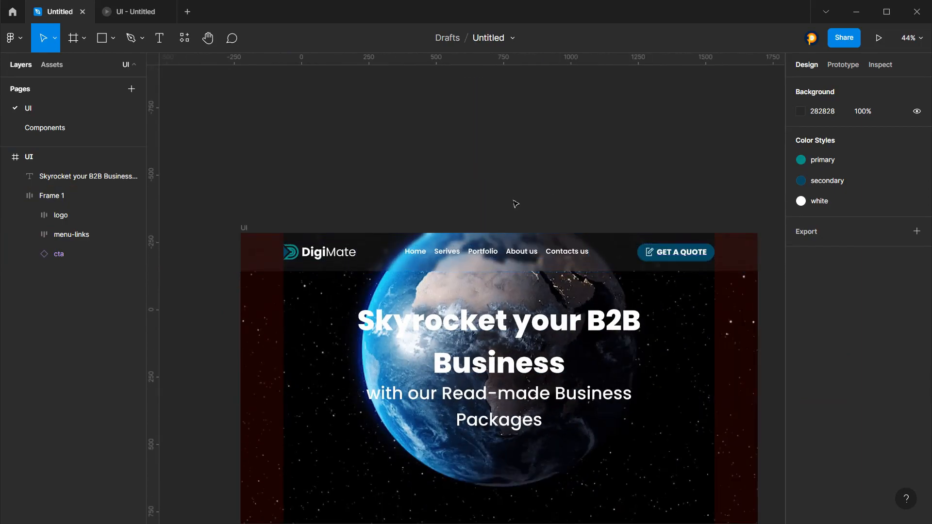
key(ctrl+alt+Return)
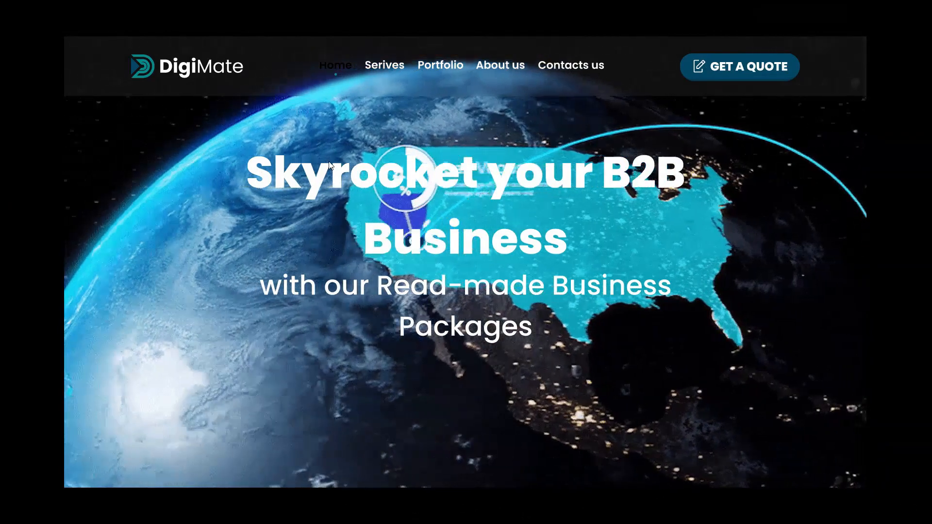
key(shift+0)
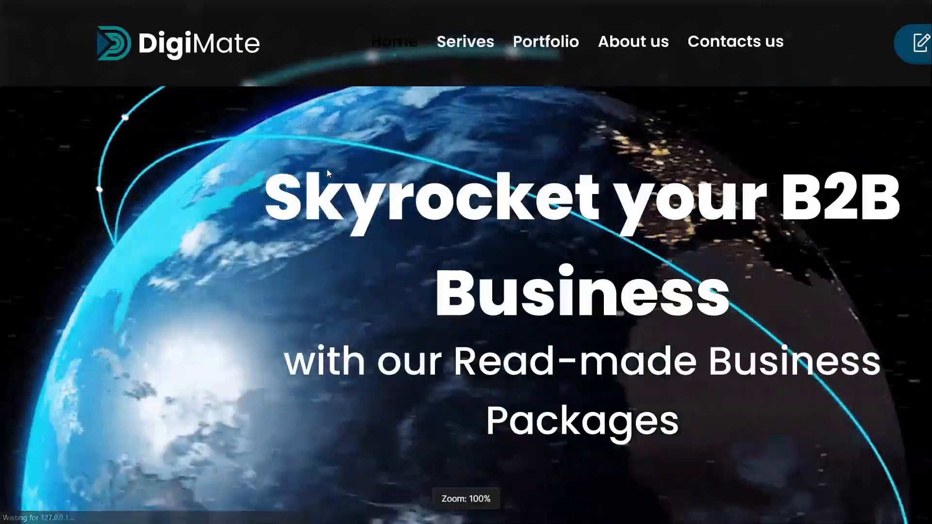
key(shift+1)
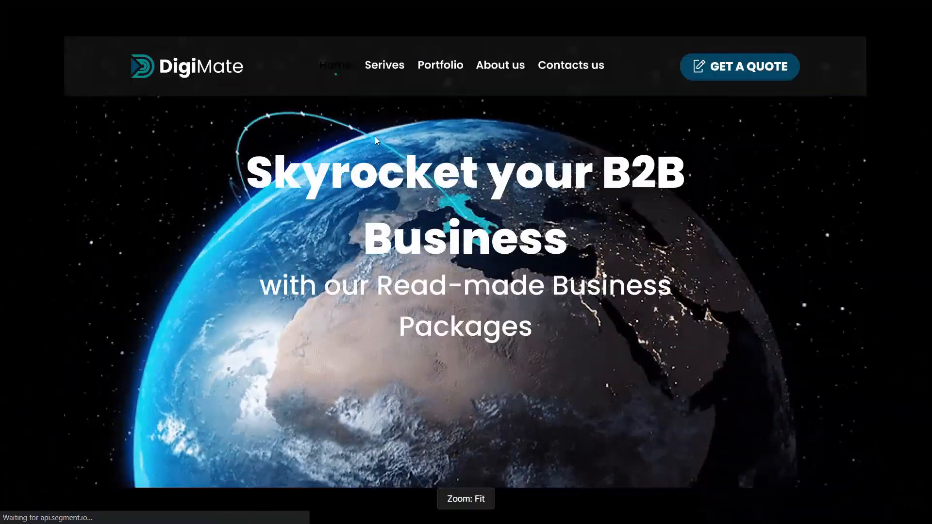
key(shift+2)
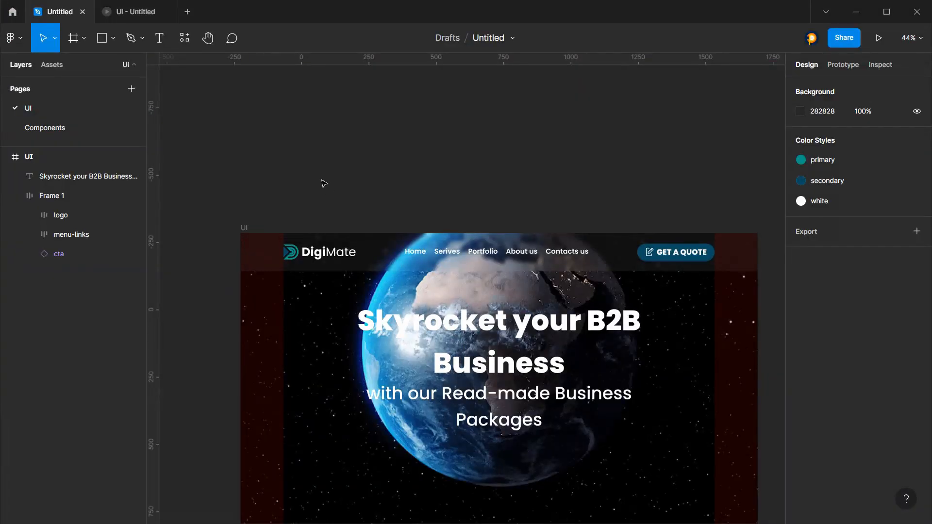
On the Components page, replace the black text color in the menu-link hover and active variants with the white style
click(73, 127)
click(398, 206)
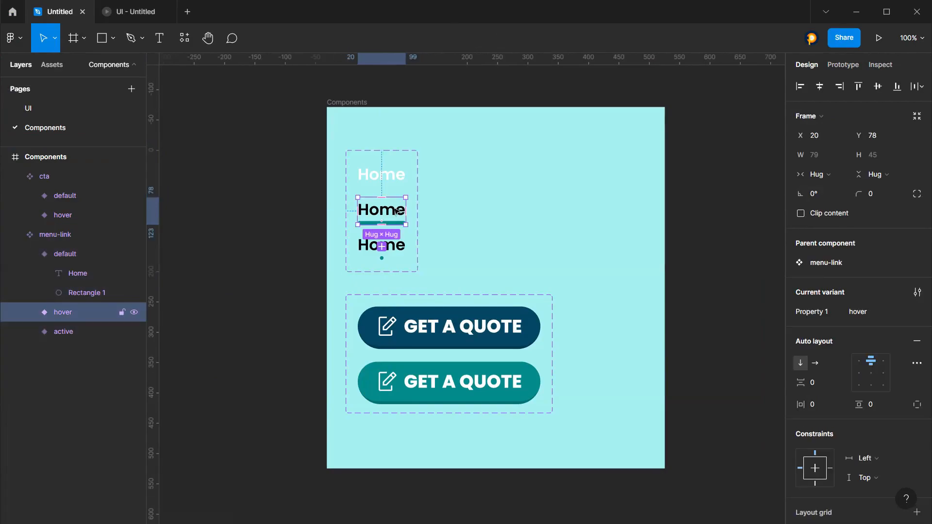
click(418, 161)
scroll(873, 409, down, 6)
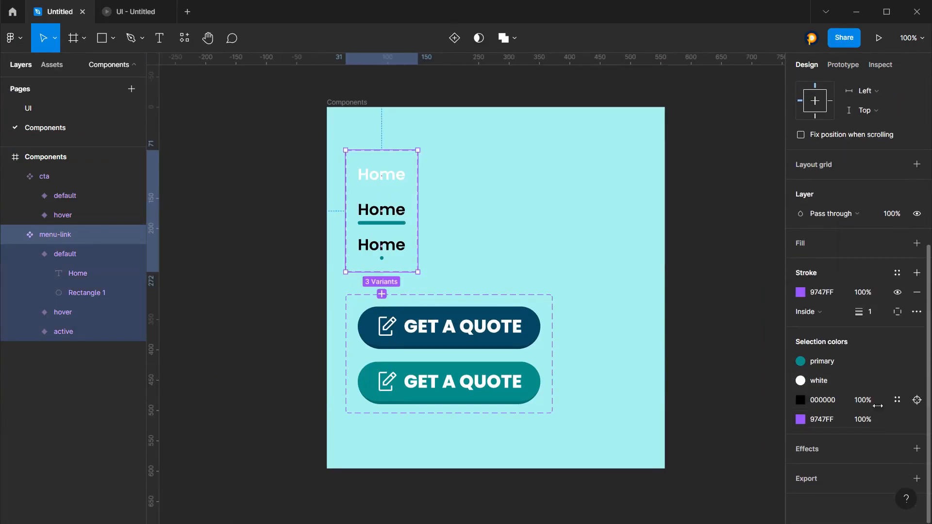
click(898, 400)
click(714, 455)
click(770, 317)
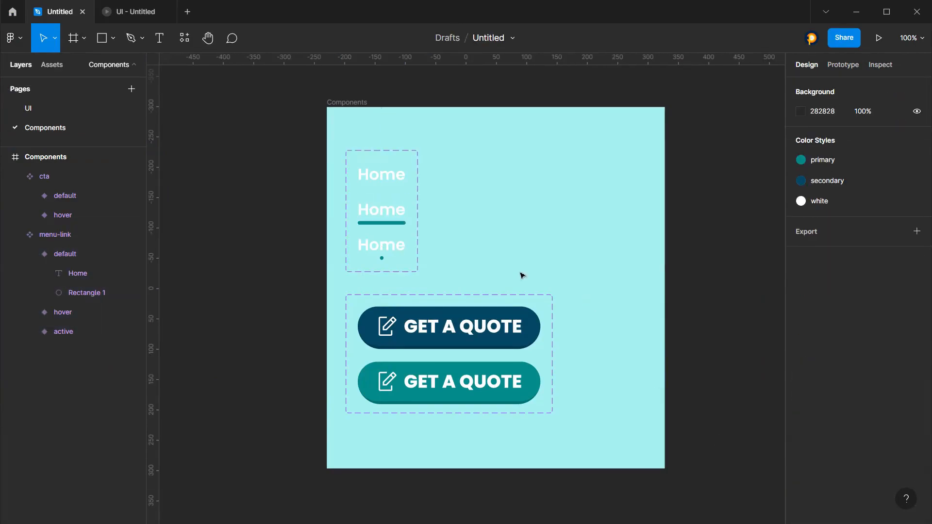
Detach the white style from the default menu-link variant and set its text color to E9E9E9
click(390, 172)
scroll(885, 427, down, 5)
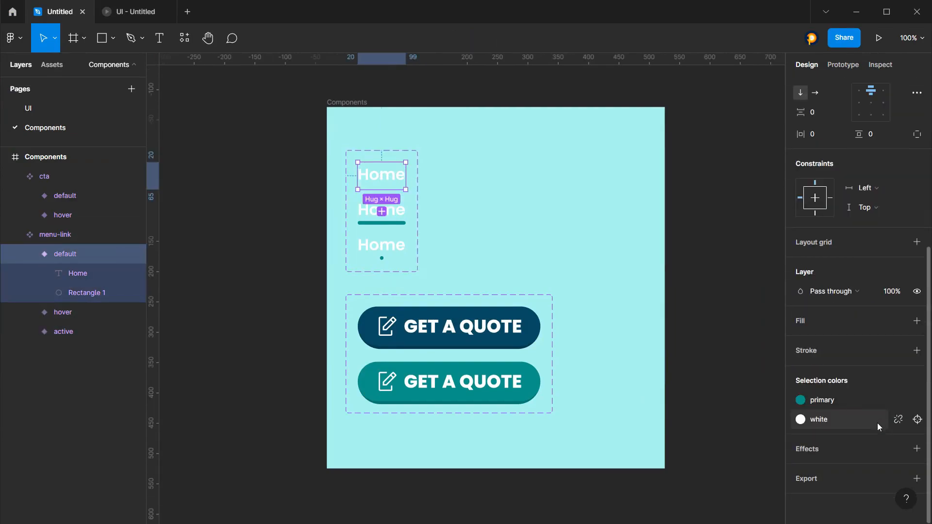
click(898, 419)
click(801, 419)
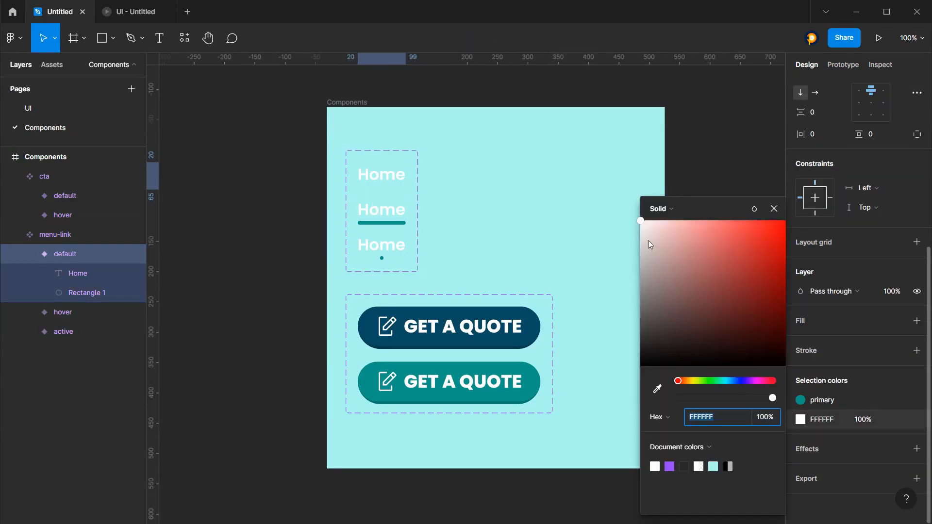
drag(651, 245, 623, 250)
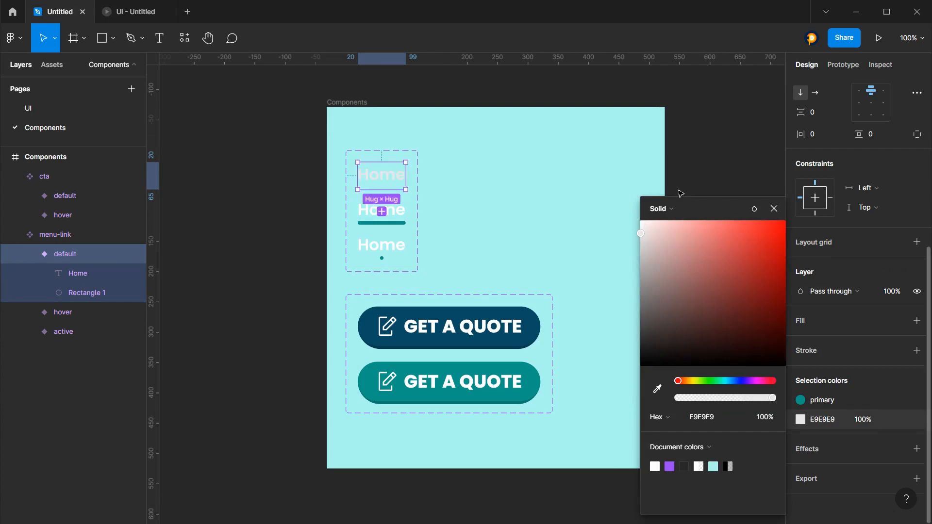
click(247, 200)
Return to the UI page and check the updated menu links in the prototype preview
click(65, 109)
key(alt+Tab)
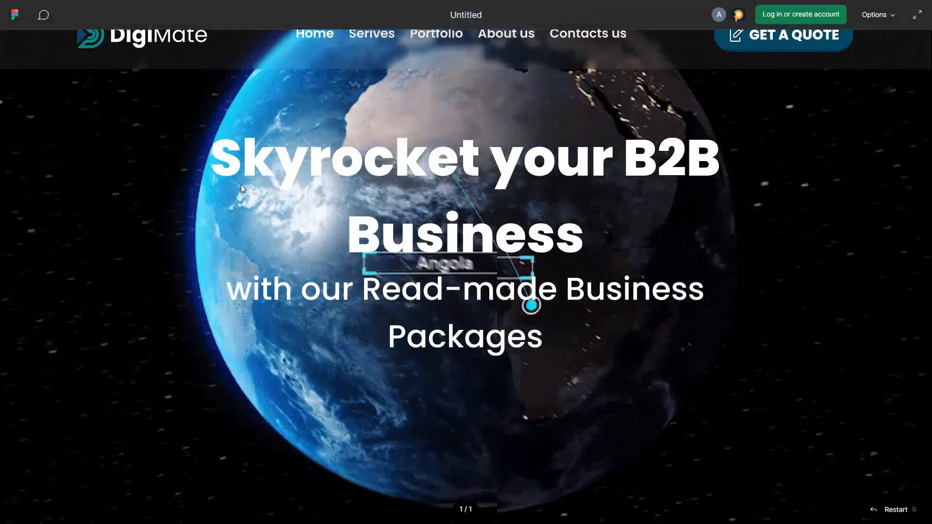
key(alt+Tab)
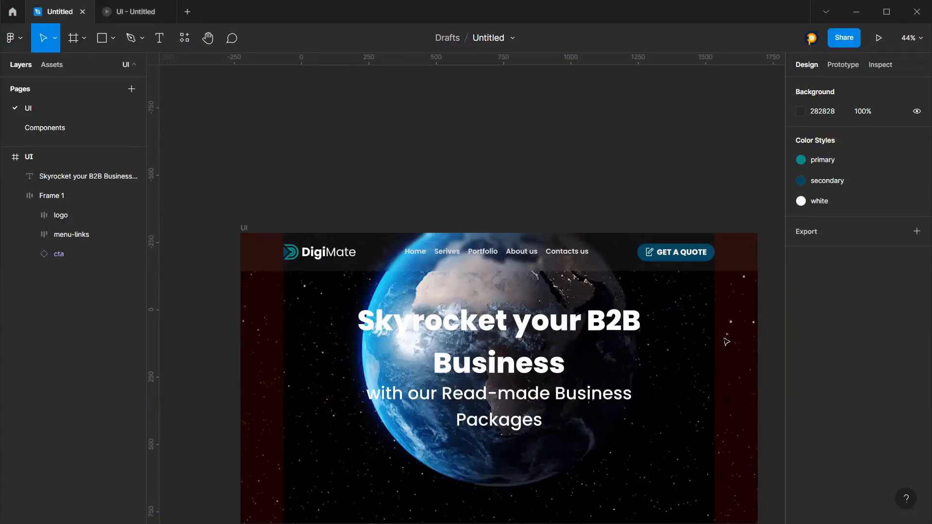
On the Components page, darken the text color of the default menu-link variant to D7D7D7
click(418, 251)
double_click(418, 252)
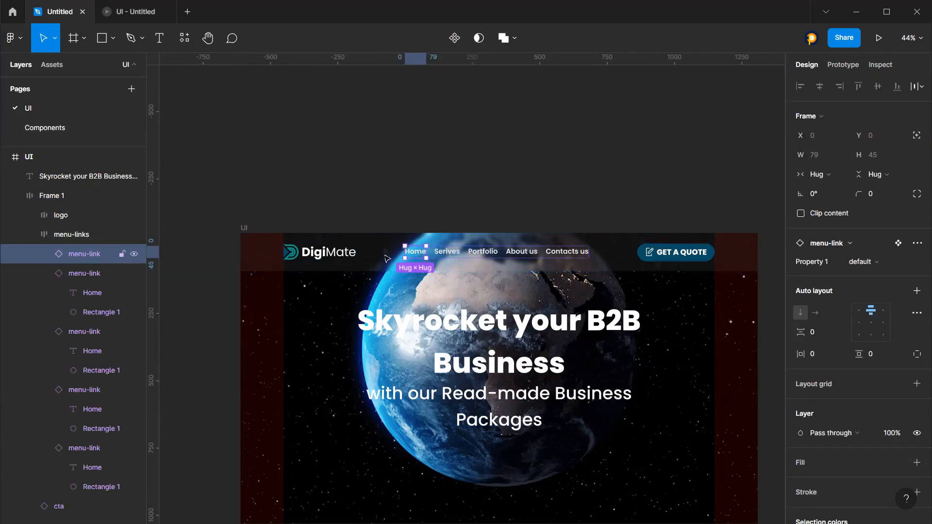
click(66, 134)
click(400, 185)
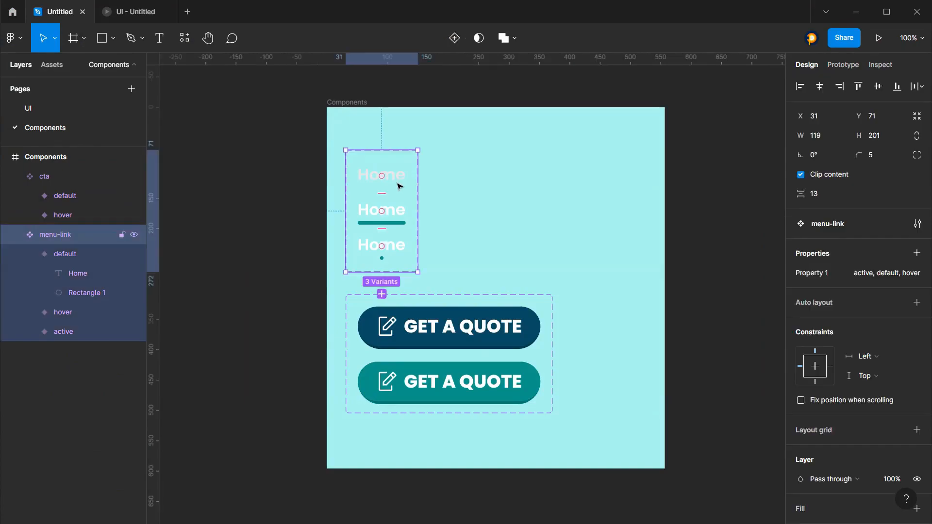
click(400, 184)
scroll(855, 340, down, 5)
click(800, 419)
drag(663, 258, 632, 250)
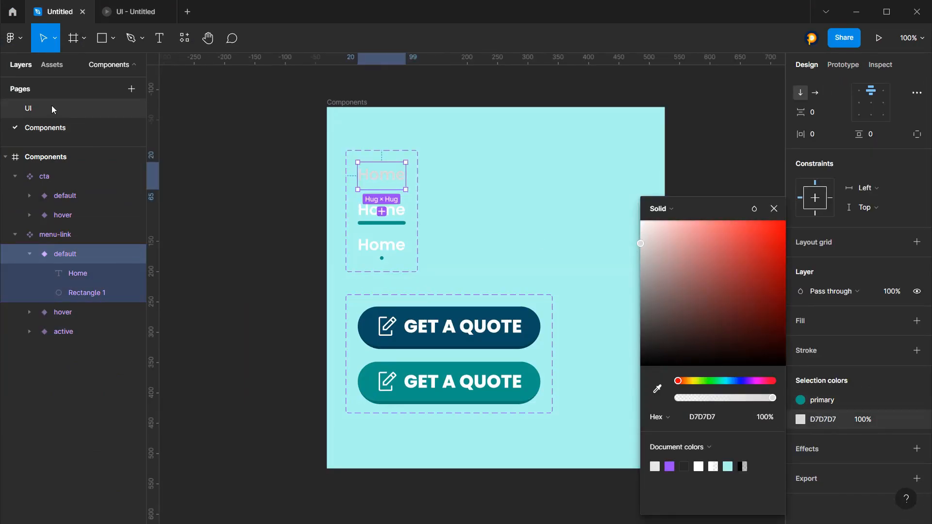
Go back to the UI page and view the darkened menu links in the prototype preview
click(52, 109)
click(437, 194)
key(alt+Tab)
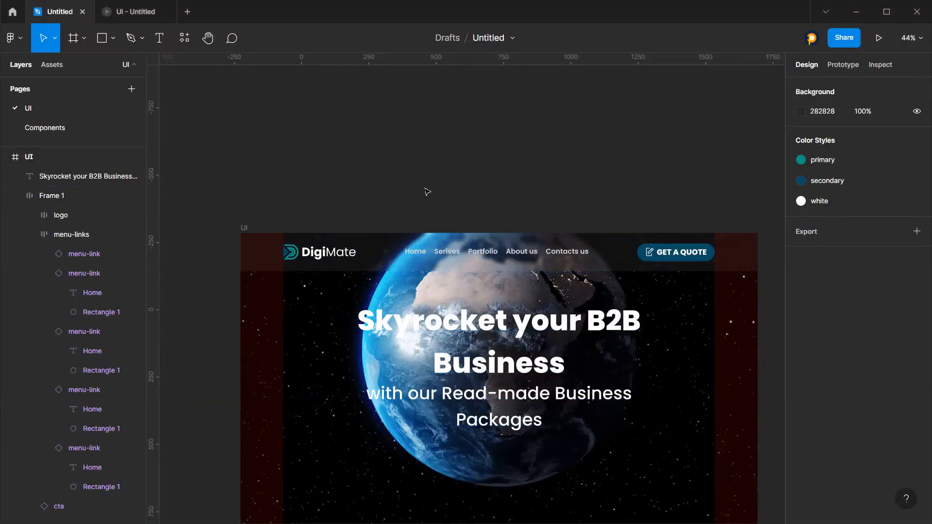
Scale the hero heading text down to about 825 × 408 and center it horizontally in the UI frame
scroll(427, 191, down, 5)
click(512, 183)
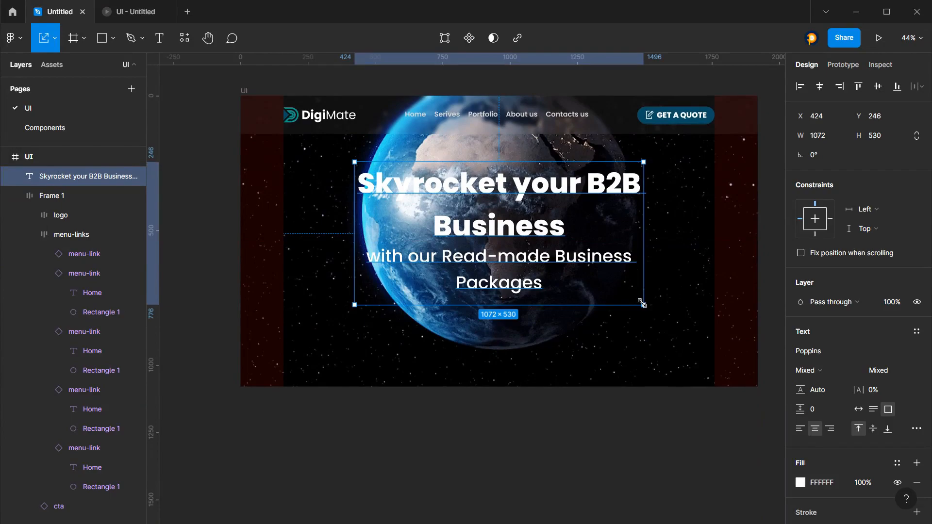
drag(631, 297, 564, 264)
drag(491, 211, 525, 218)
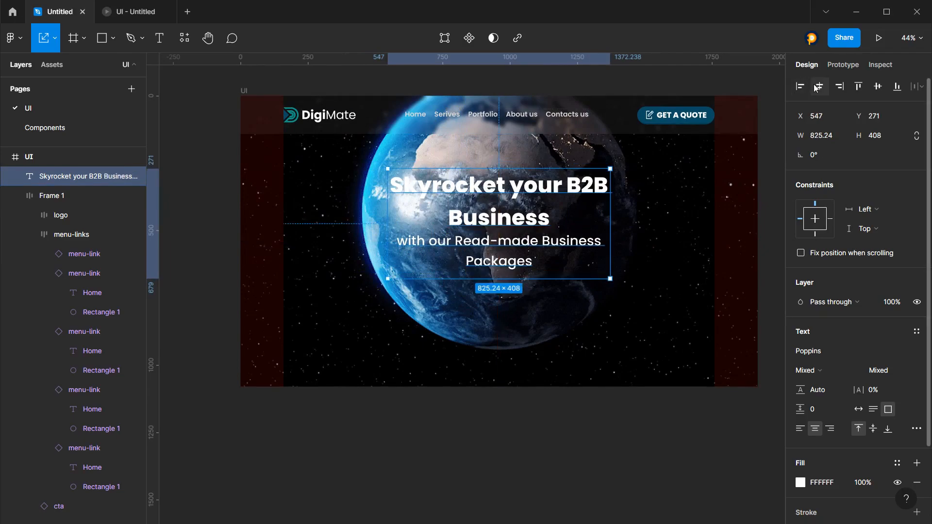
click(577, 436)
scroll(543, 286, up, 3)
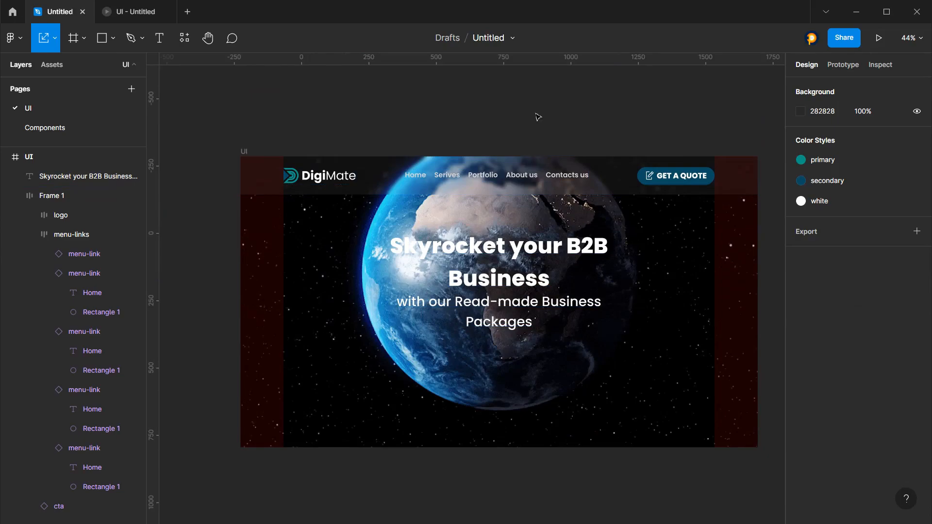
Insert a GET A QUOTE cta component below the hero heading and center it horizontally in the frame
click(52, 64)
drag(518, 298, 478, 363)
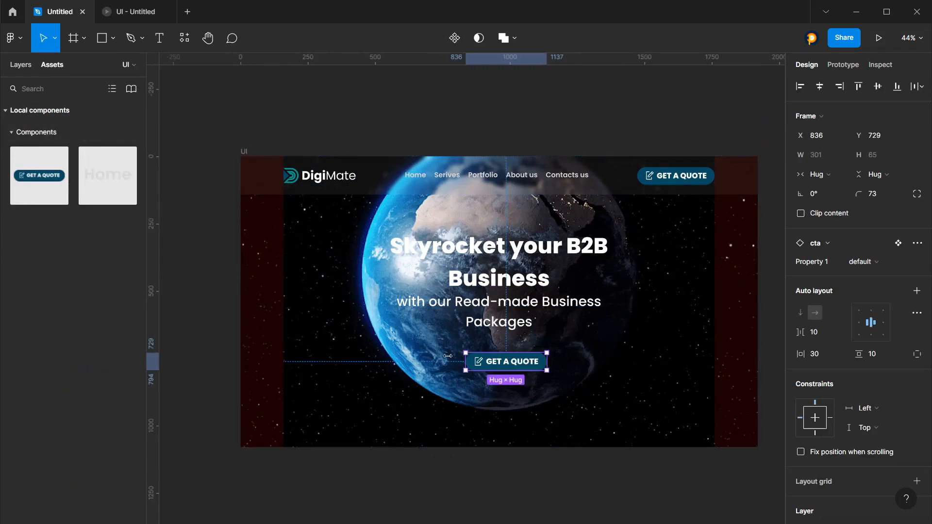
click(22, 64)
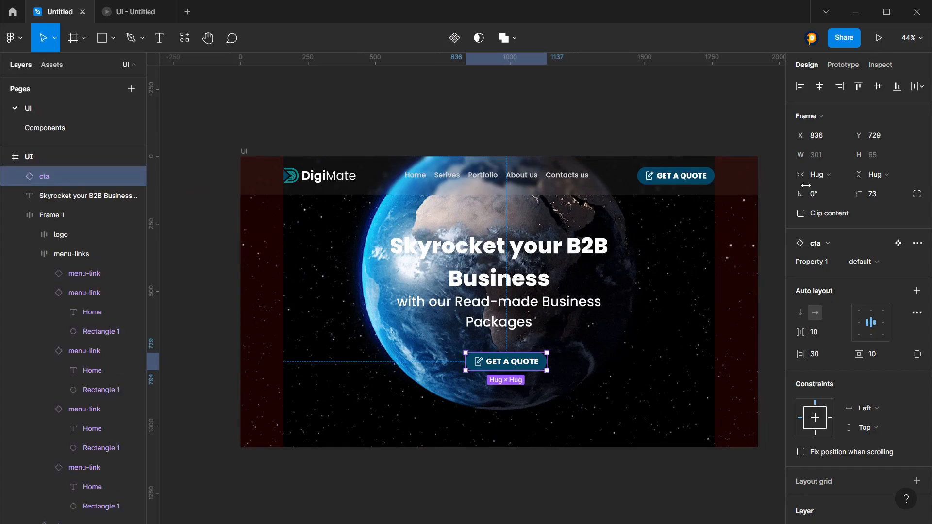
click(820, 86)
click(534, 127)
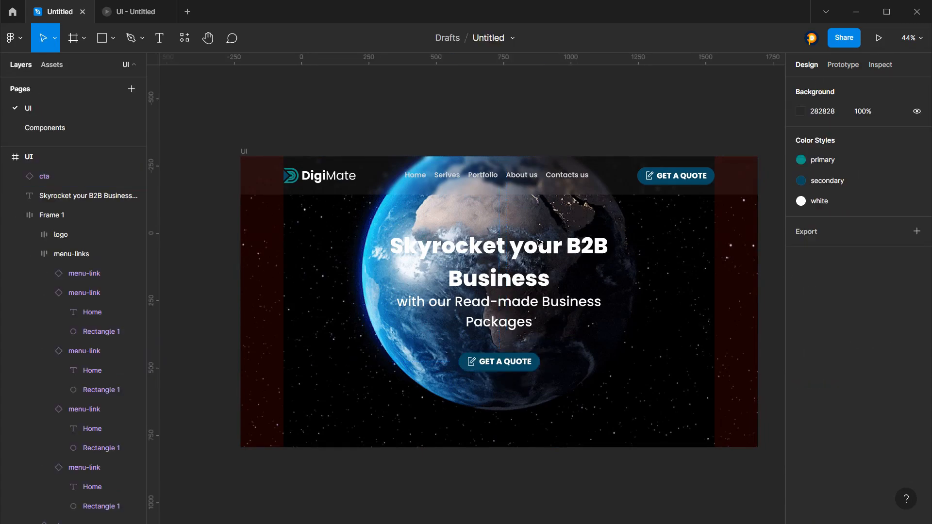
Widen the heading text box to about 1060 so the subheading fits on one line, and center it horizontally
click(506, 283)
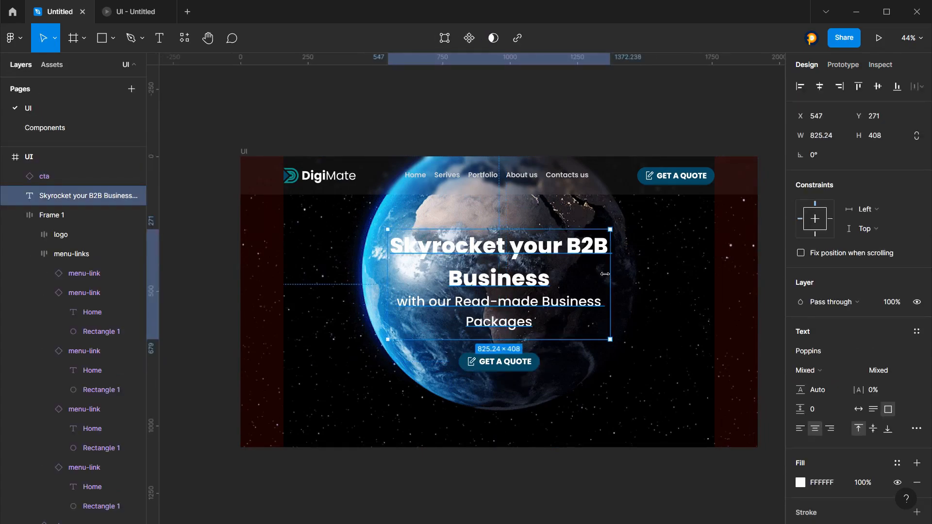
drag(607, 274, 675, 271)
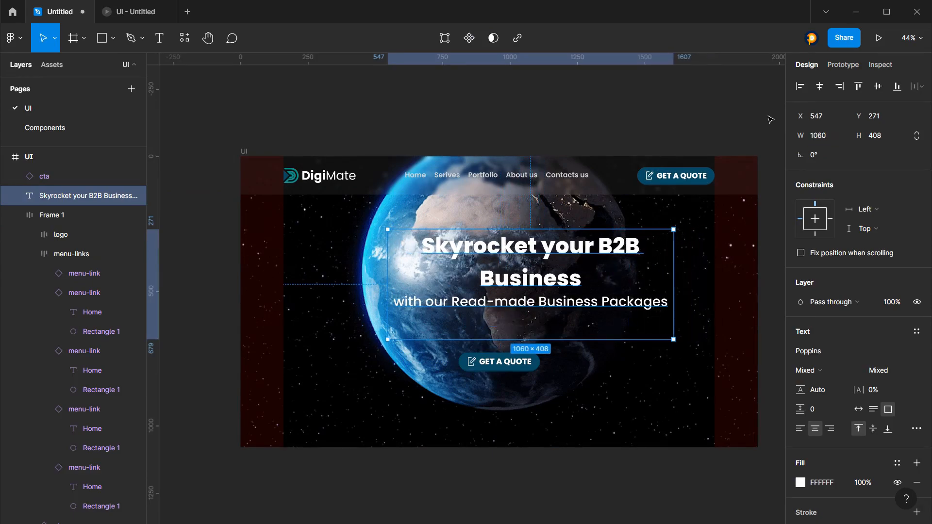
click(819, 86)
click(562, 129)
click(526, 305)
click(569, 127)
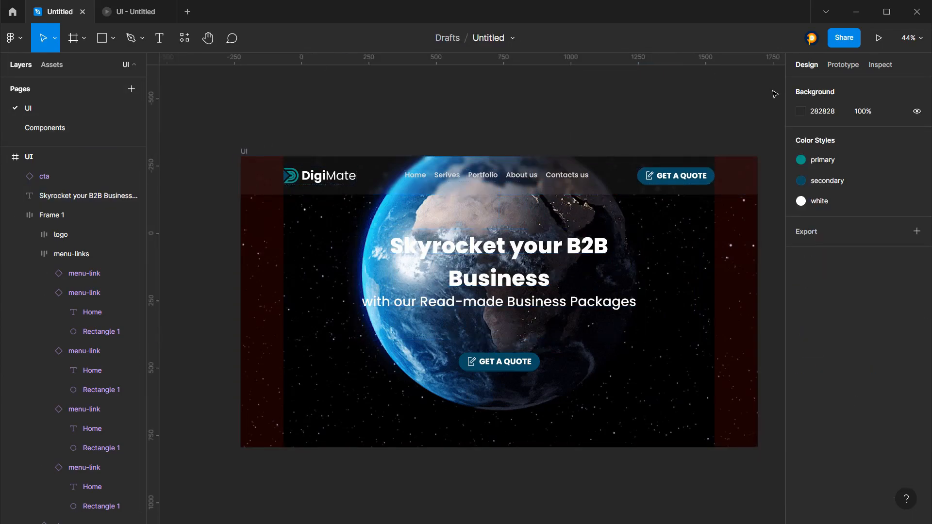
Draw a rectangle over the hero and set its size to 1920 × 1080
scroll(374, 146, down, 3)
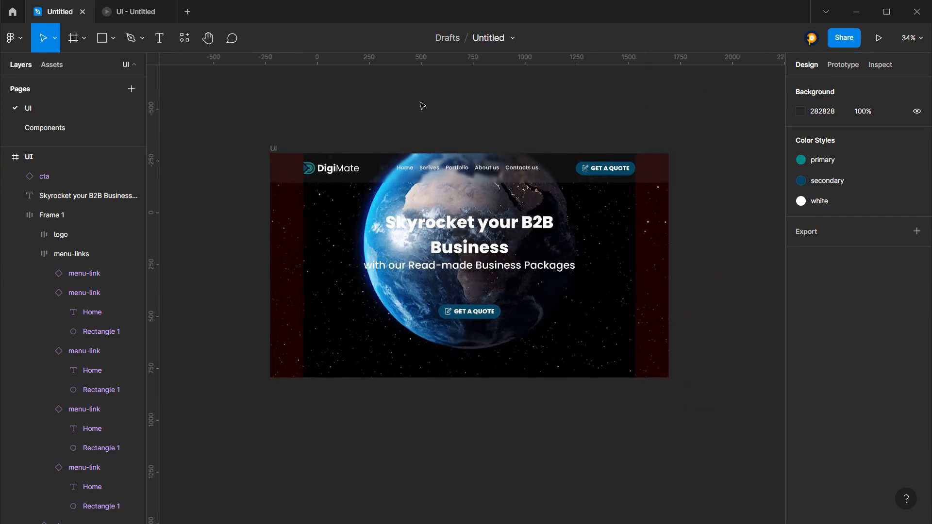
click(102, 40)
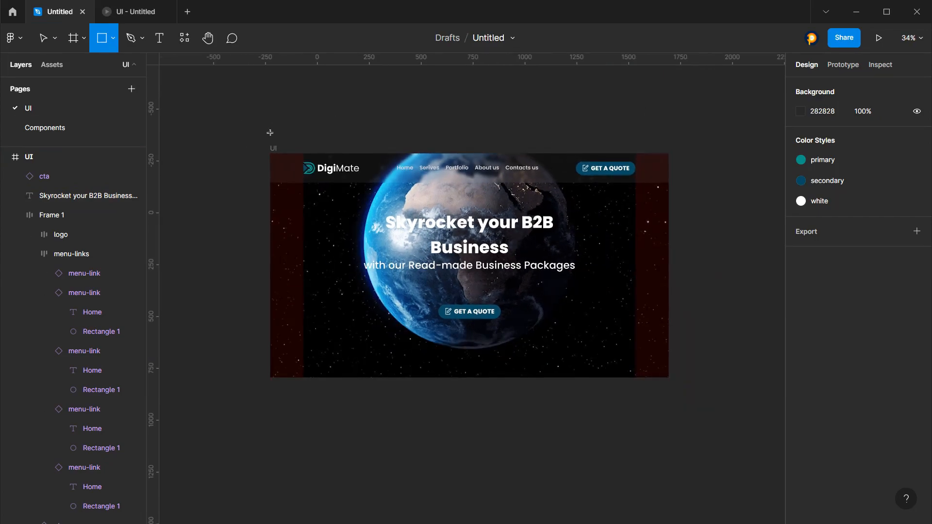
drag(302, 102, 488, 160)
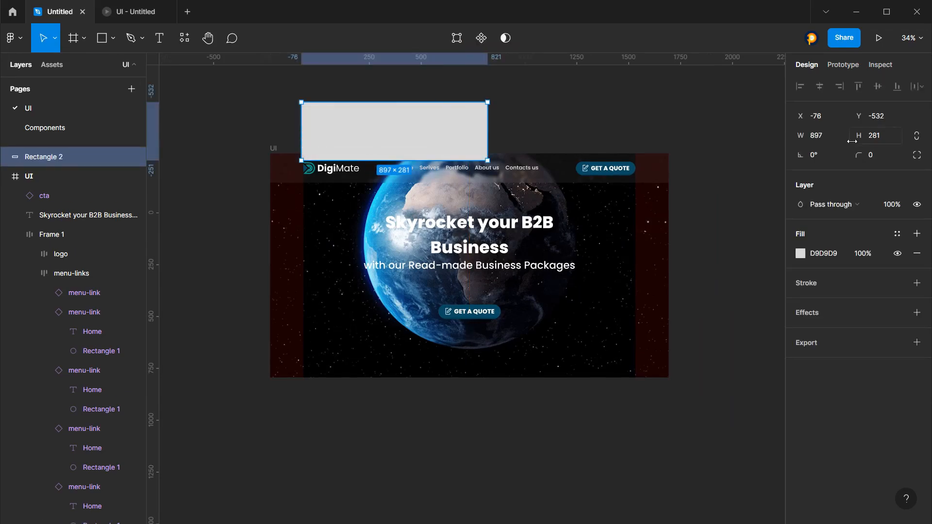
click(826, 135)
text(1920)
key(Return)
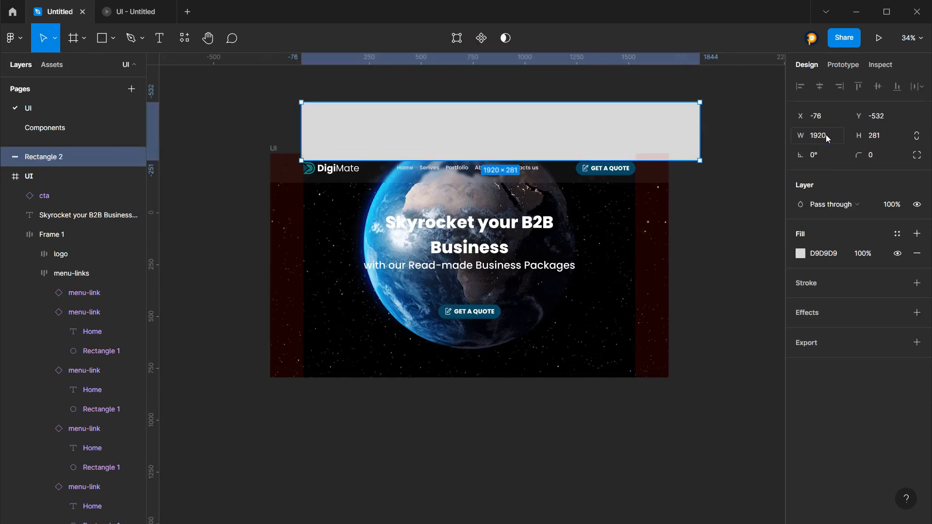
click(882, 142)
text(1080)
key(Return)
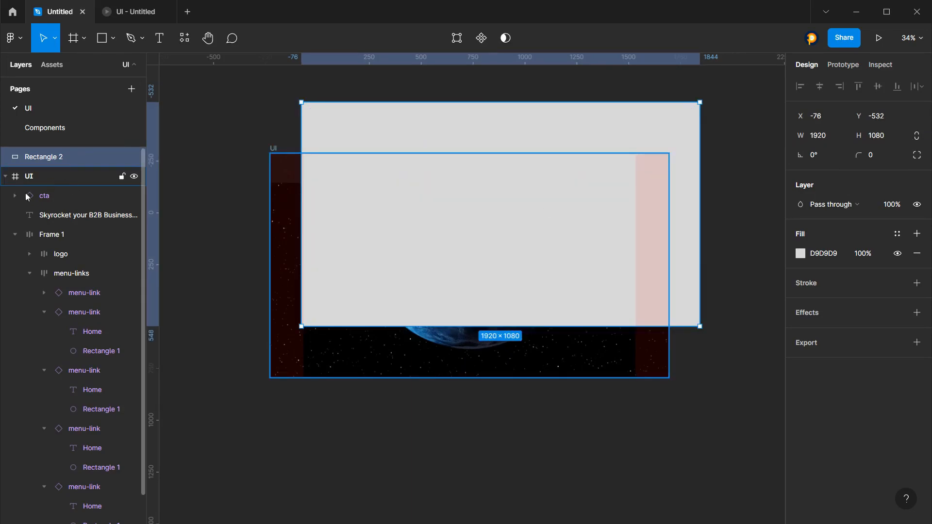
Move the rectangle into the UI frame and center it horizontally and vertically so it covers the hero
drag(63, 192, 64, 192)
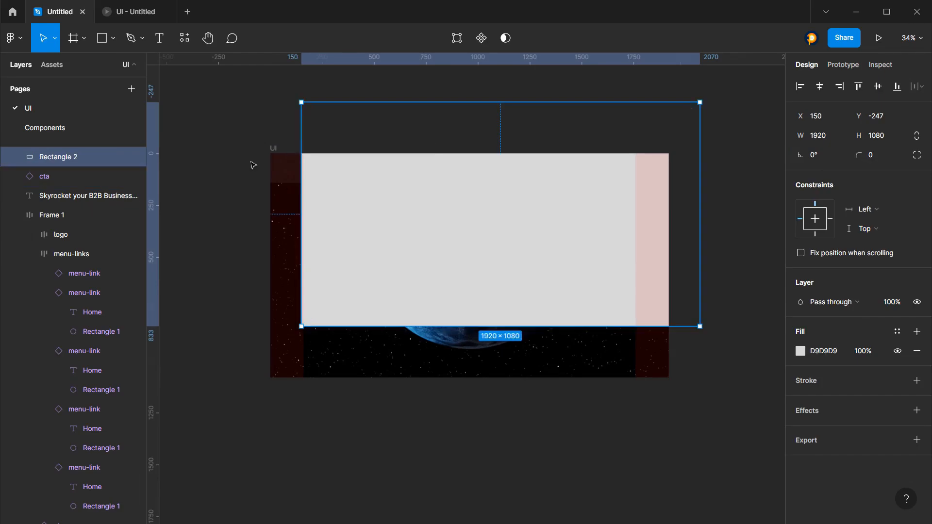
click(819, 88)
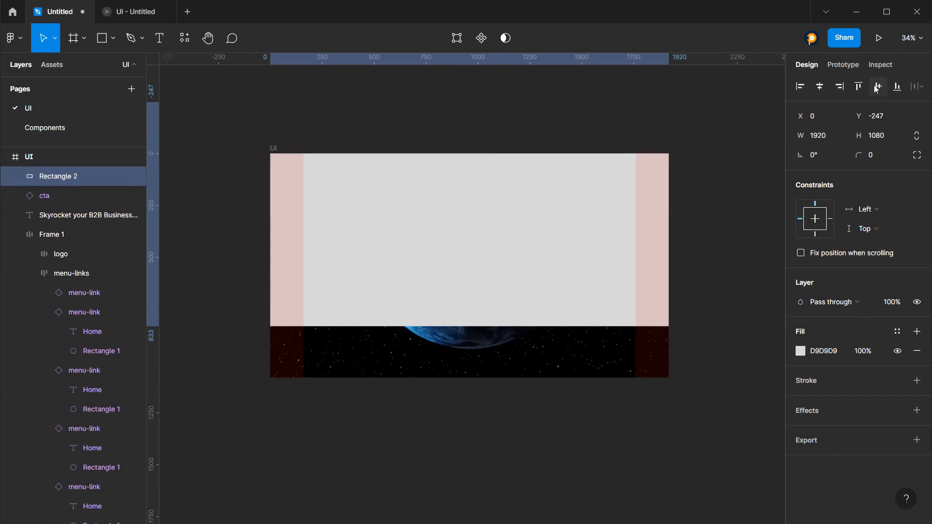
click(878, 86)
Change the rectangle's fill to a linear gradient from 0A0A0A at 0% opacity to solid near-black at the bottom
click(801, 352)
click(658, 208)
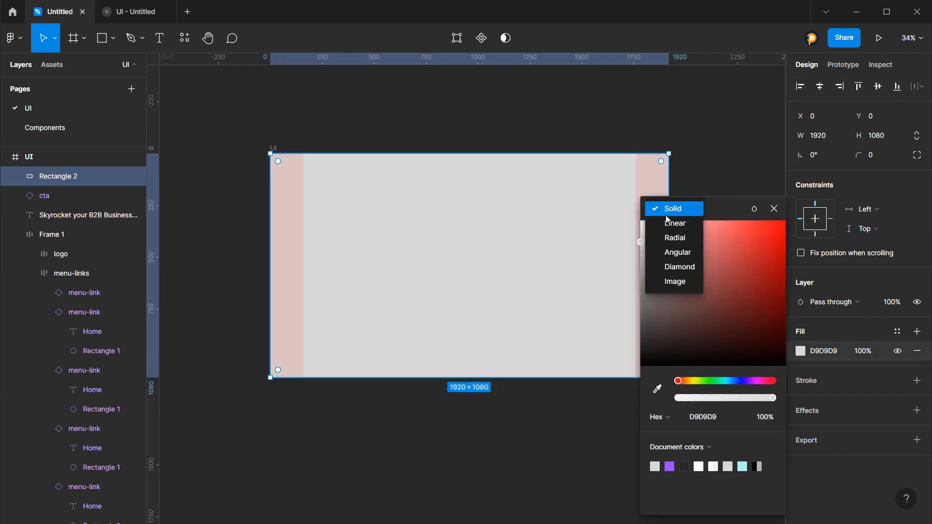
click(675, 220)
drag(655, 193, 621, 206)
drag(716, 194, 841, 215)
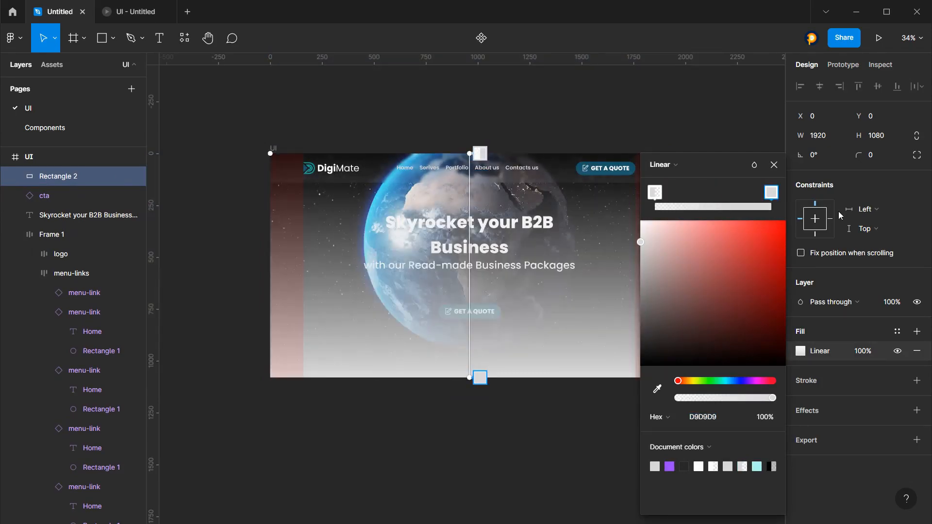
drag(657, 350, 629, 367)
click(656, 192)
drag(655, 287, 620, 367)
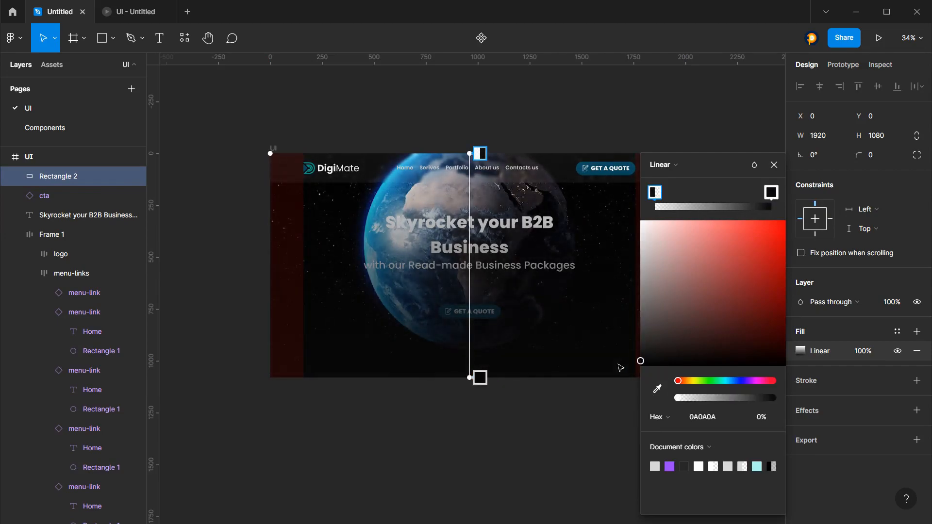
Place the gradient rectangle below Frame 1 in the layer order and extend the gradient's start above the frame's upper edge
click(15, 235)
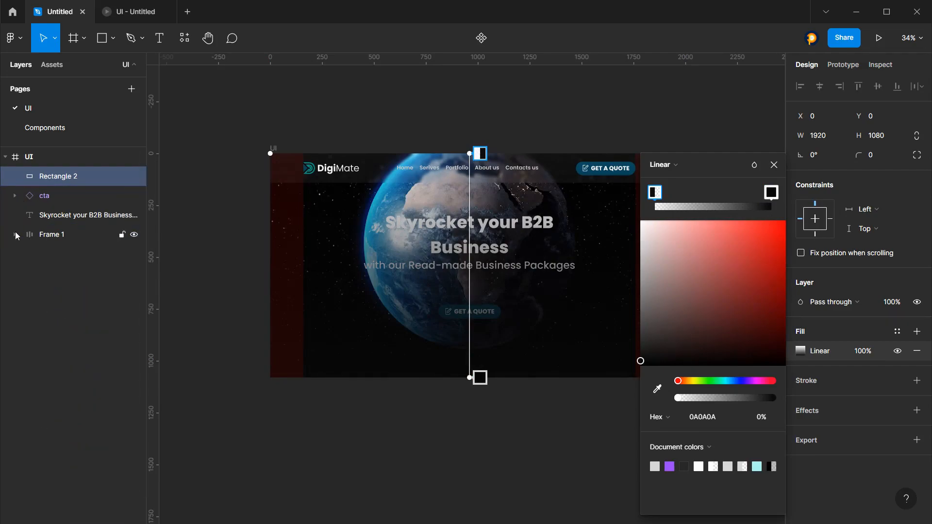
drag(56, 183, 66, 248)
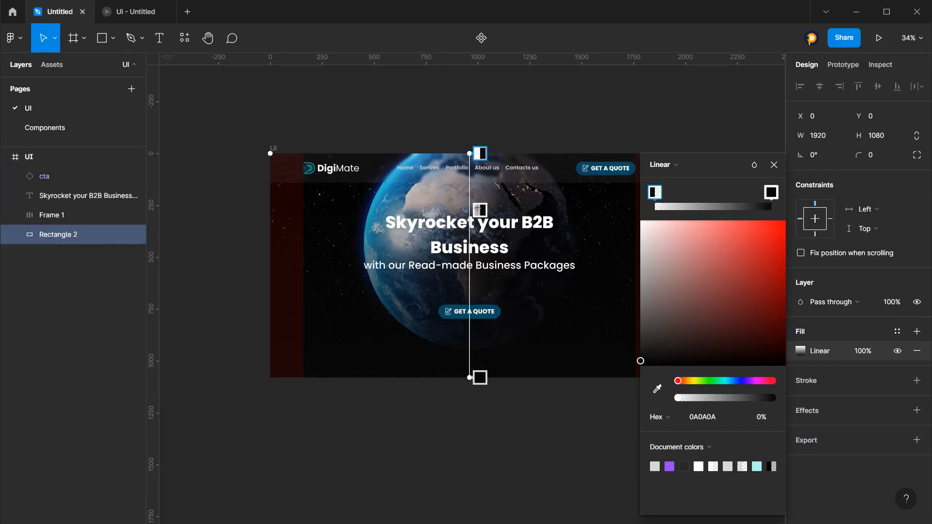
drag(467, 151, 460, 128)
click(774, 166)
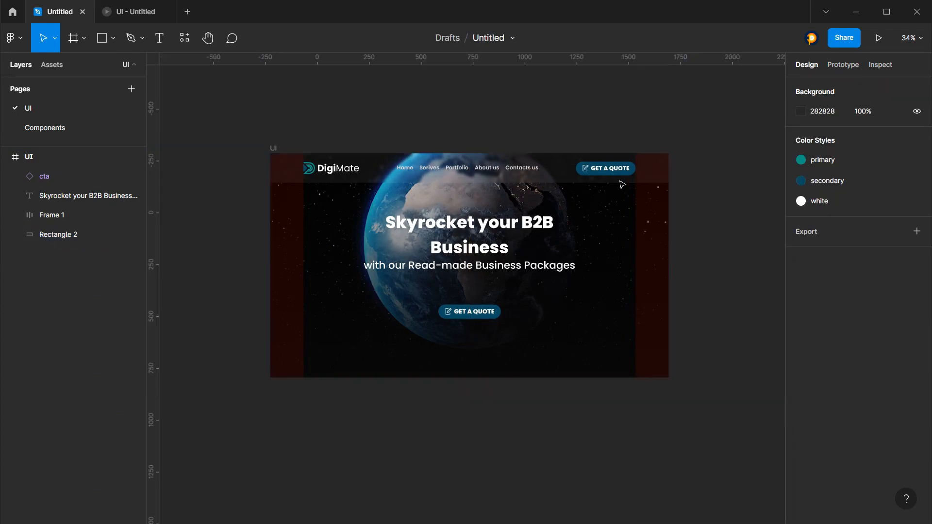
Check the hero with its dark gradient overlay and new button in the prototype preview
key(shift+1)
key(alt+Tab)
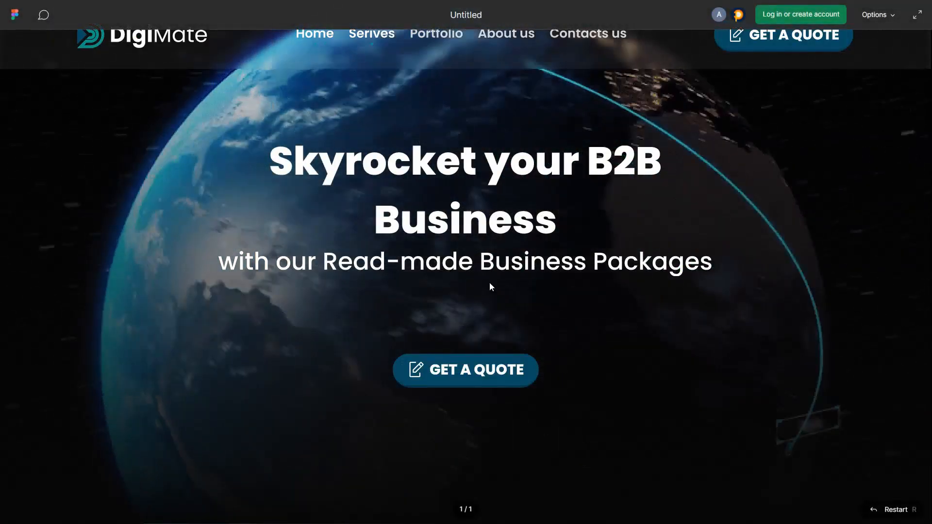